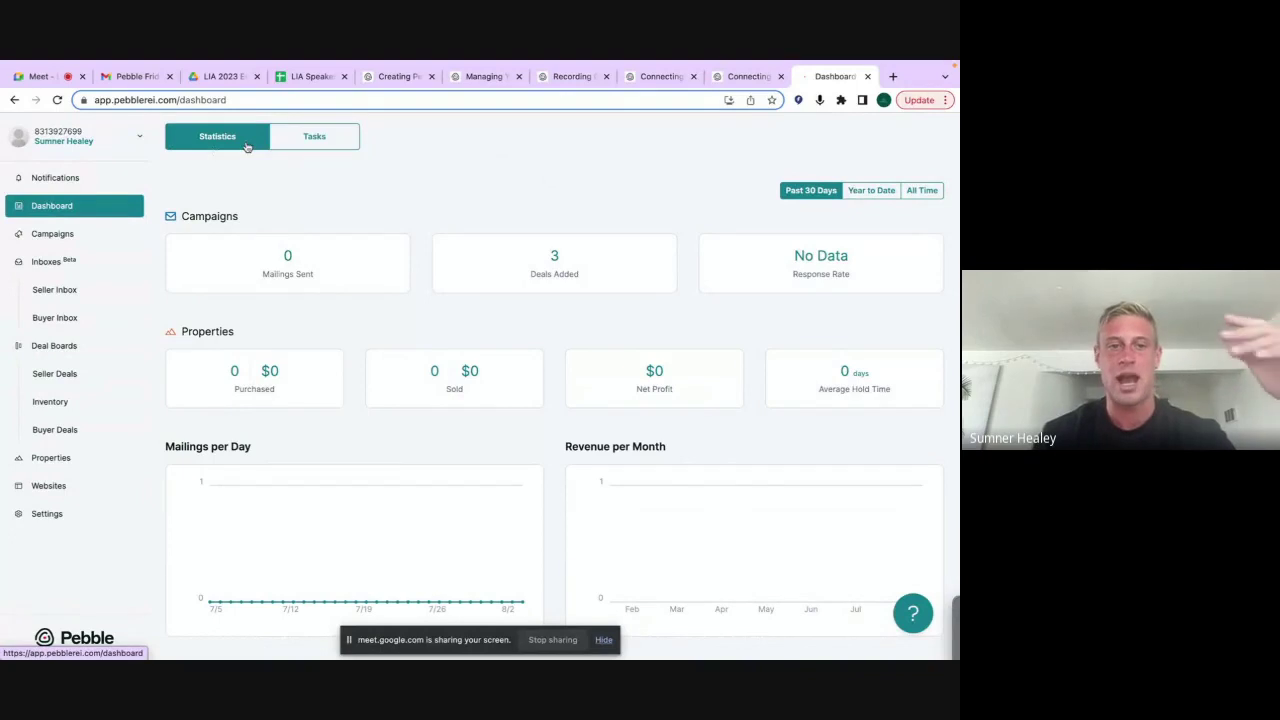
# Open the dashboard's task overview in Pebble
pyautogui.click(290, 137)
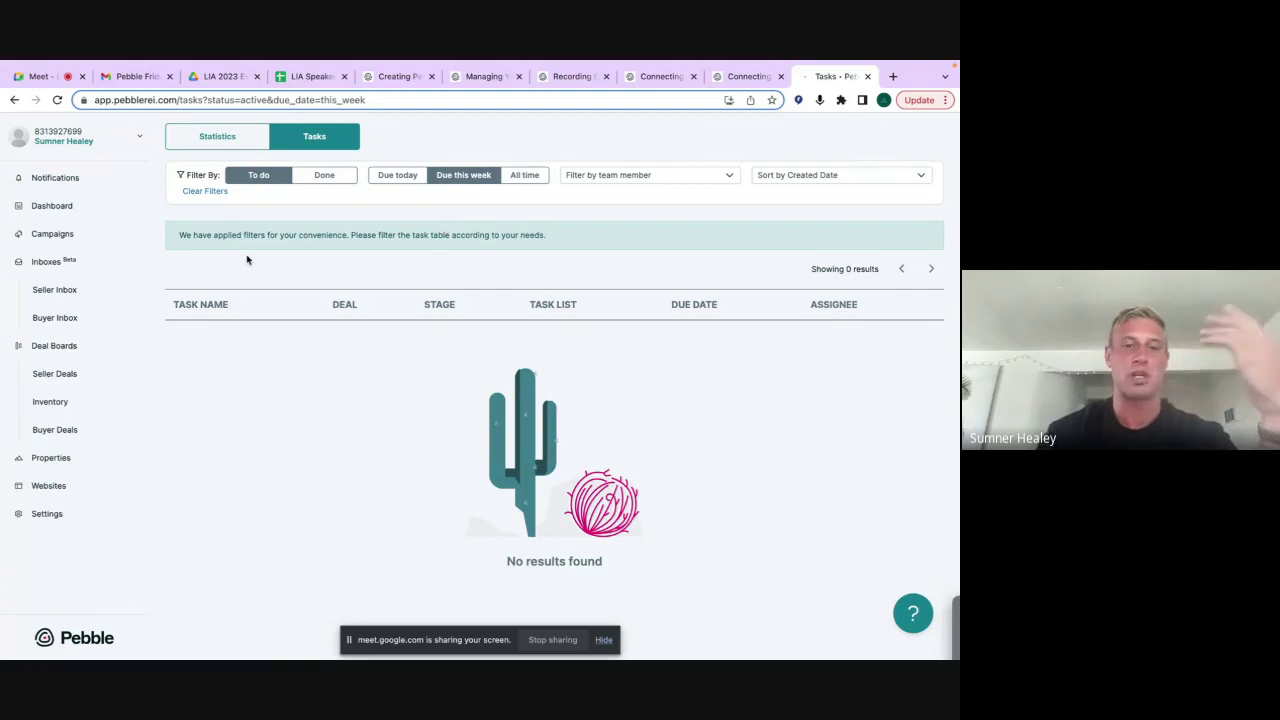
# Switch to the Google Meet call, admit everyone waiting to join, and return to the Pebble tasks page
pyautogui.click(38, 109)
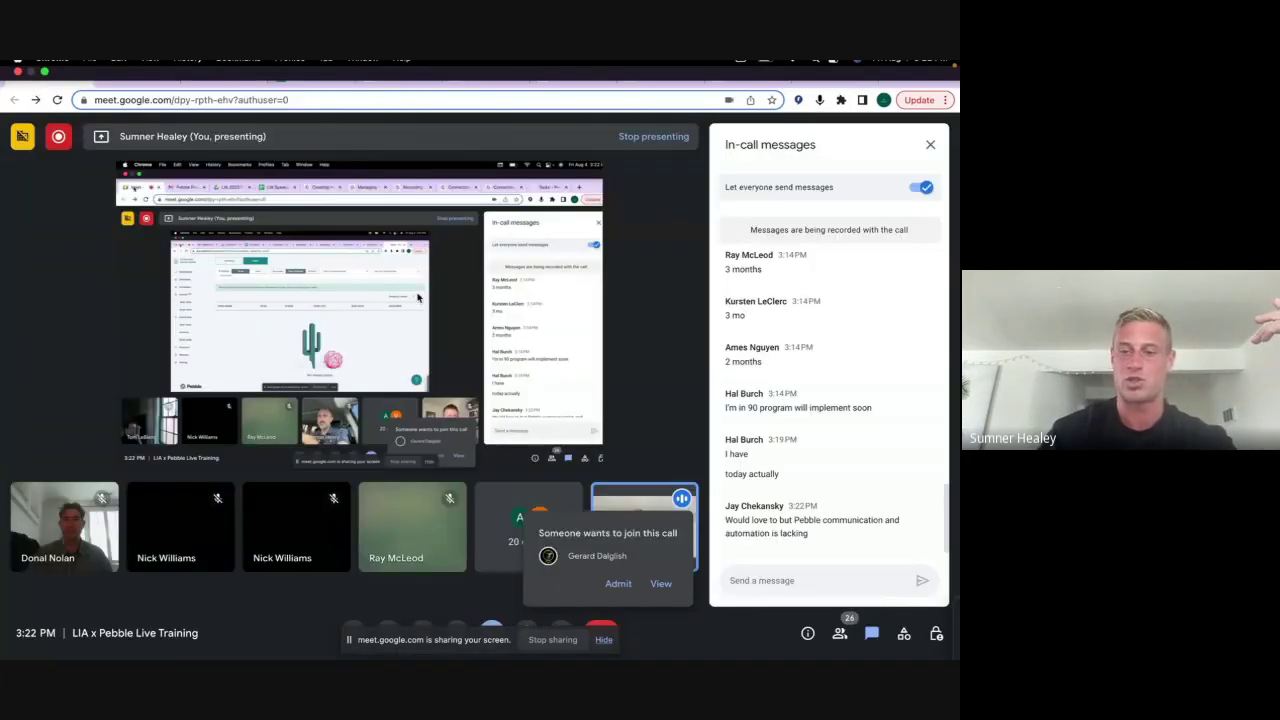
pyautogui.click(839, 633)
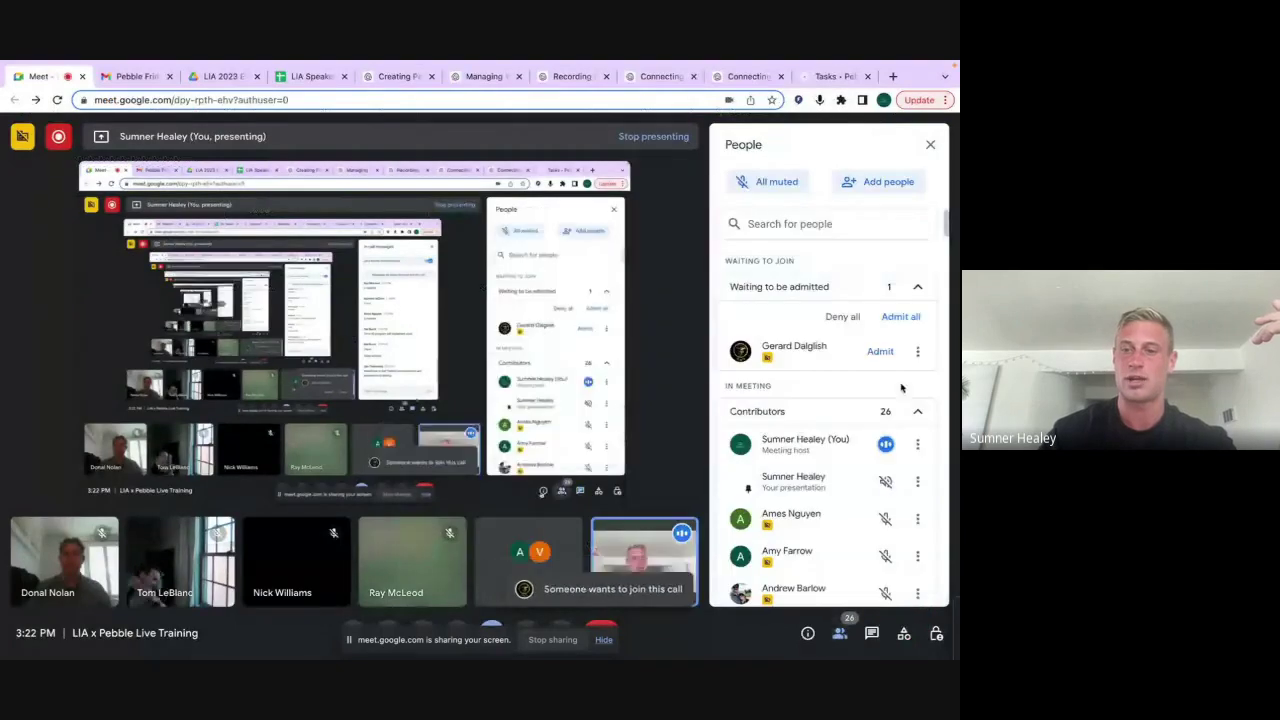
pyautogui.click(908, 318)
pyautogui.click(544, 423)
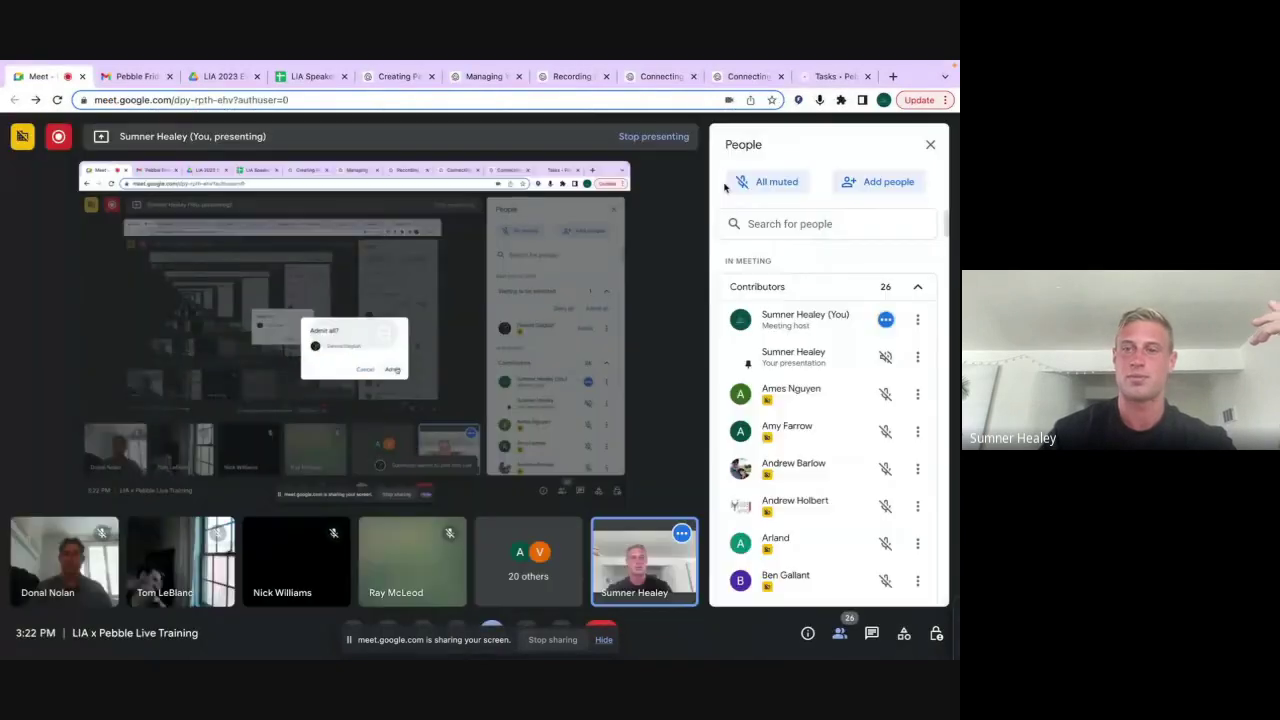
pyautogui.click(835, 77)
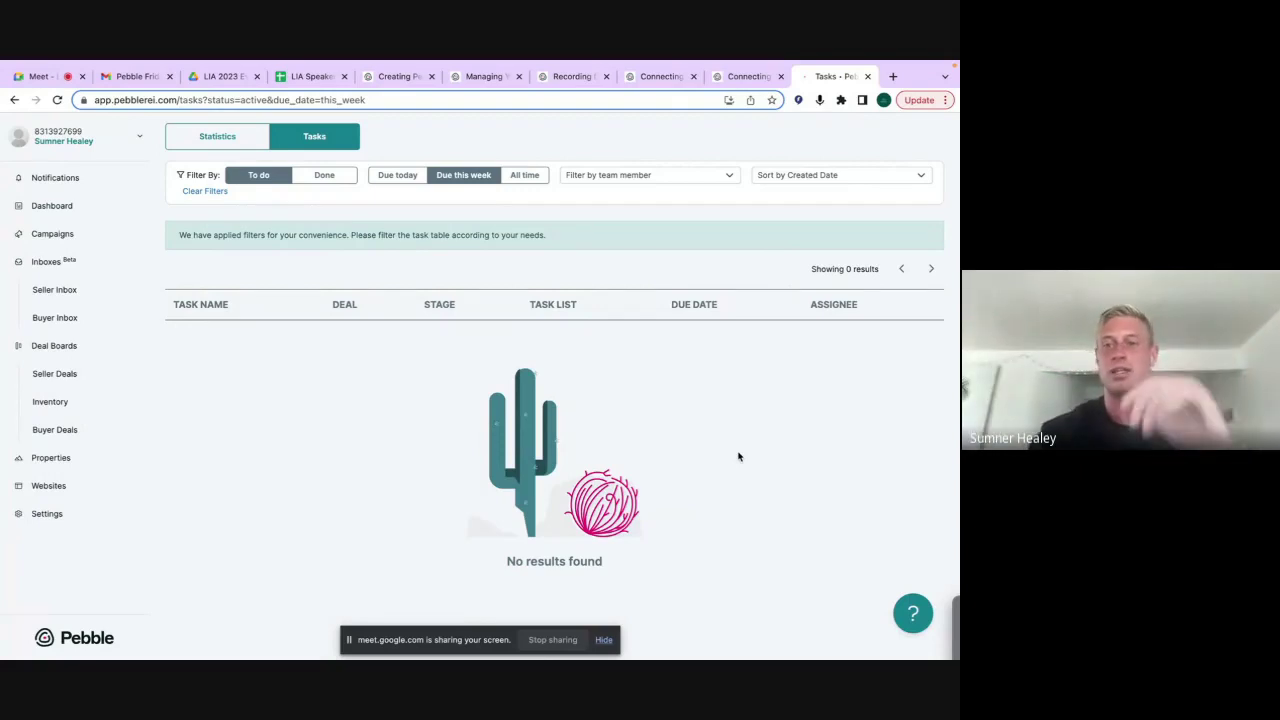
# Open the Follow Up Boss website in a new browser tab and log in to the account
pyautogui.click(895, 77)
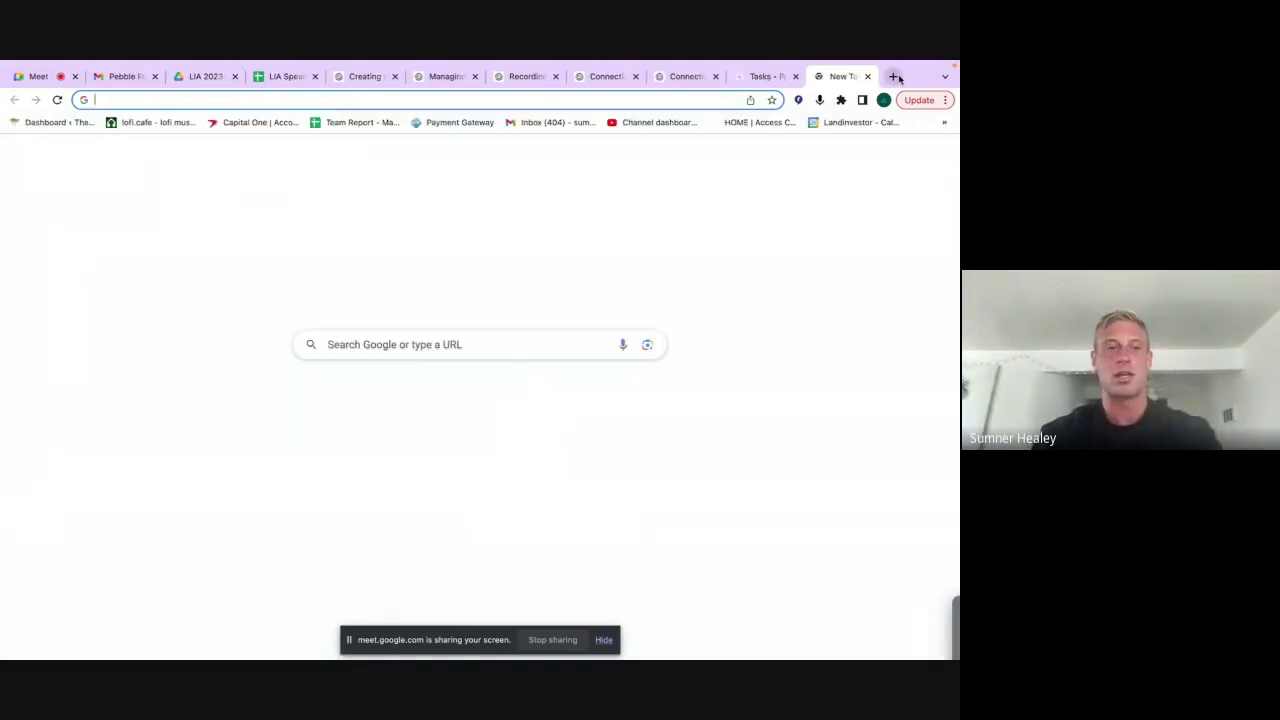
pyautogui.write('fol')
pyautogui.press('Return')
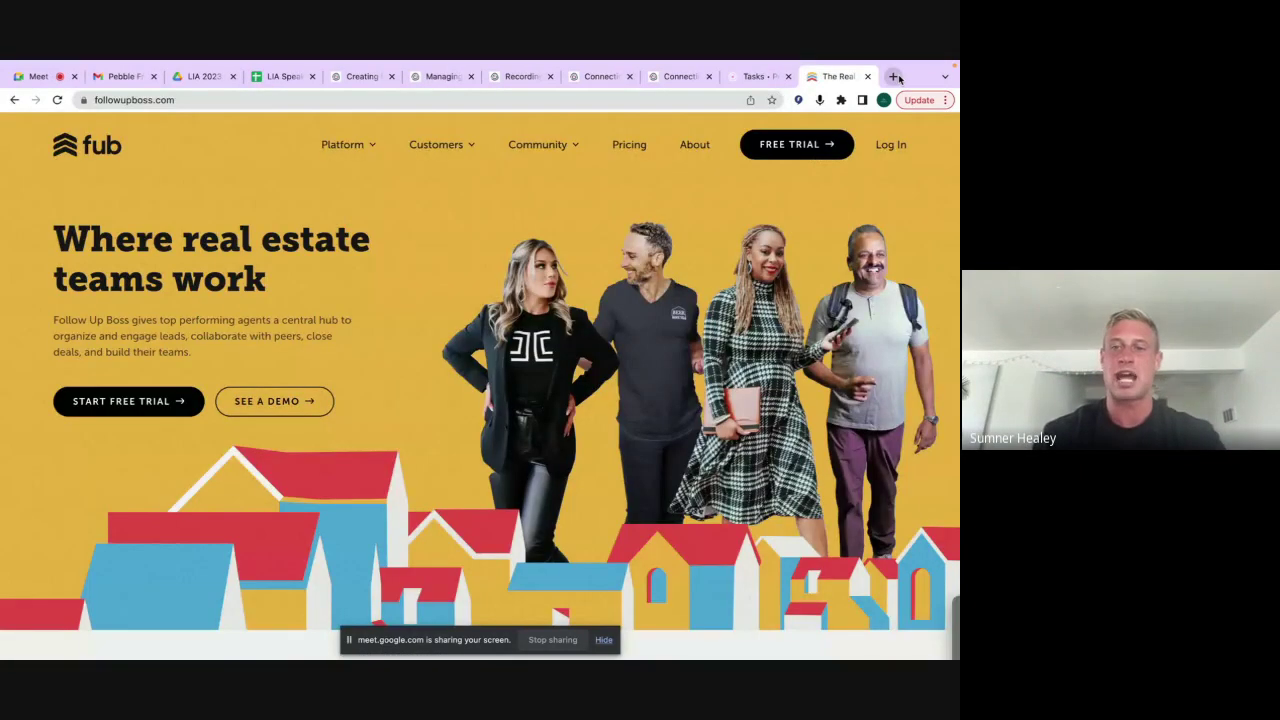
pyautogui.click(886, 142)
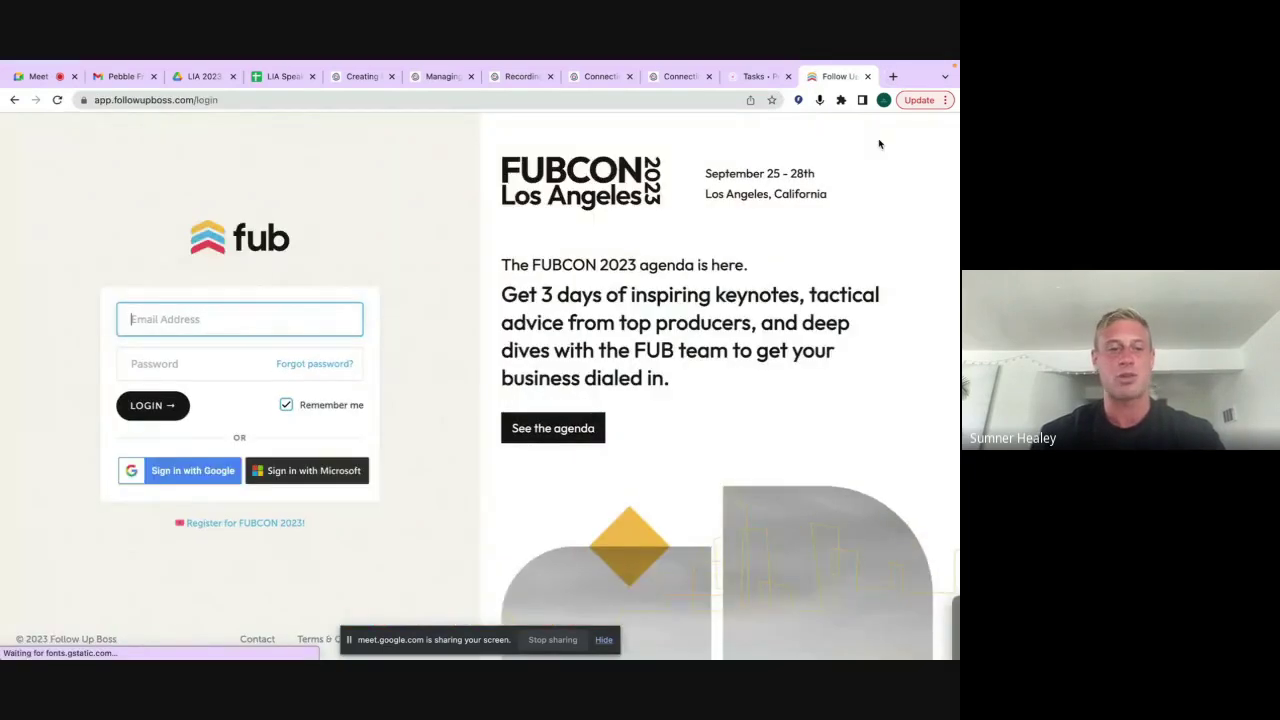
pyautogui.click(136, 414)
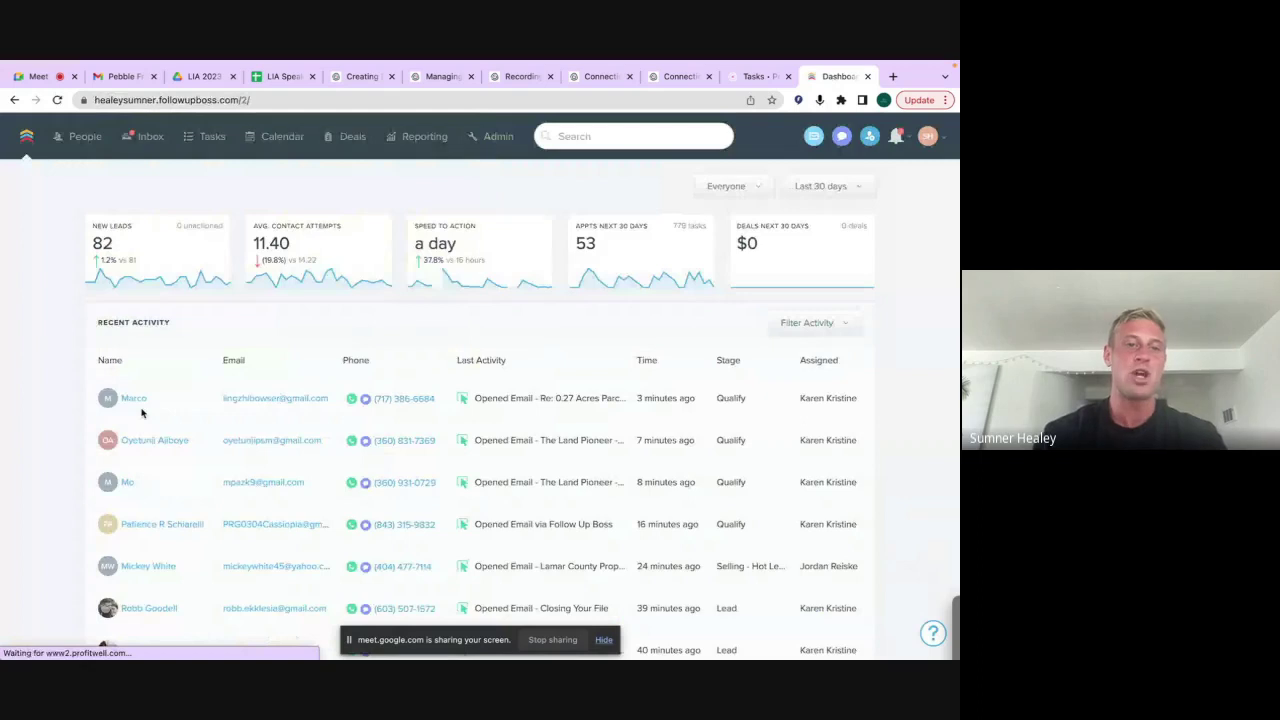
# Open the overdue tasks in Follow Up Boss and pick a team member in the assignee filter
pyautogui.click(204, 138)
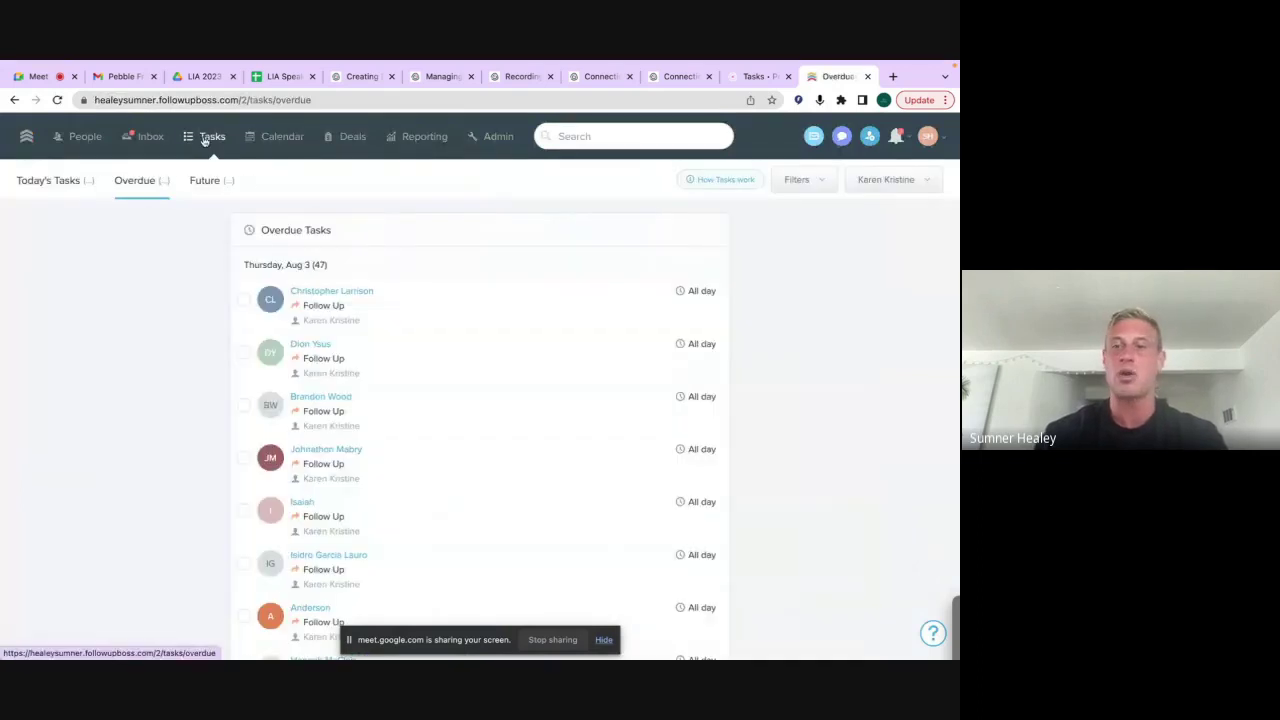
pyautogui.click(900, 182)
pyautogui.click(852, 384)
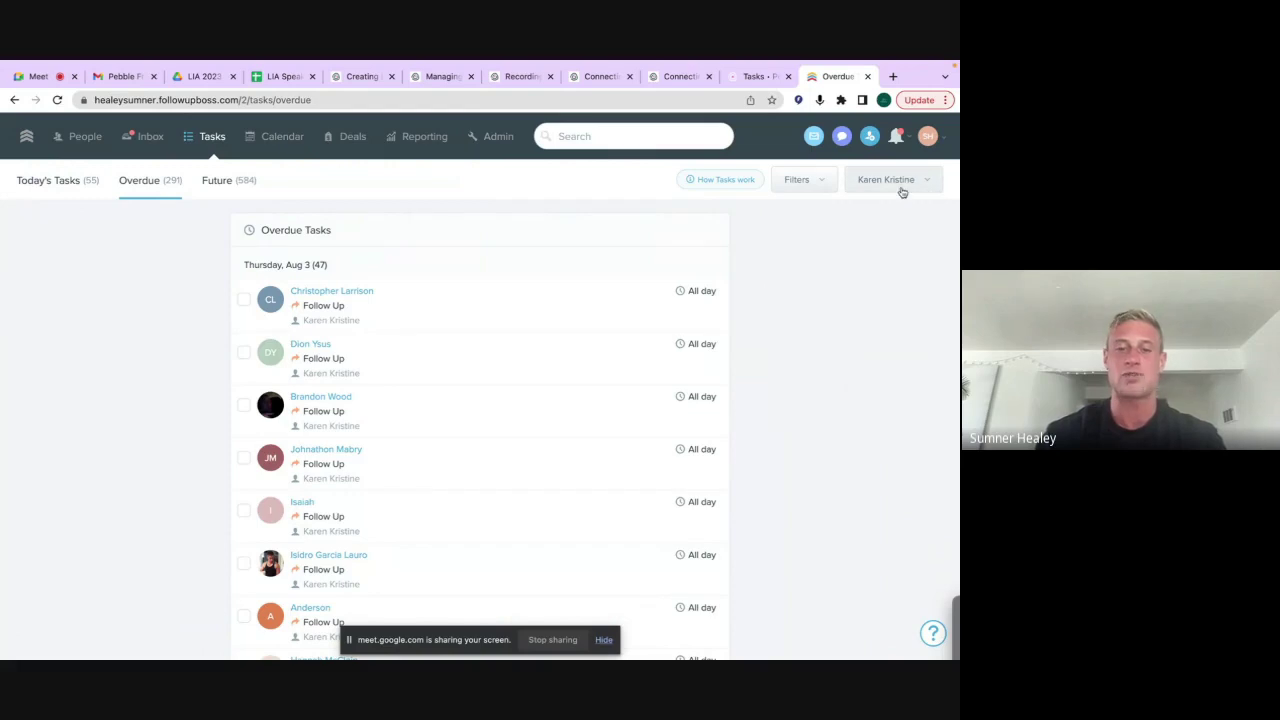
# Examine the overdue follow-up tasks assigned to the team member, from the most recent back to the June dates
pyautogui.scroll(-6, 620, 486)
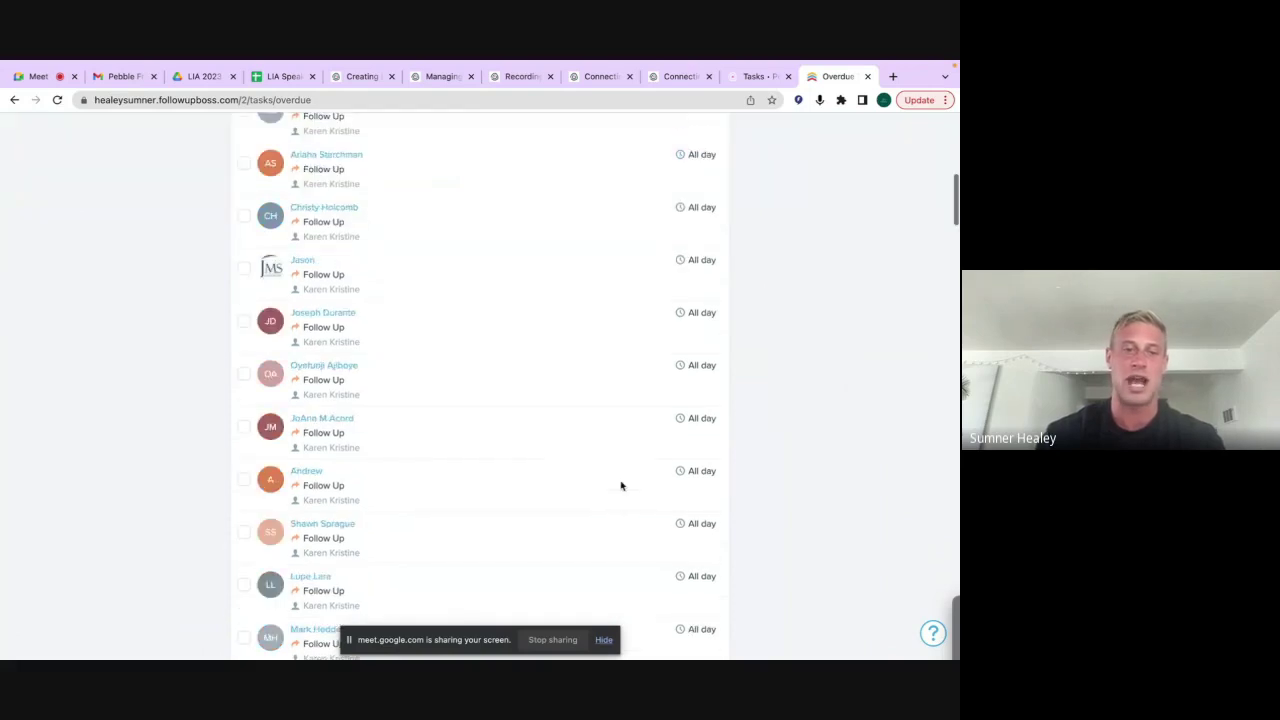
pyautogui.scroll(10, 620, 486)
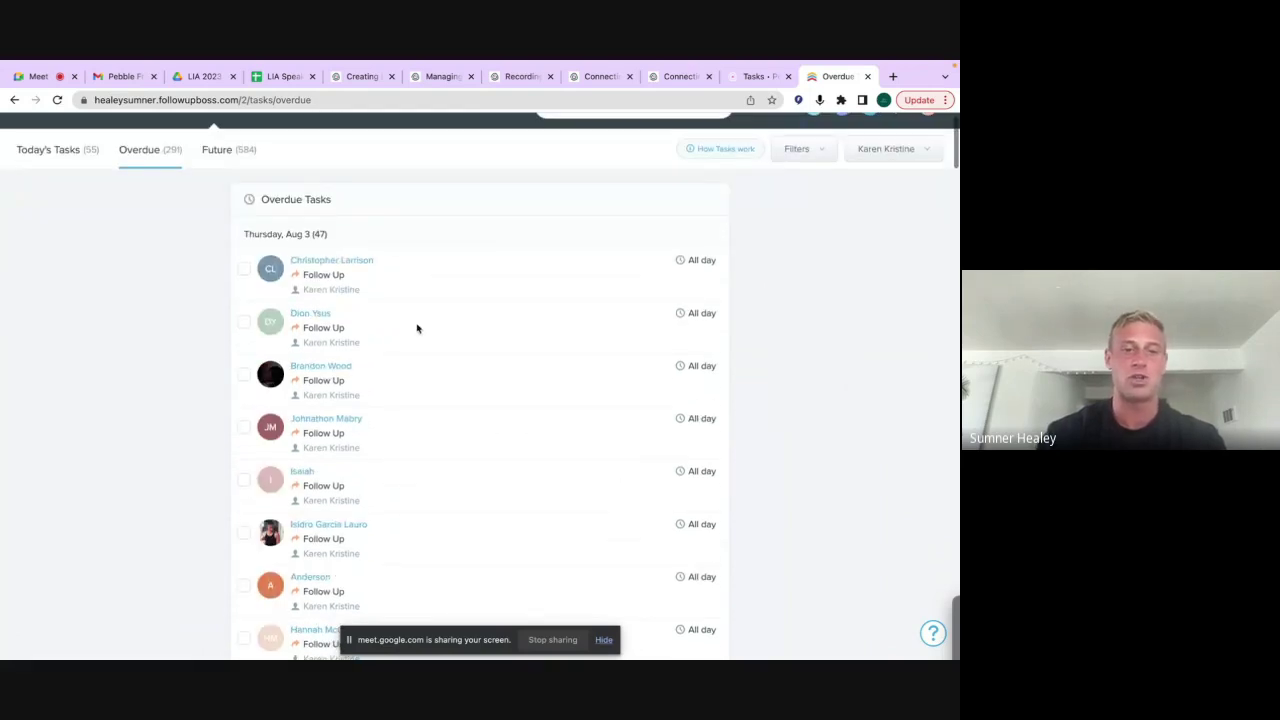
pyautogui.scroll(-10, 301, 186)
pyautogui.scroll(-6, 301, 186)
pyautogui.scroll(-6, 301, 186)
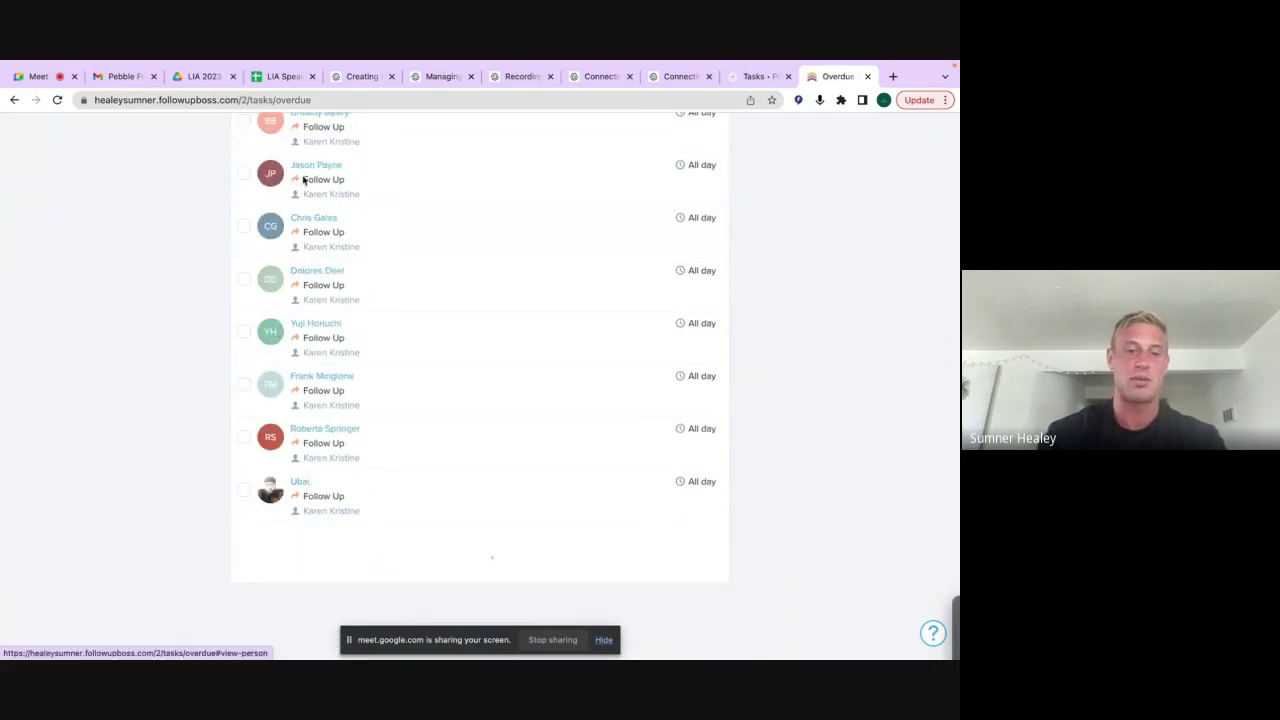
pyautogui.scroll(-15, 303, 179)
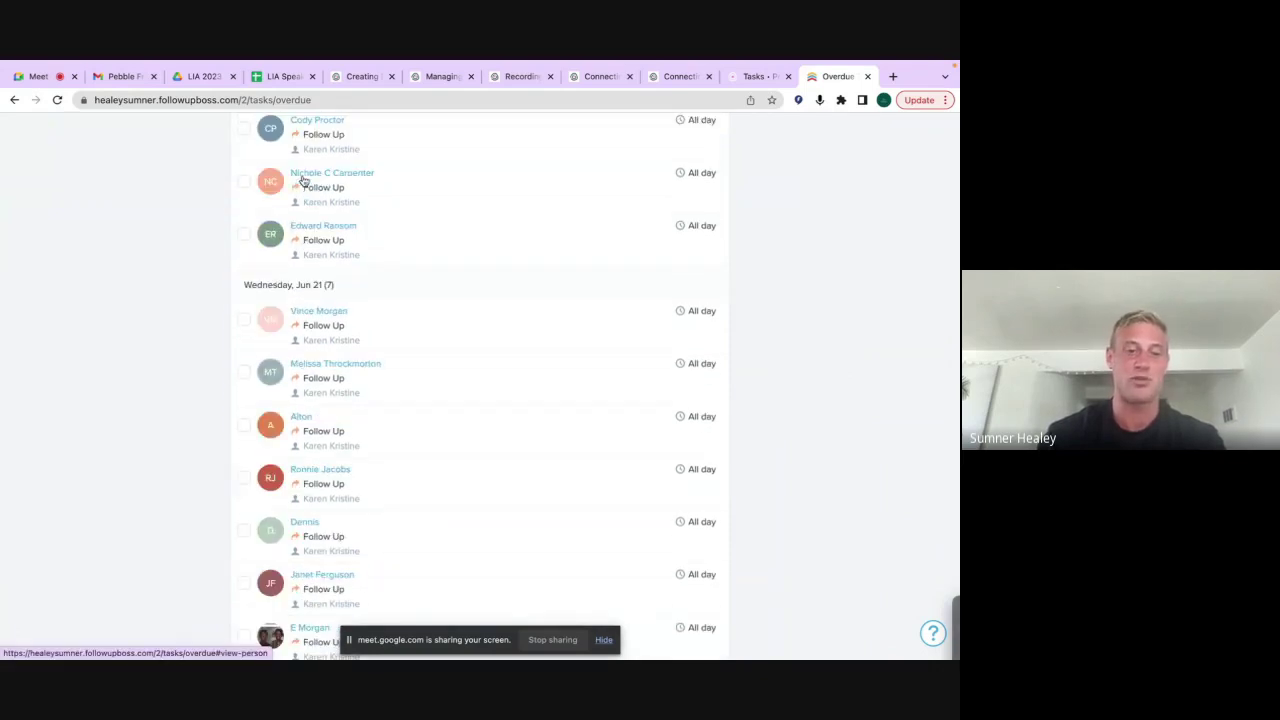
pyautogui.scroll(-8, 303, 179)
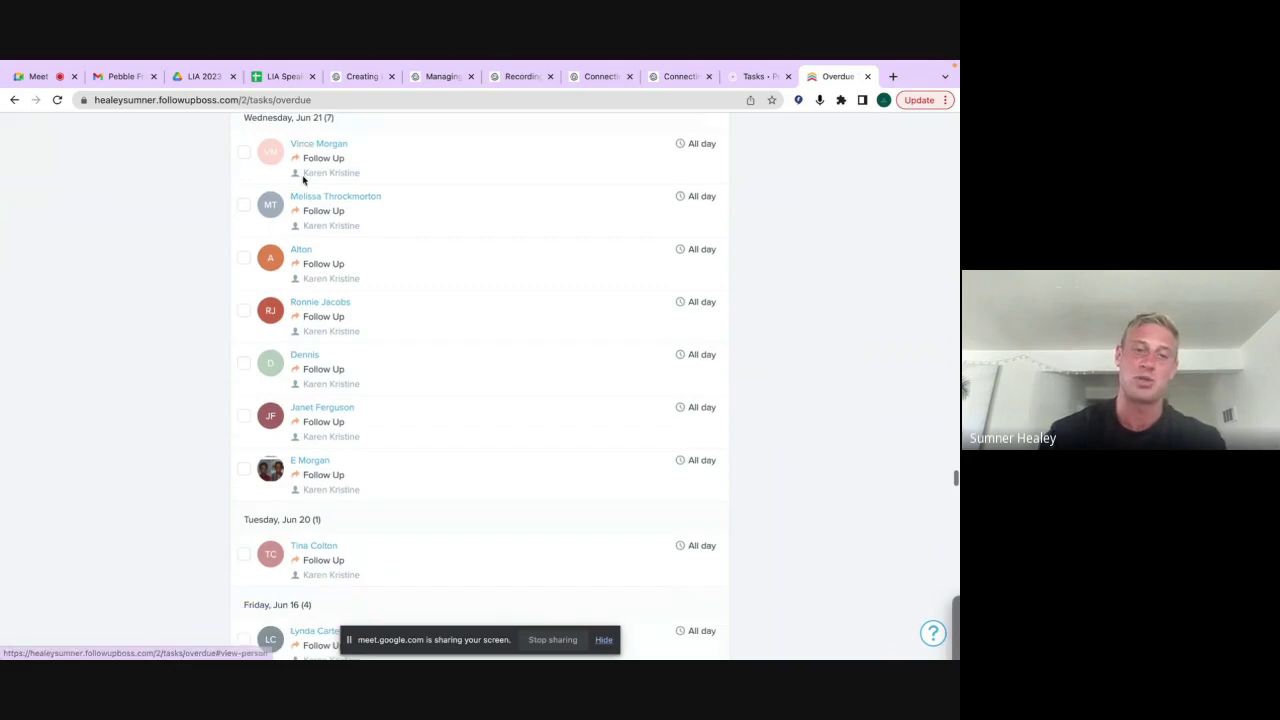
pyautogui.scroll(4, 303, 179)
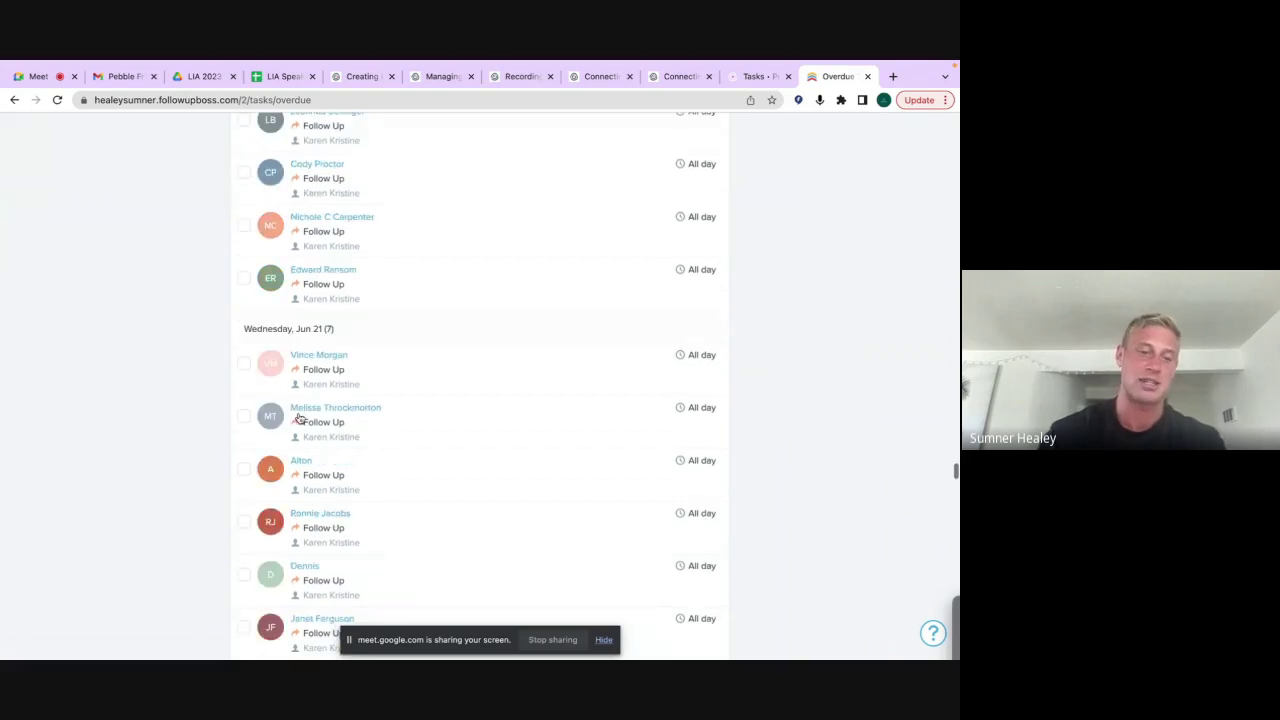
pyautogui.click(243, 364)
pyautogui.scroll(-15, 243, 366)
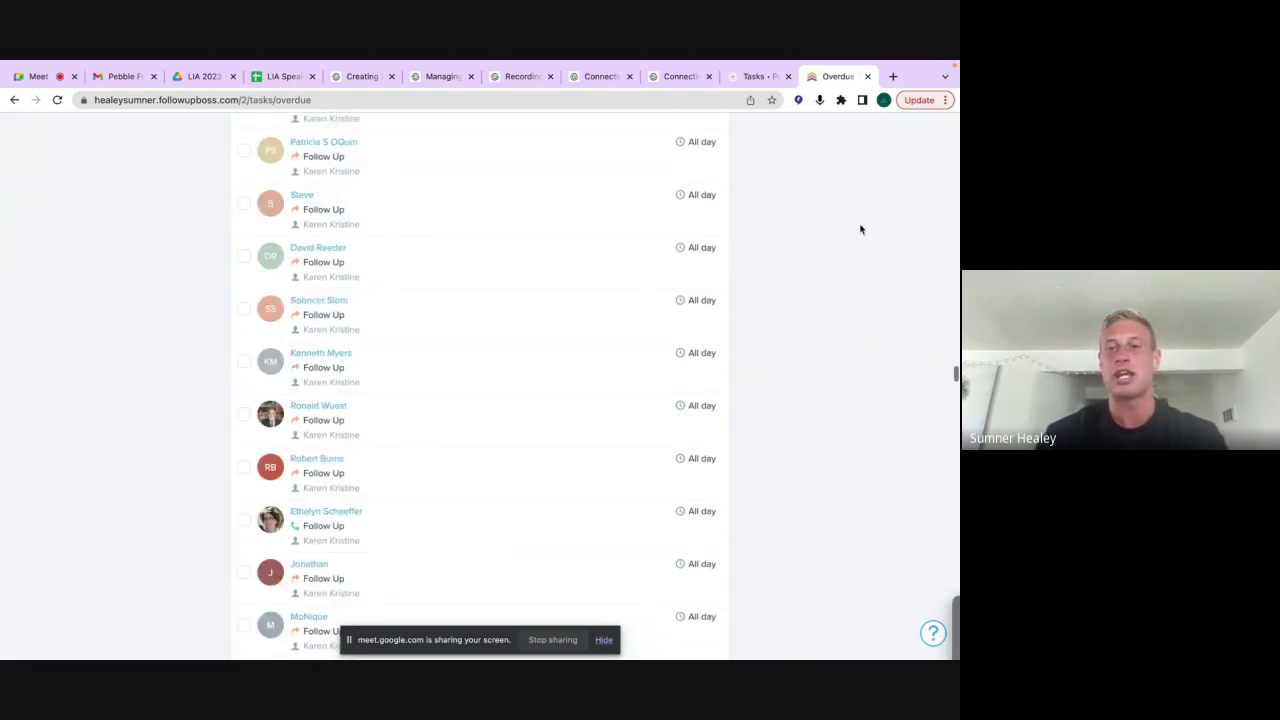
# Return to Pebble and review the dashboard statistics for campaigns, properties, mailings per day, revenue per month and the property map
pyautogui.click(757, 76)
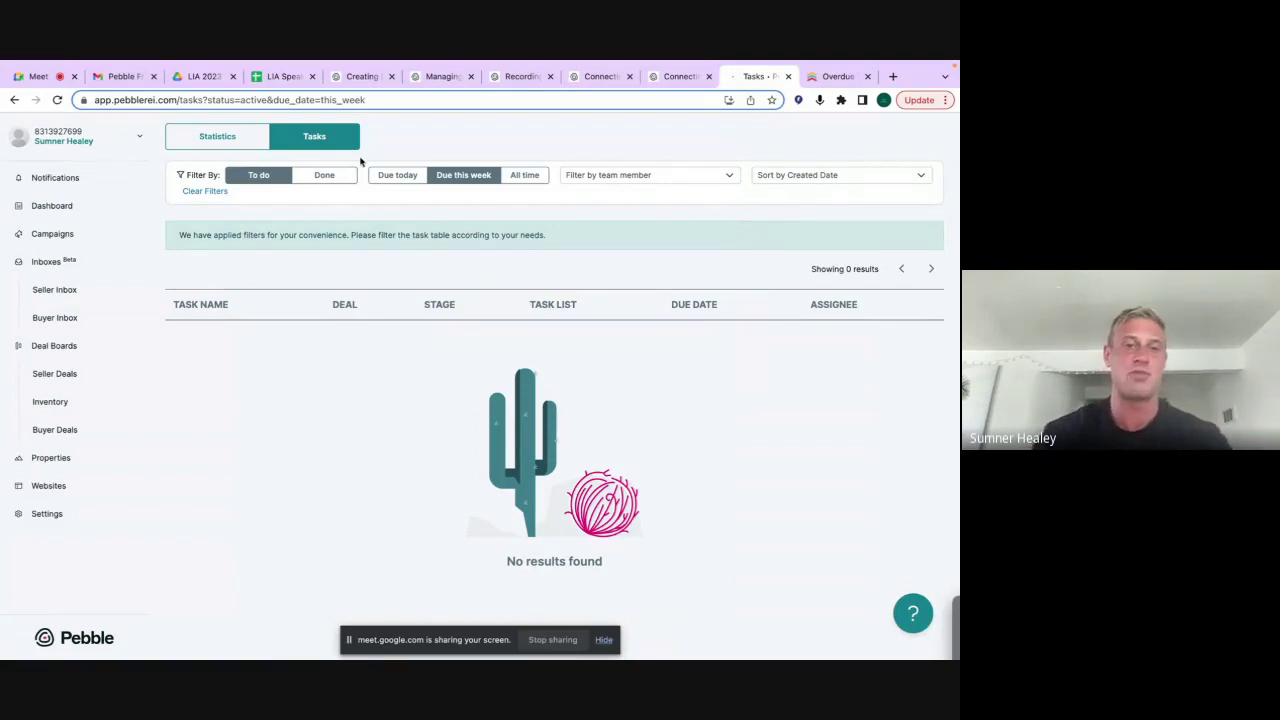
pyautogui.click(262, 142)
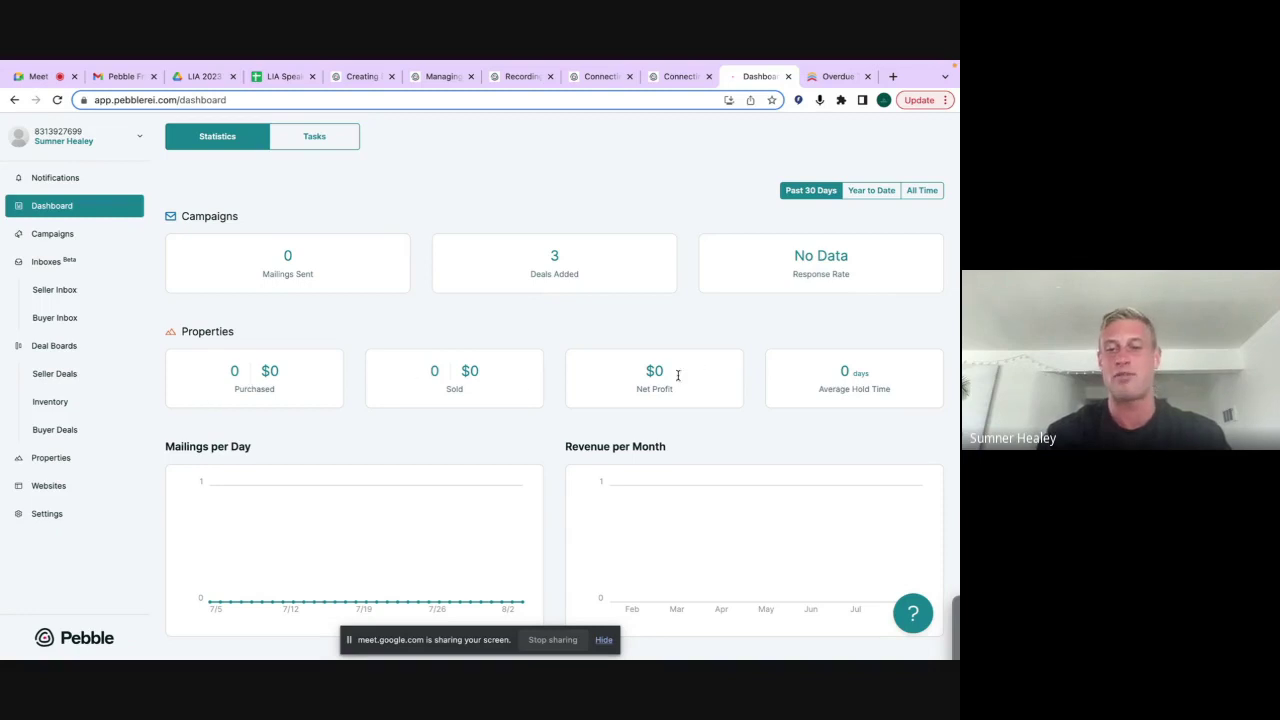
pyautogui.scroll(-1, 845, 390)
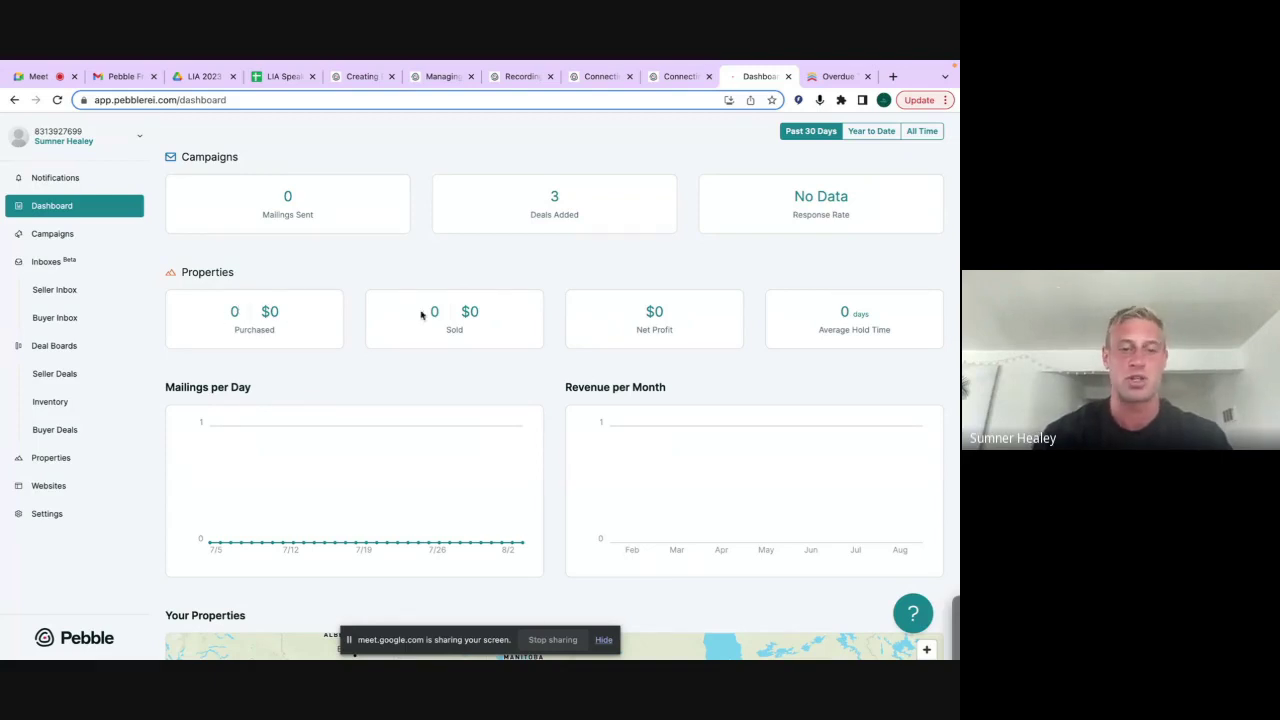
pyautogui.scroll(-1, 440, 357)
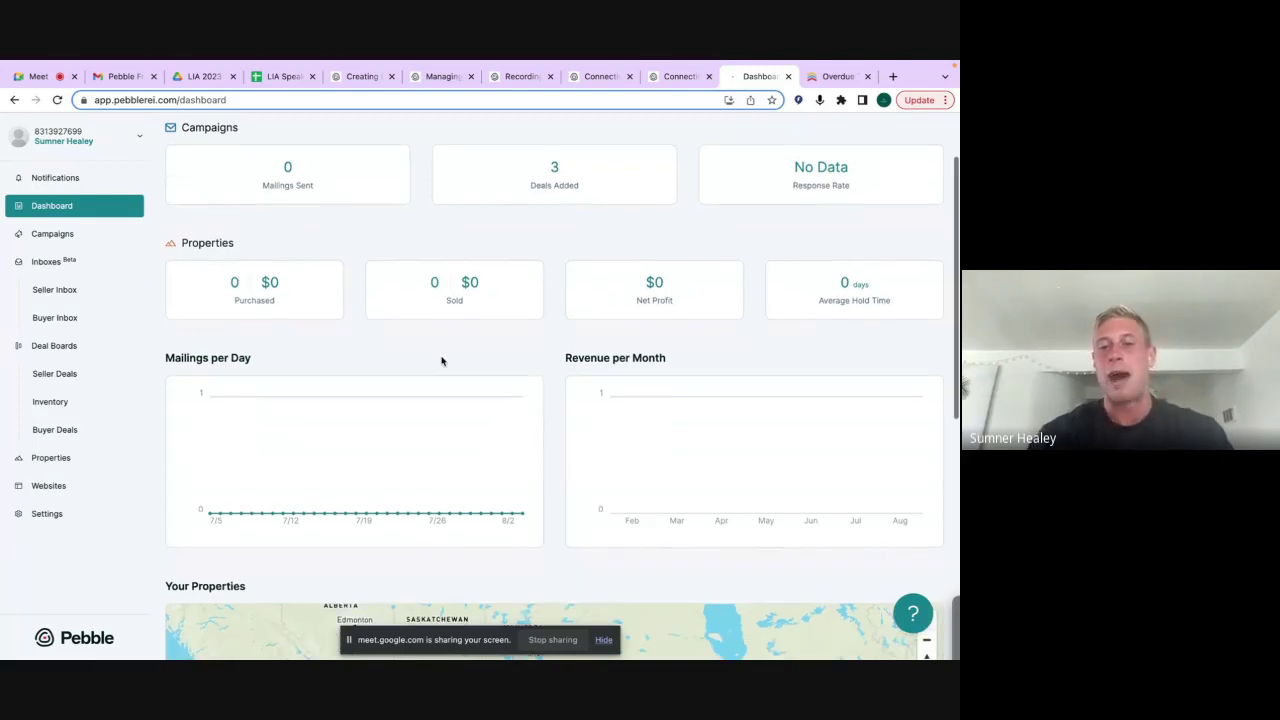
pyautogui.scroll(2, 442, 361)
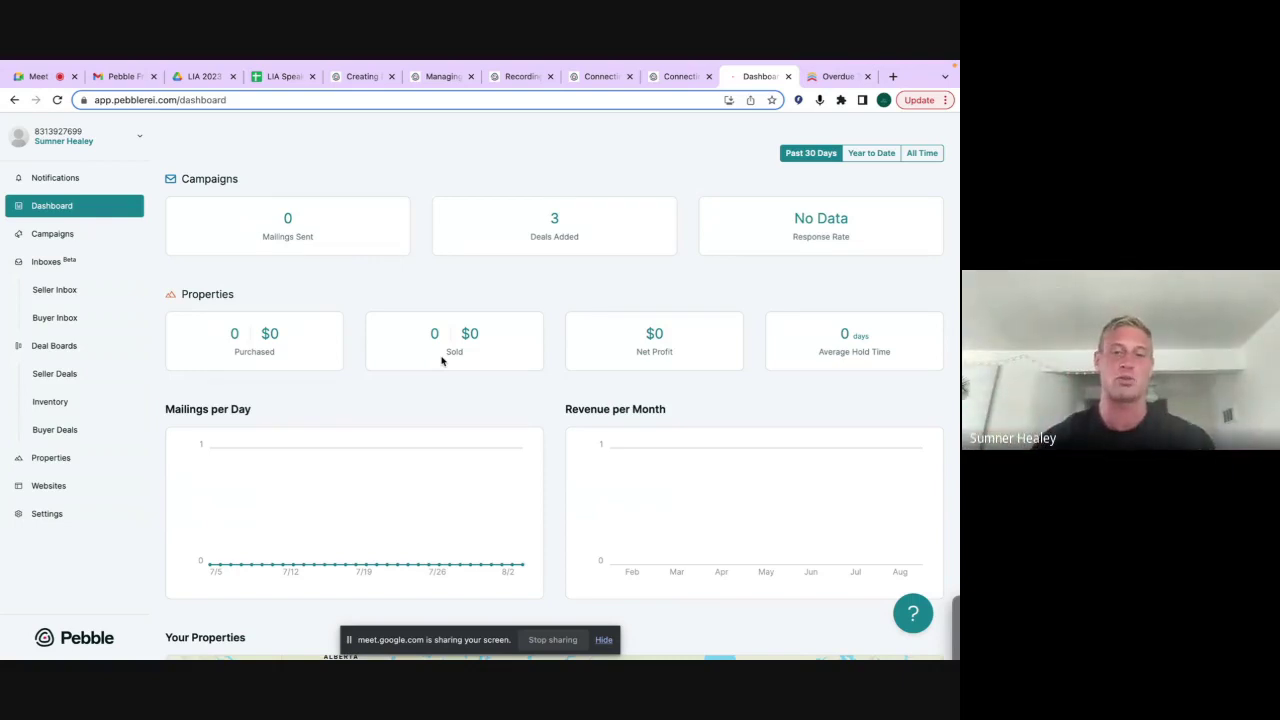
pyautogui.scroll(-5, 442, 360)
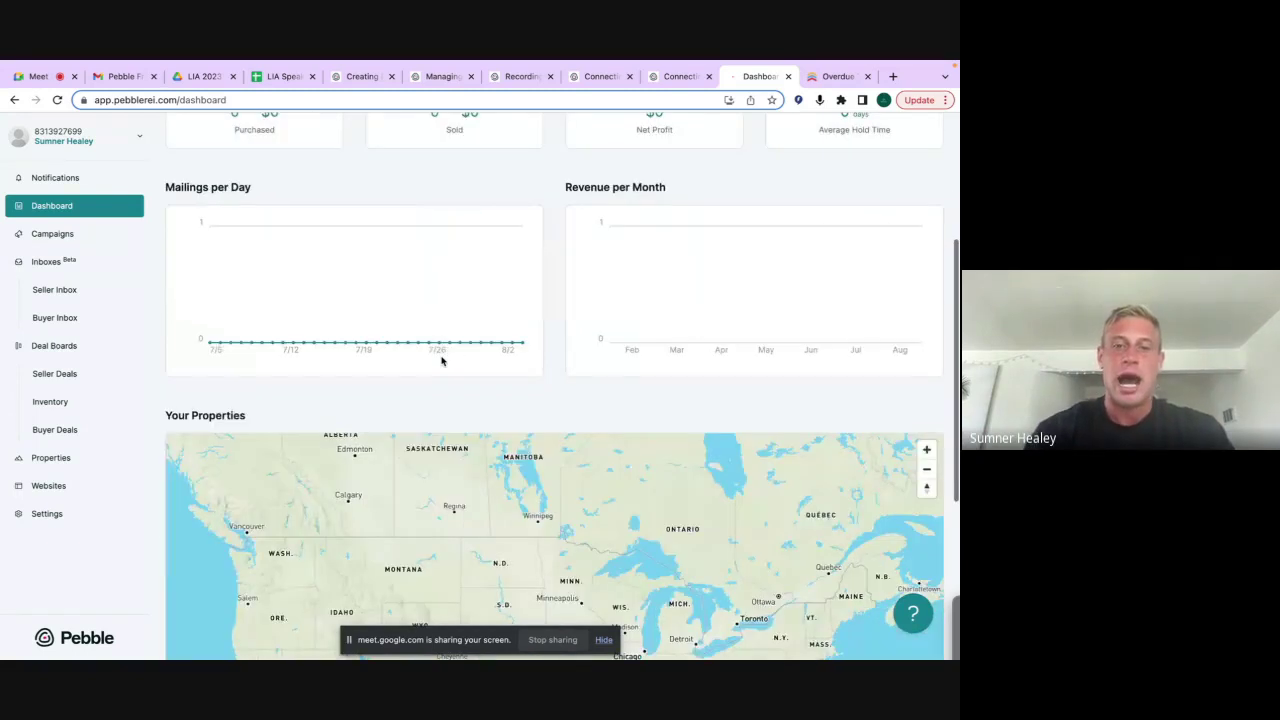
pyautogui.scroll(3, 620, 268)
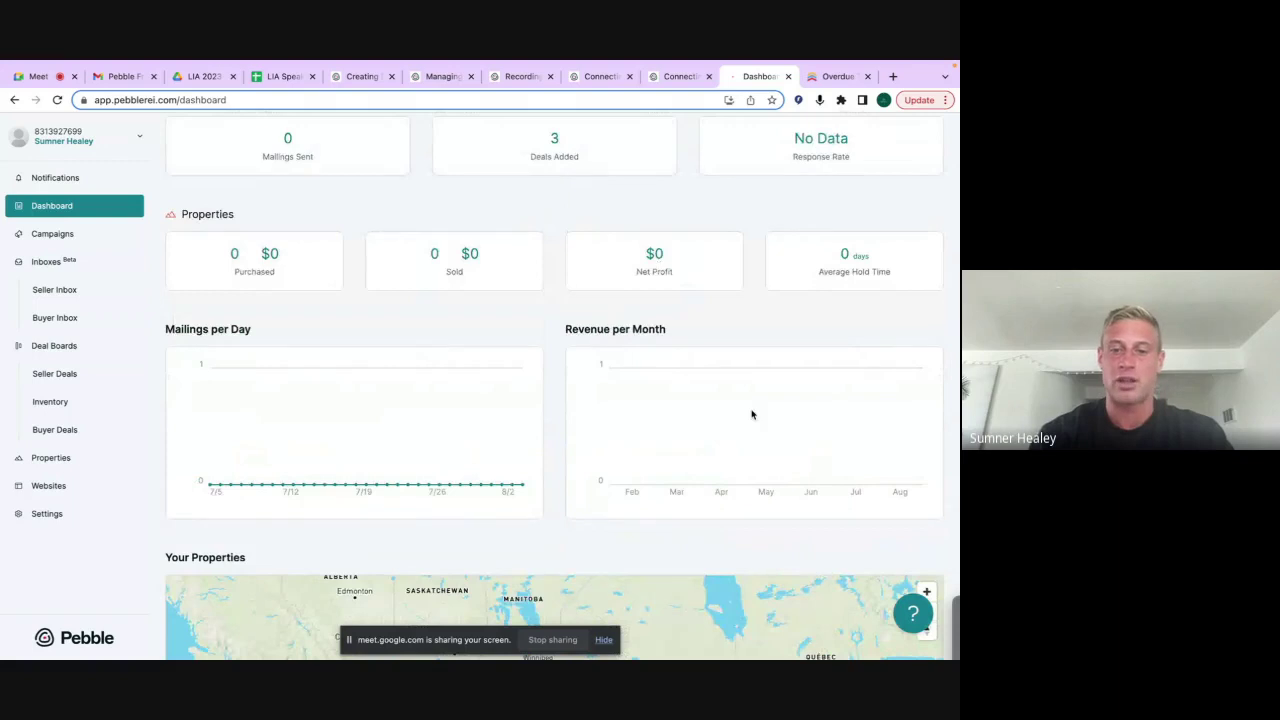
pyautogui.scroll(2, 720, 397)
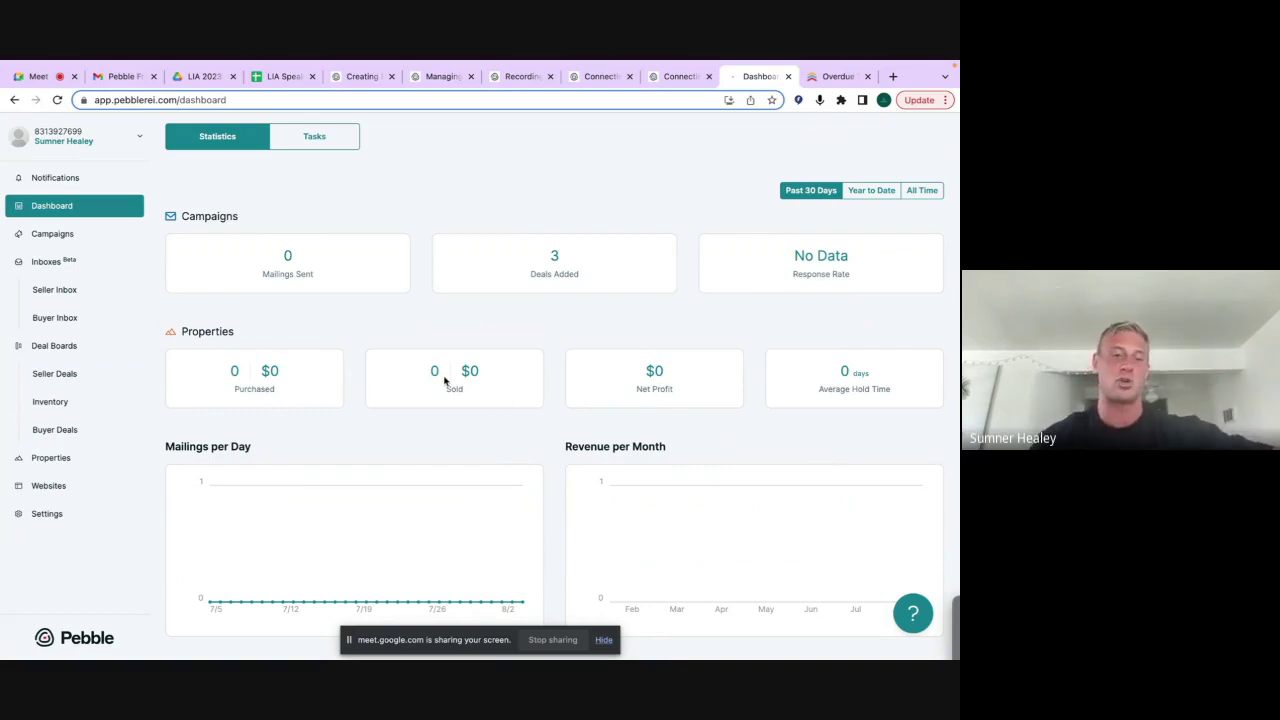
pyautogui.moveTo(446, 377); pyautogui.dragTo(490, 376)
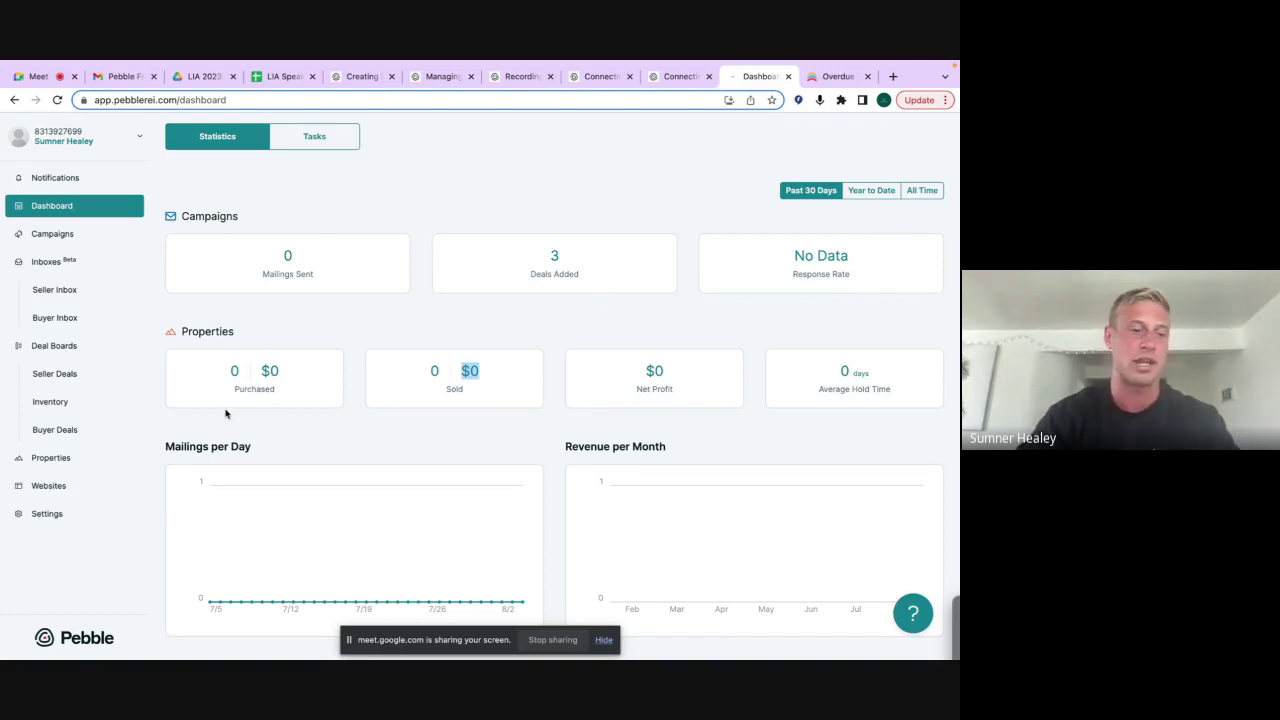
# Open Pebble's settings on the letter and contract templates
pyautogui.click(66, 516)
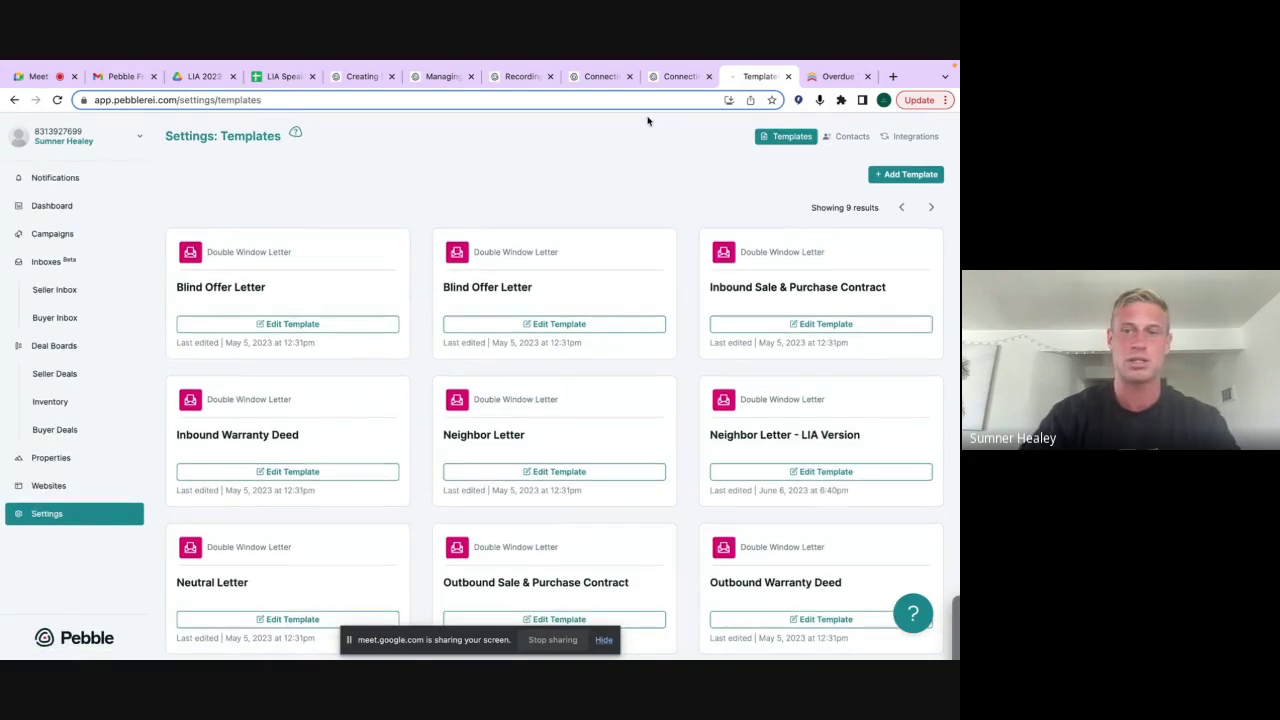
# Search Google for "pebble knowledge base" in a new tab, open the kb.pebblerei.com site and look over its Pebble article categories
pyautogui.click(893, 76)
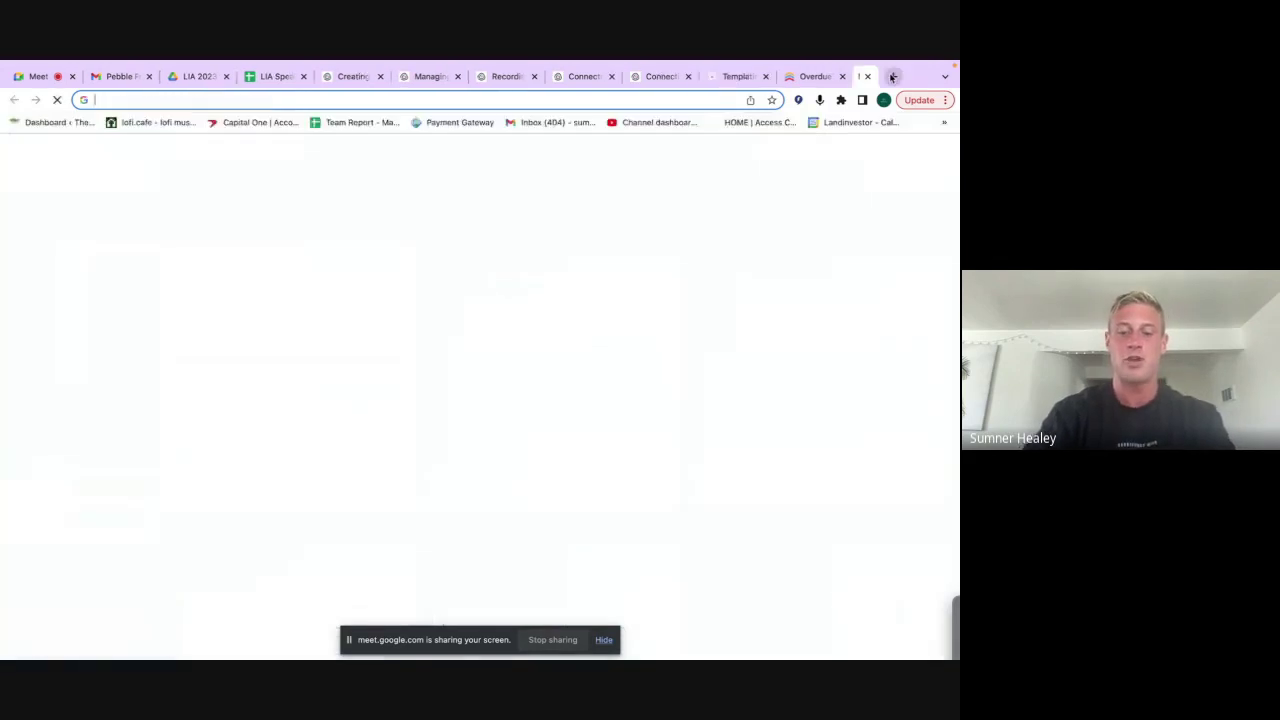
pyautogui.write('pebble know')
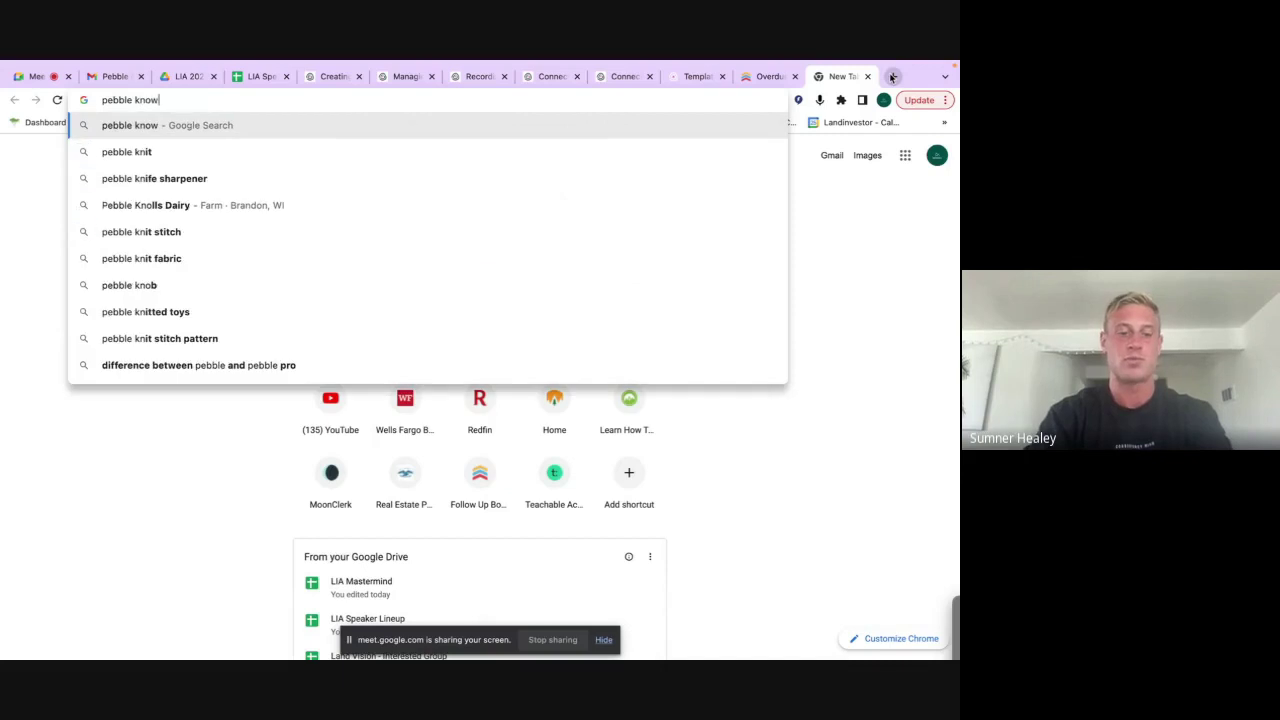
pyautogui.write('ledge base')
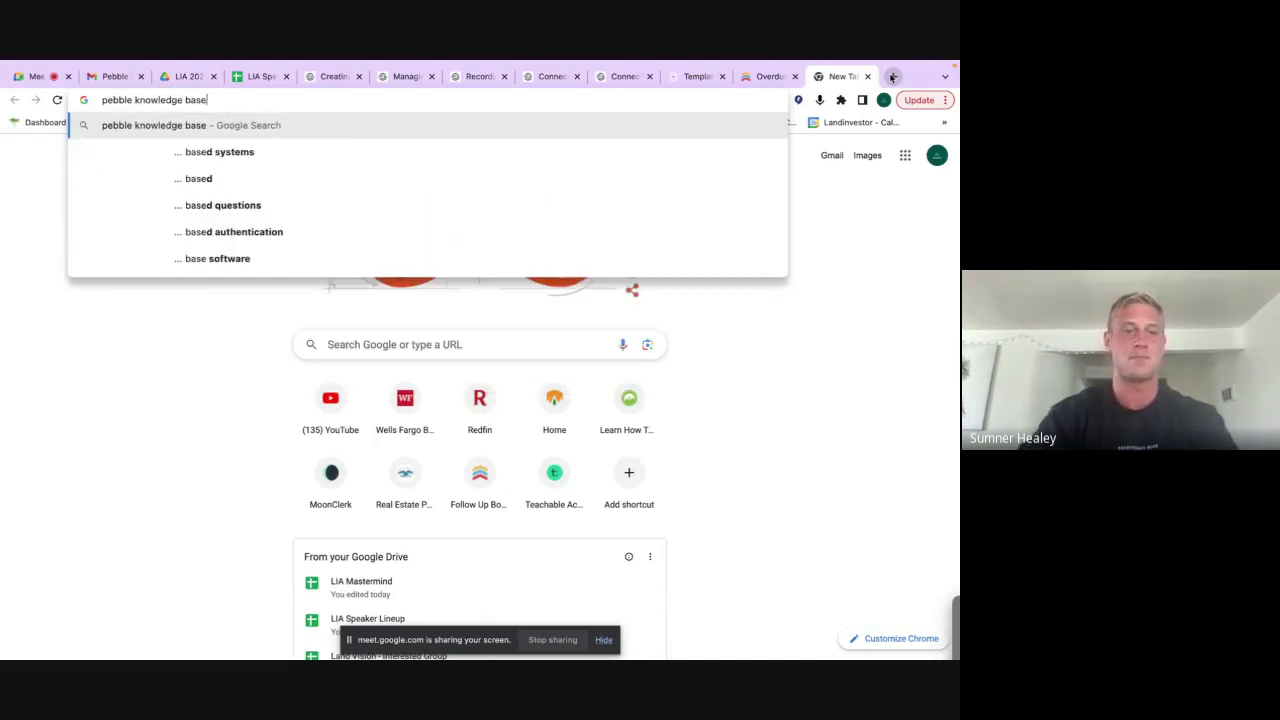
pyautogui.press('Return')
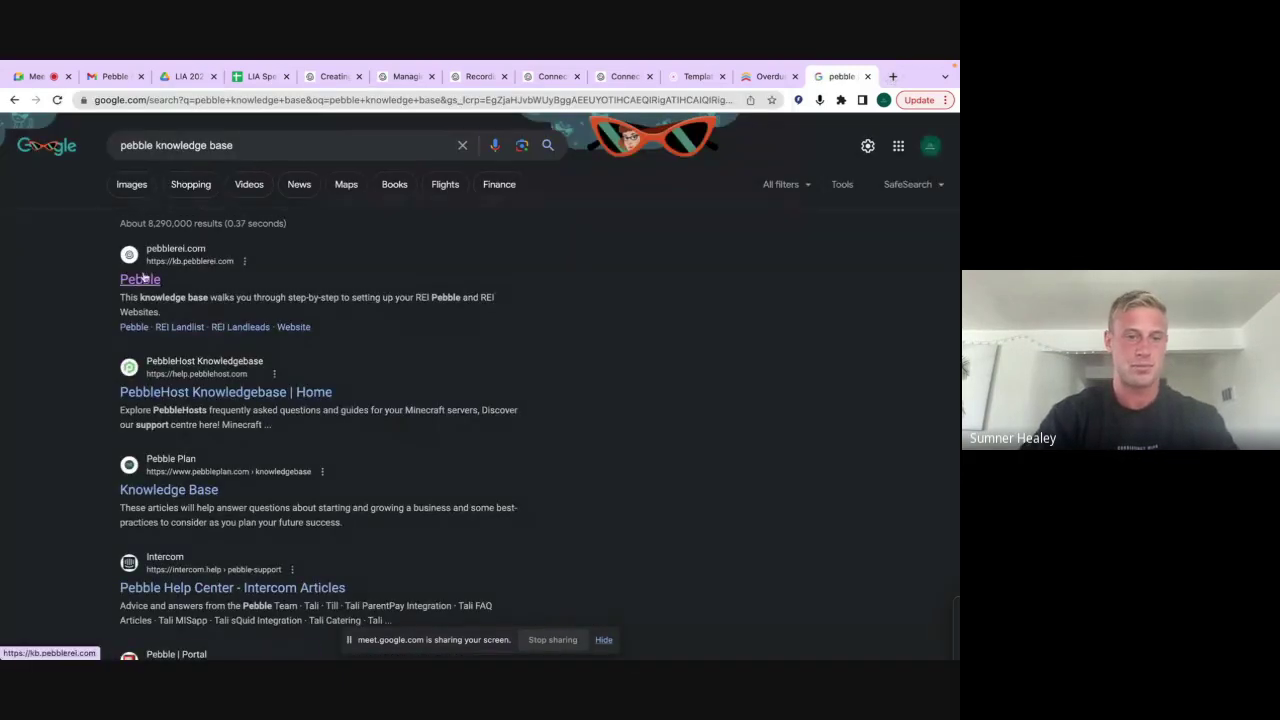
pyautogui.click(140, 281)
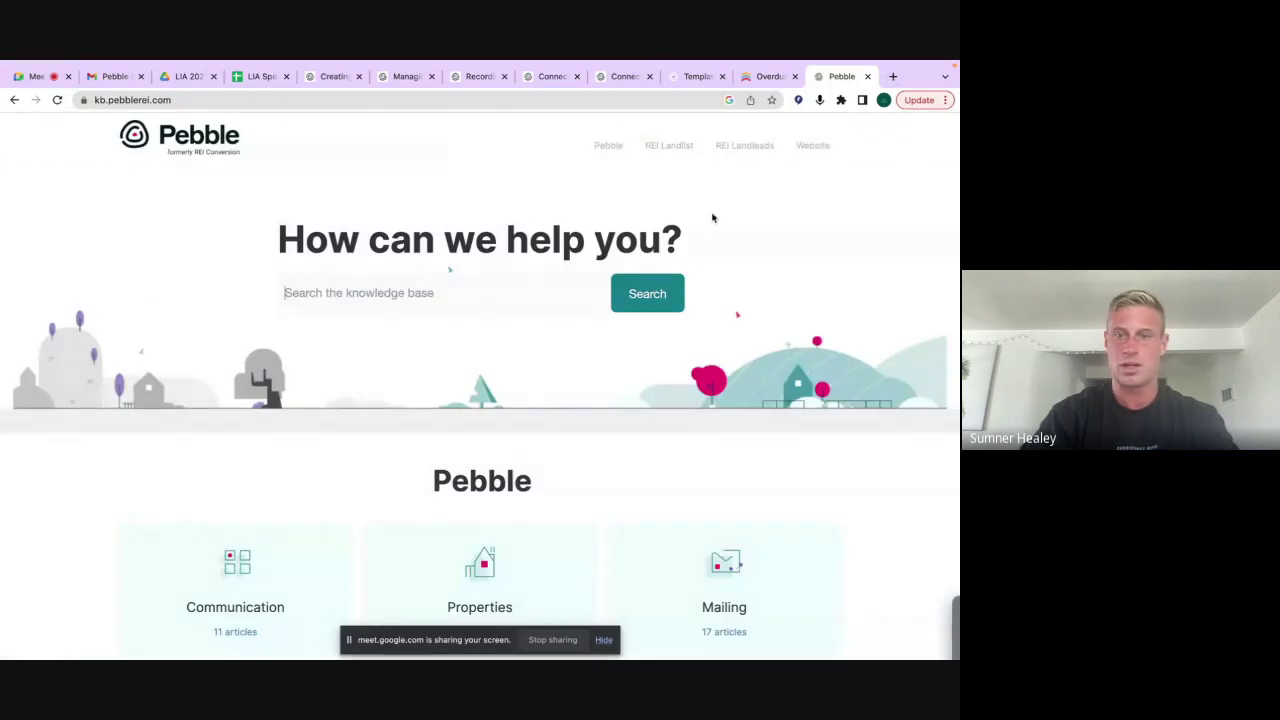
pyautogui.scroll(-5, 713, 218)
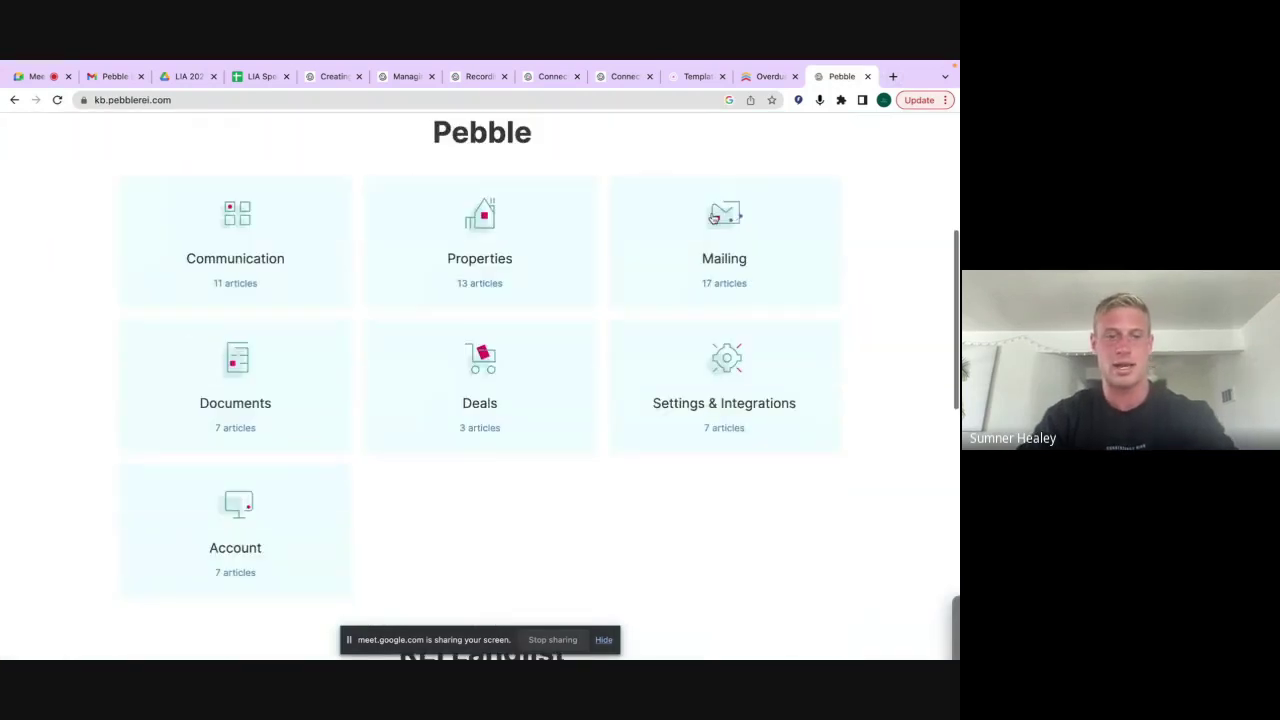
pyautogui.scroll(3, 713, 218)
pyautogui.scroll(-3, 713, 218)
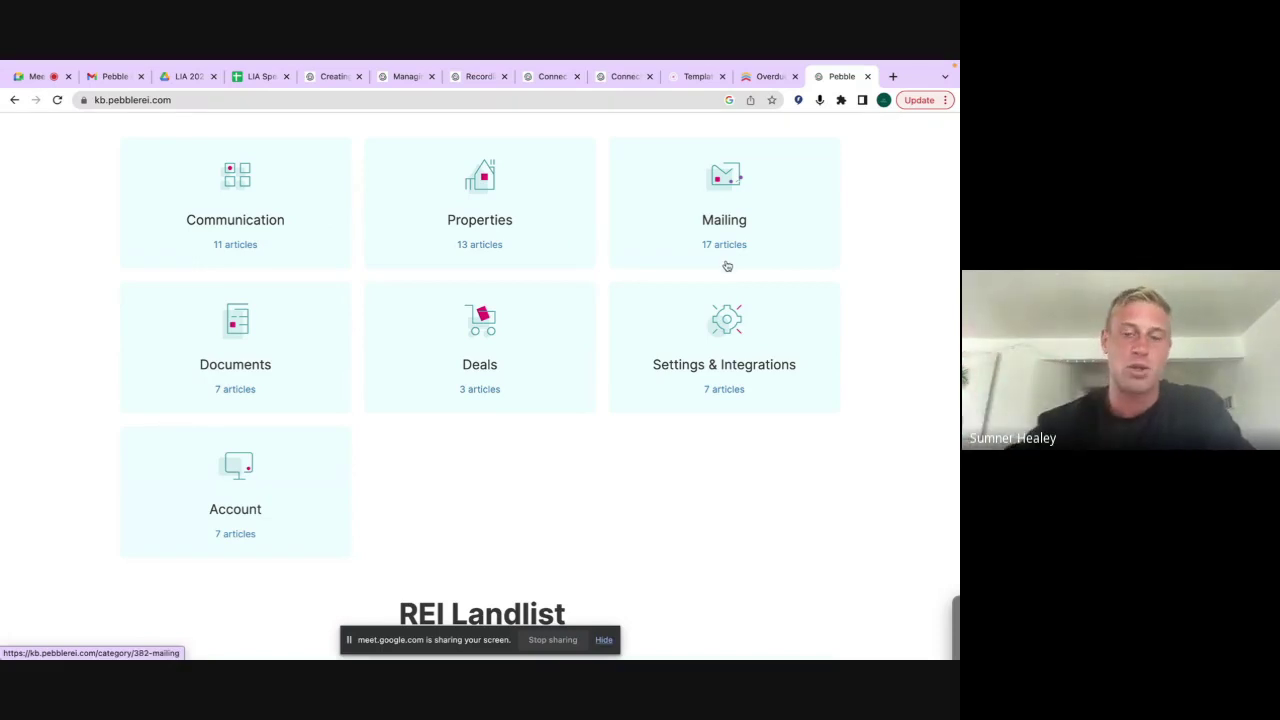
# Look over the Mailing articles in the Pebble knowledge base, return to its home page and close the site
pyautogui.click(748, 237)
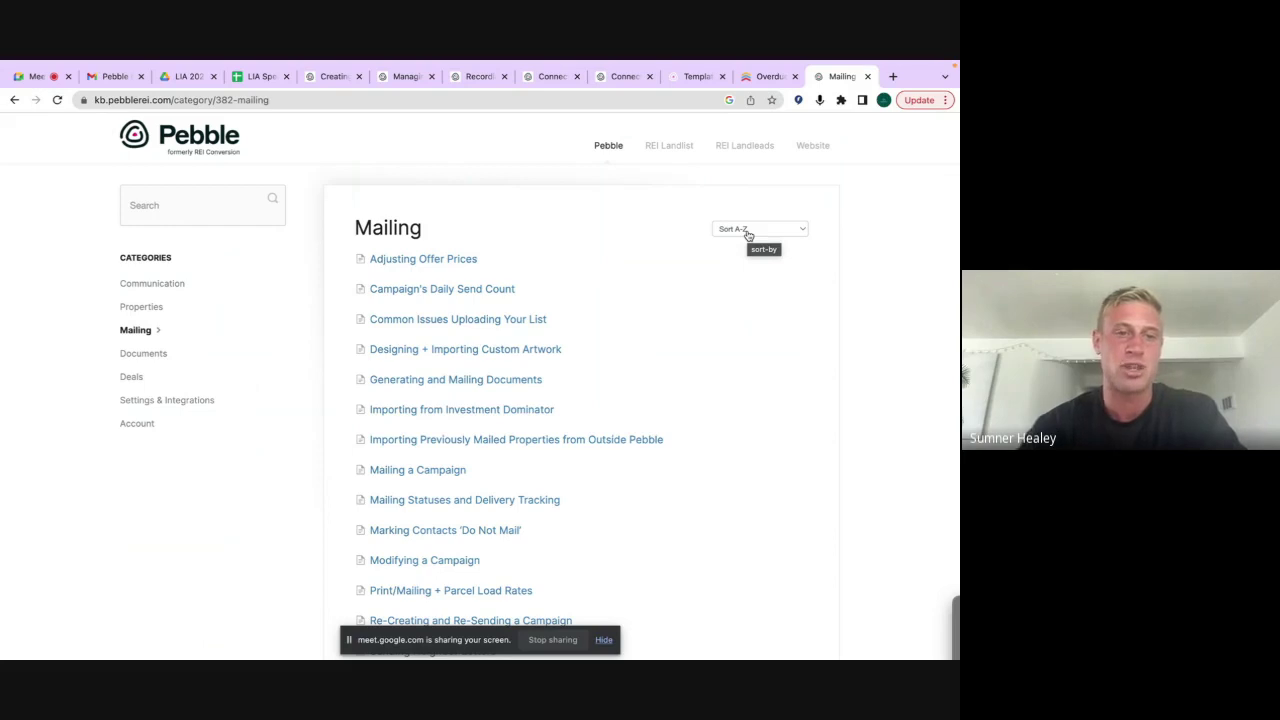
pyautogui.click(13, 100)
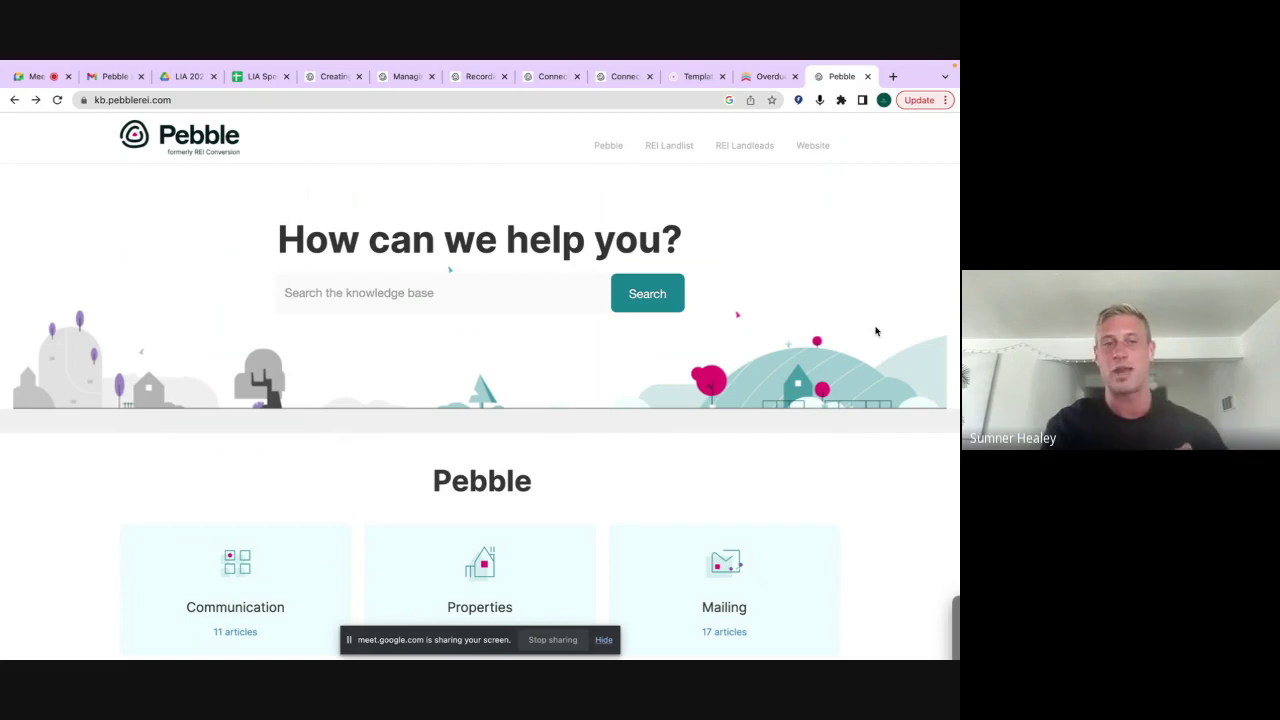
pyautogui.click(867, 76)
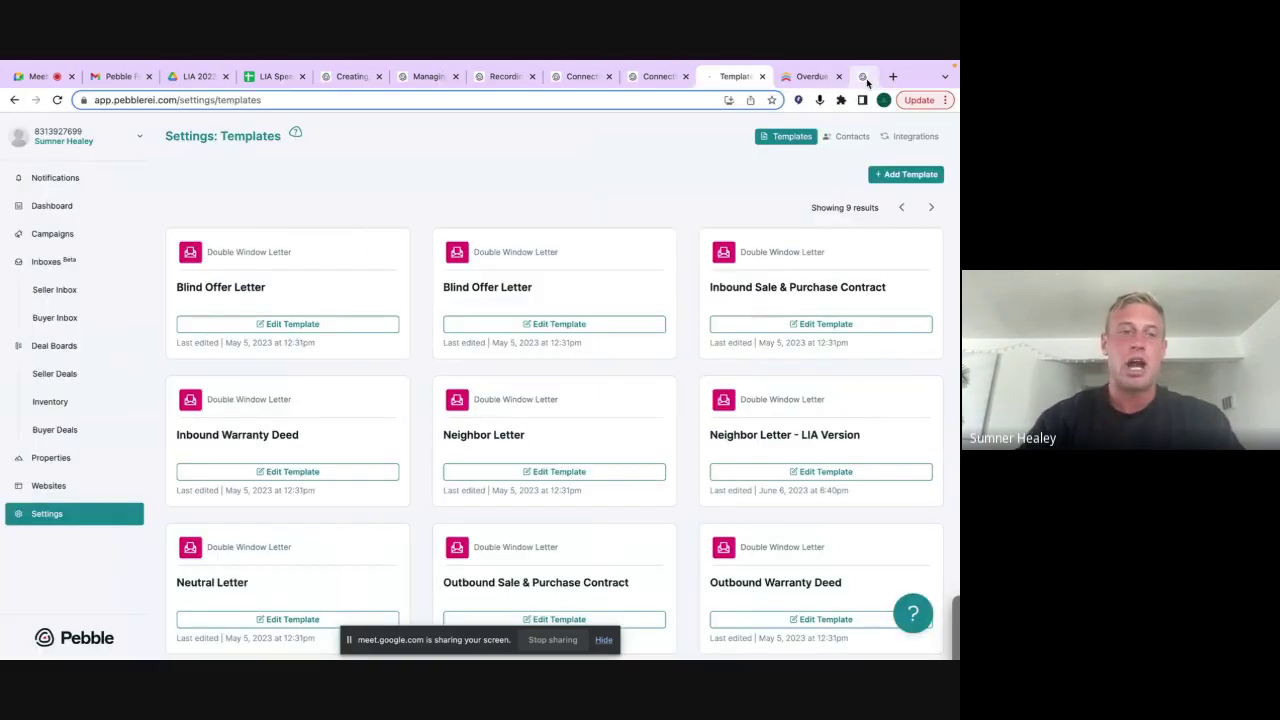
# Go through Pebble's dashboard to the deal boards and look over the stages of the Seller Deals board
pyautogui.click(59, 200)
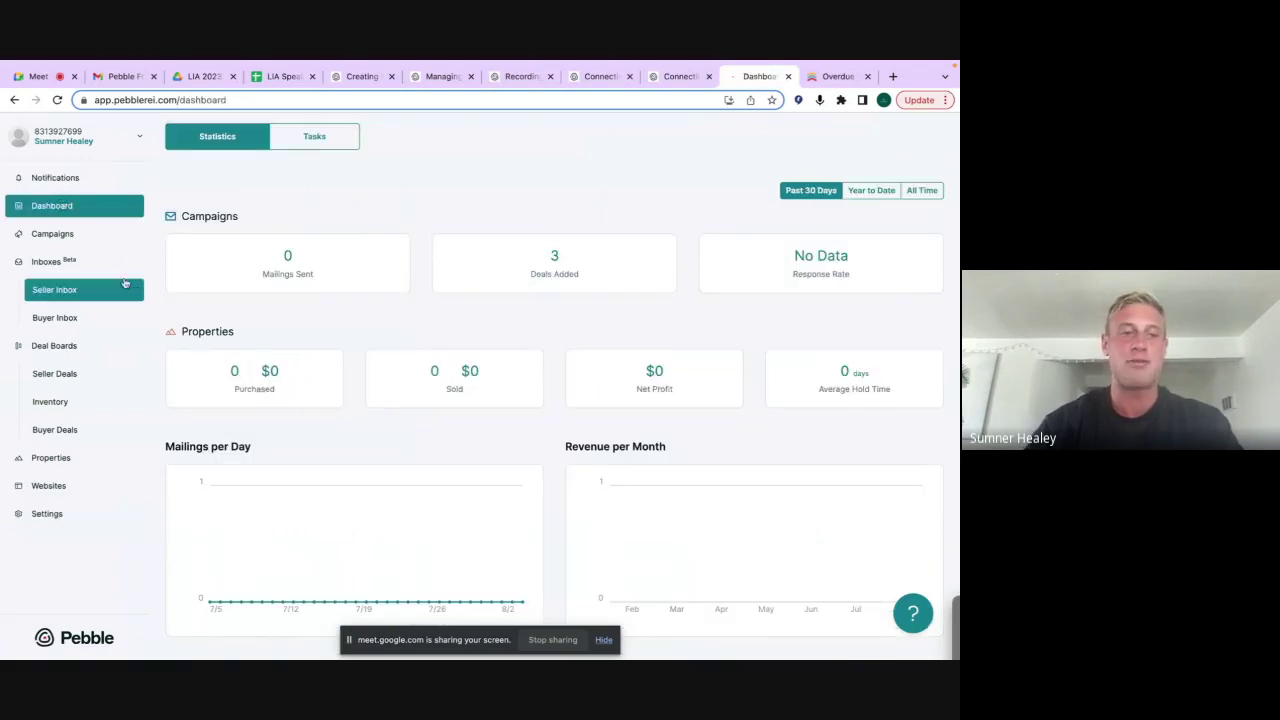
pyautogui.click(64, 348)
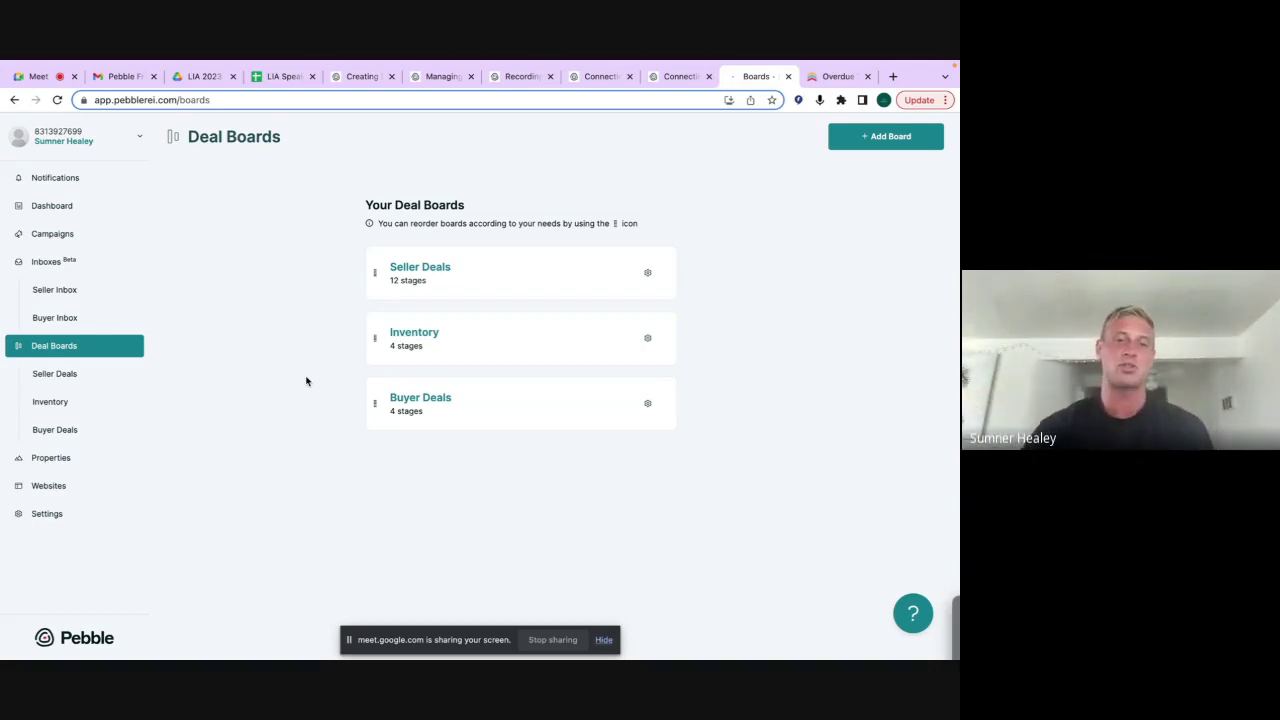
pyautogui.click(420, 268)
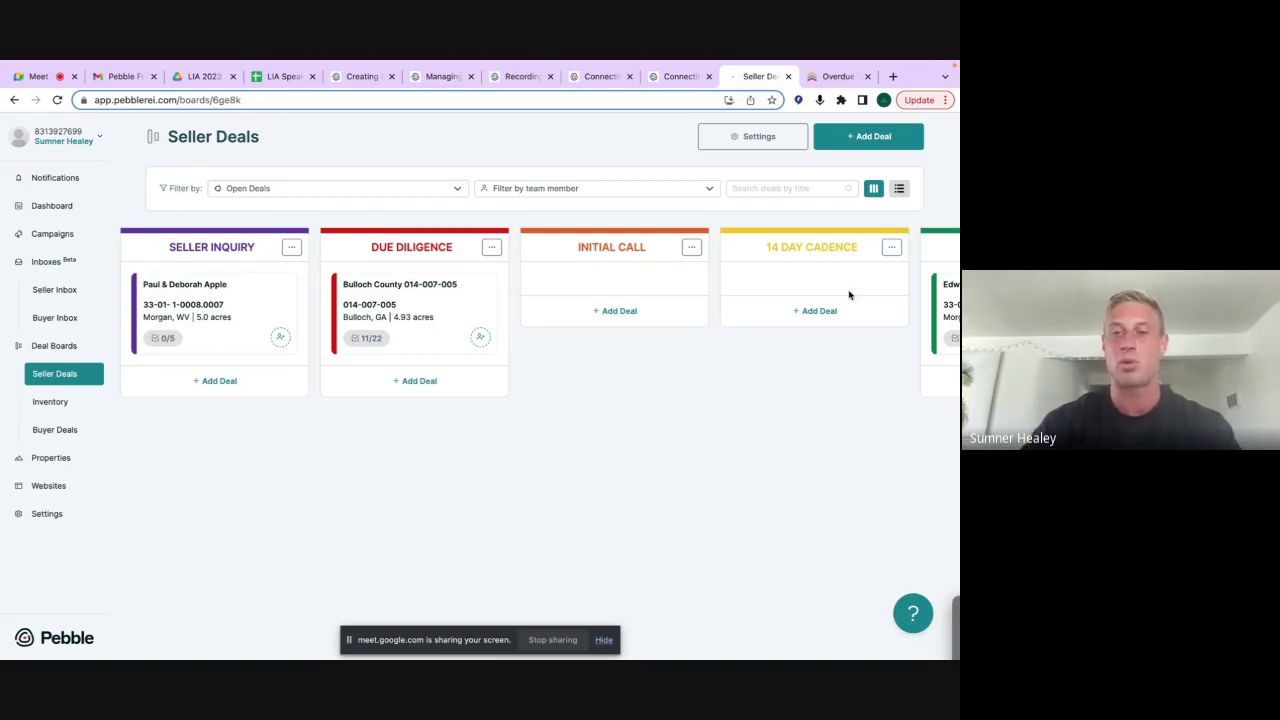
pyautogui.hscroll(3, 849, 294)
pyautogui.hscroll(-3, 849, 294)
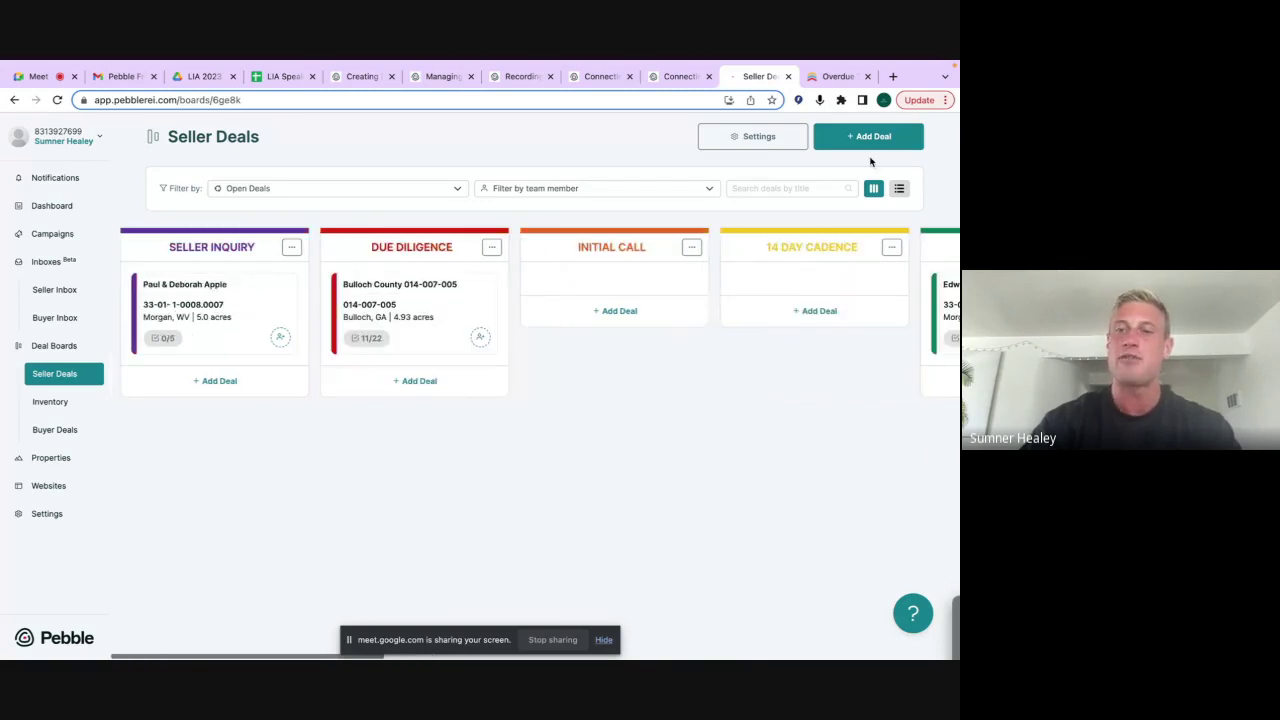
# Switch to Follow Up Boss and compare its people list with its sellers deal pipeline
pyautogui.click(836, 76)
pyautogui.scroll(10, 480, 400)
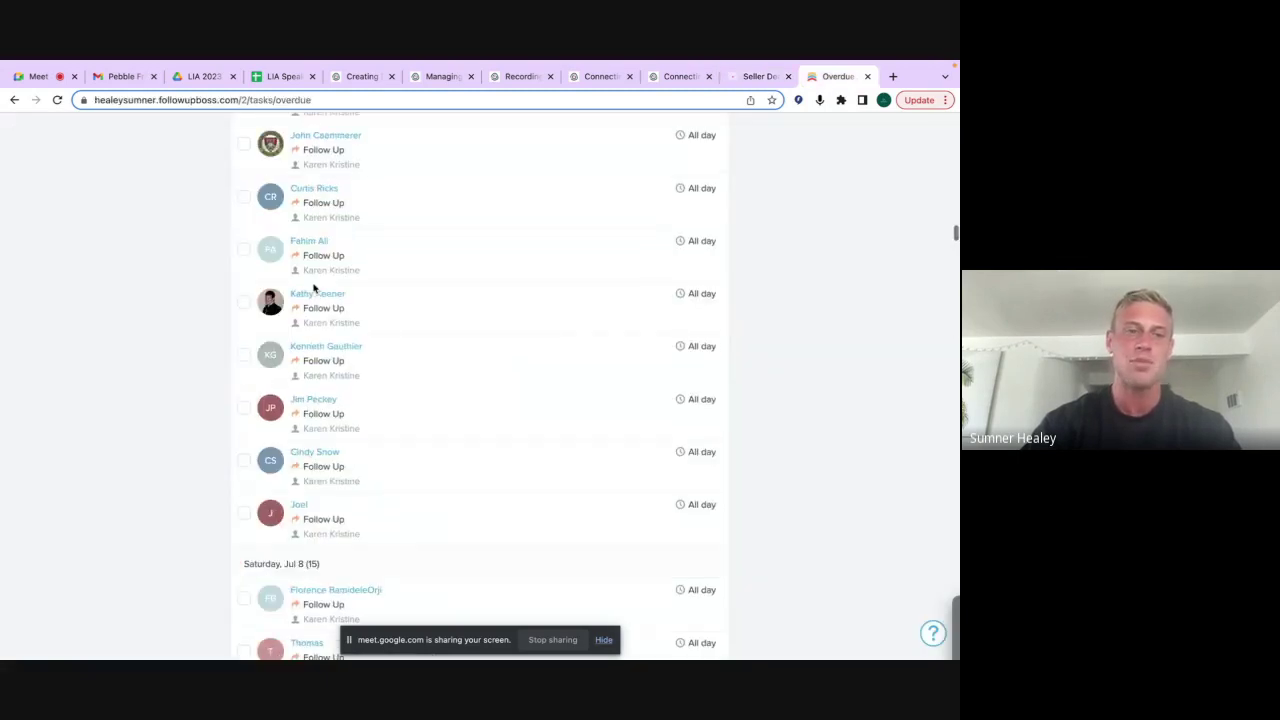
pyautogui.click(66, 138)
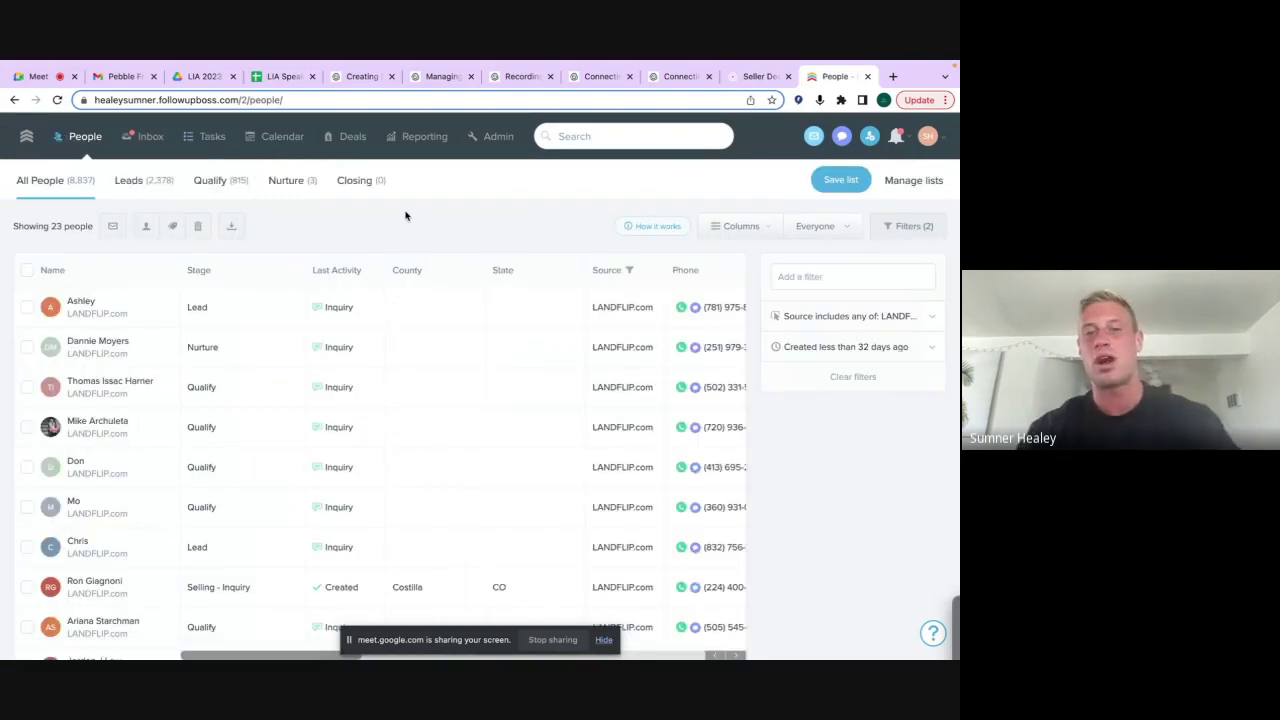
pyautogui.click(345, 136)
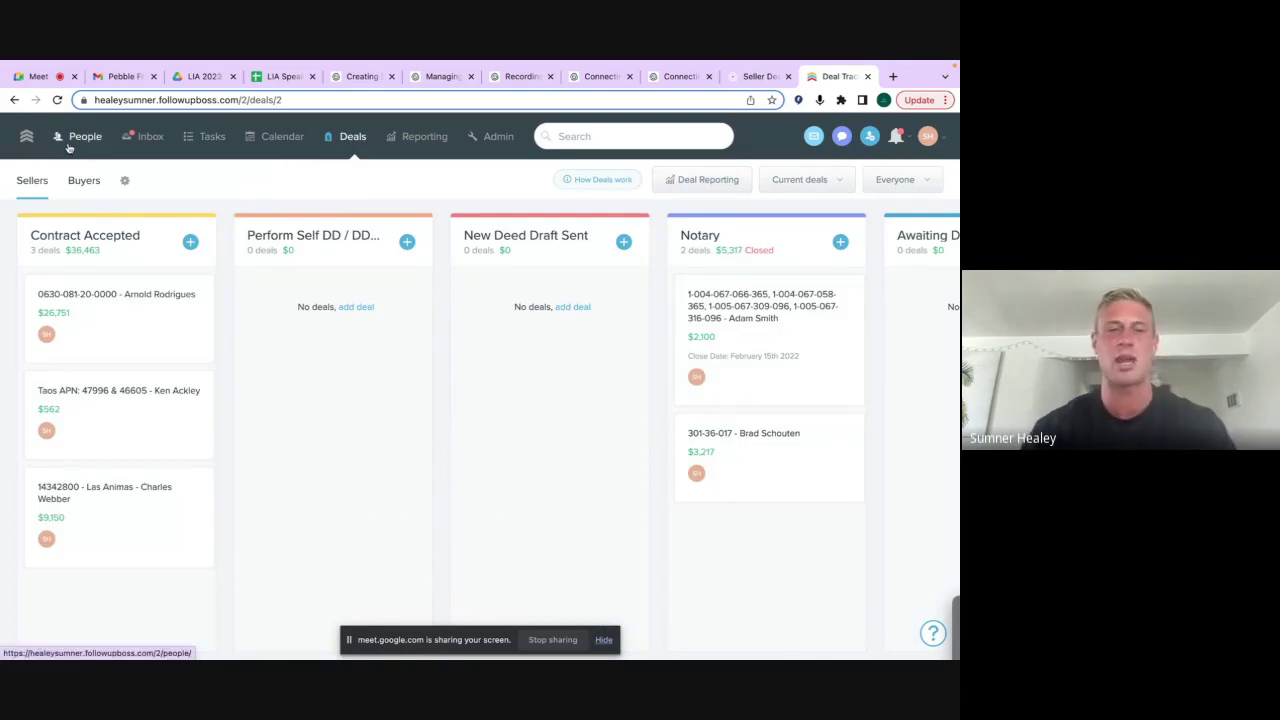
pyautogui.click(80, 137)
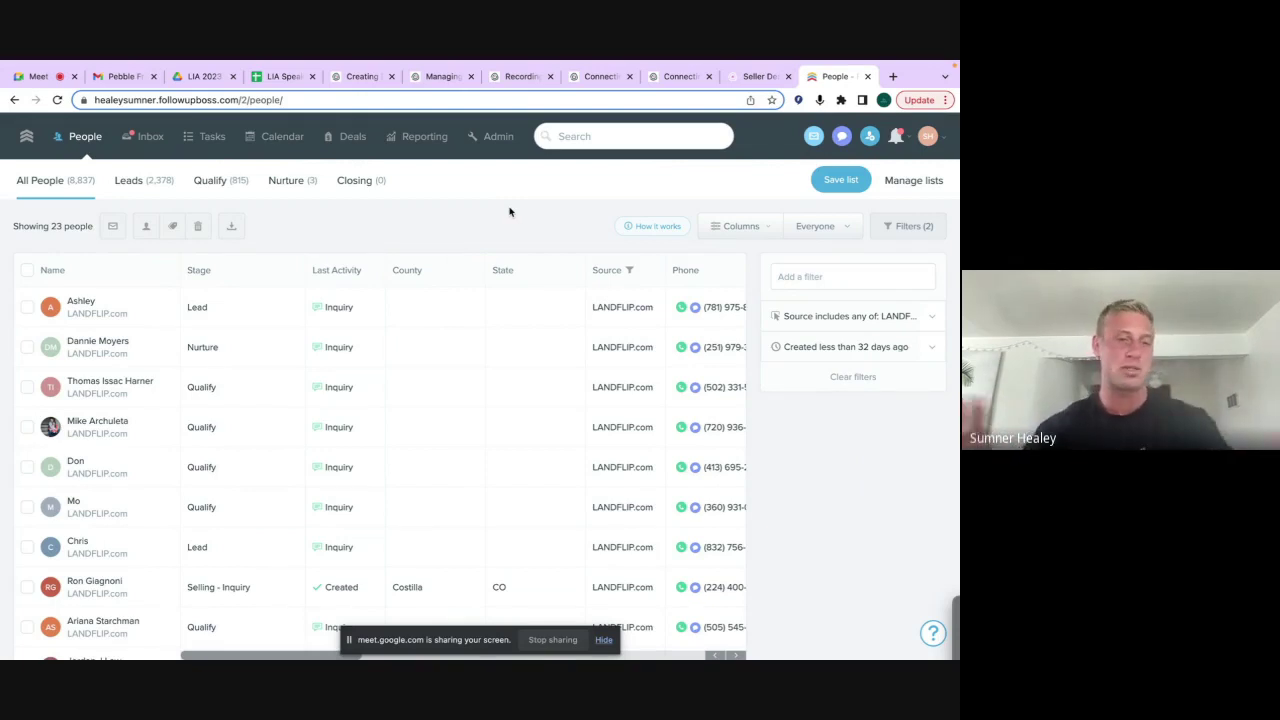
pyautogui.moveTo(745, 62)
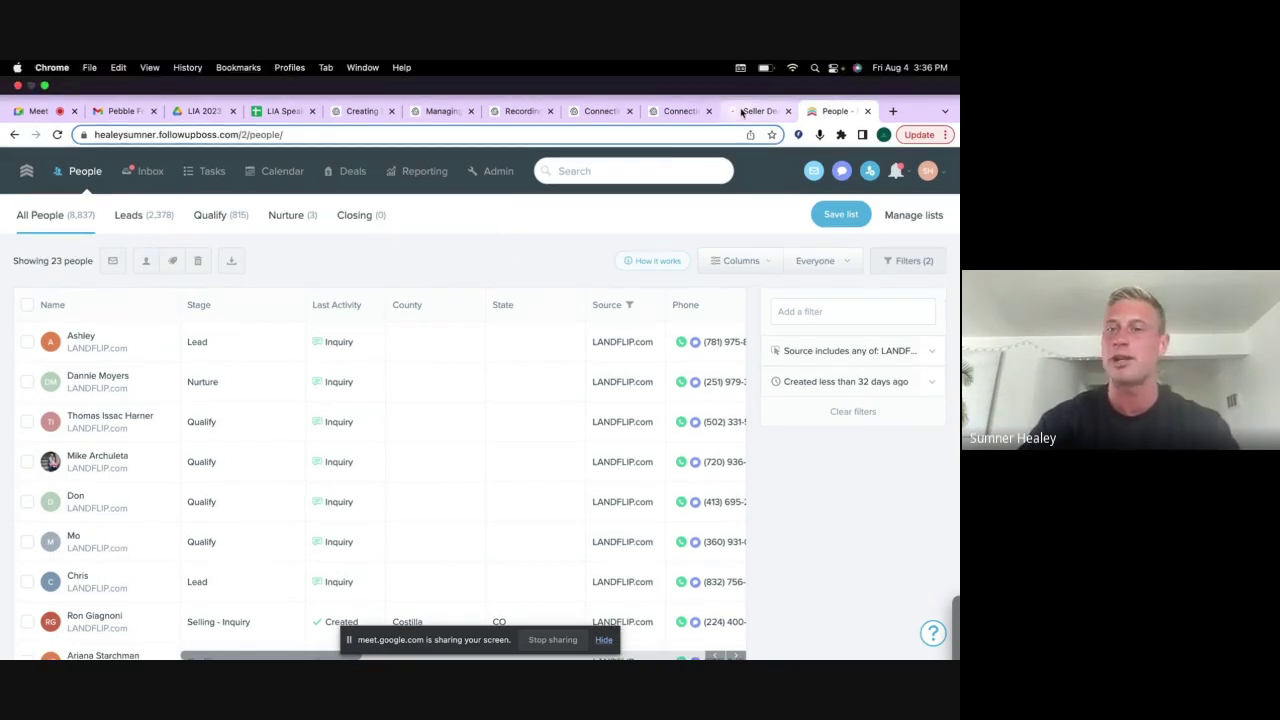
# Return to Pebble and review the Seller Inbox settings for email, phone numbers and lead forms
pyautogui.click(752, 111)
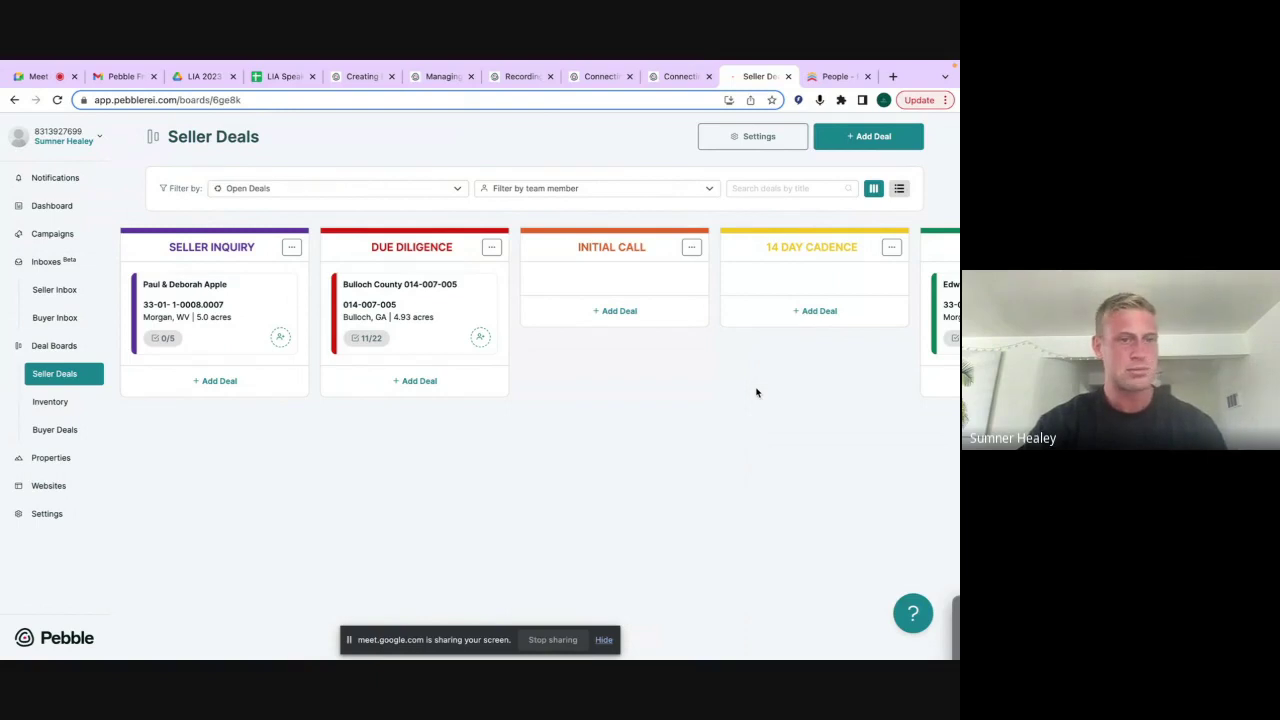
pyautogui.click(70, 293)
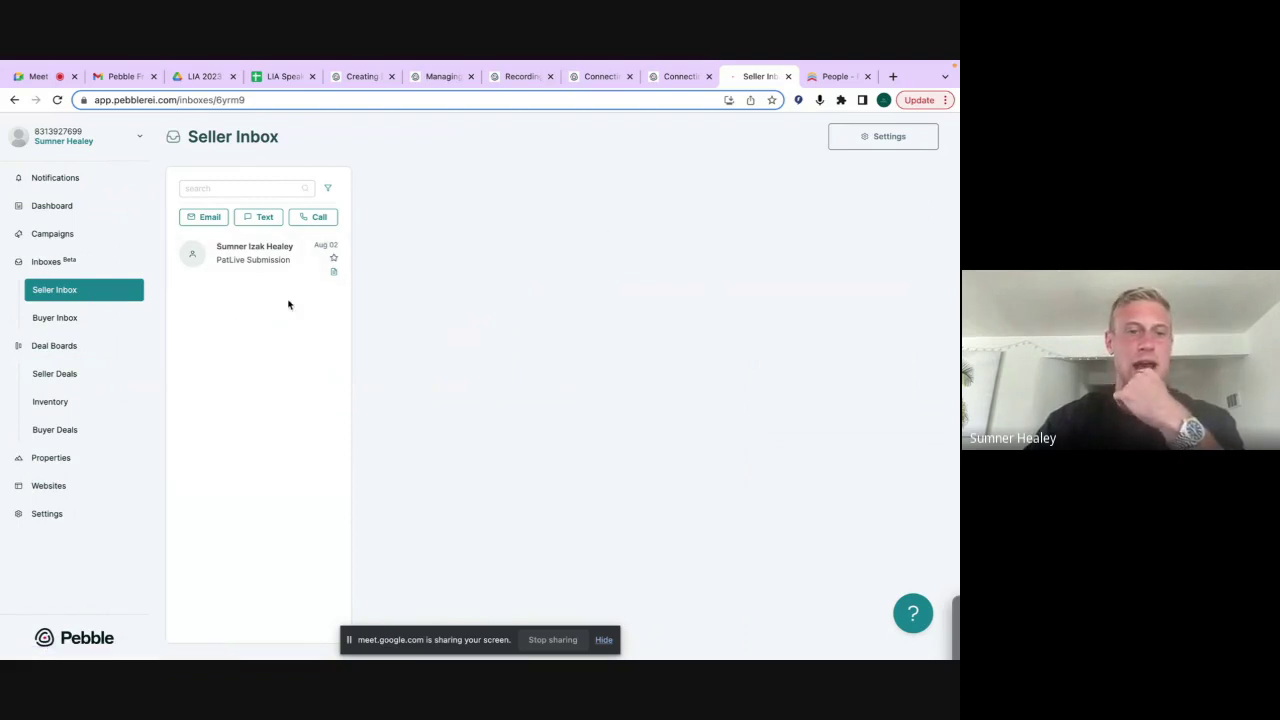
pyautogui.click(880, 140)
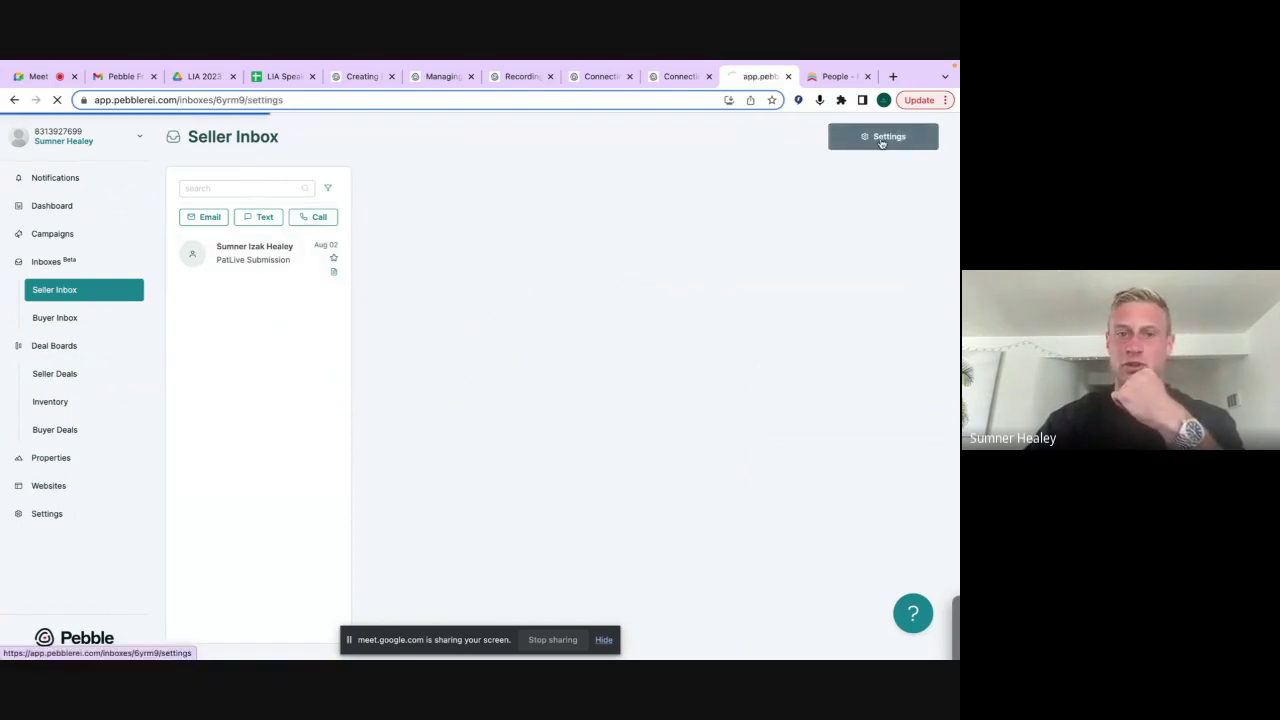
pyautogui.scroll(-3, 527, 347)
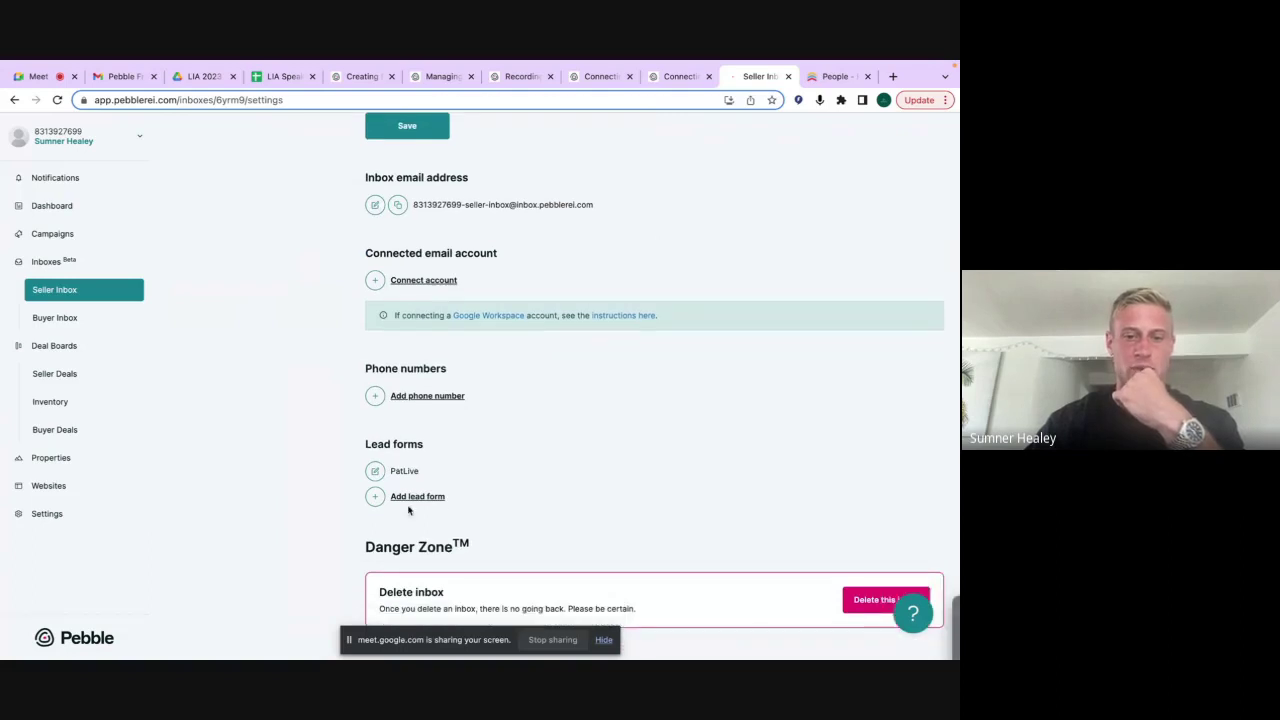
pyautogui.scroll(3, 633, 425)
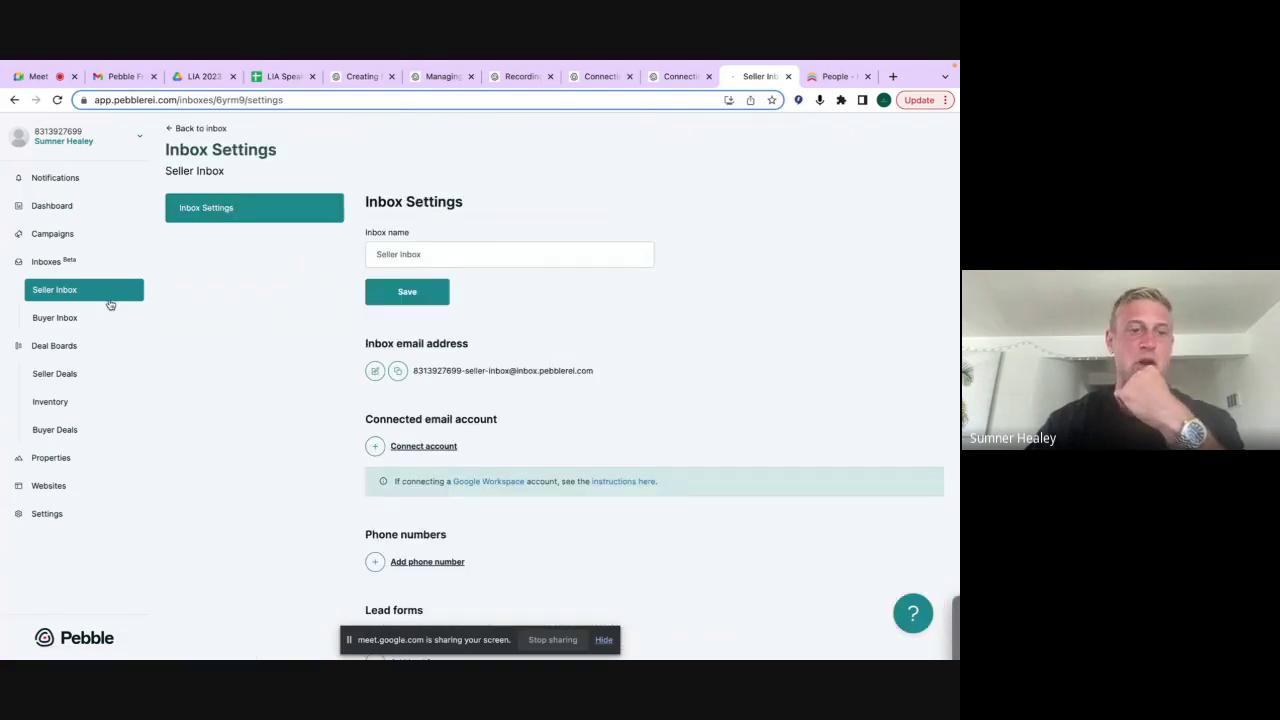
# Reopen the Seller Inbox settings and add a new lead form
pyautogui.click(92, 295)
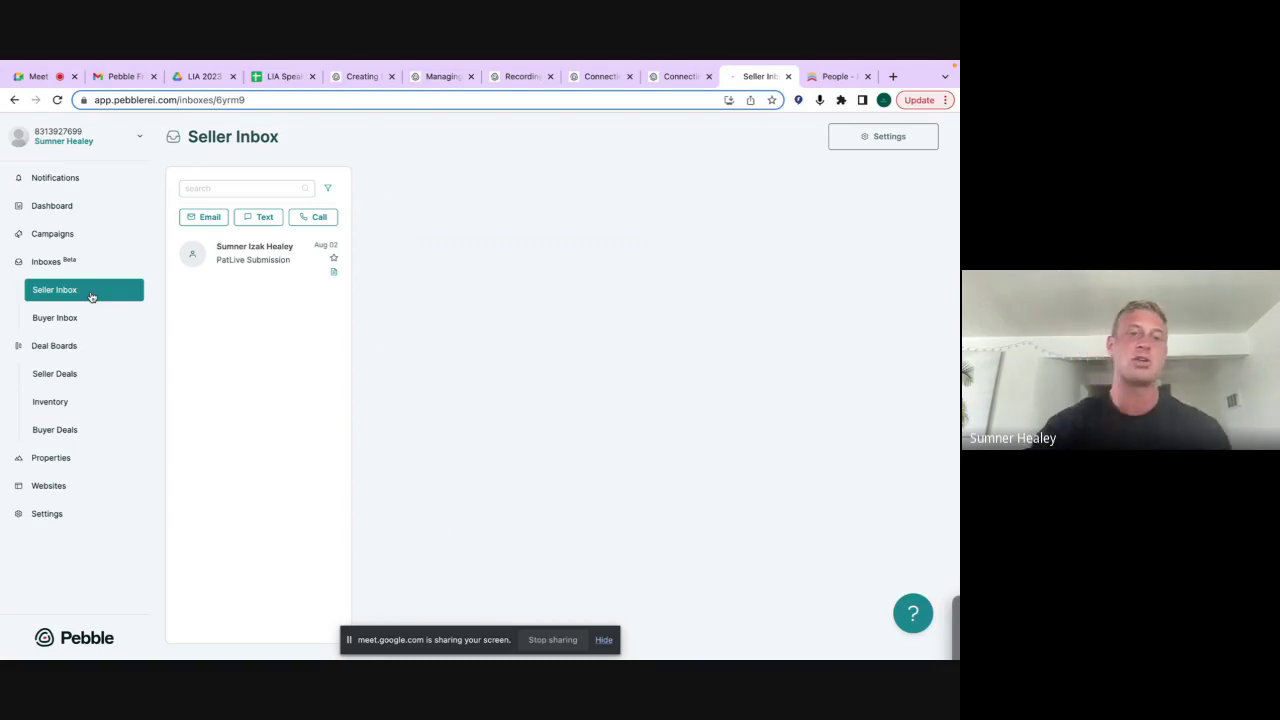
pyautogui.click(884, 141)
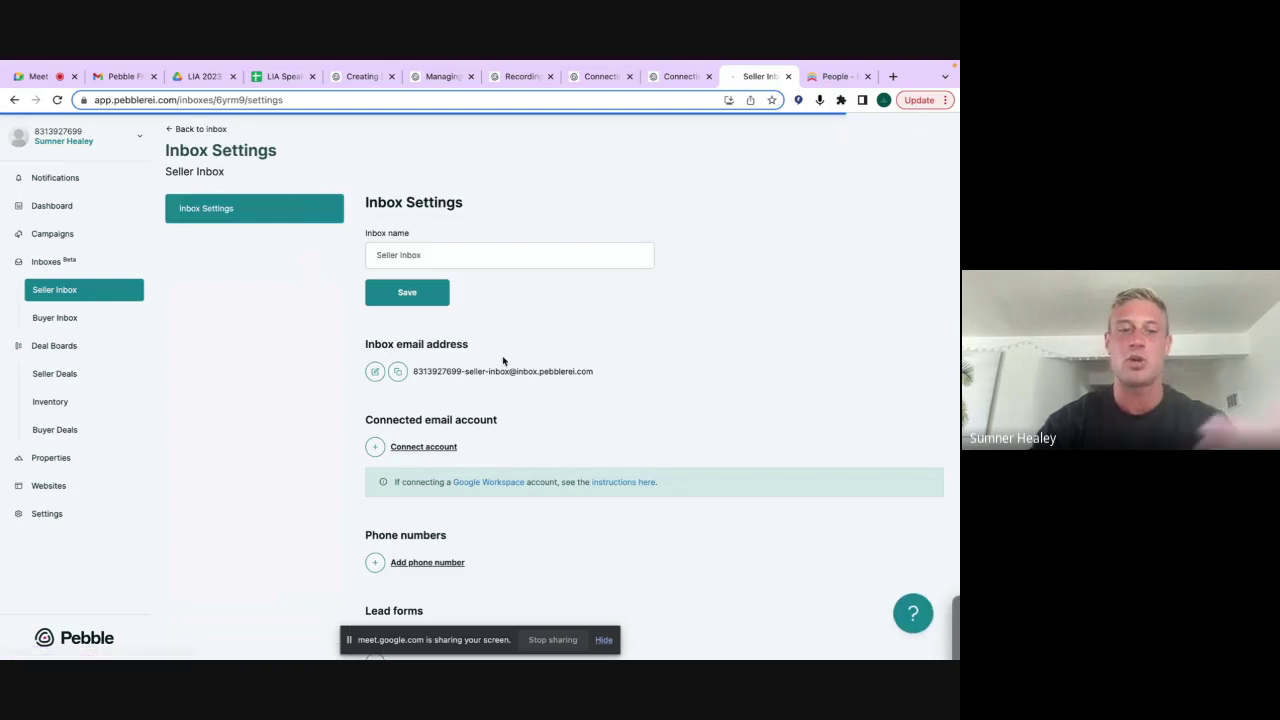
pyautogui.scroll(-3, 500, 364)
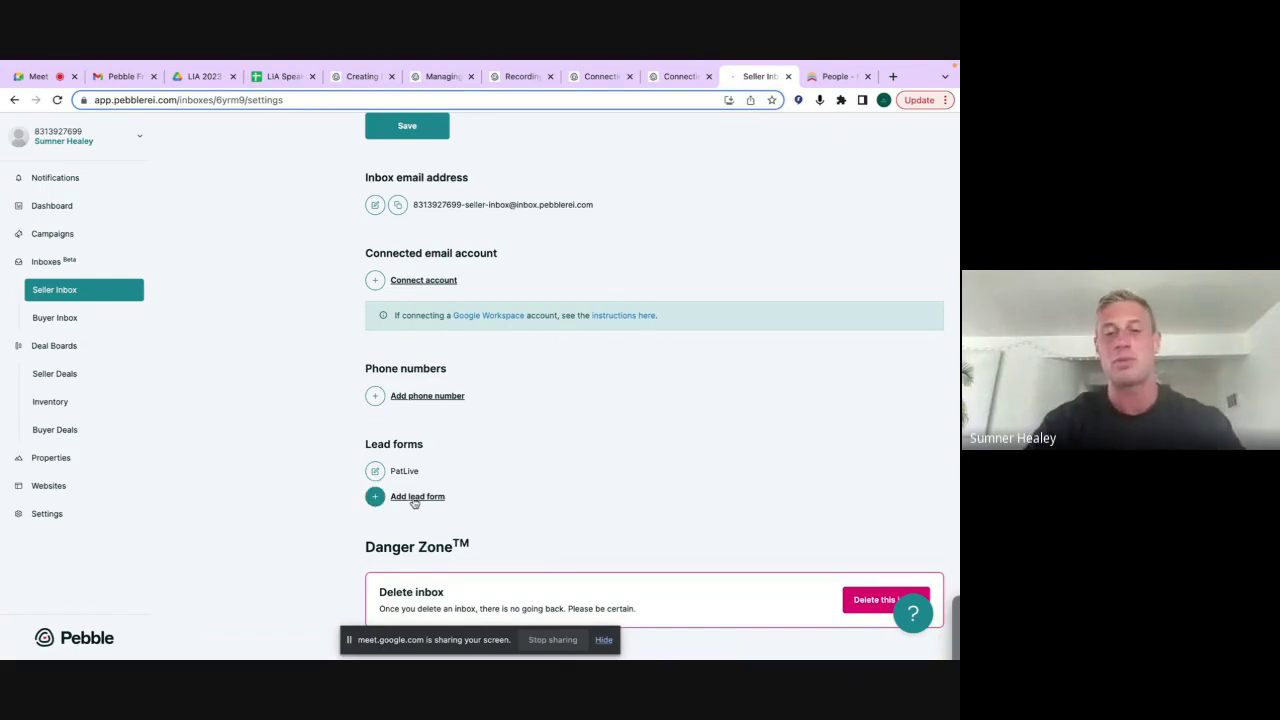
pyautogui.click(415, 500)
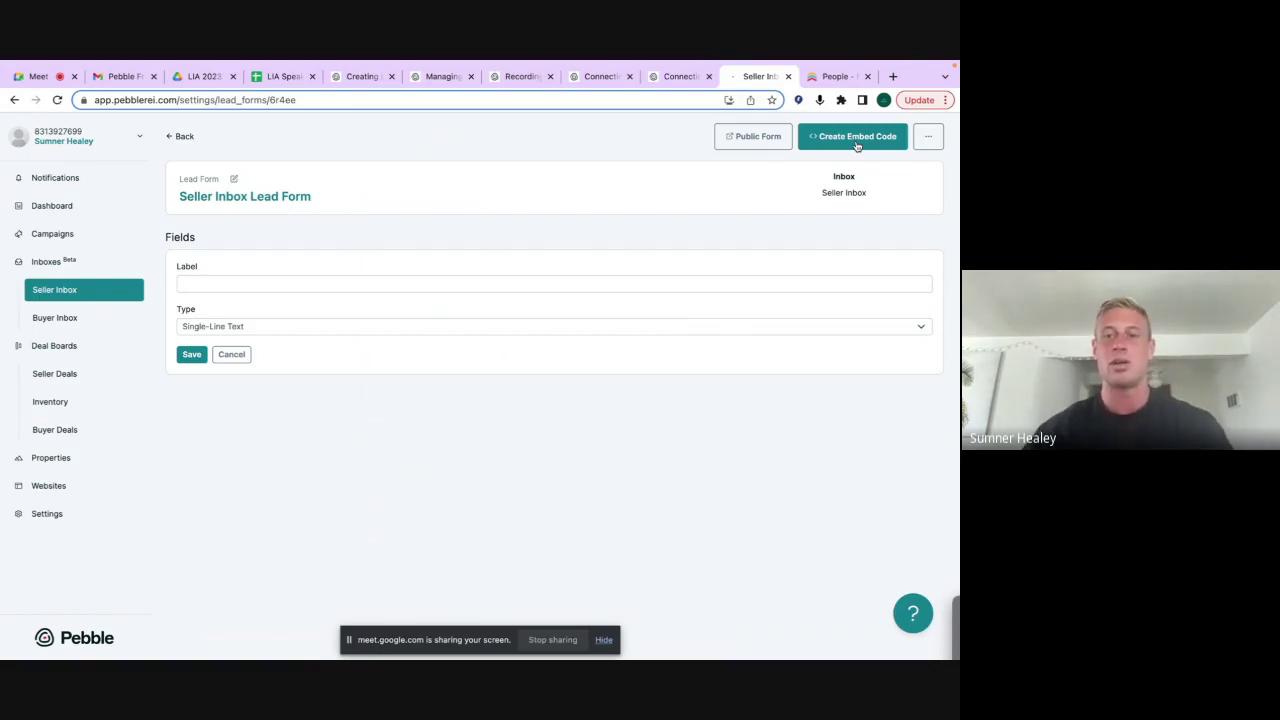
# Preview the Seller Inbox Lead Form's public page, go back to its field editor and open the Buyer Inbox
pyautogui.click(754, 136)
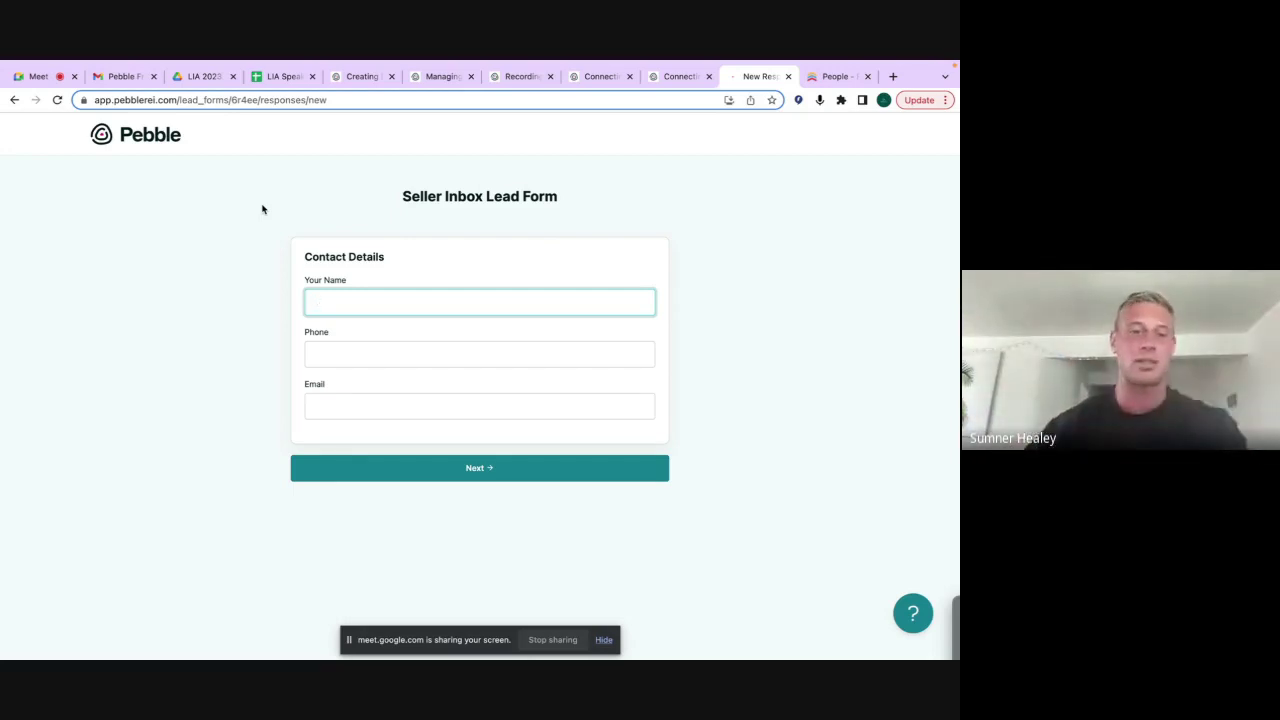
pyautogui.click(14, 100)
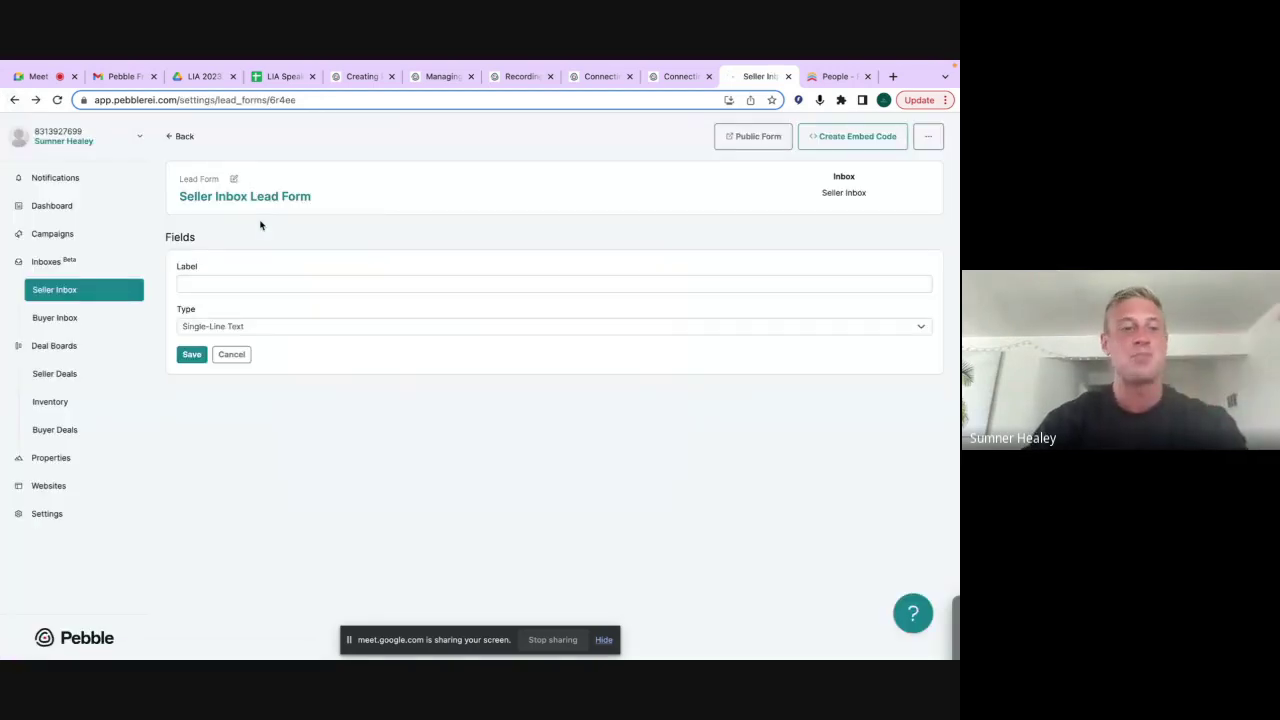
pyautogui.click(72, 318)
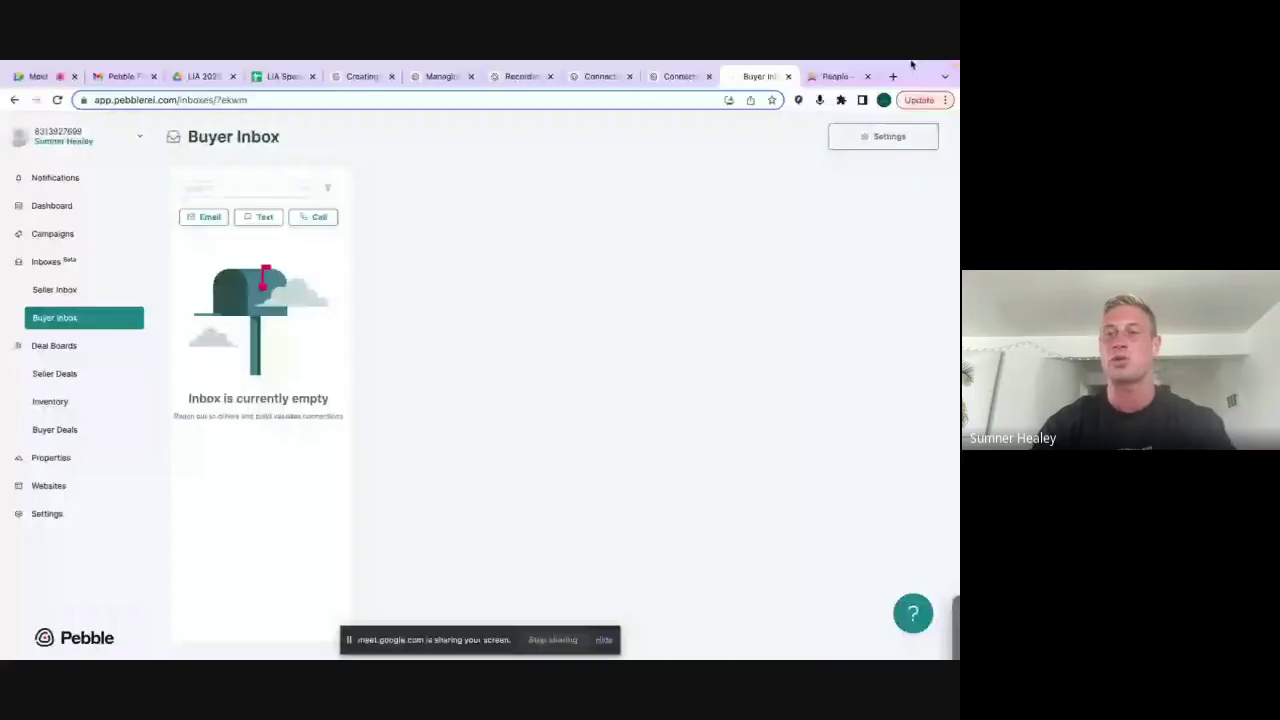
# Search Google for "pebble pricer google chrome" in a new tab and open the pebblerei.com Pebble Pricer page
pyautogui.click(893, 76)
pyautogui.write('pebbl')
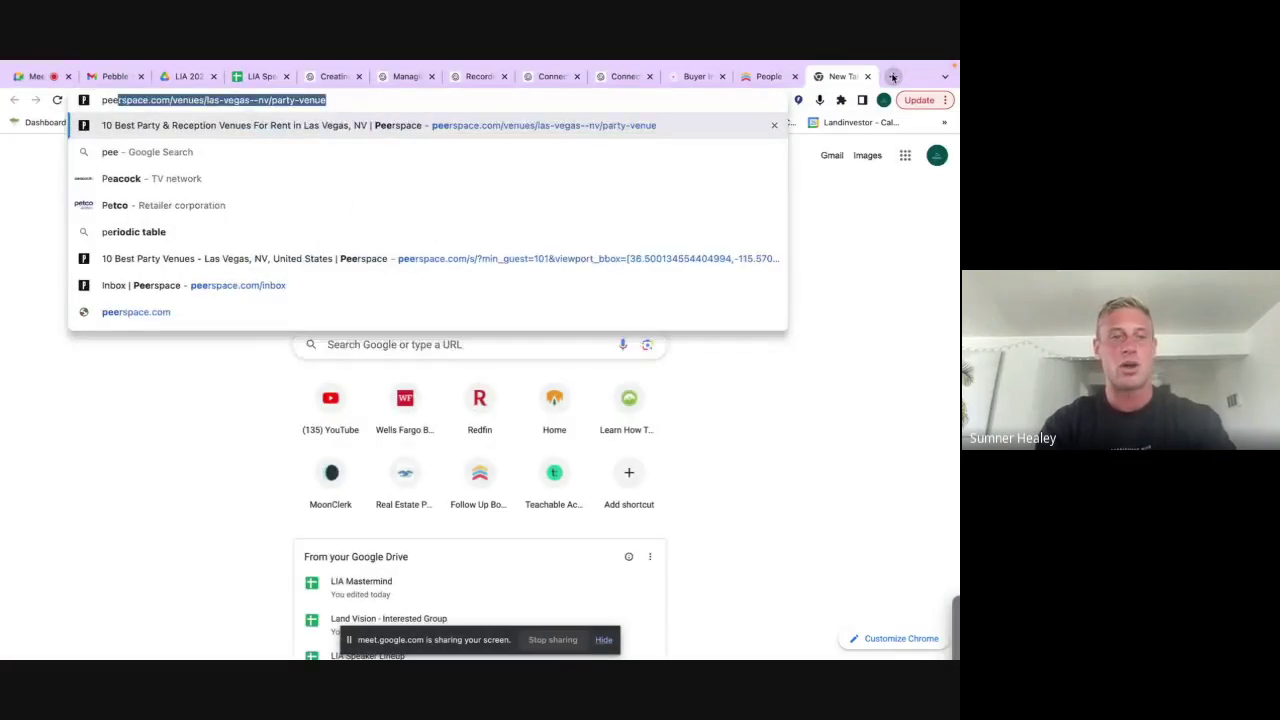
pyautogui.press('BackSpace')
pyautogui.press('BackSpace')
pyautogui.press('BackSpace')
pyautogui.press('BackSpace')
pyautogui.write('ebble price')
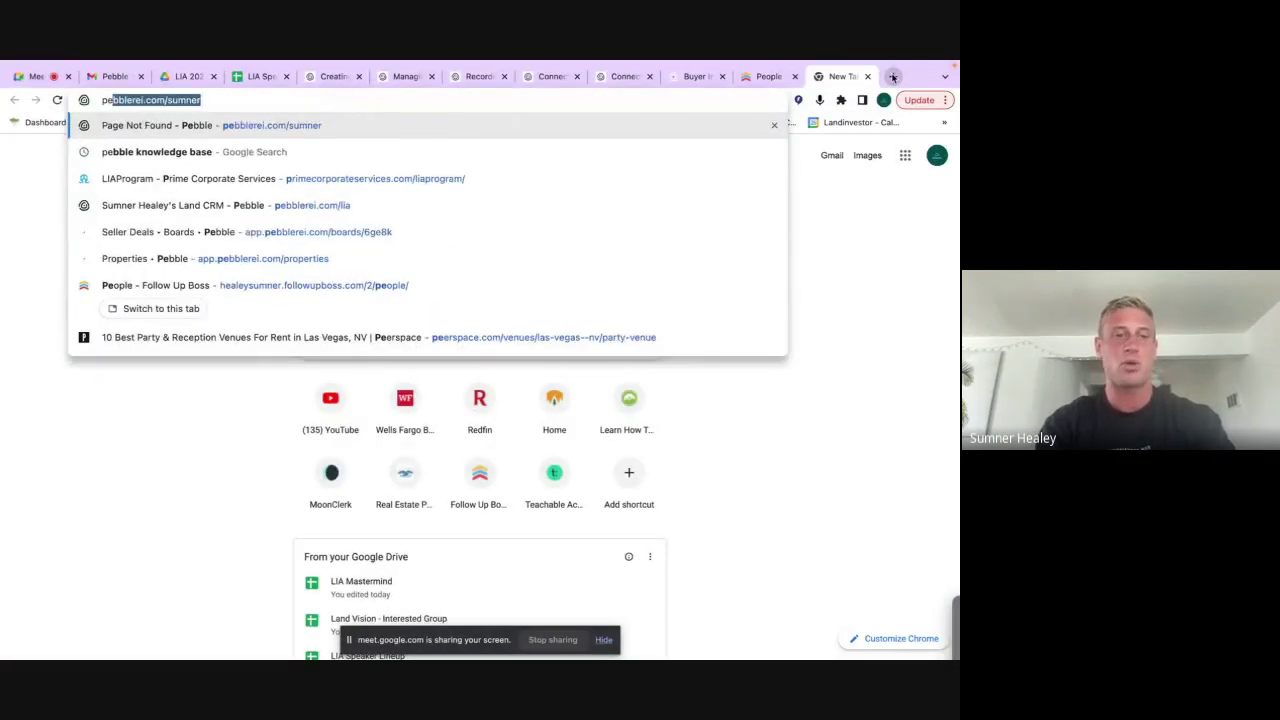
pyautogui.write('r ')
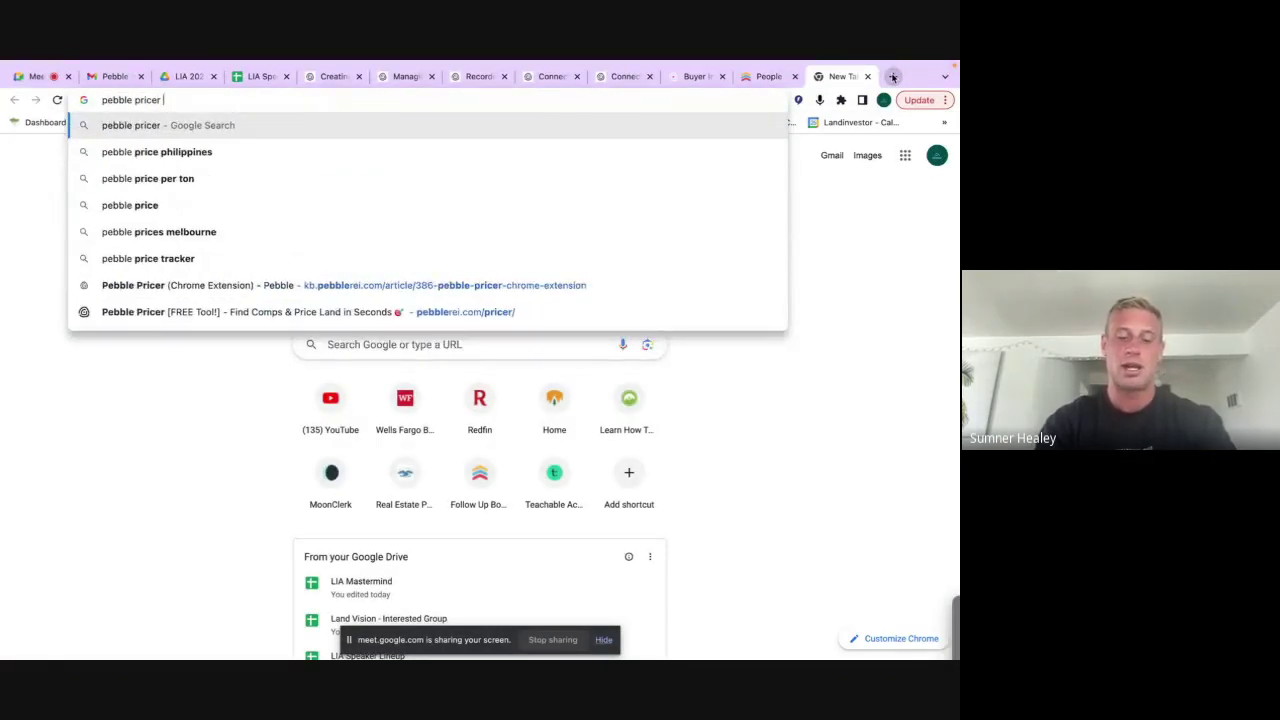
pyautogui.write('google chrome')
pyautogui.press('Return')
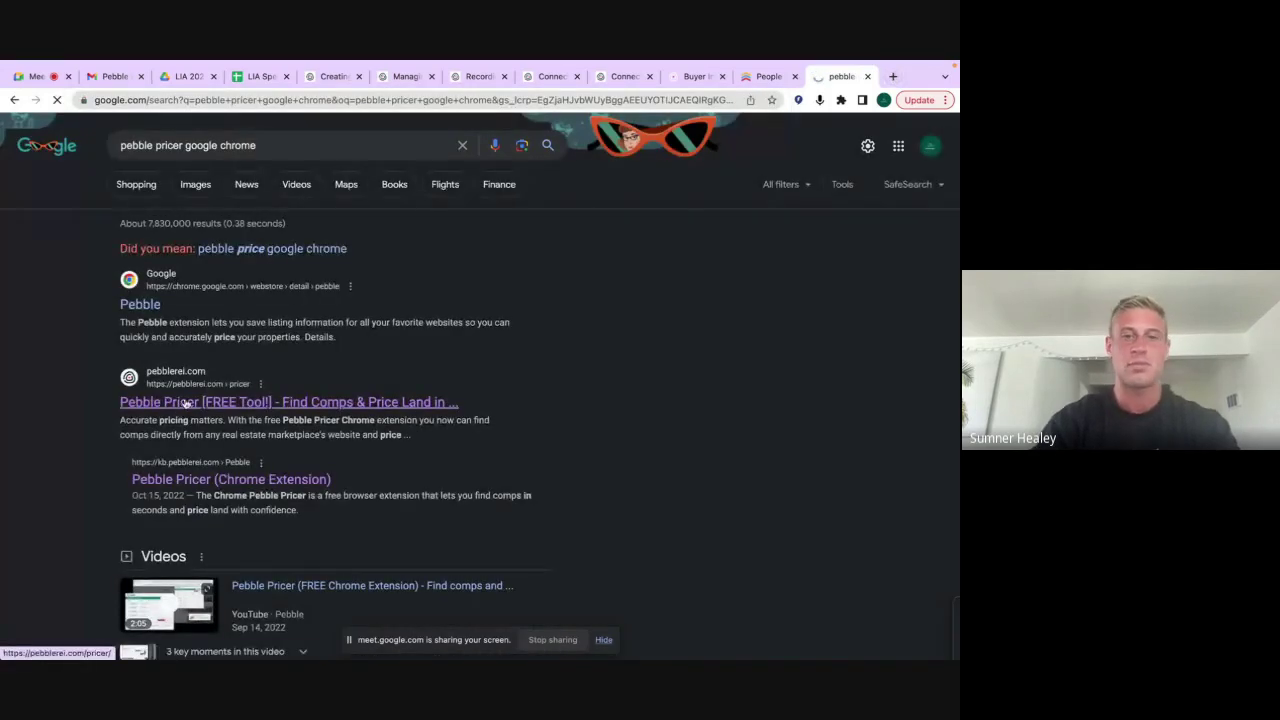
pyautogui.click(185, 403)
pyautogui.click(420, 97)
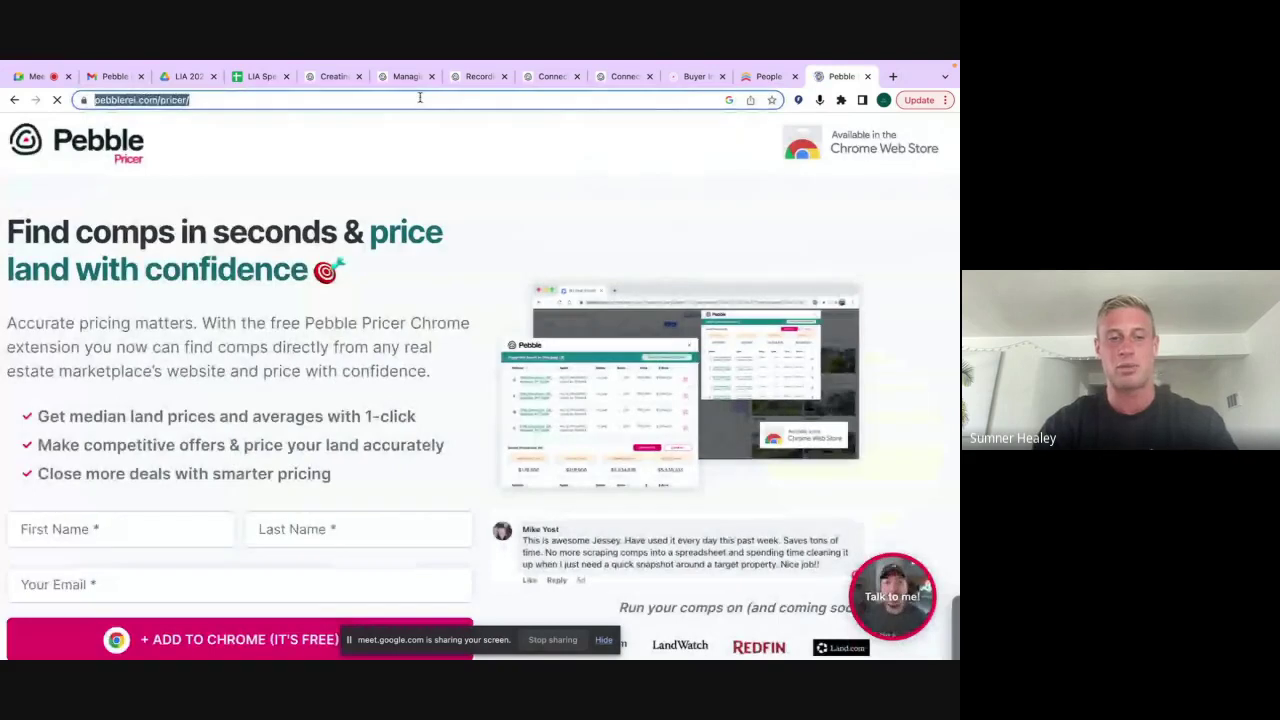
pyautogui.scroll(-3, 386, 318)
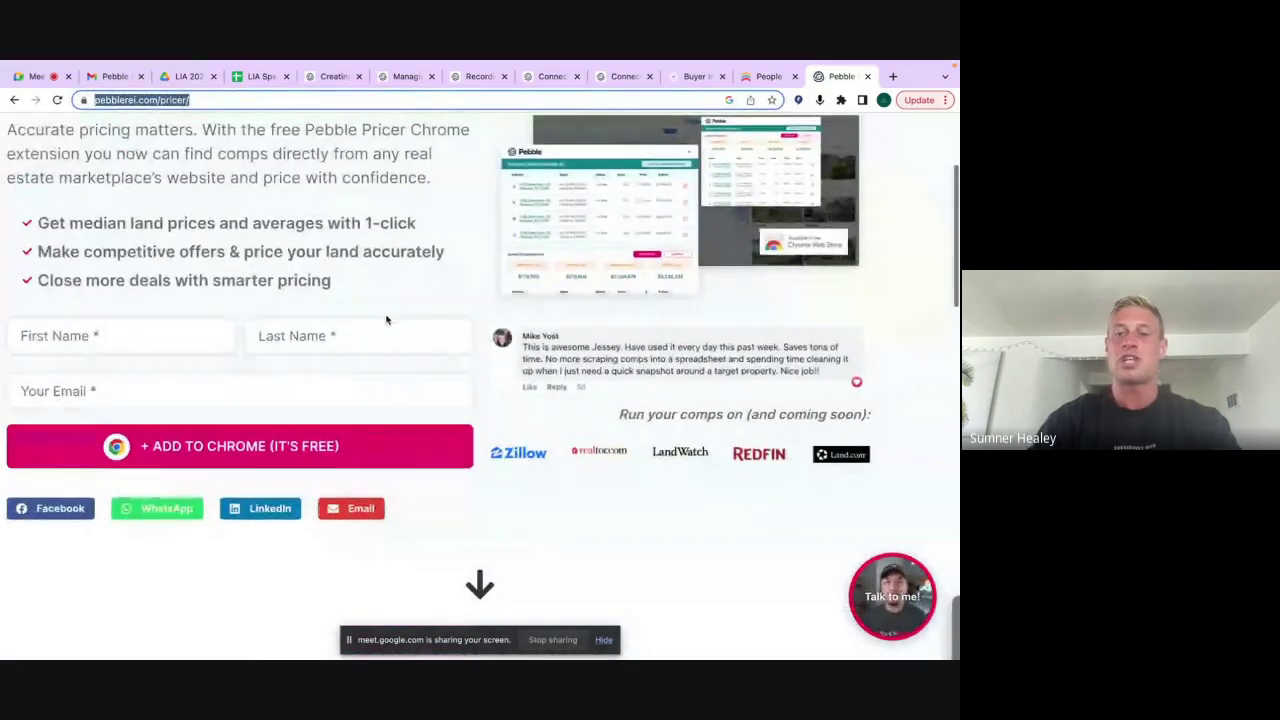
pyautogui.scroll(4, 386, 318)
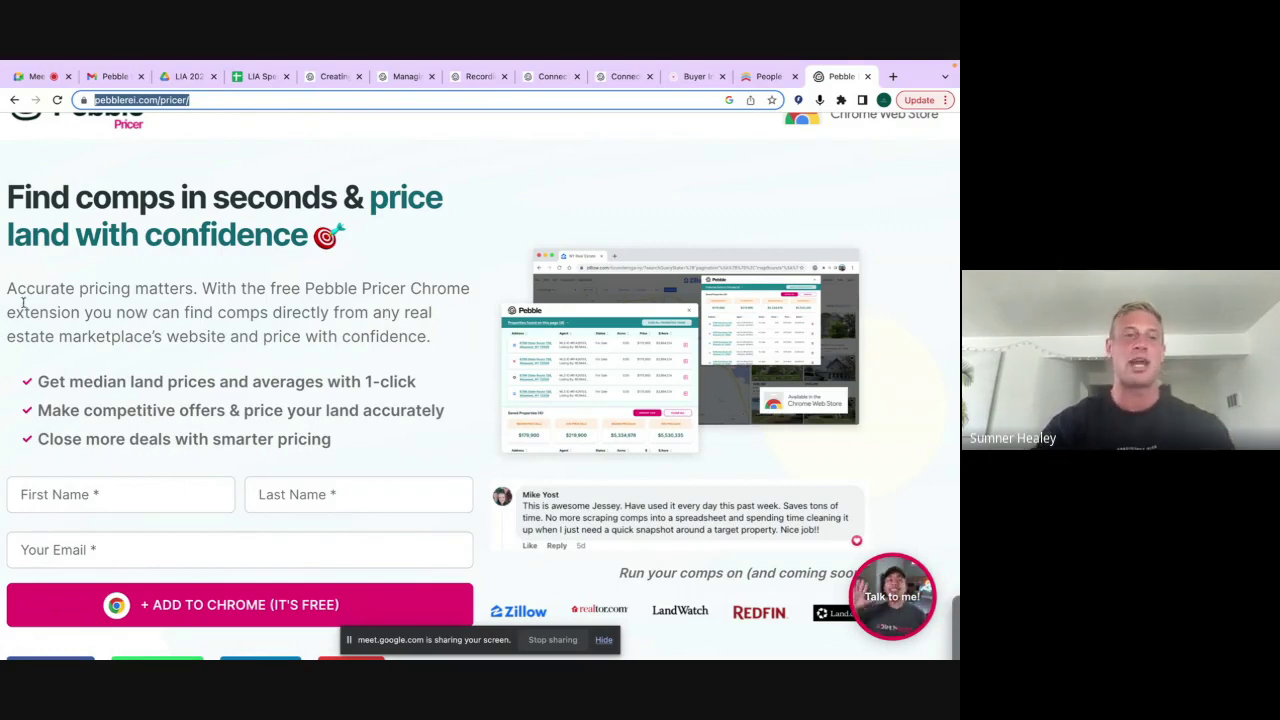
pyautogui.click(55, 72)
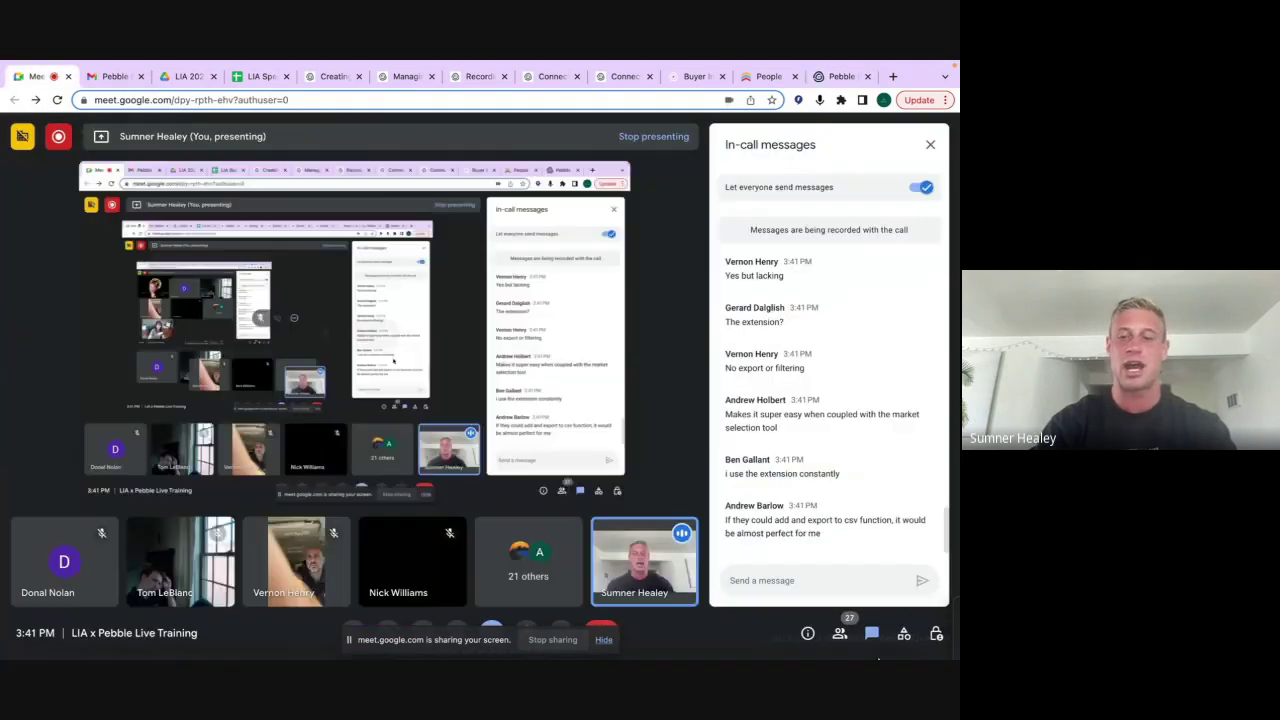
pyautogui.click(895, 592)
pyautogui.write('https://pebbleret.com/pricer/')
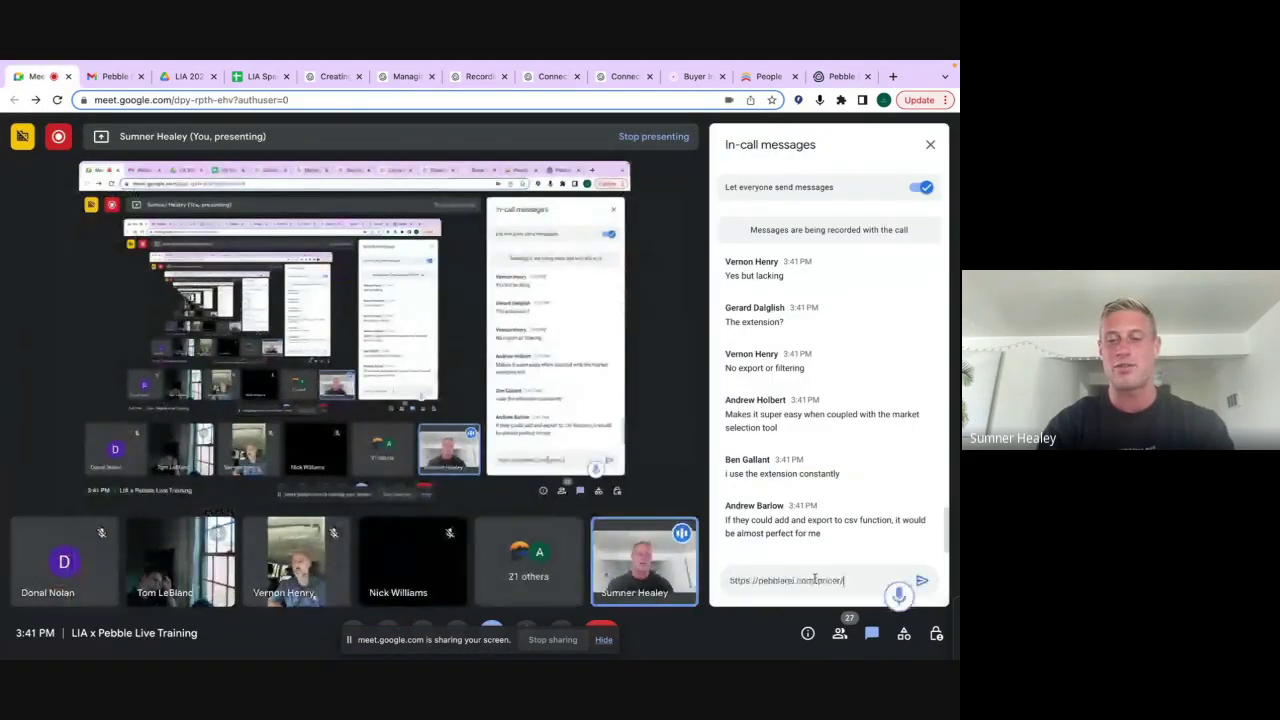
pyautogui.press('Return')
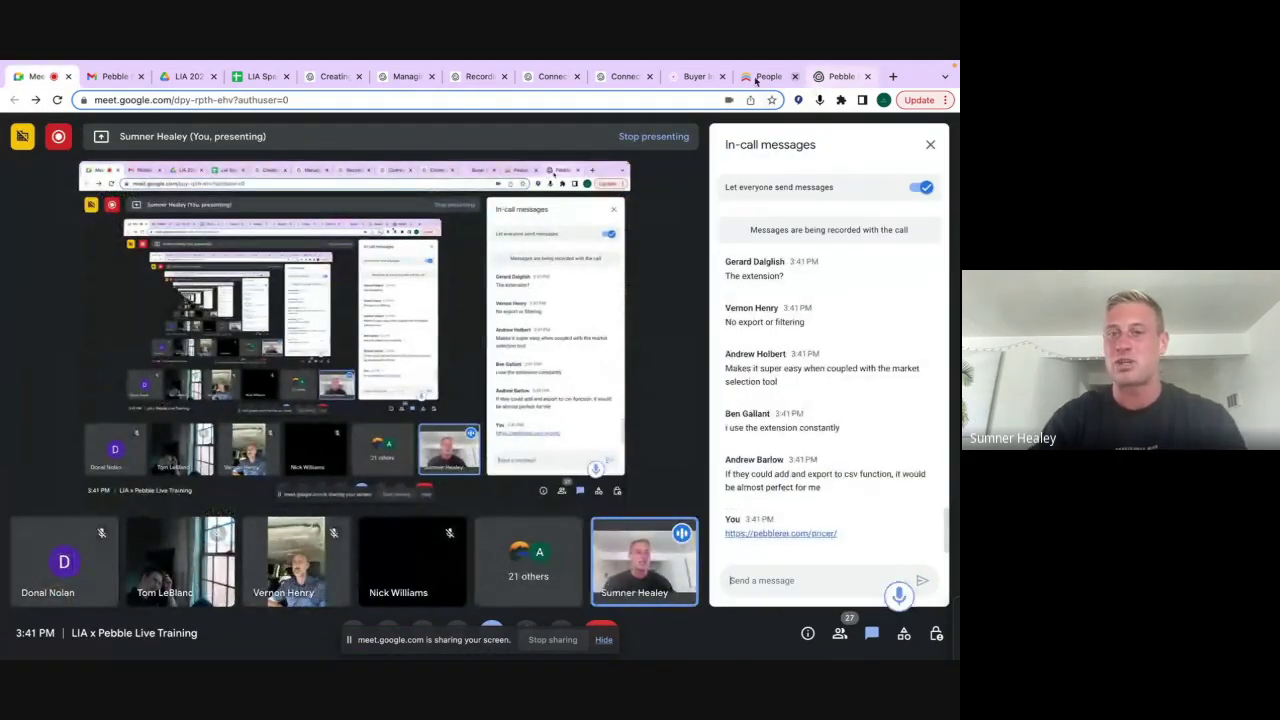
pyautogui.click(690, 77)
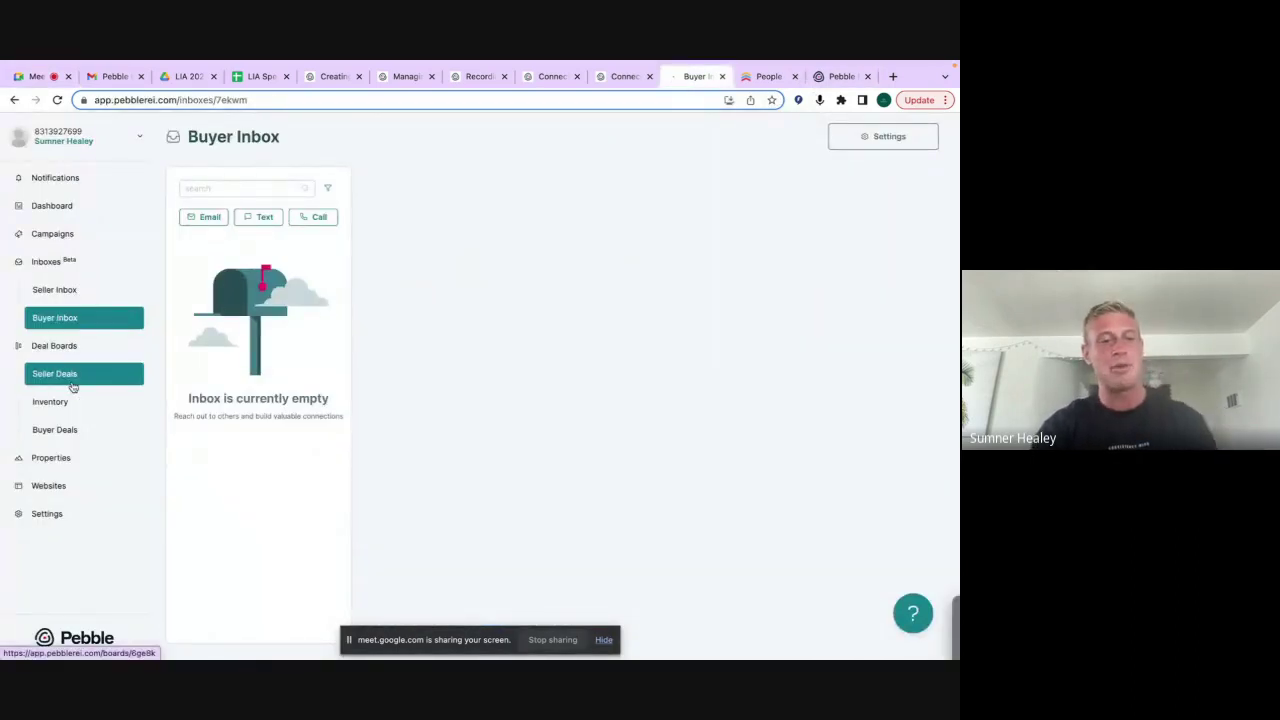
# View the Deal Boards overview, open the Seller Deals board and review the tasks and property in the Seller Inquiry deal
pyautogui.click(97, 347)
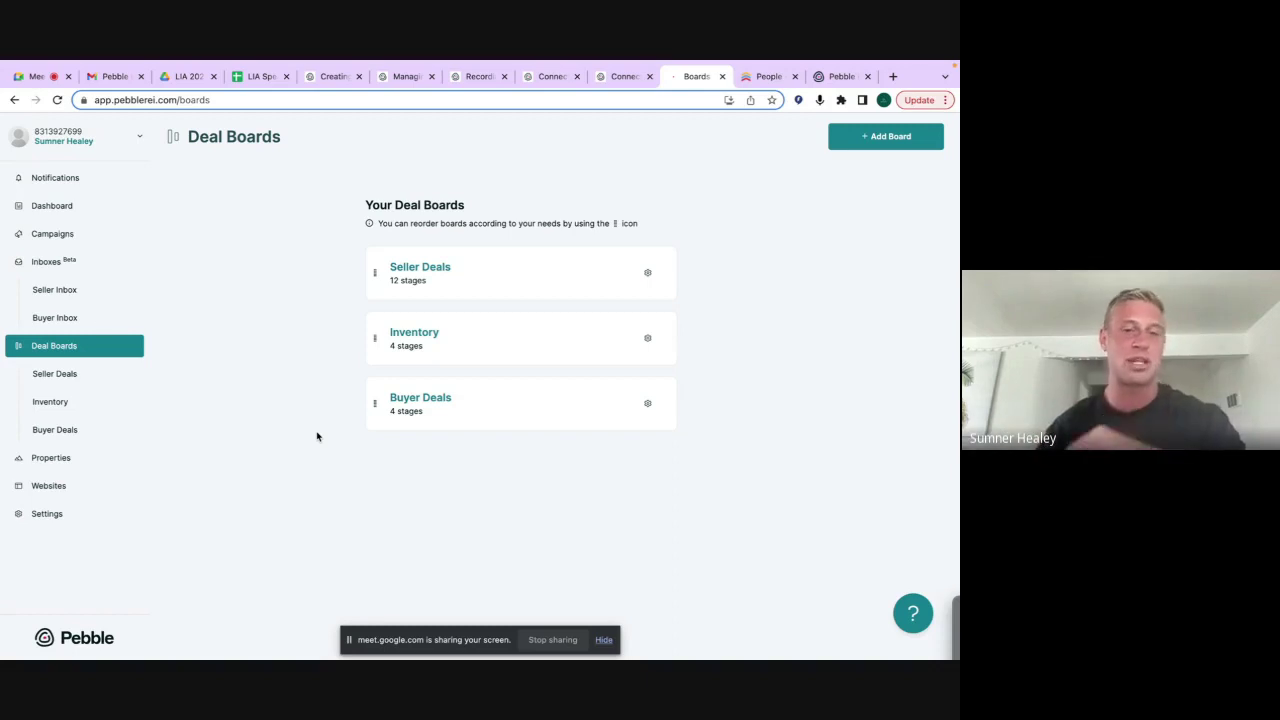
pyautogui.click(60, 373)
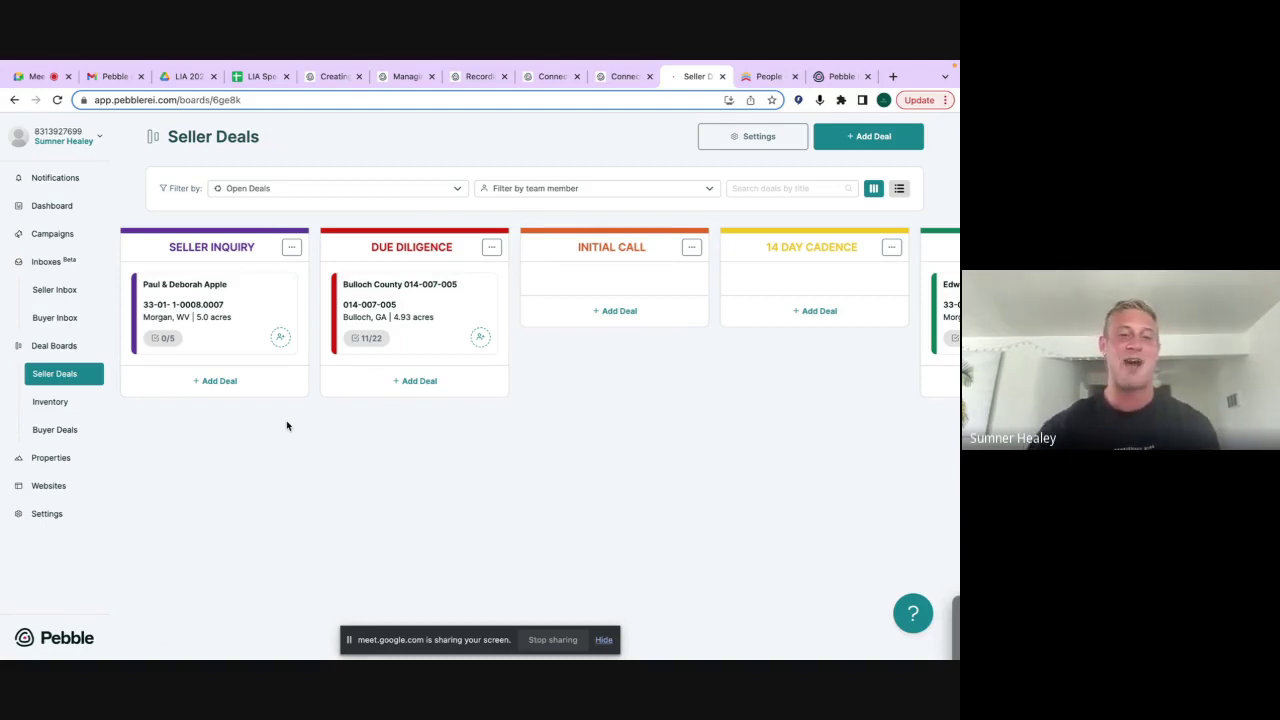
pyautogui.click(209, 290)
pyautogui.scroll(-2, 486, 406)
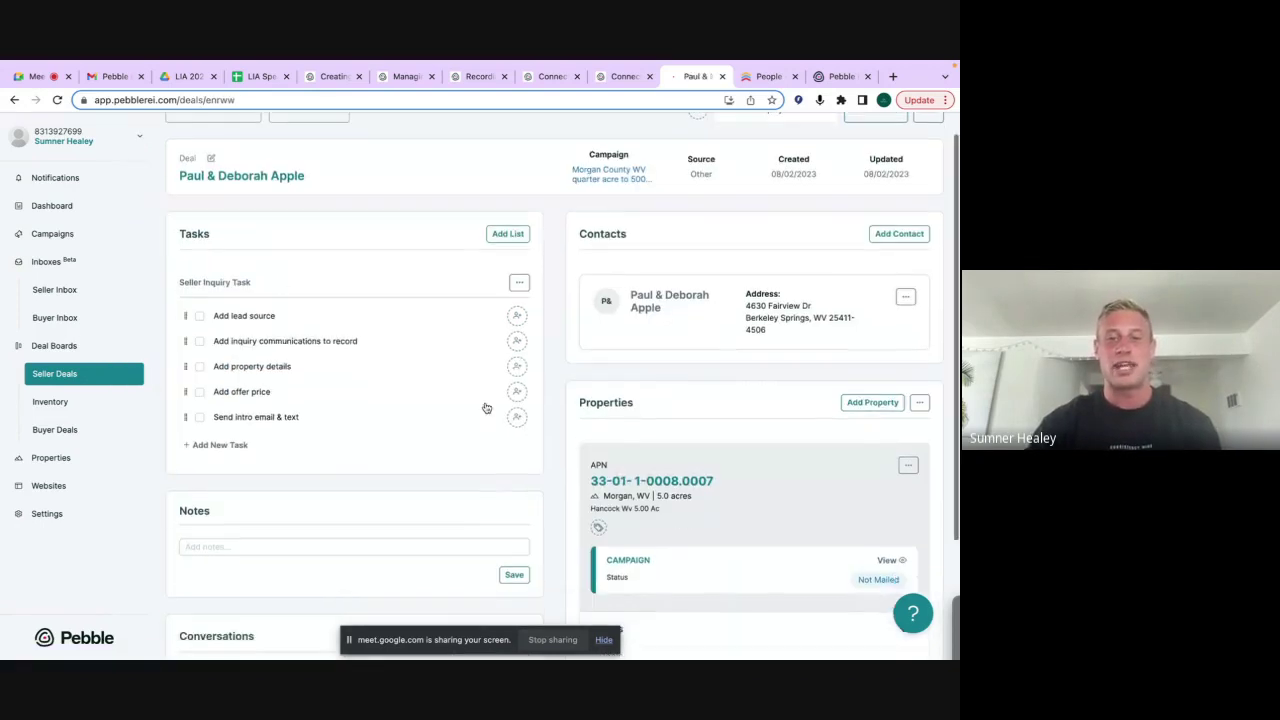
pyautogui.scroll(1, 486, 406)
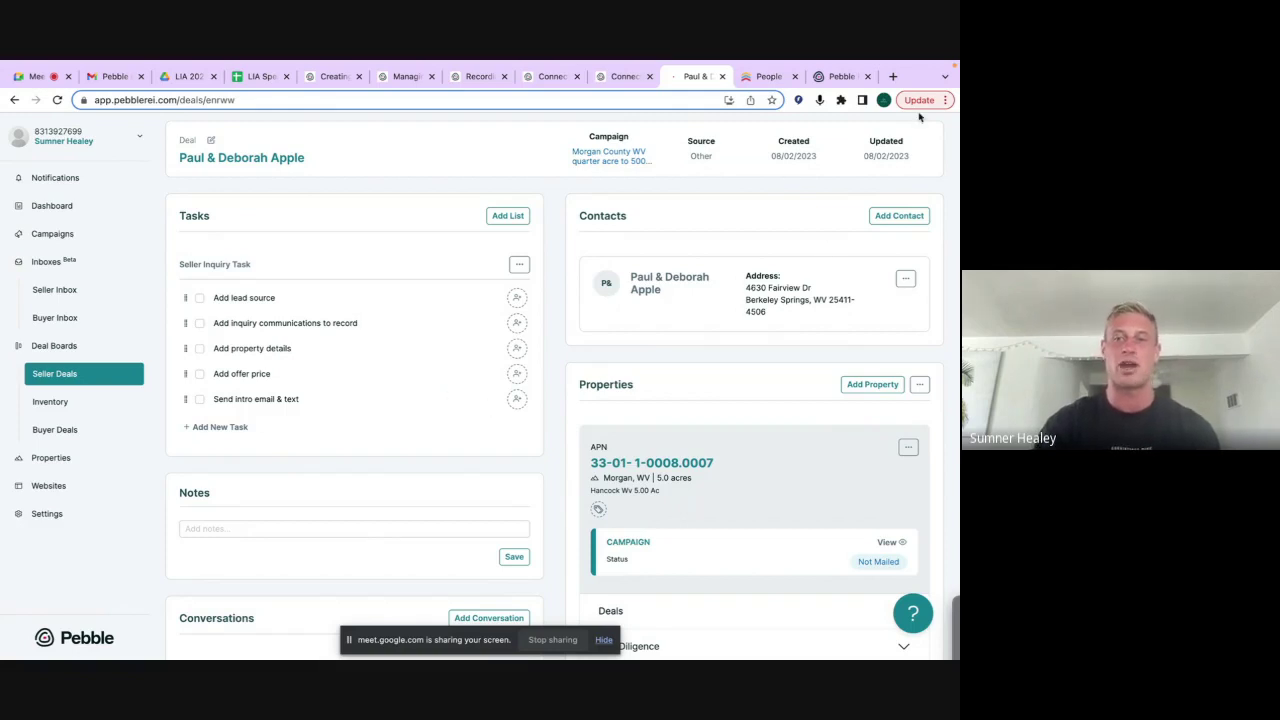
# Open datatree.com in a new browser tab and log in to DataTree with the saved account
pyautogui.click(893, 76)
pyautogui.write('dat')
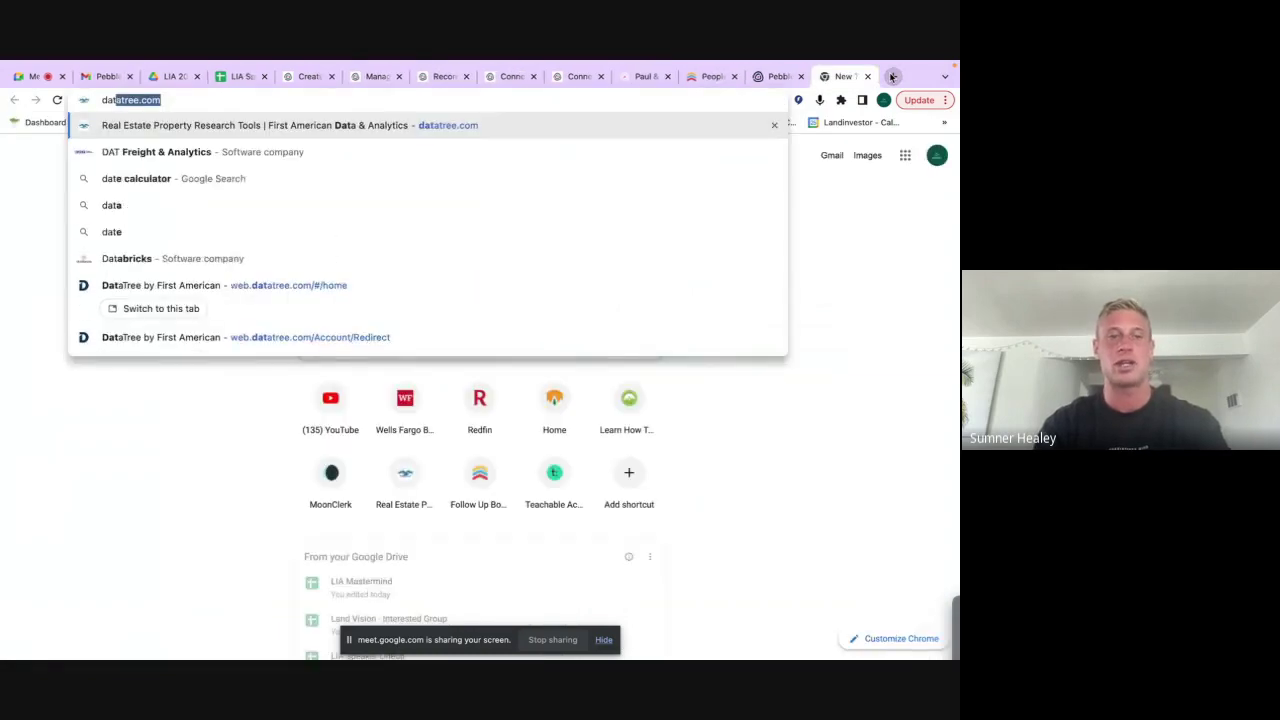
pyautogui.press('Return')
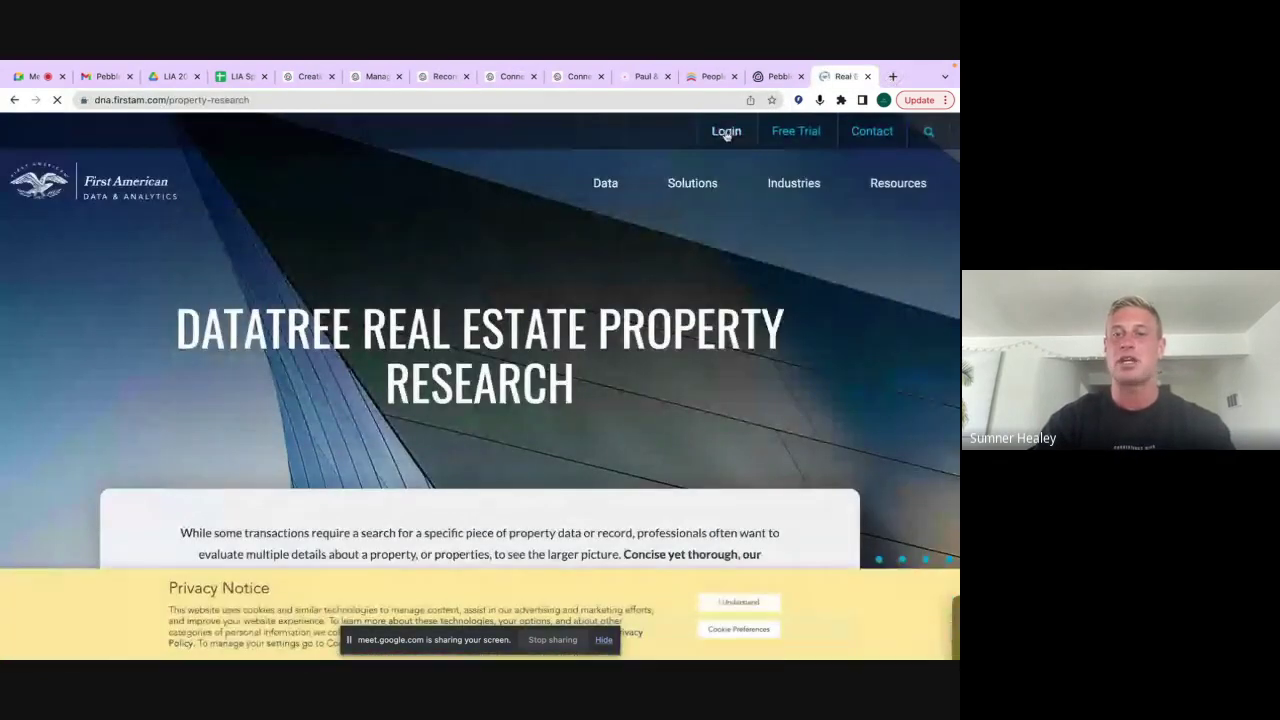
pyautogui.click(727, 132)
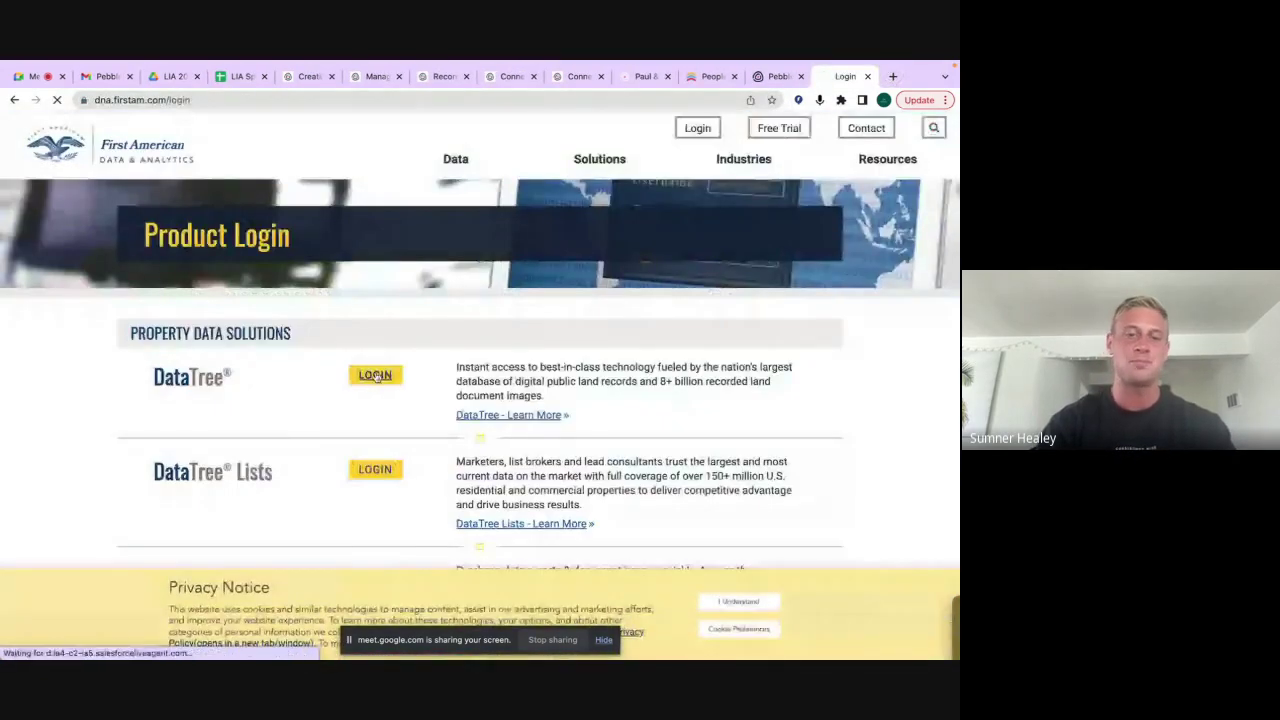
pyautogui.click(375, 376)
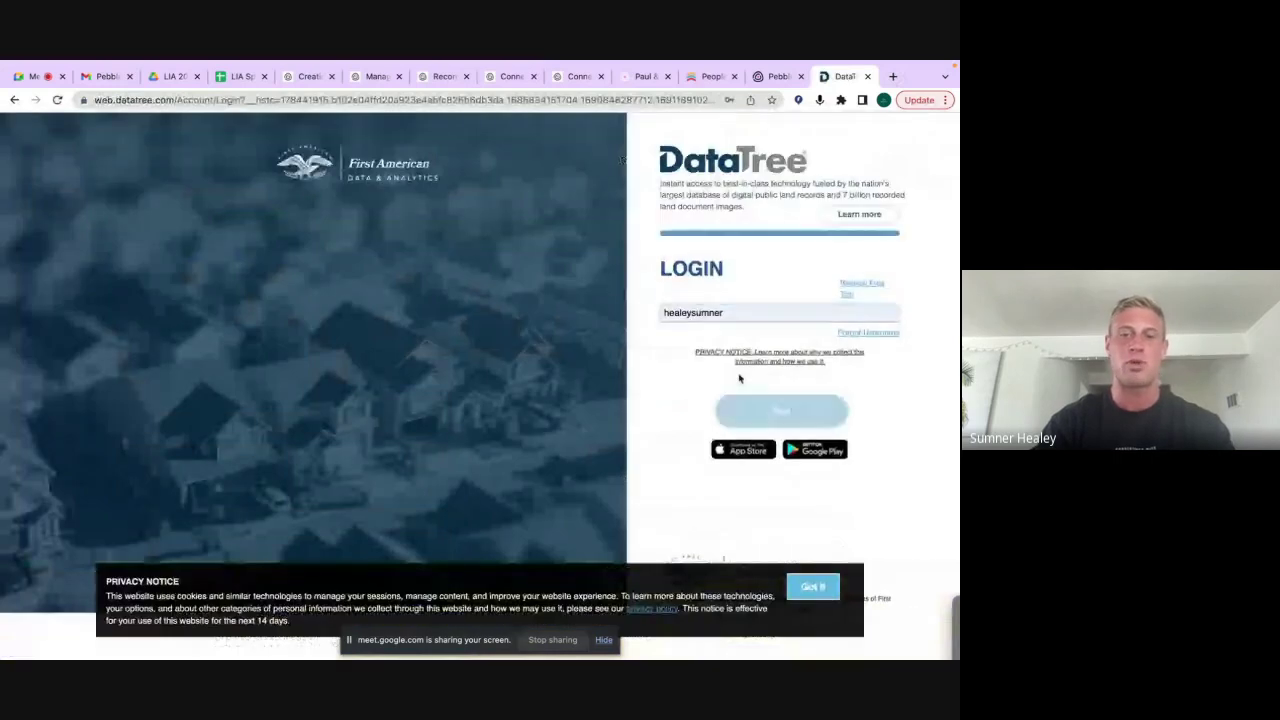
pyautogui.hotkey('ctrl', 'shift', 'Tab')
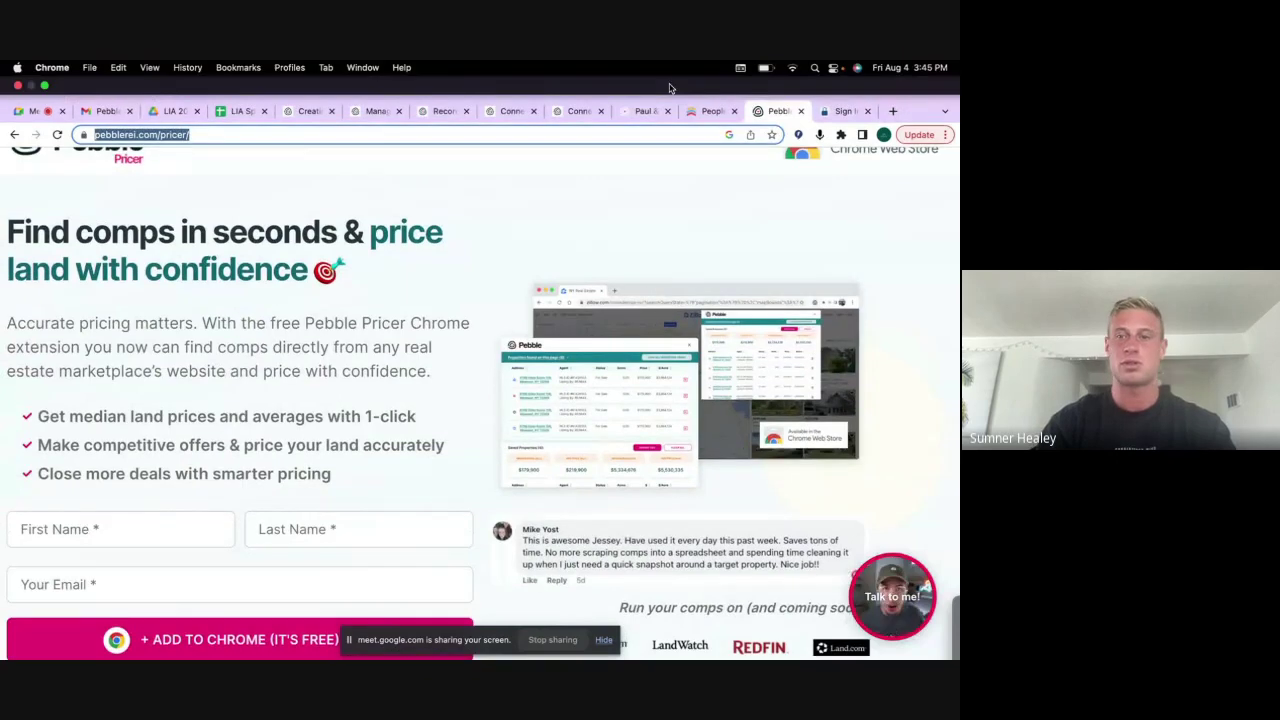
pyautogui.hotkey('ctrl', 'Tab')
pyautogui.click(460, 403)
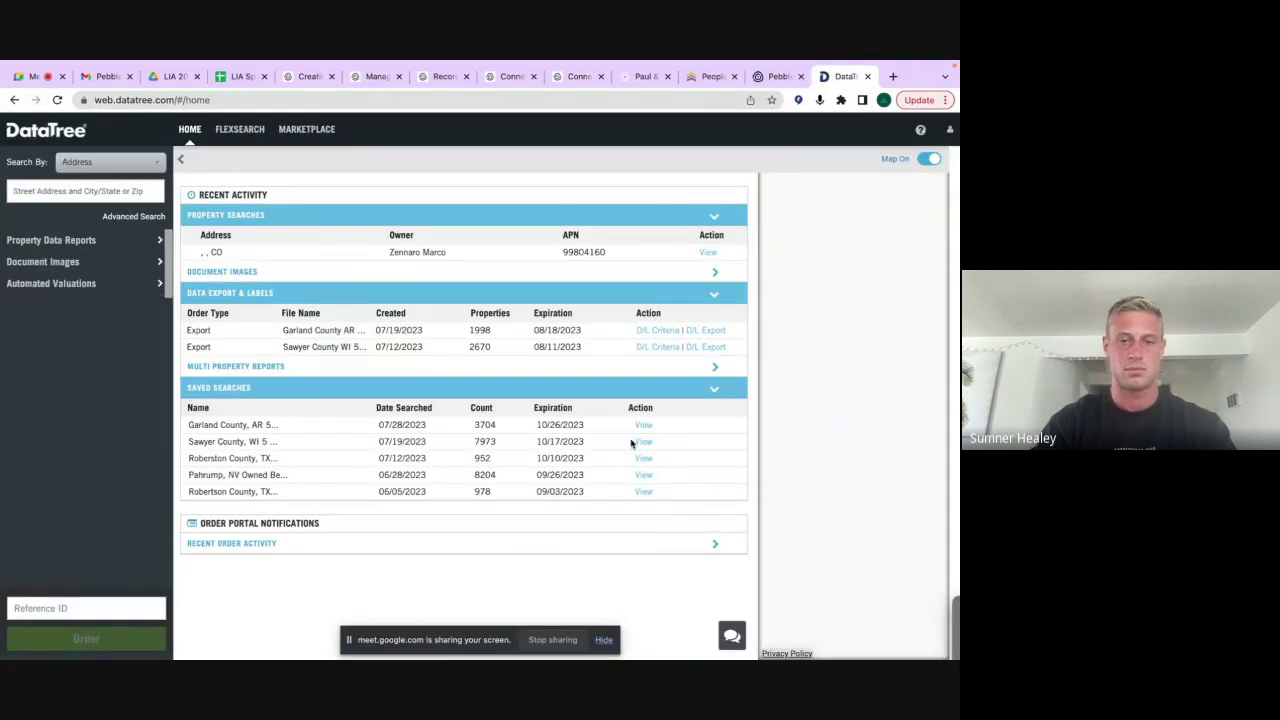
# Switch to Follow Up Boss, read the communication history of the first LANDFLIP.com lead and return to the people list
pyautogui.click(716, 78)
pyautogui.click(80, 302)
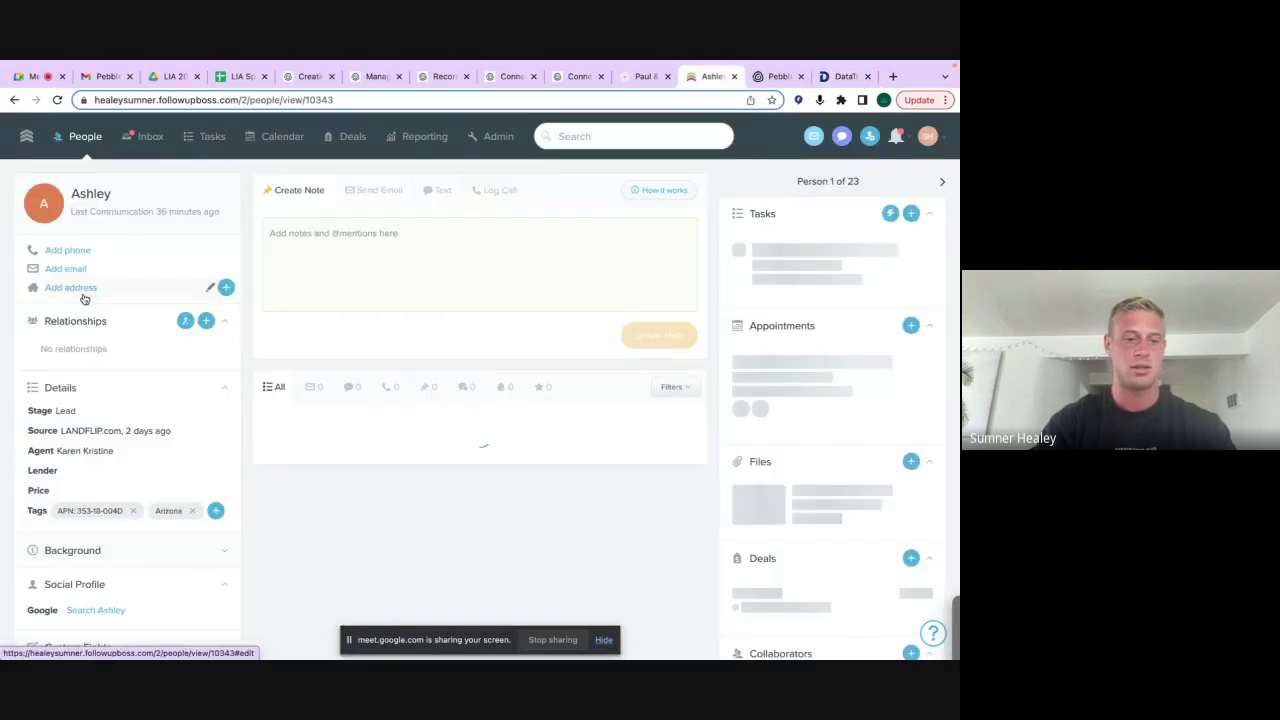
pyautogui.scroll(-5, 172, 428)
pyautogui.scroll(-10, 172, 428)
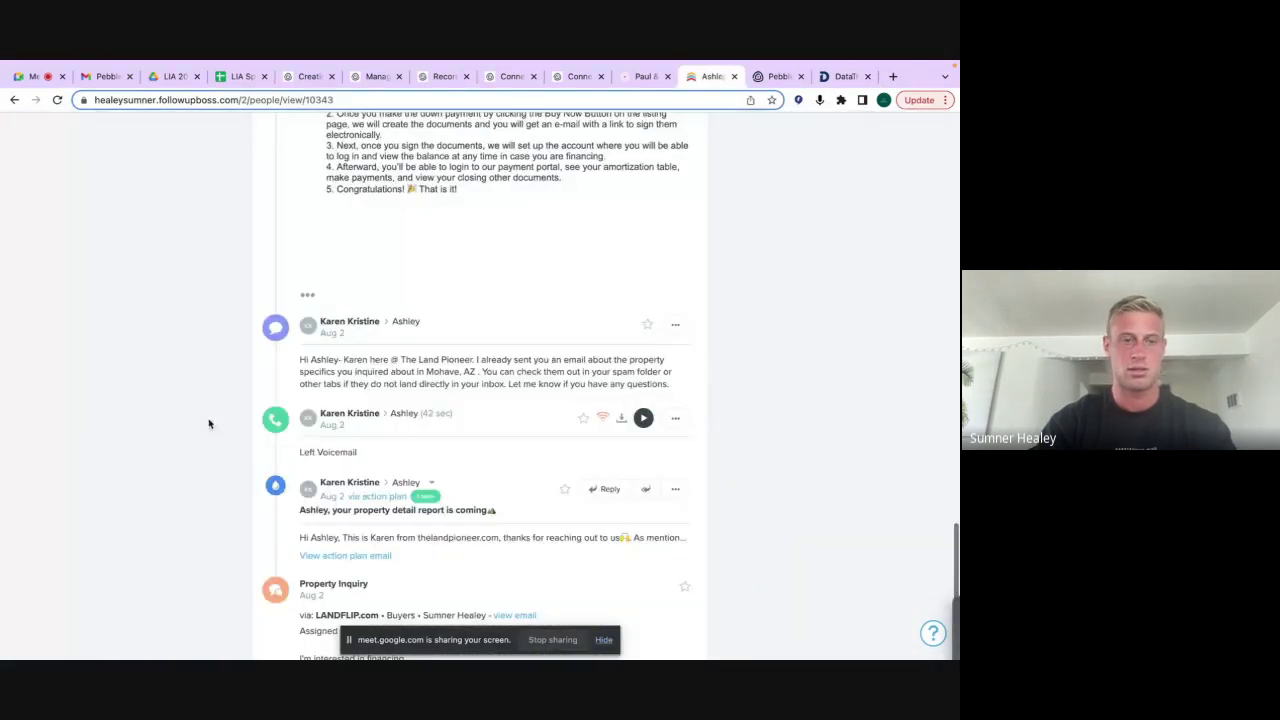
pyautogui.click(14, 100)
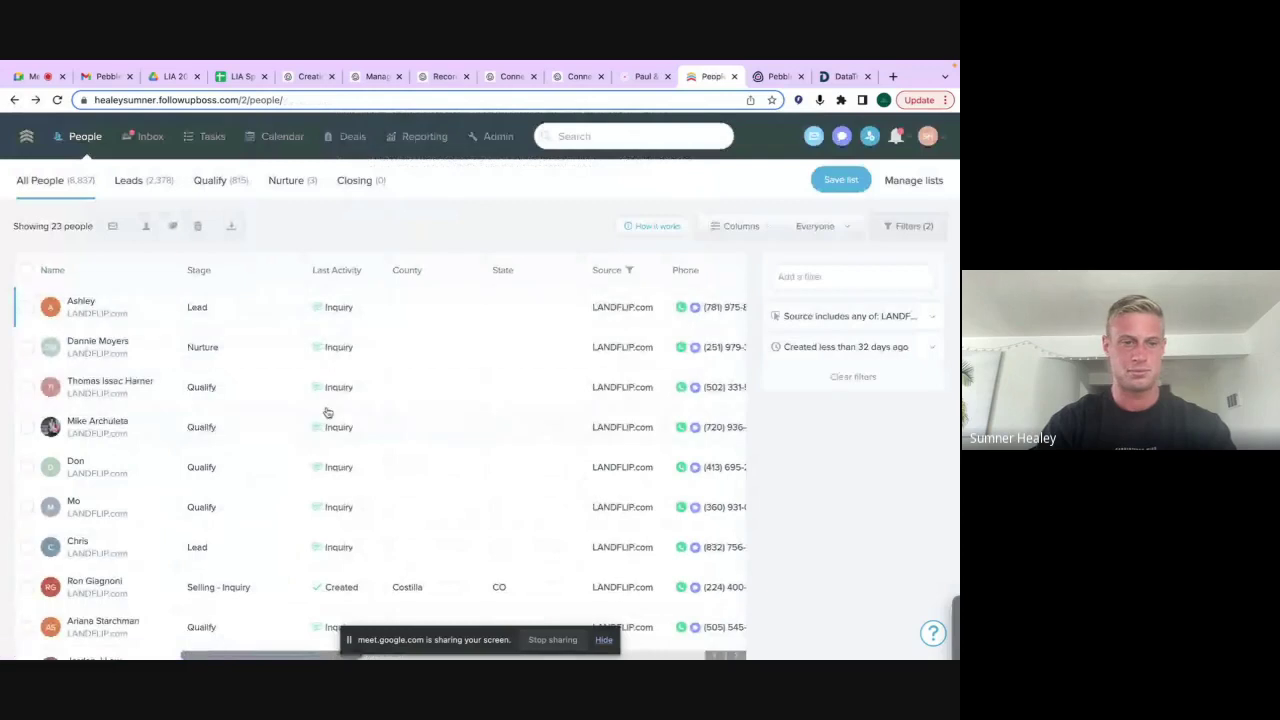
# Open the Selling - Inquiry lead in Costilla, CO and copy the APN from its custom fields
pyautogui.scroll(-1, 327, 412)
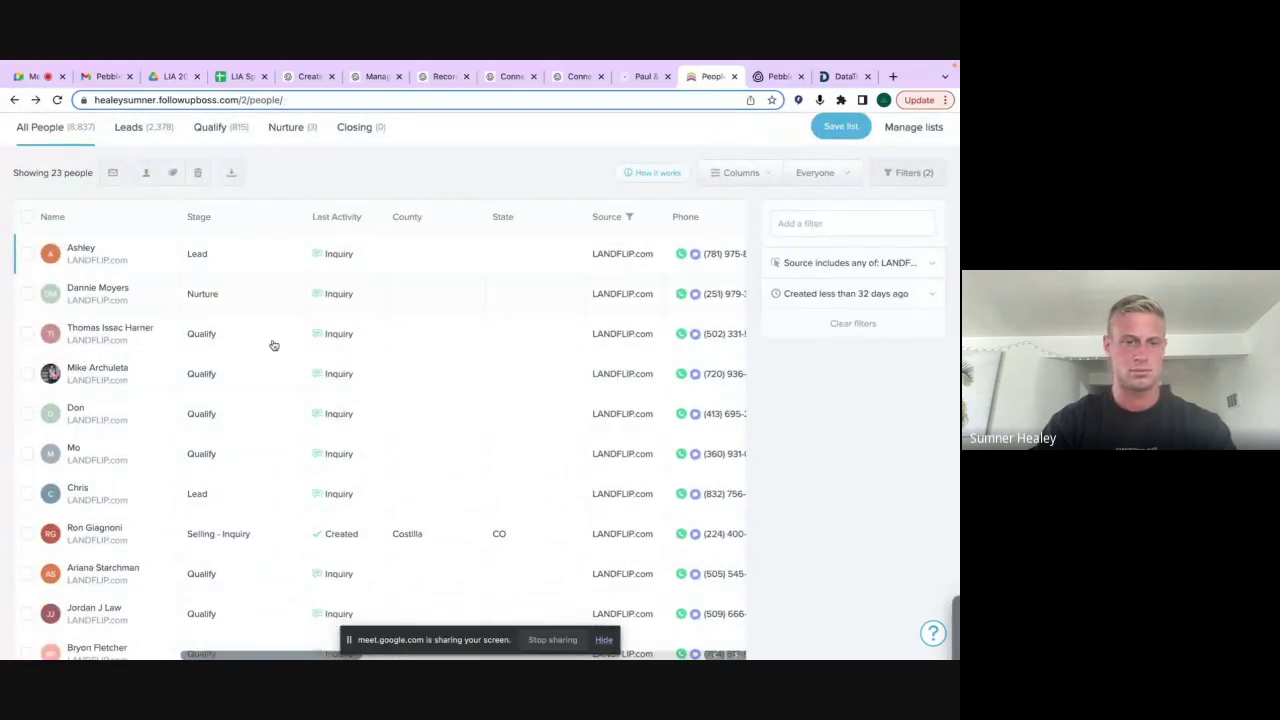
pyautogui.scroll(-5, 329, 420)
pyautogui.click(114, 303)
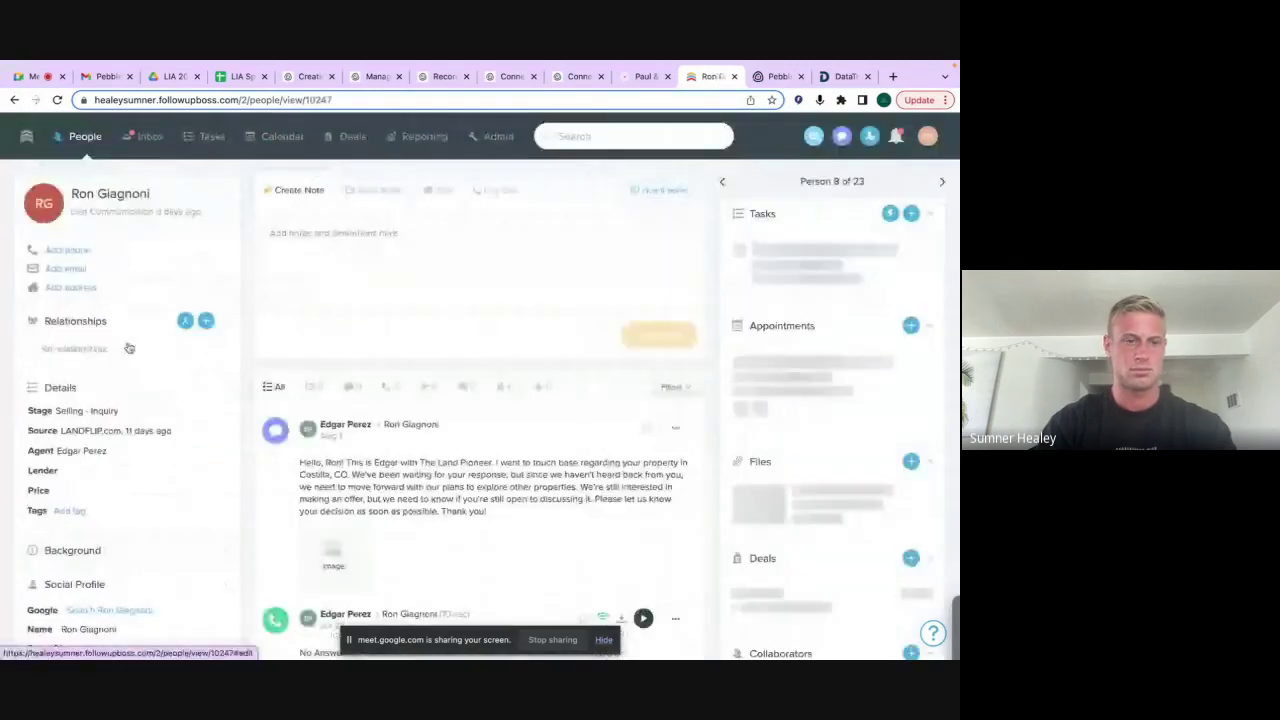
pyautogui.scroll(-5, 170, 465)
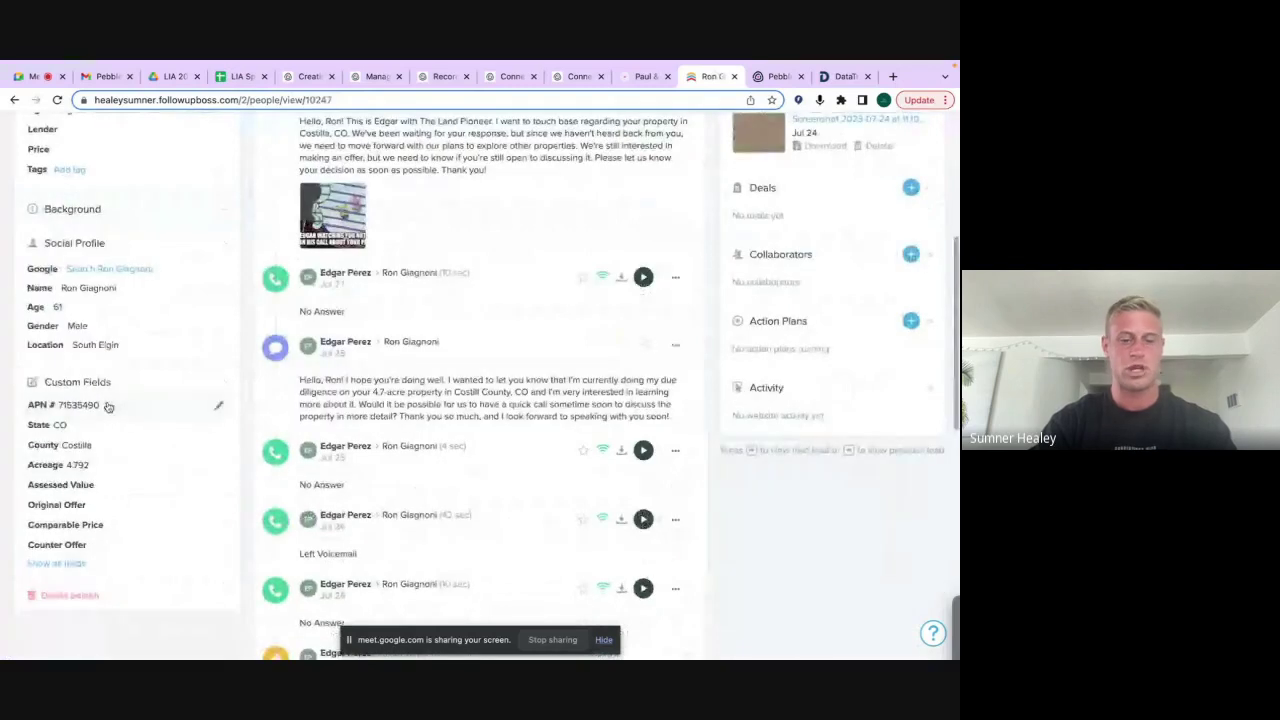
pyautogui.click(218, 405)
pyautogui.doubleClick(90, 405)
pyautogui.hotkey('ctrl', 'c')
# Search DataTree by APN for parcel 71535490 in Costilla County, CO
pyautogui.click(840, 76)
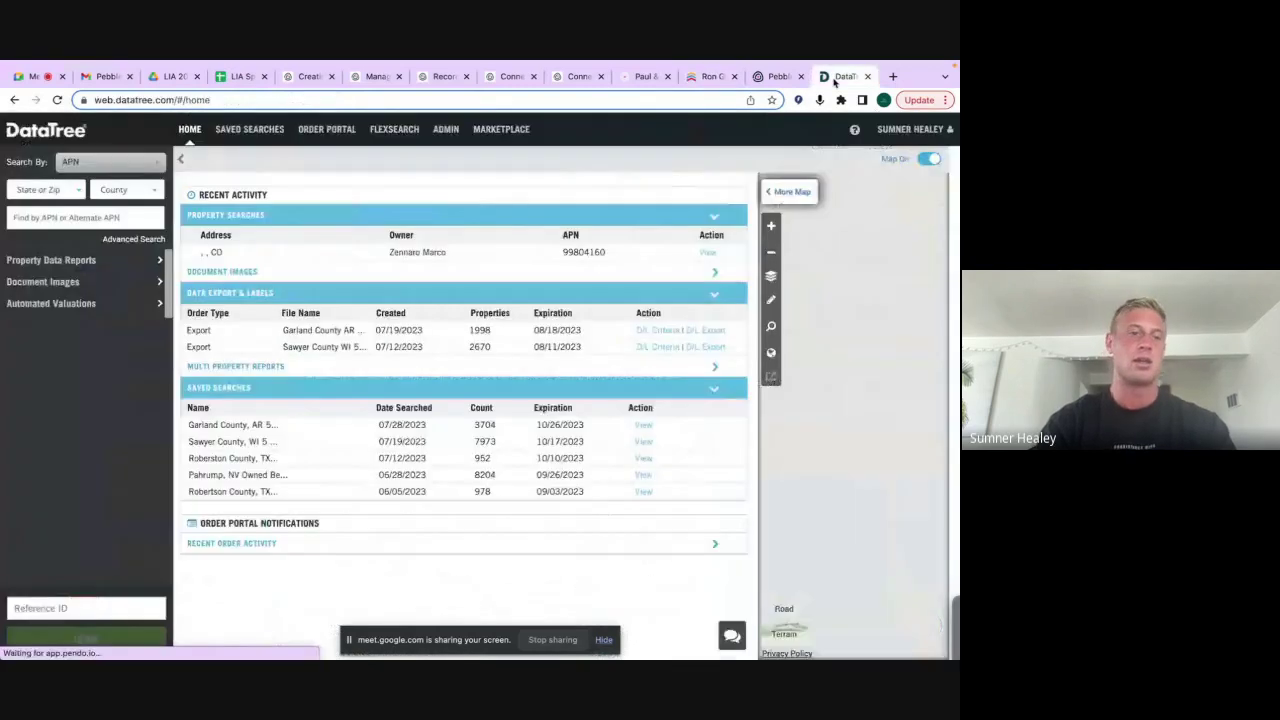
pyautogui.click(28, 189)
pyautogui.write('co')
pyautogui.press('Tab')
pyautogui.write('c')
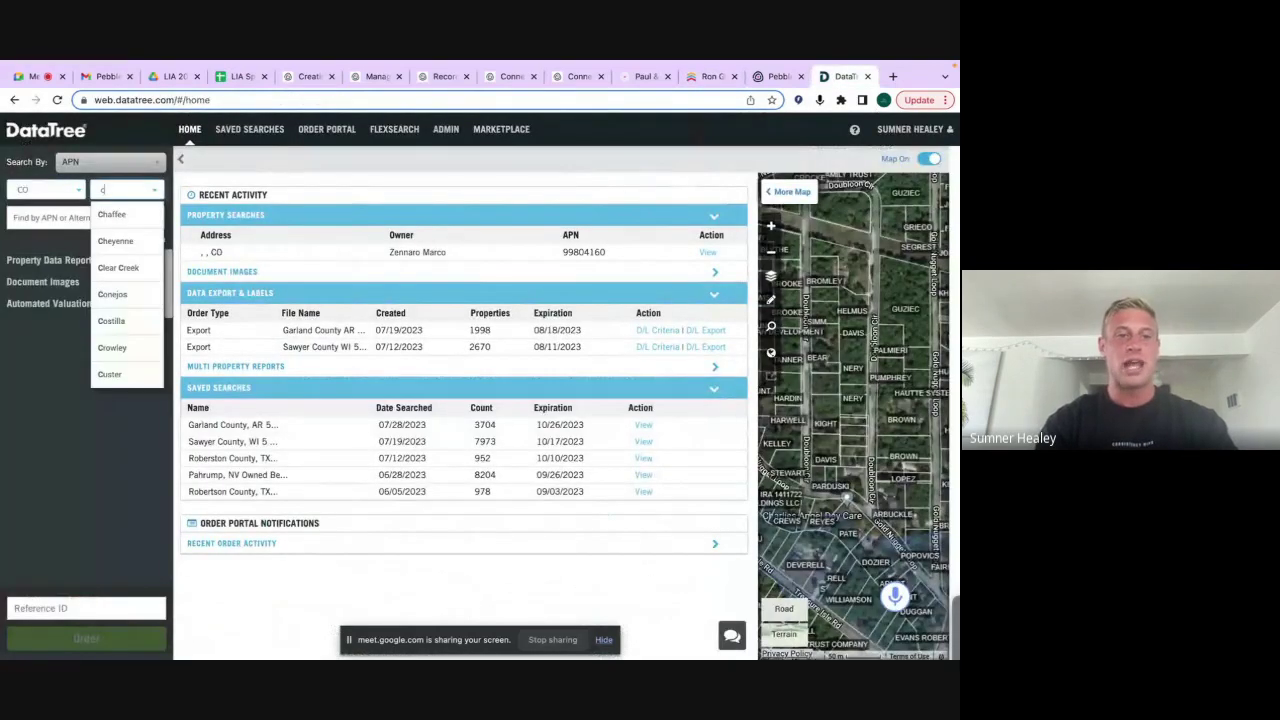
pyautogui.write('ostilla')
pyautogui.press('Down')
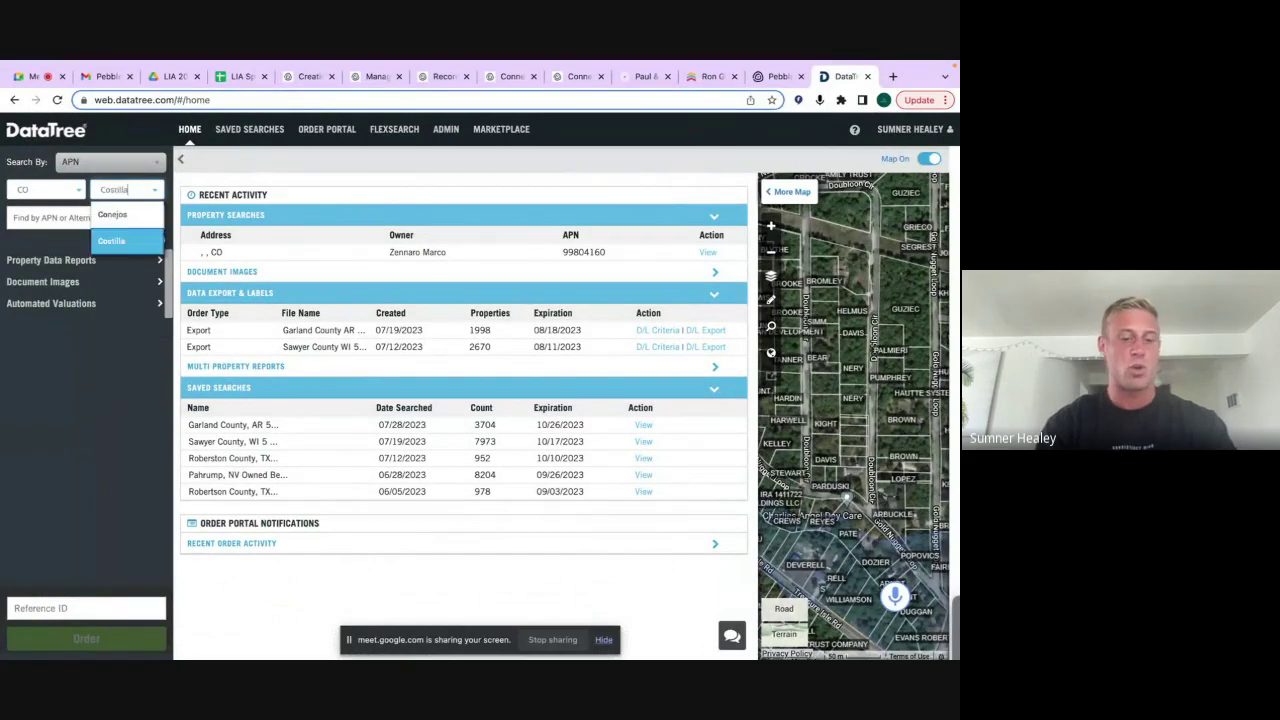
pyautogui.press('Tab')
pyautogui.hotkey('ctrl', 'v')
pyautogui.press('Return')
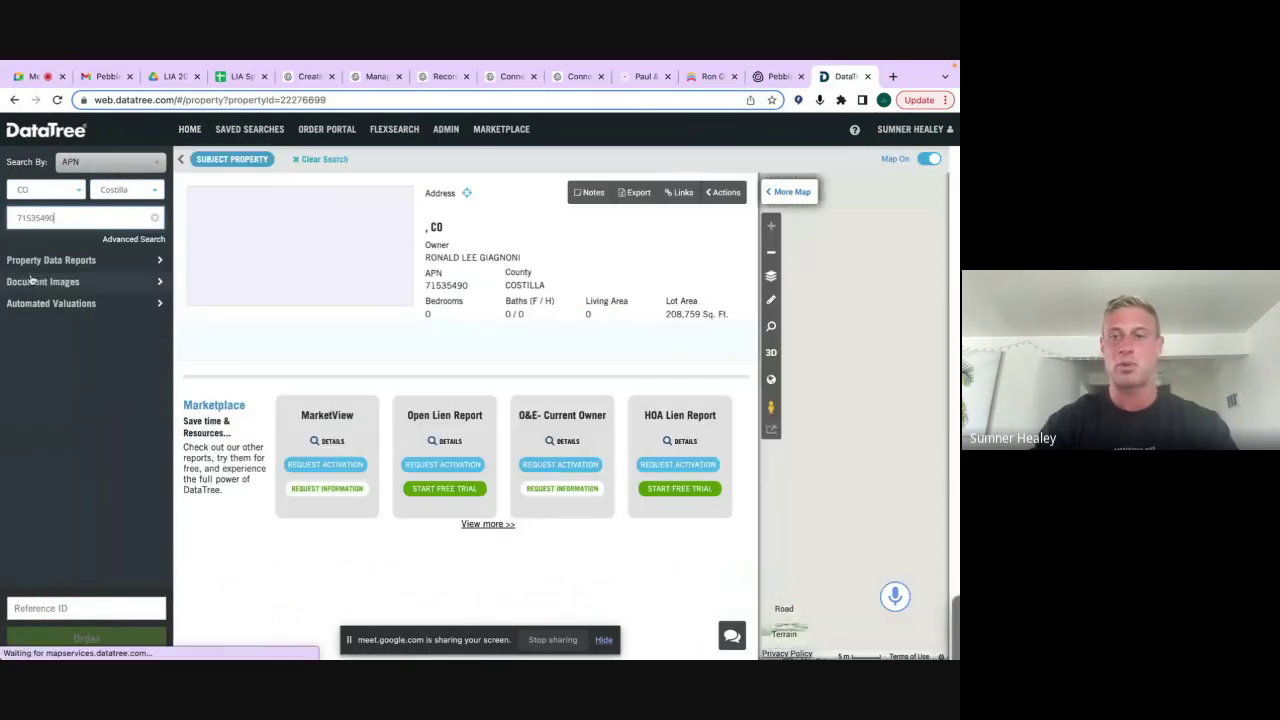
# Select the Property Detail Report for the parcel and examine its surroundings on the expanded map
pyautogui.click(786, 191)
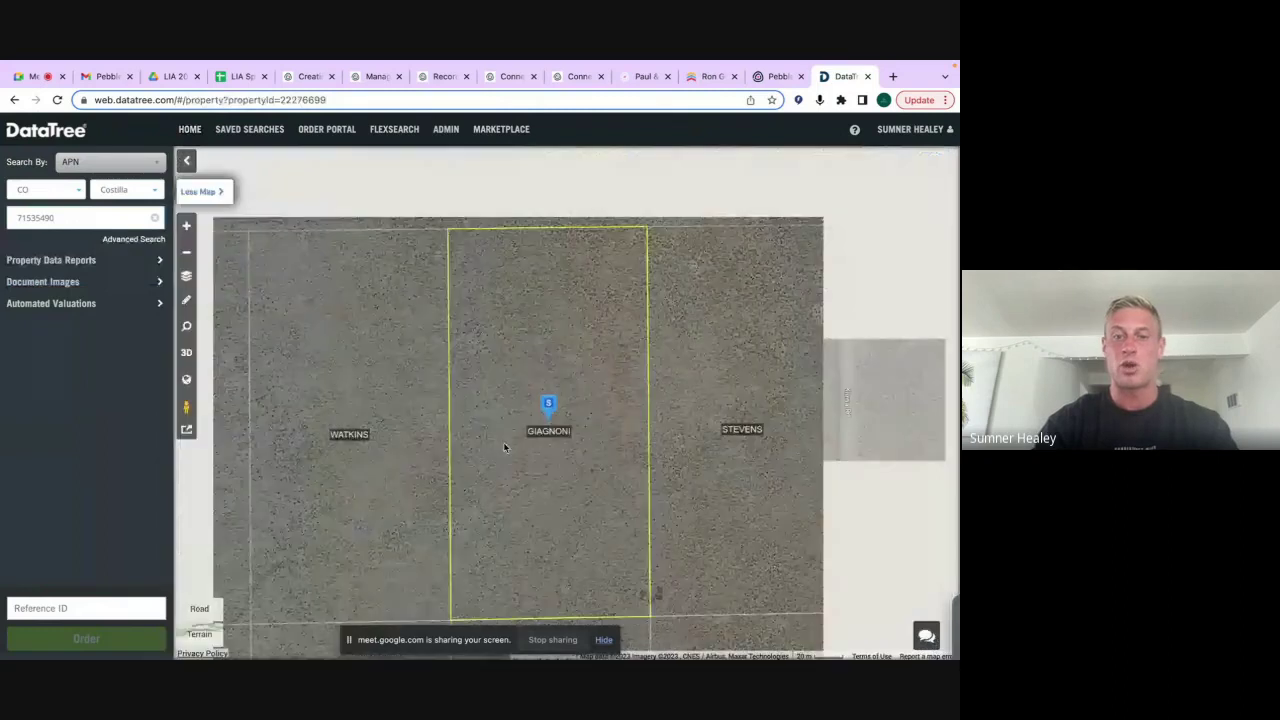
pyautogui.click(33, 262)
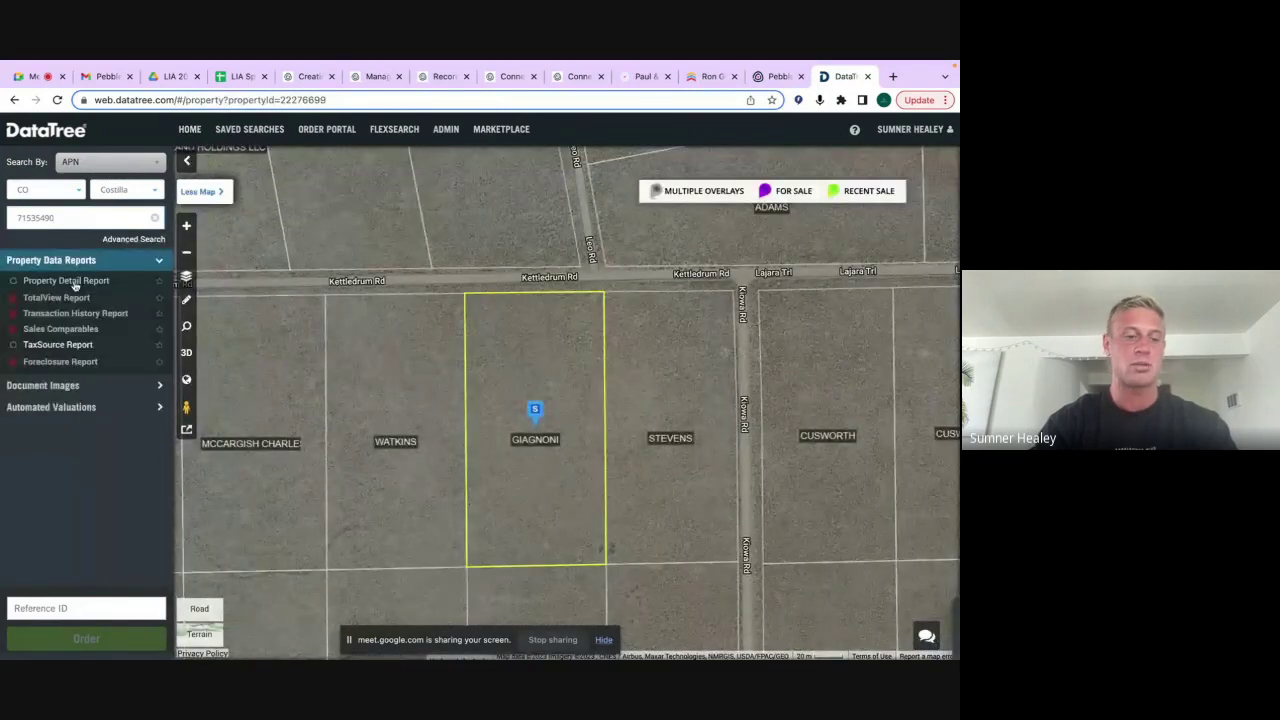
pyautogui.click(74, 283)
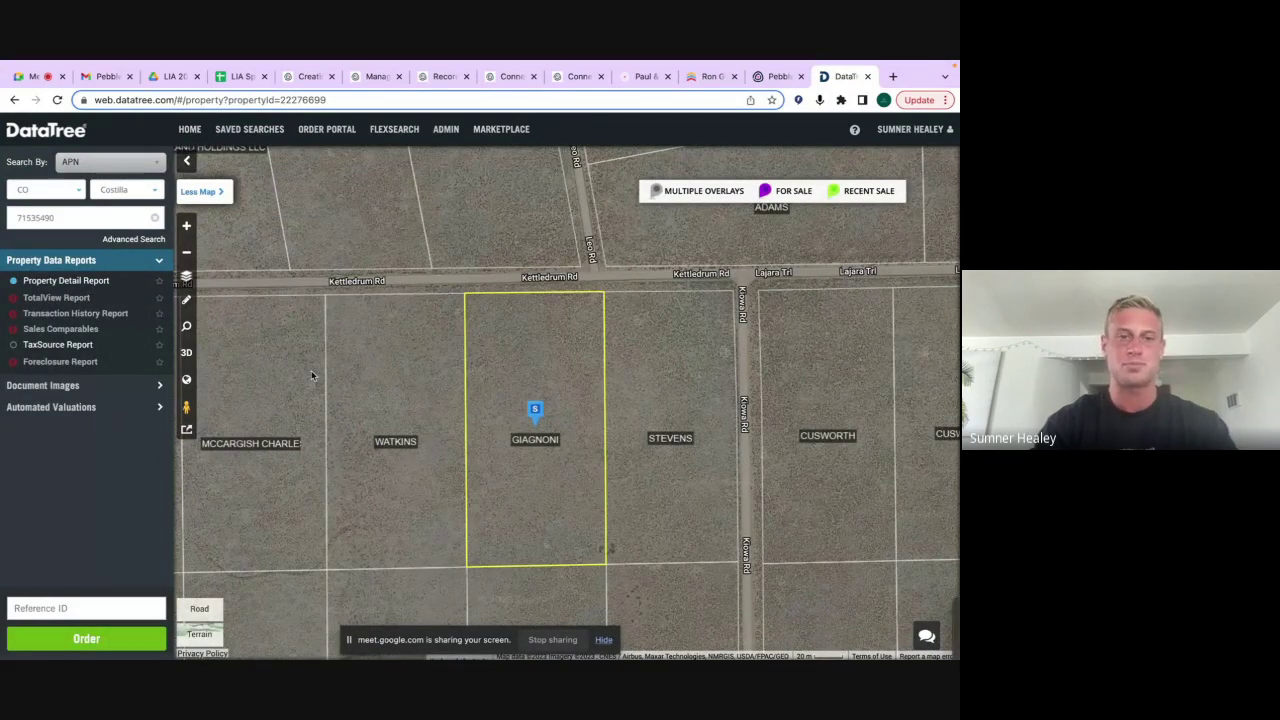
pyautogui.click(198, 191)
pyautogui.click(790, 194)
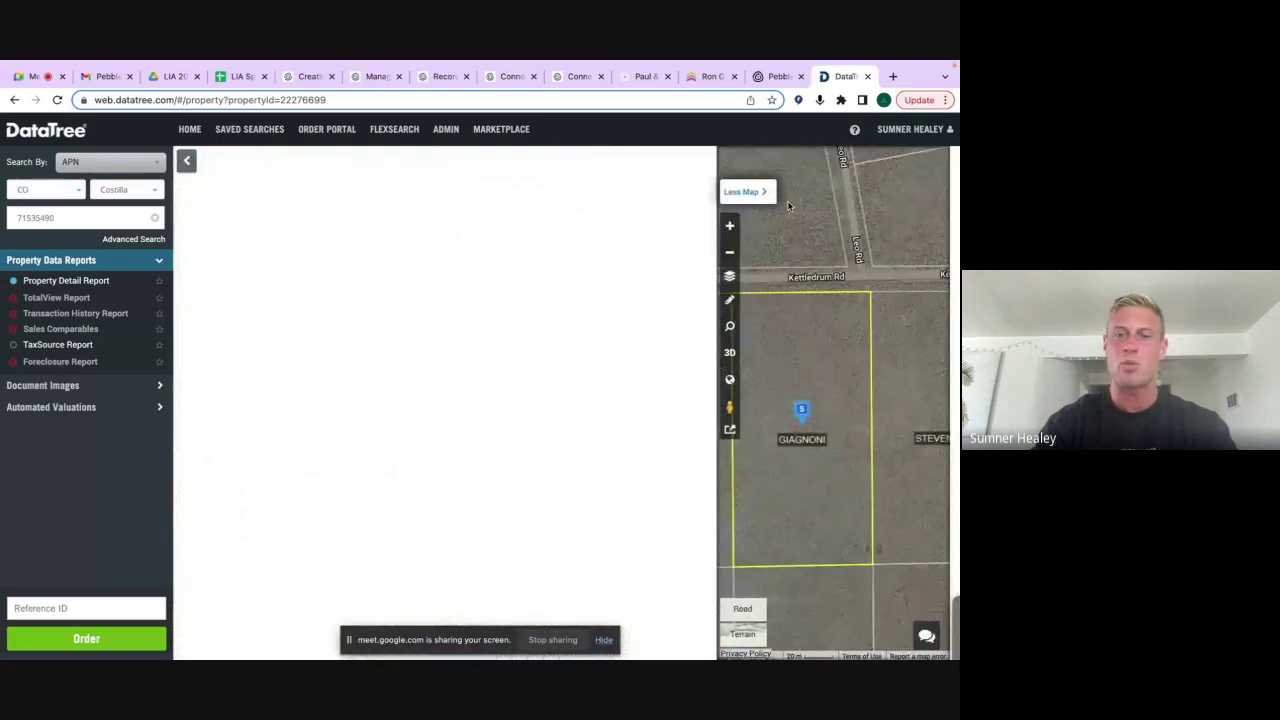
pyautogui.scroll(-3, 580, 421)
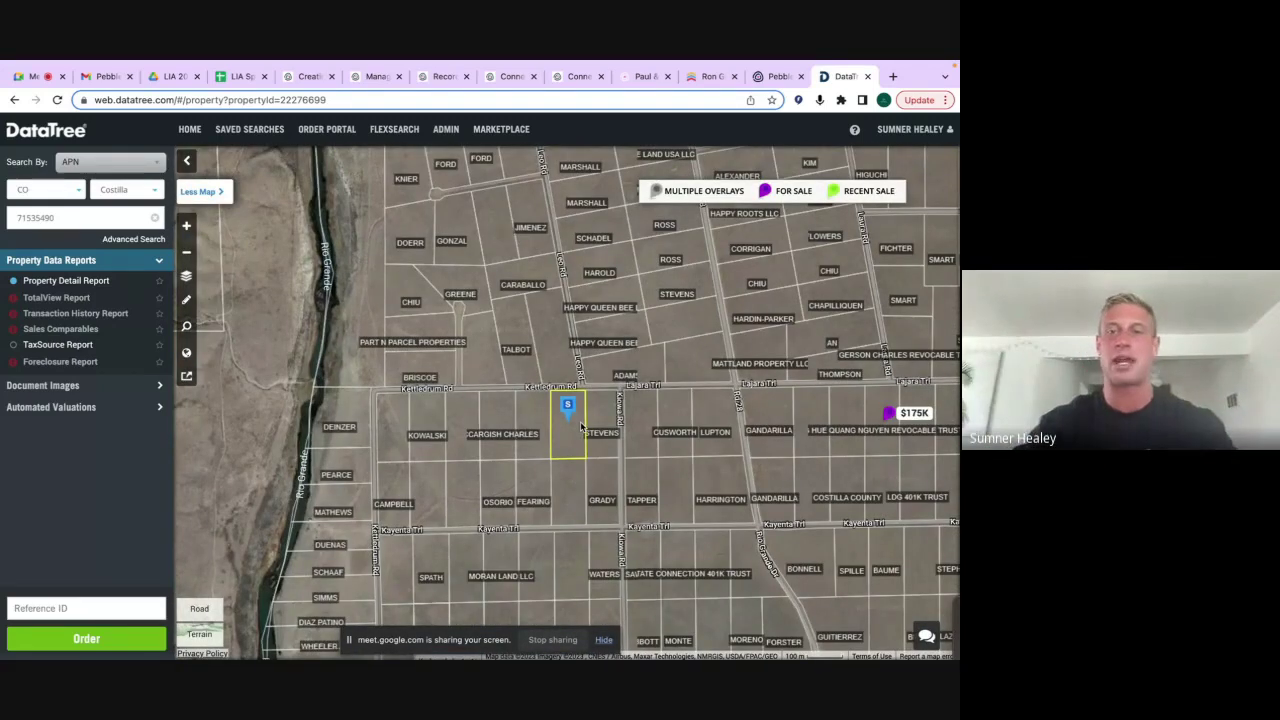
# Return to the Costilla lead in Follow Up Boss and read its comps note and original seller message
pyautogui.click(779, 76)
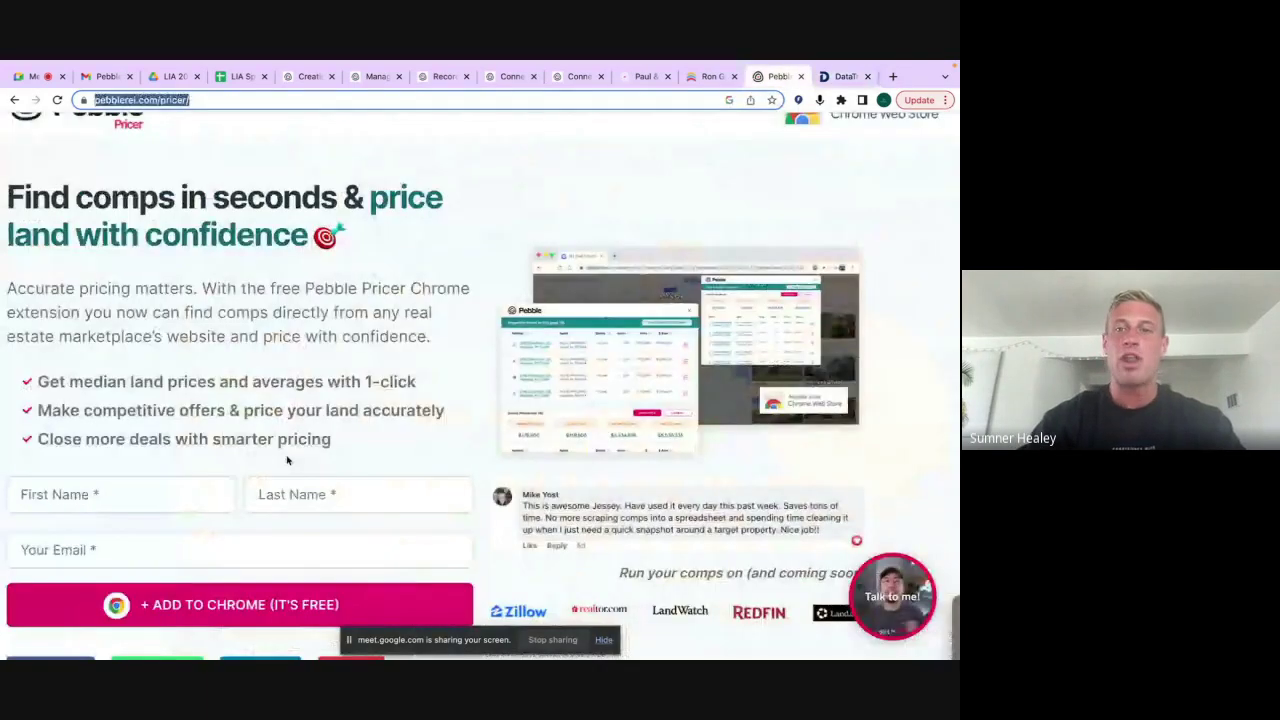
pyautogui.click(712, 76)
pyautogui.scroll(-3, 500, 429)
pyautogui.scroll(-5, 500, 429)
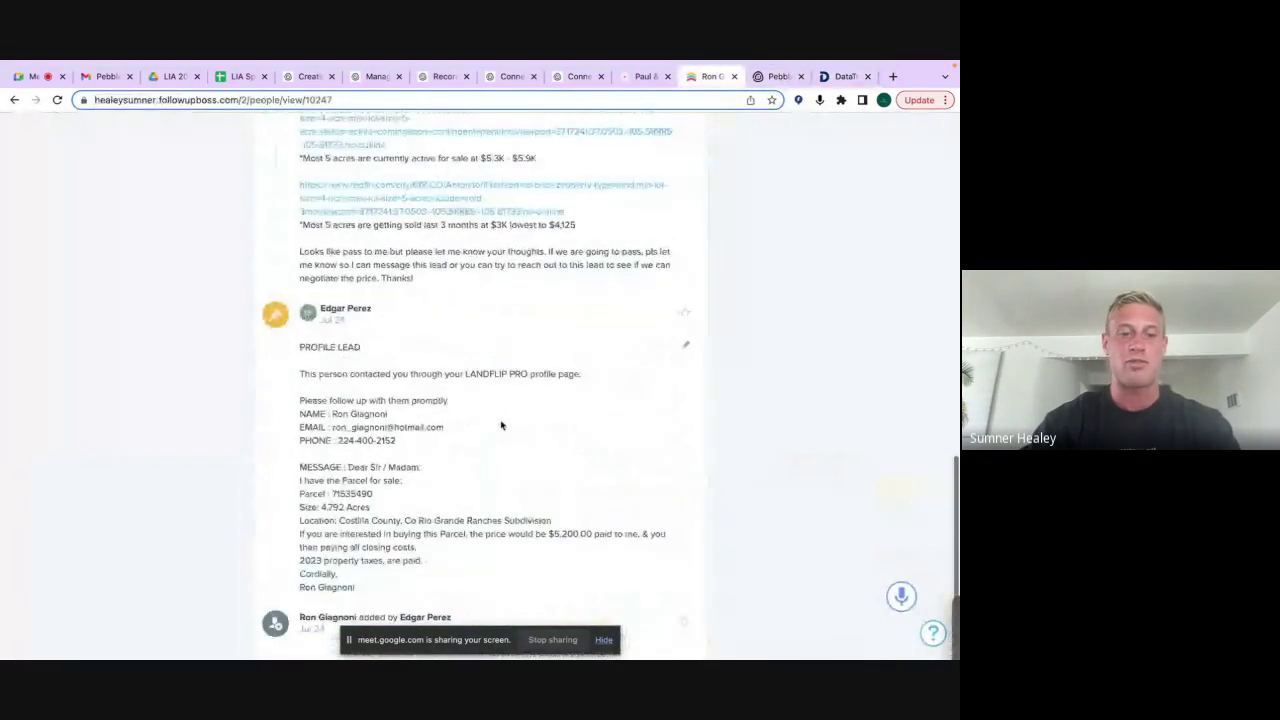
pyautogui.scroll(2, 250, 390)
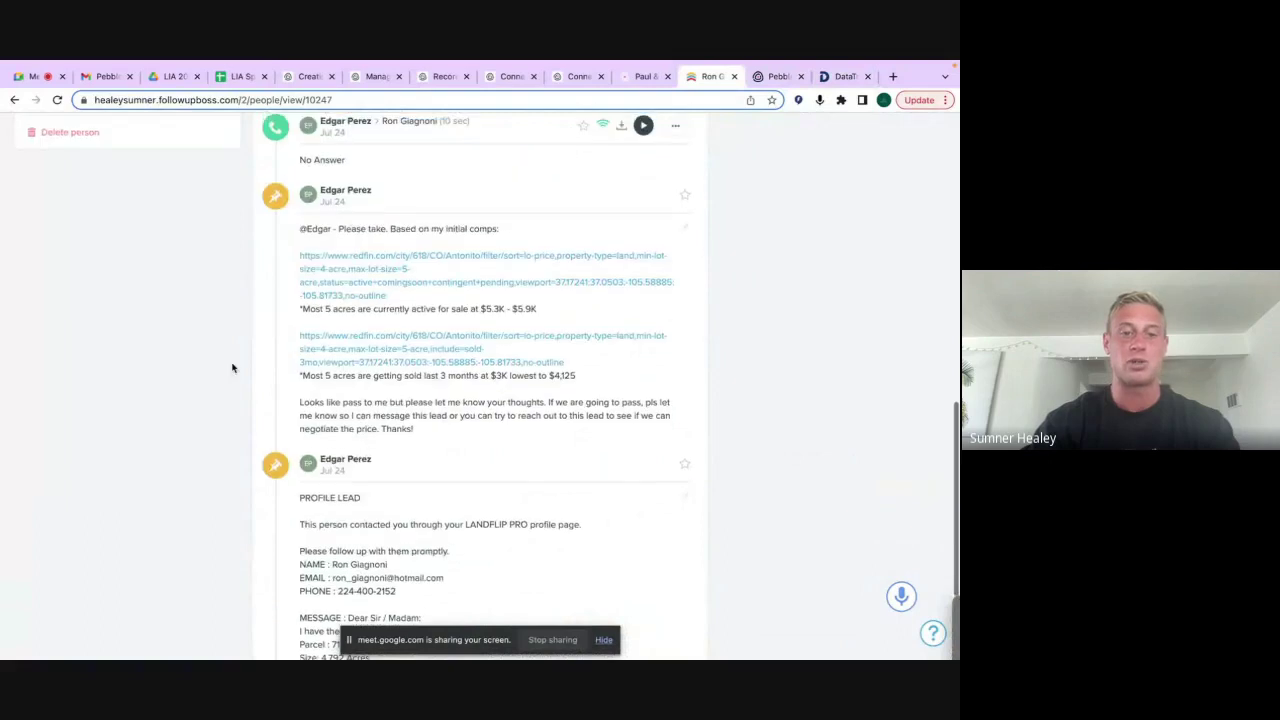
pyautogui.scroll(-2, 234, 366)
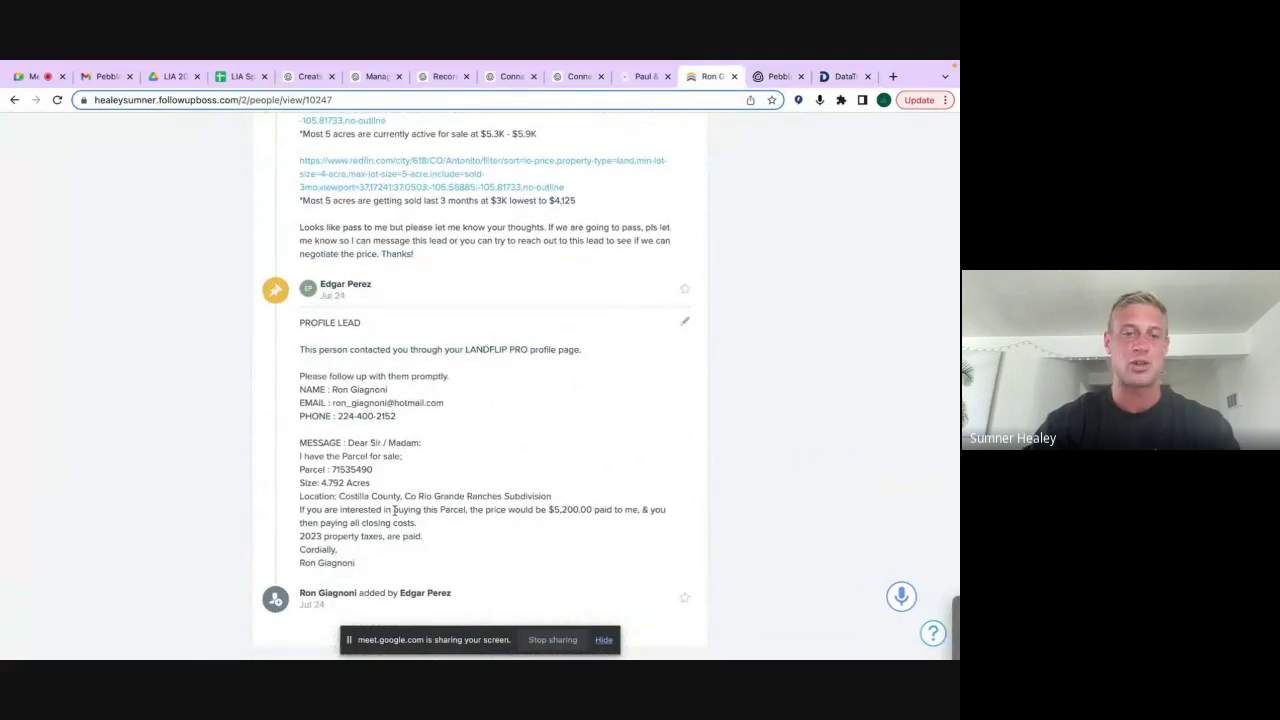
# Go back to the people list and remove the LANDFLIP source filter and the created-date filter
pyautogui.click(14, 100)
pyautogui.scroll(-5, 288, 402)
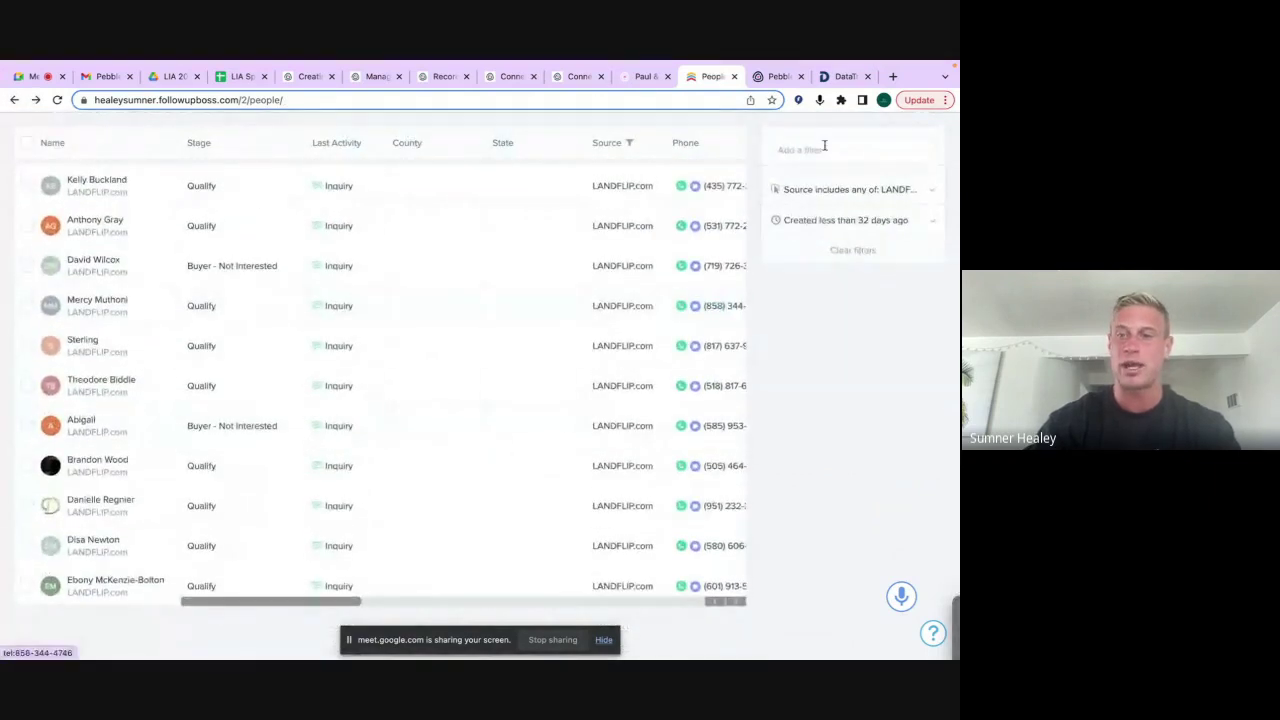
pyautogui.click(916, 190)
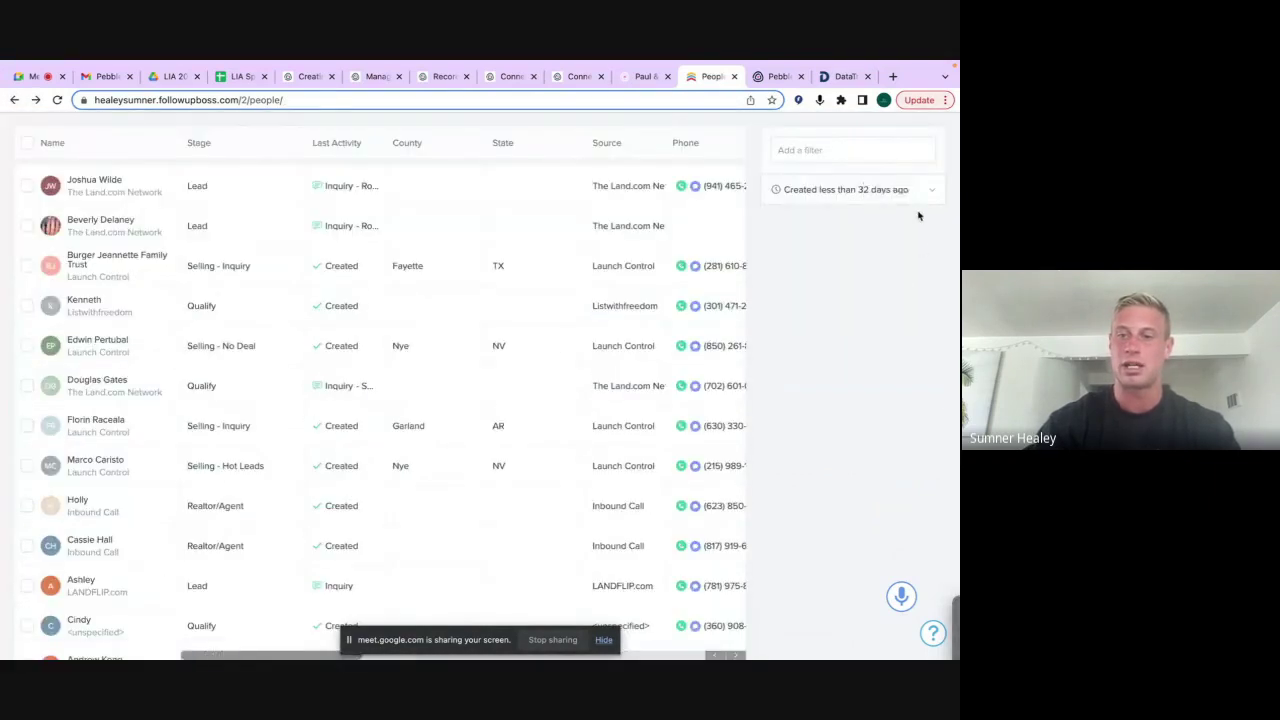
pyautogui.click(917, 191)
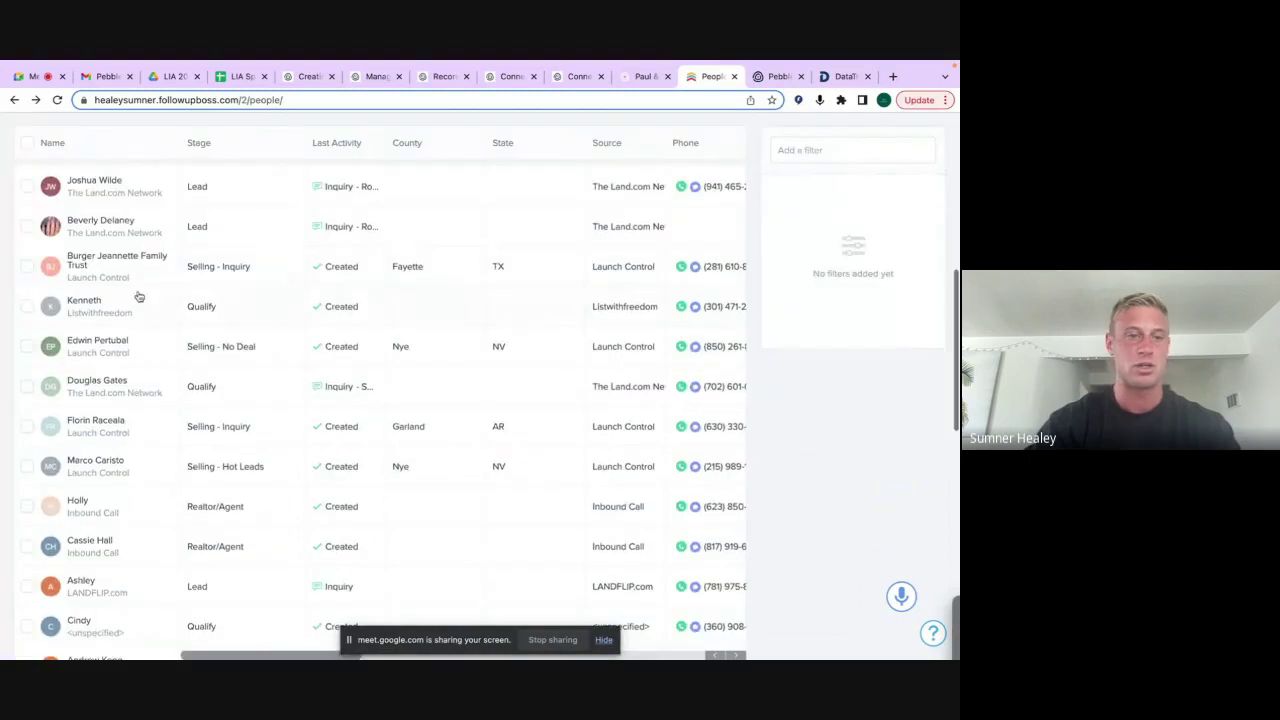
# Open the Selling - Inquiry lead in Fremont, CO and read its comps notes and text conversation
pyautogui.scroll(-3, 139, 297)
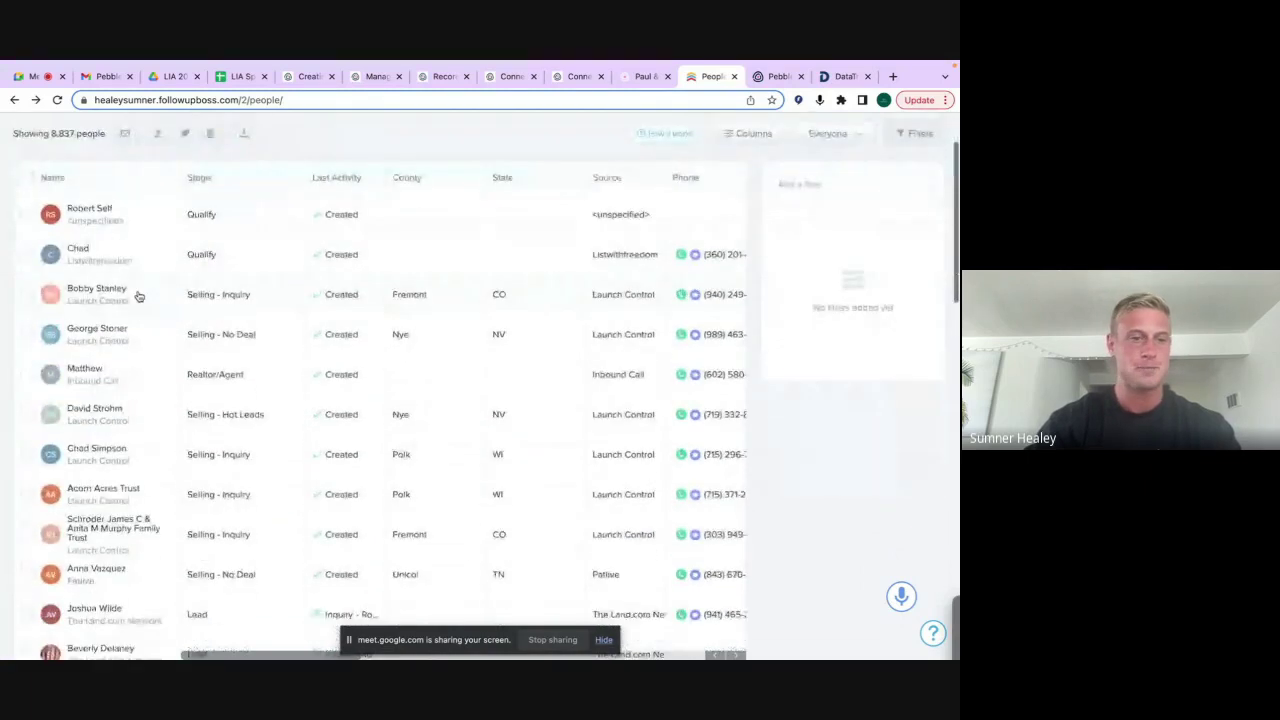
pyautogui.scroll(1, 128, 251)
pyautogui.click(104, 227)
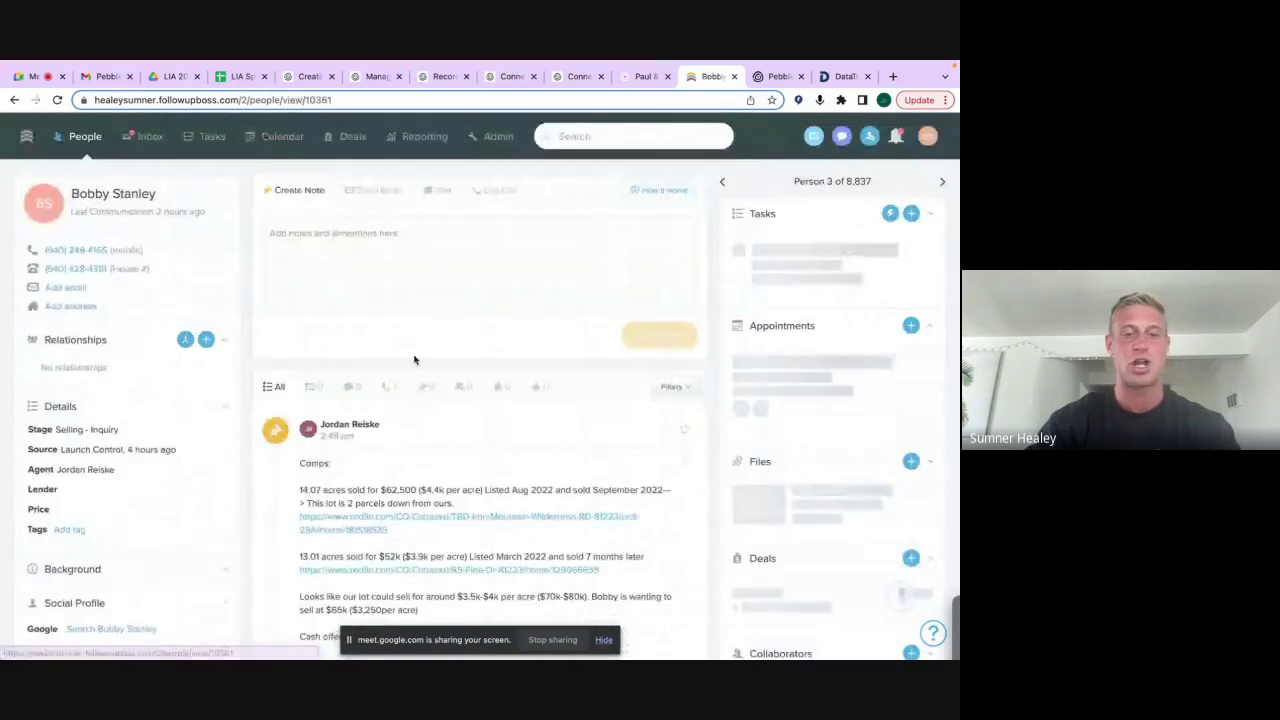
pyautogui.scroll(-15, 414, 352)
pyautogui.scroll(3, 414, 348)
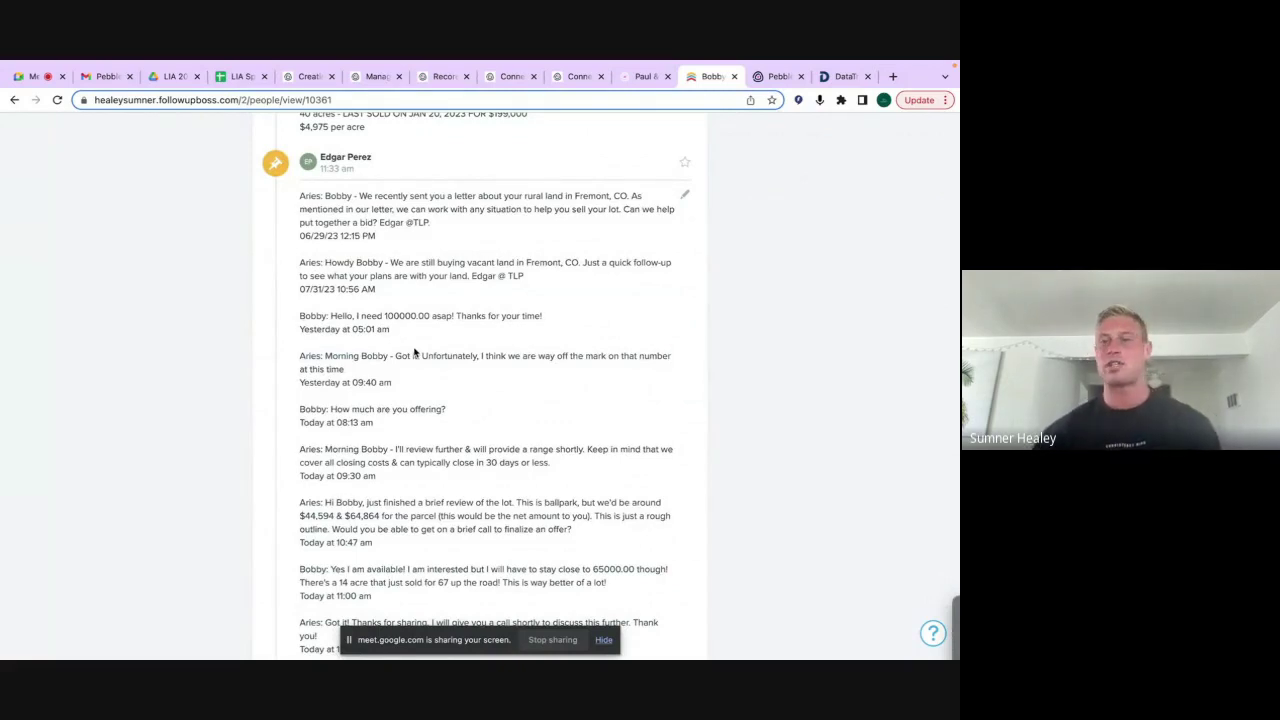
# Read through the text conversation with the seller in the pinned note of the Fremont, CO lead
pyautogui.scroll(-1, 414, 352)
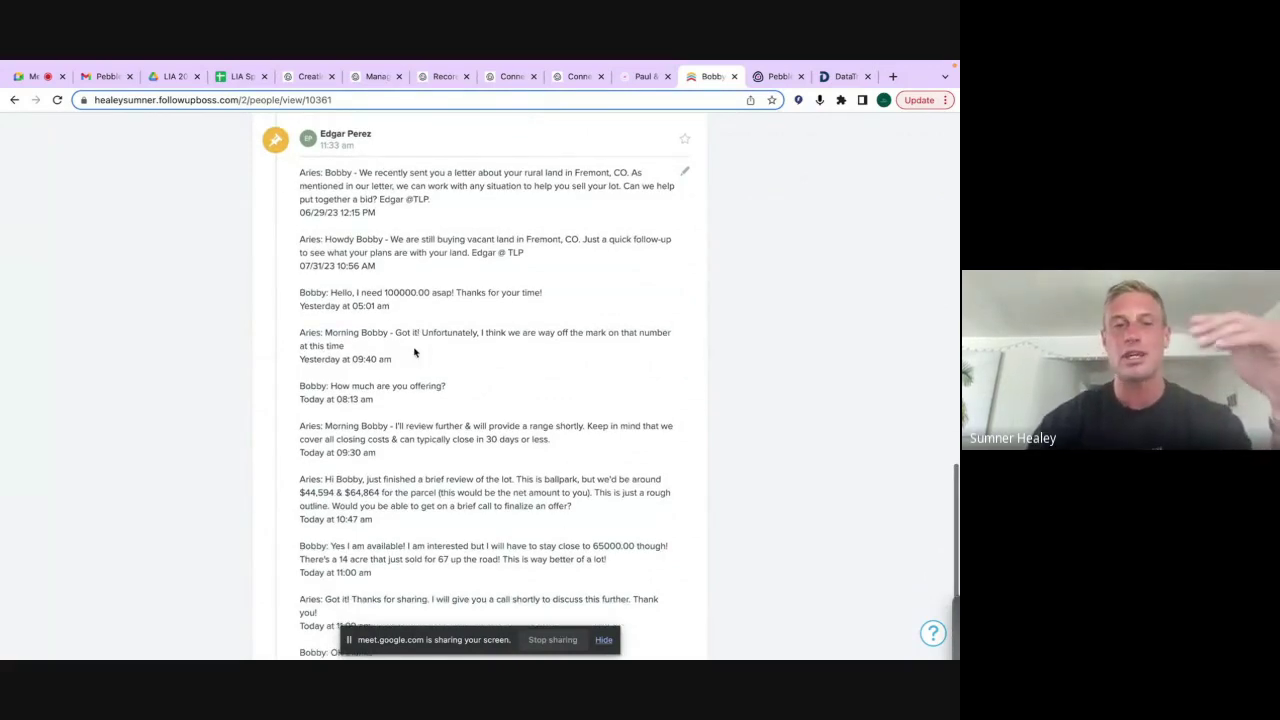
pyautogui.scroll(-3, 414, 352)
pyautogui.scroll(1, 414, 350)
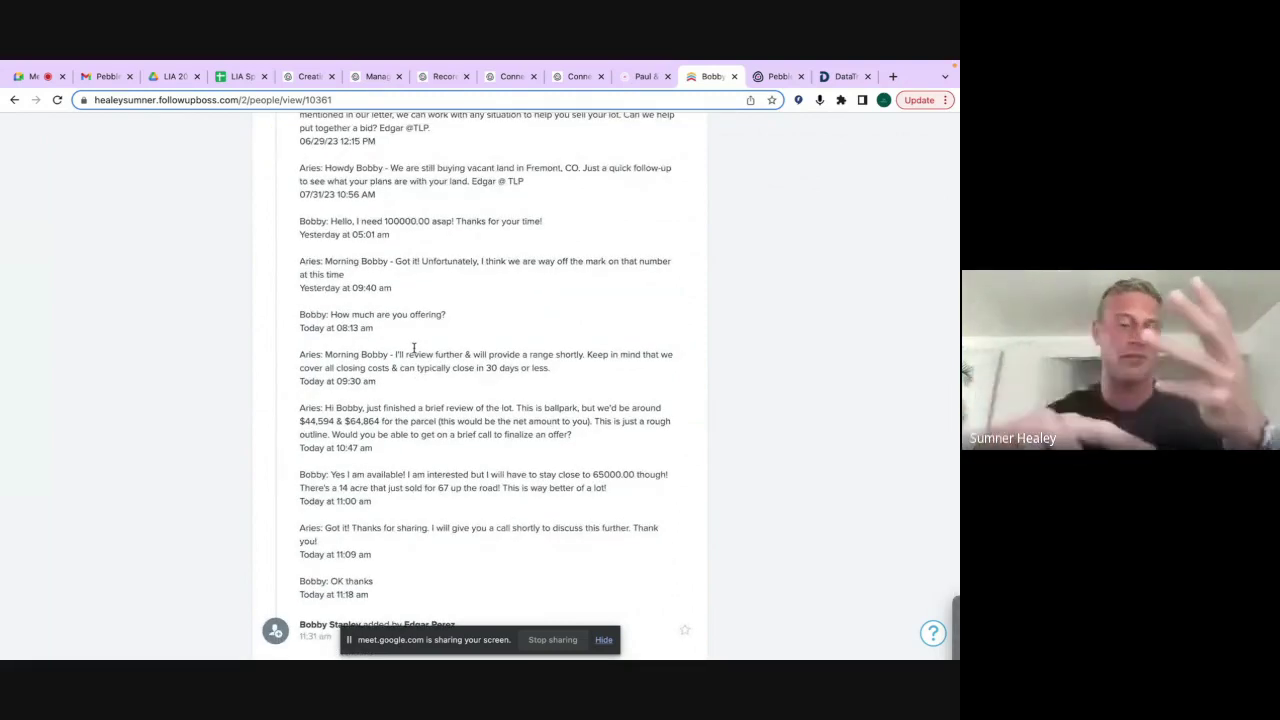
pyautogui.scroll(2, 414, 350)
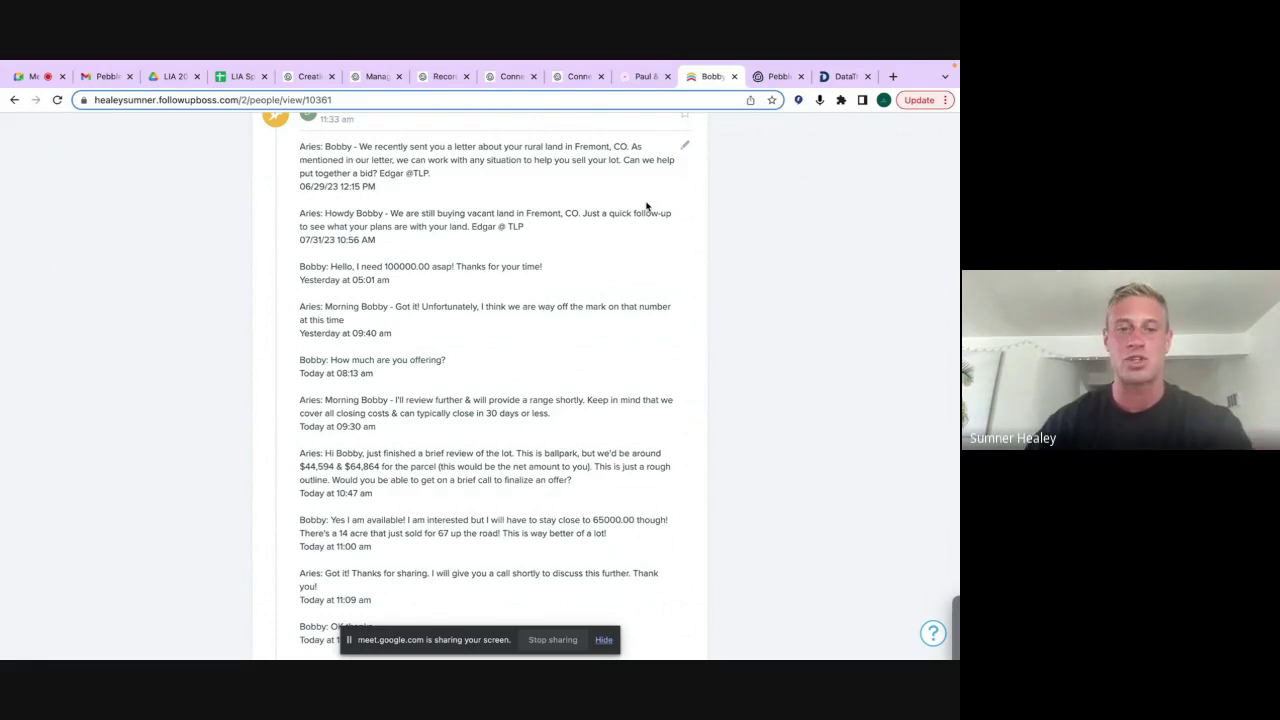
pyautogui.scroll(2, 646, 206)
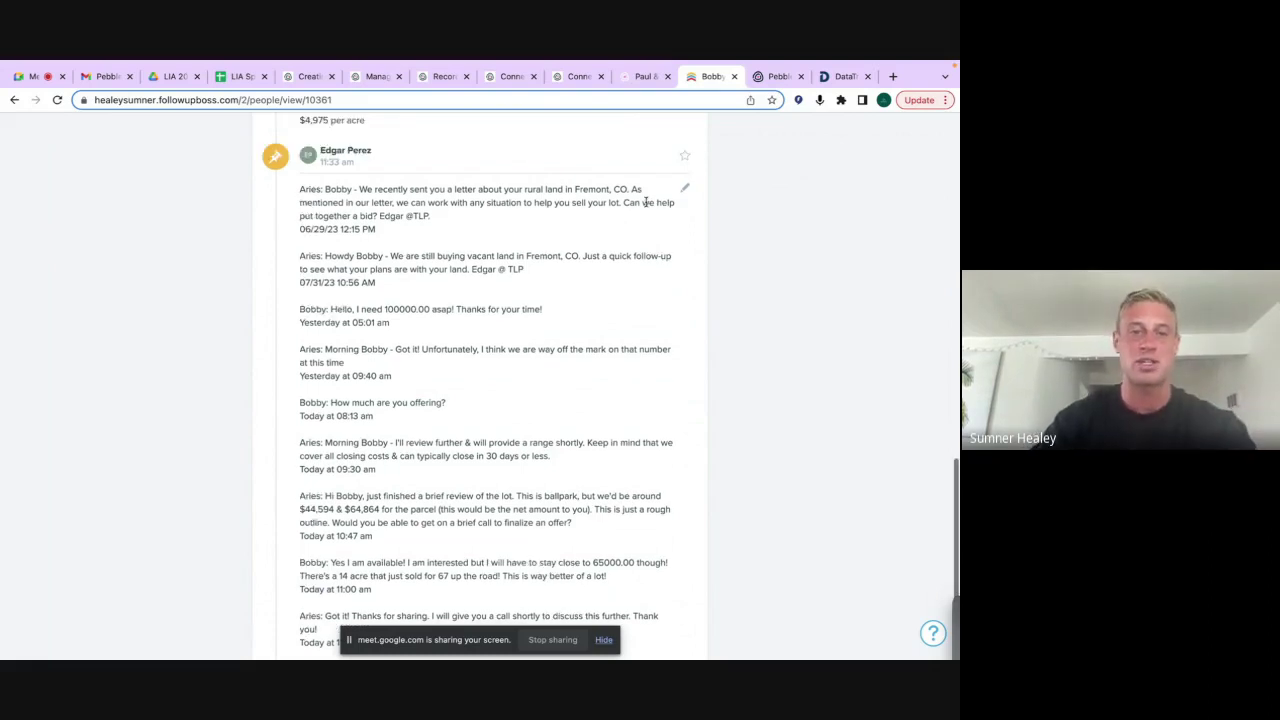
pyautogui.scroll(-1, 646, 206)
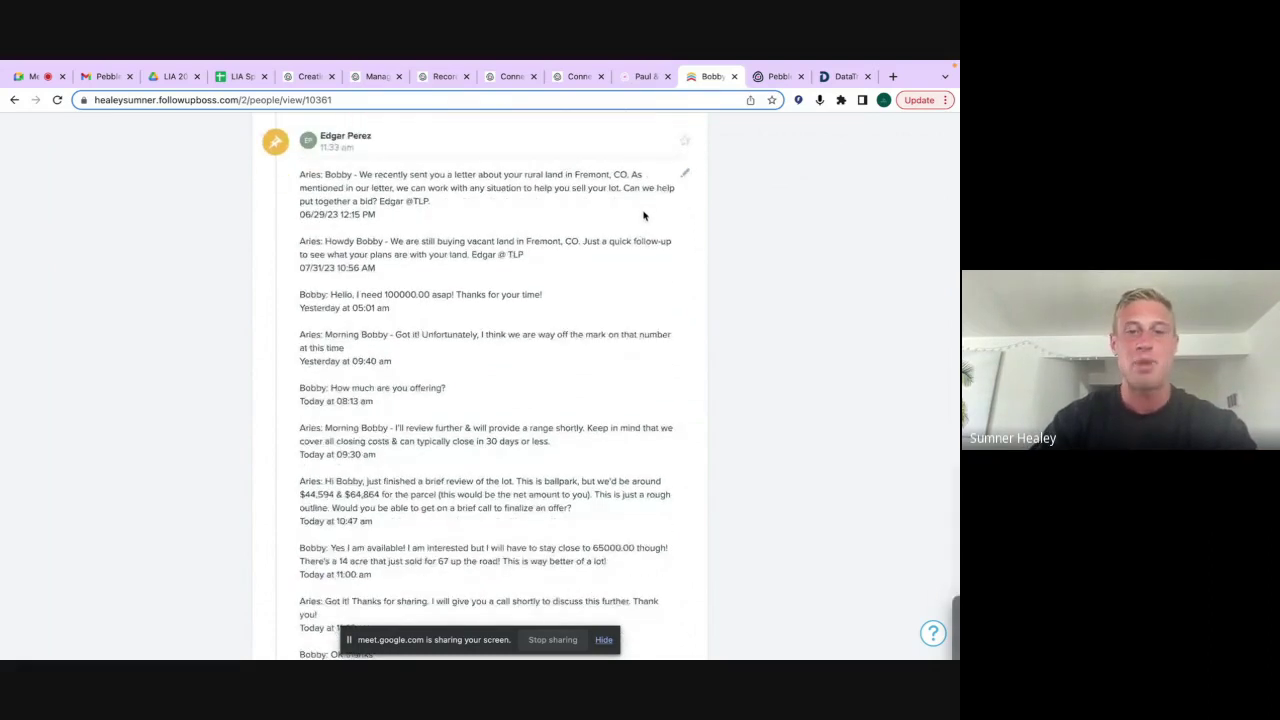
# Switch to the Google Meet call, view the people waiting to join, and return to the Follow Up Boss lead
pyautogui.click(27, 76)
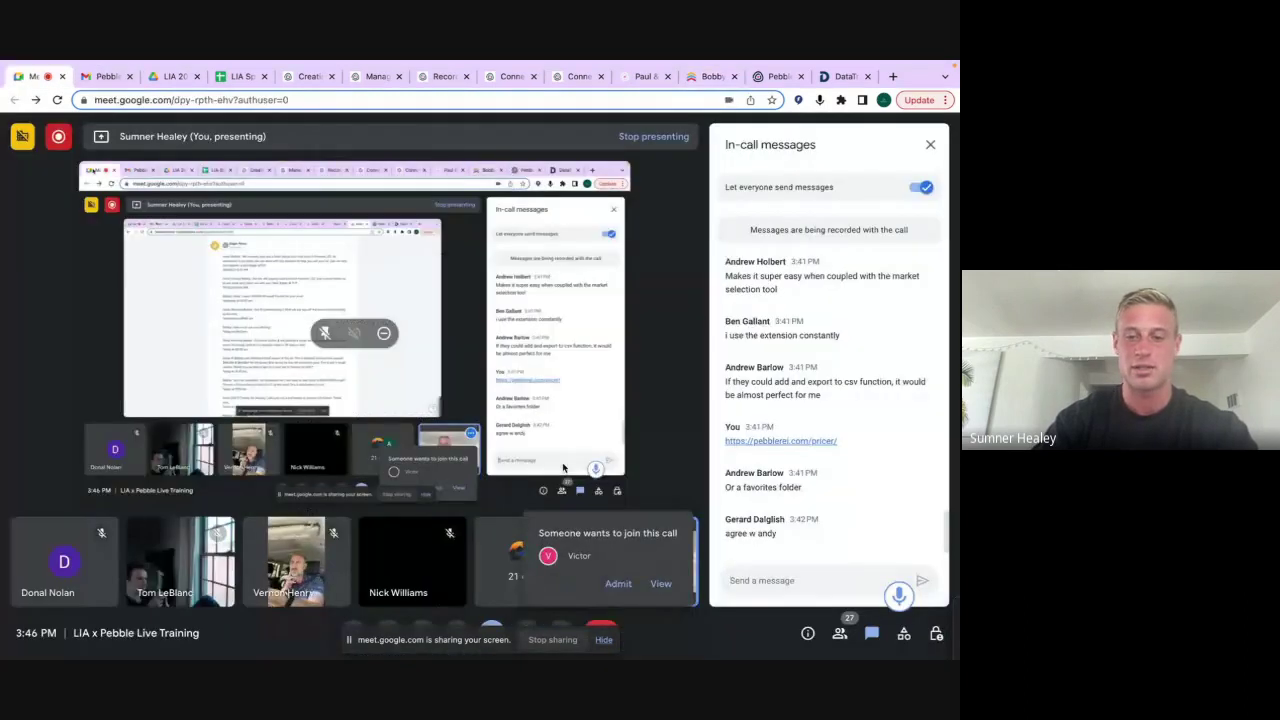
pyautogui.click(661, 583)
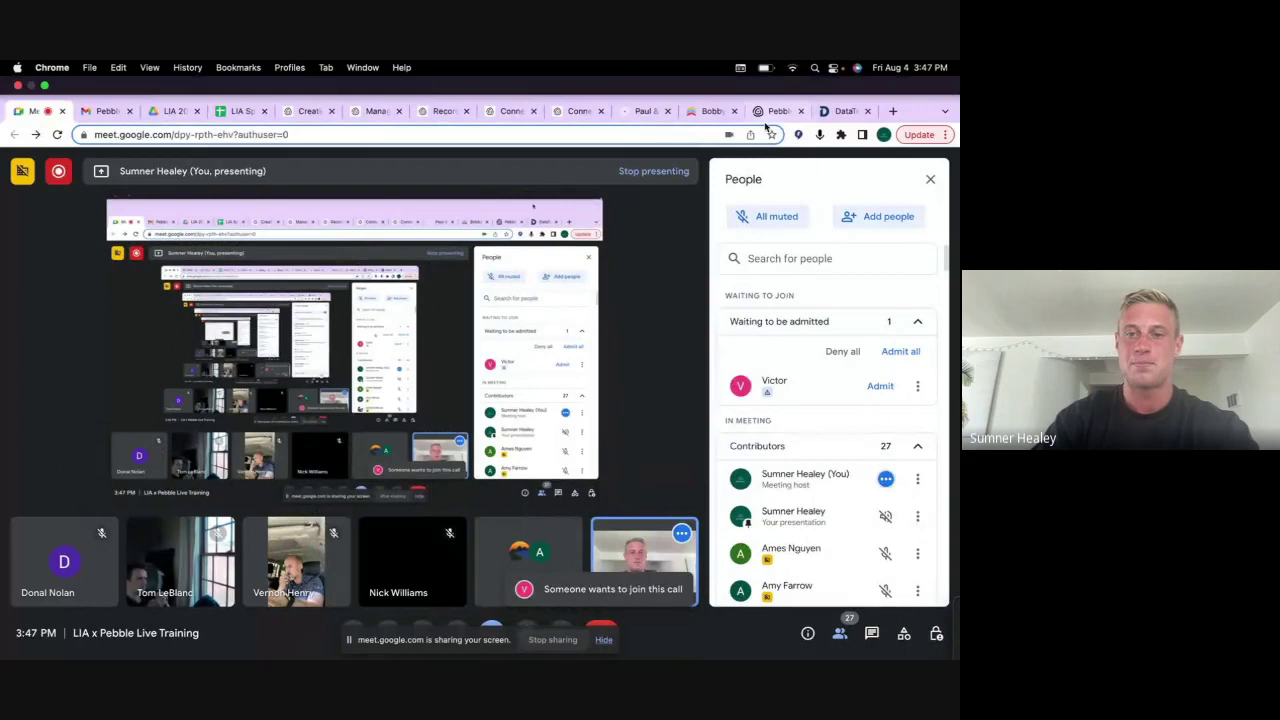
pyautogui.click(710, 111)
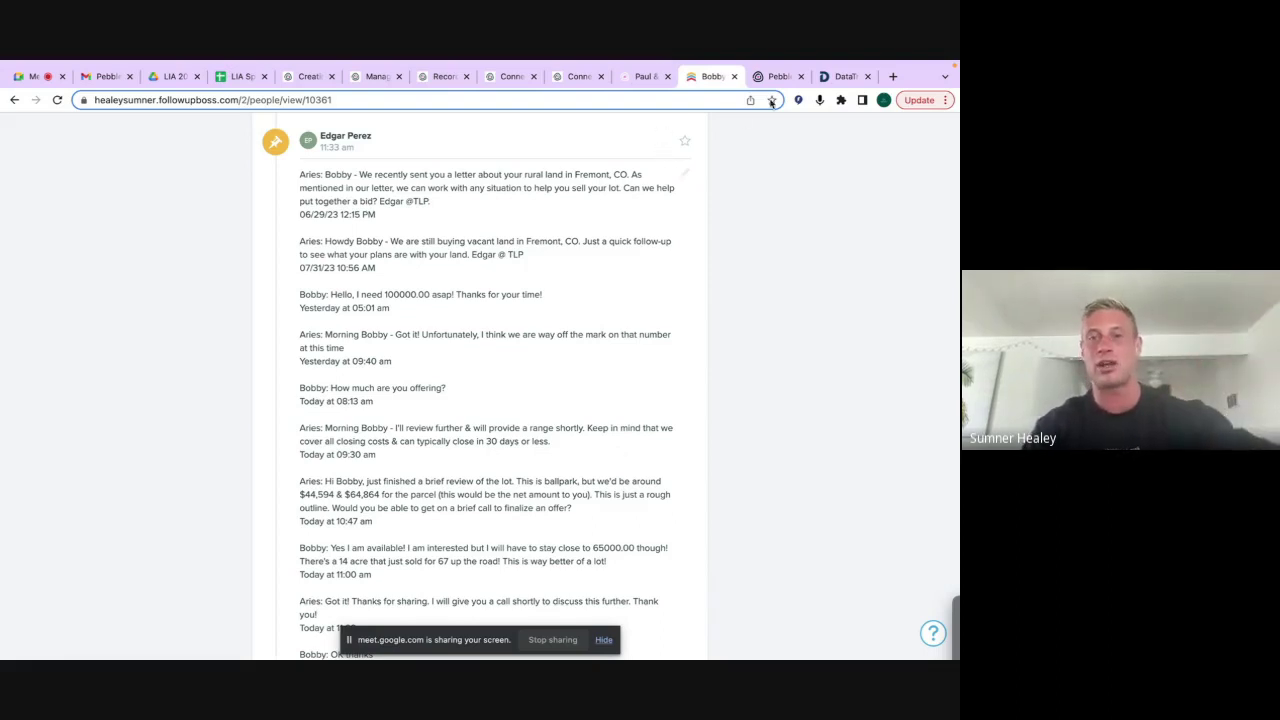
# Switch to the Morgan, WV seller deal in Pebble and review its Seller Inquiry Task list
pyautogui.click(630, 78)
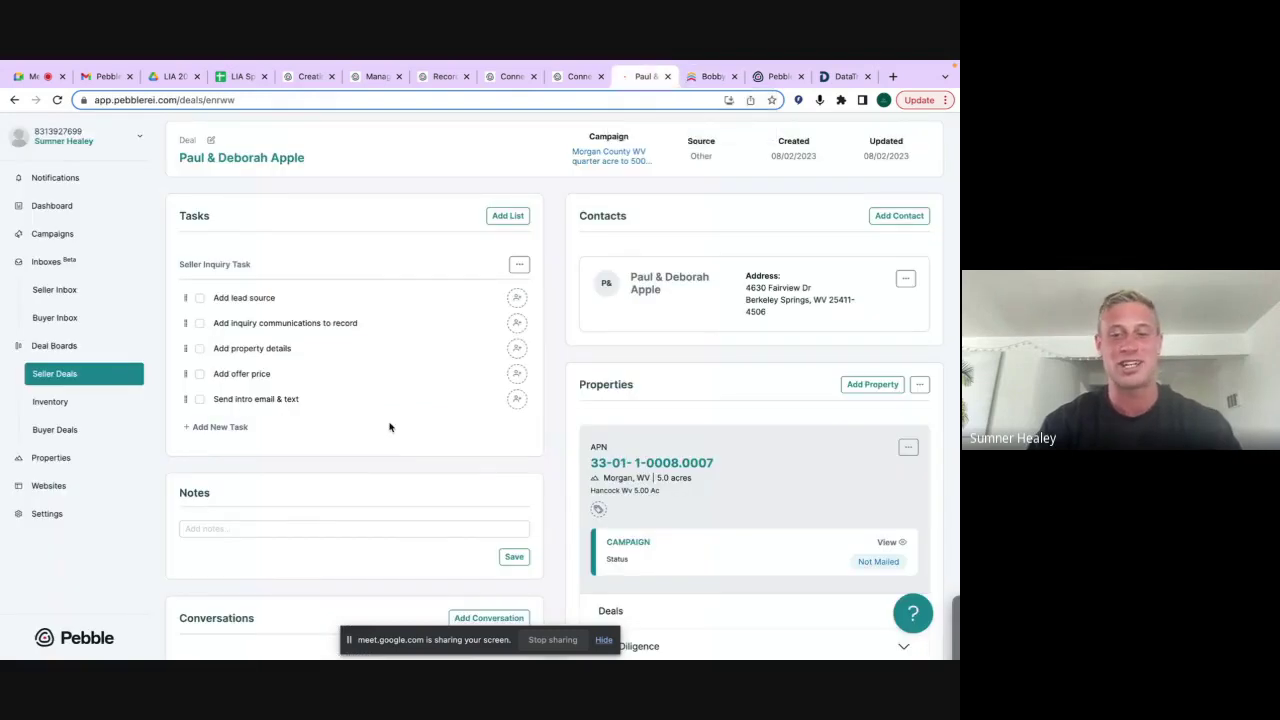
pyautogui.scroll(-1, 390, 427)
pyautogui.scroll(2, 390, 428)
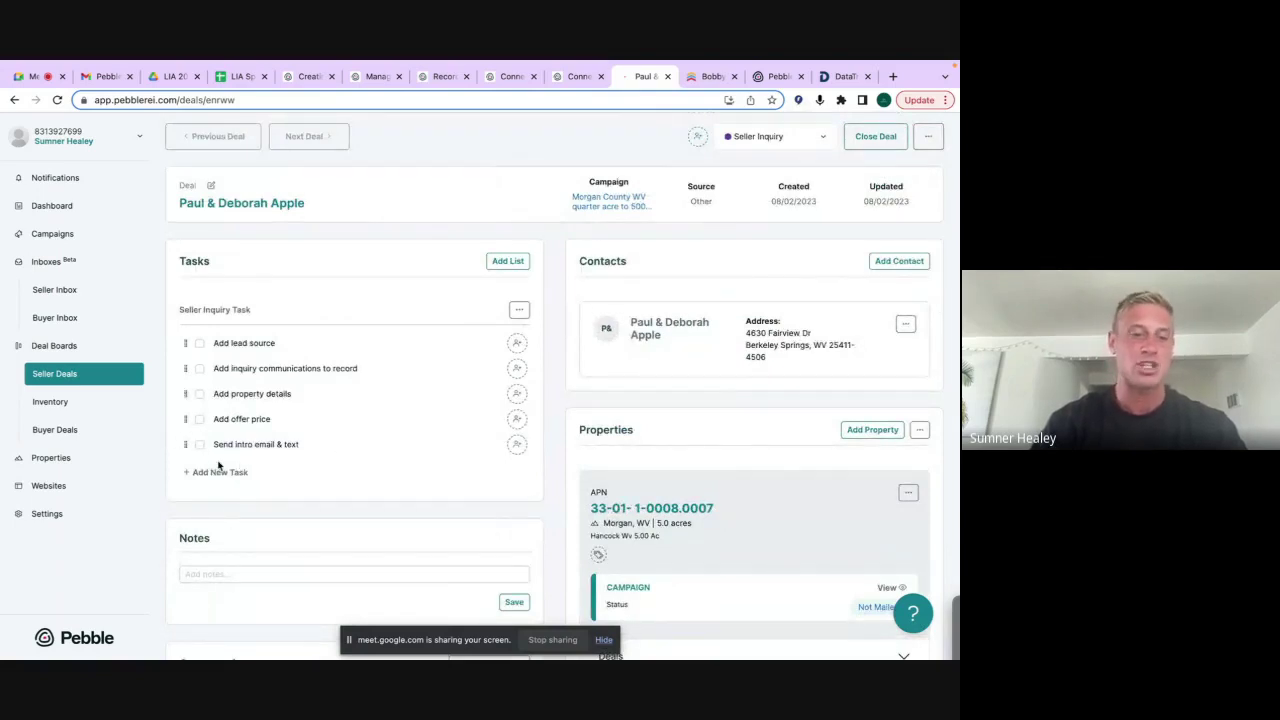
pyautogui.scroll(-2, 247, 470)
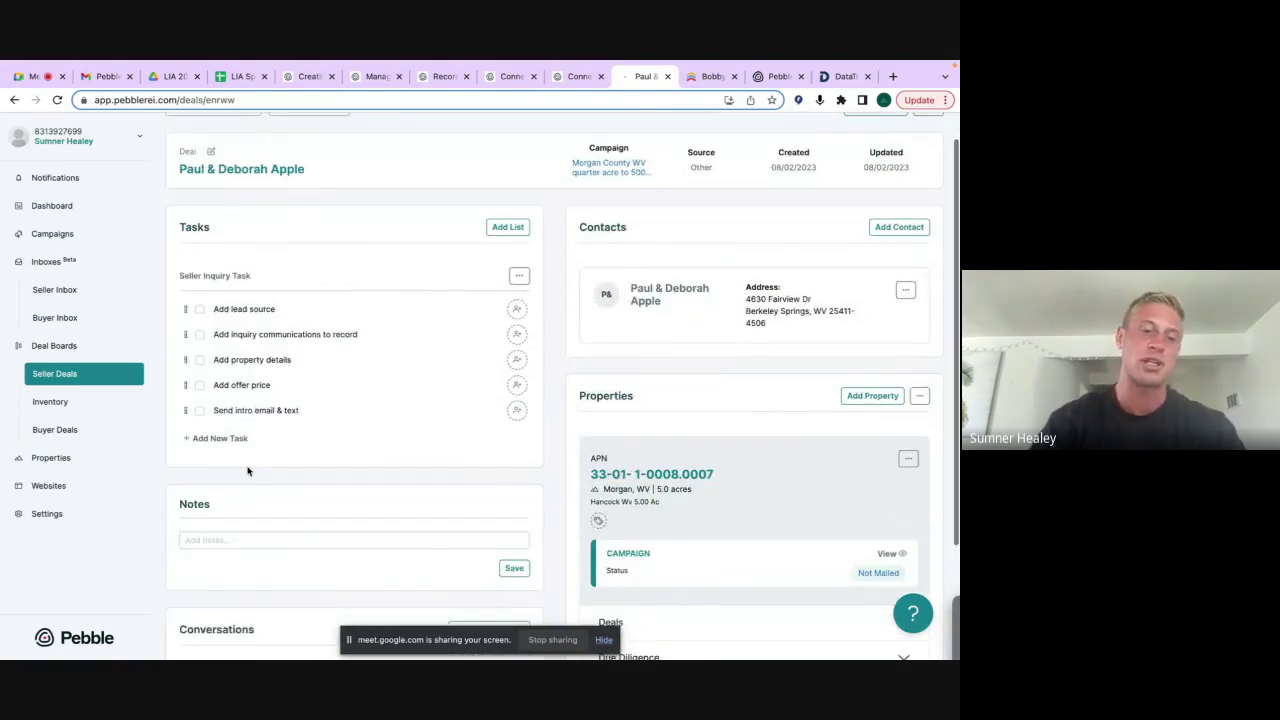
# Begin a note on the deal with the line "Source: LC" followed by an "Inquiry:" line
pyautogui.click(240, 477)
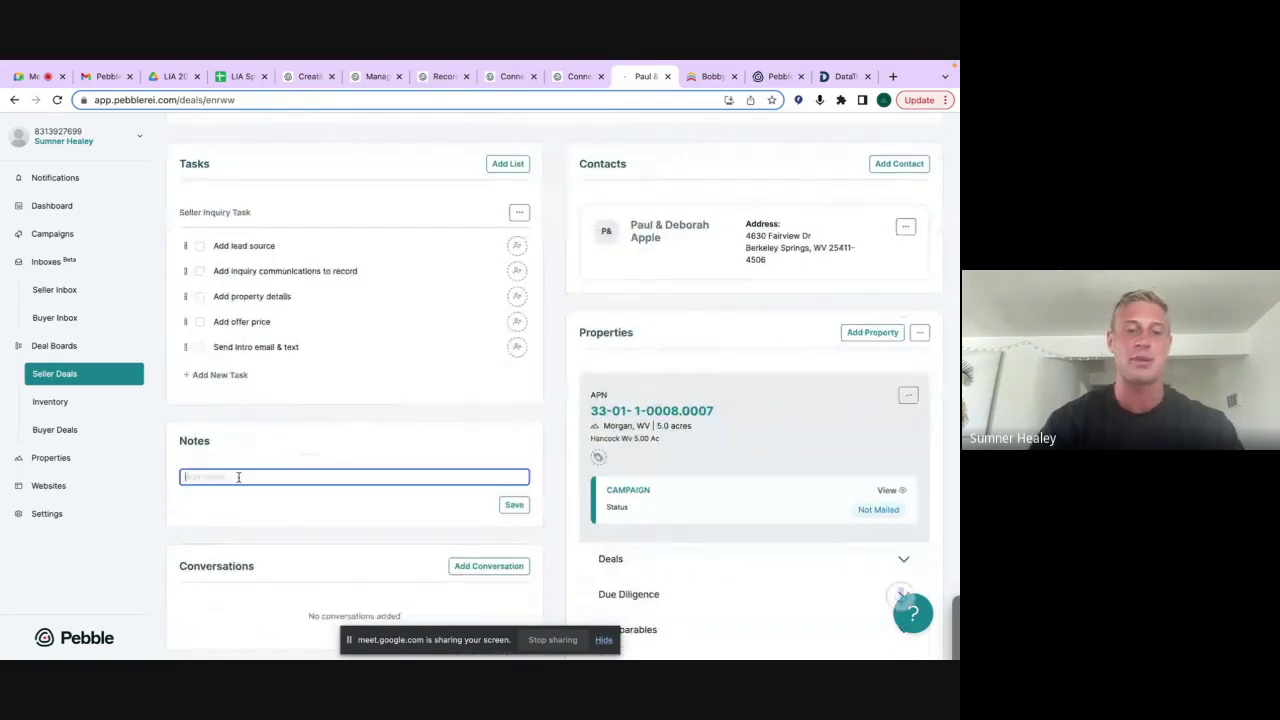
pyautogui.scroll(-1, 250, 472)
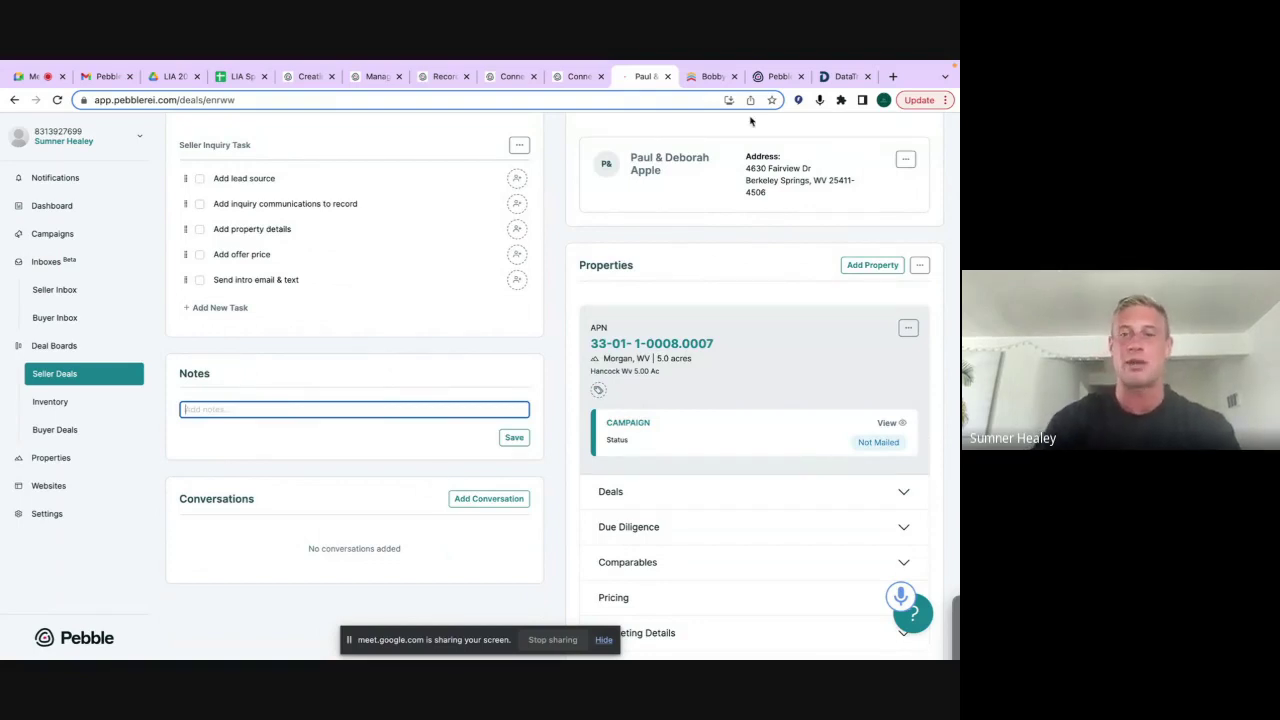
pyautogui.click(705, 79)
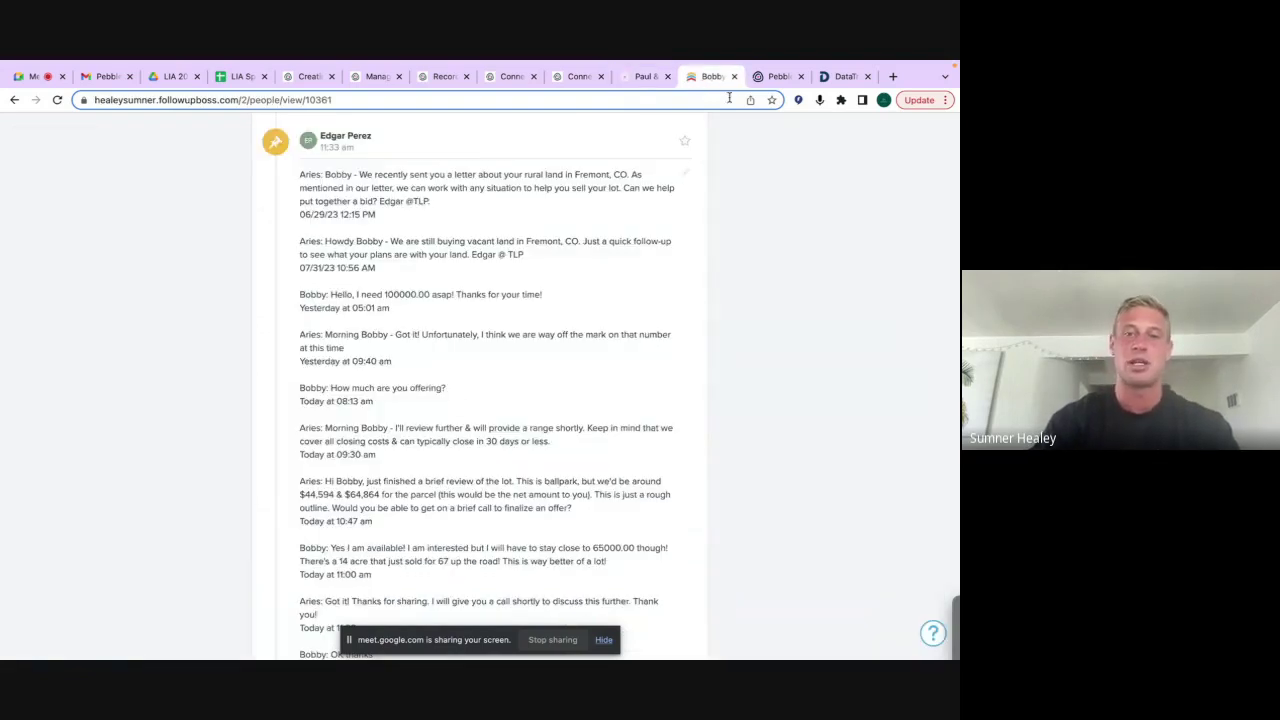
pyautogui.click(637, 78)
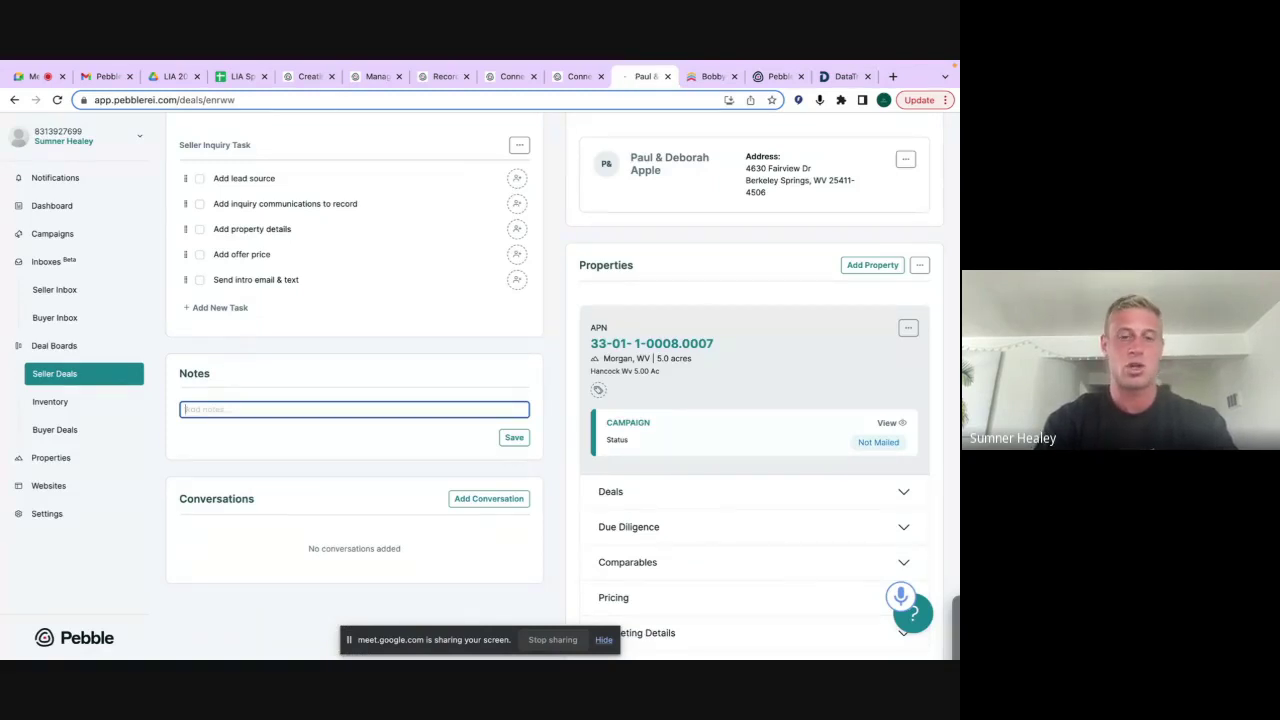
pyautogui.write('Source: LC')
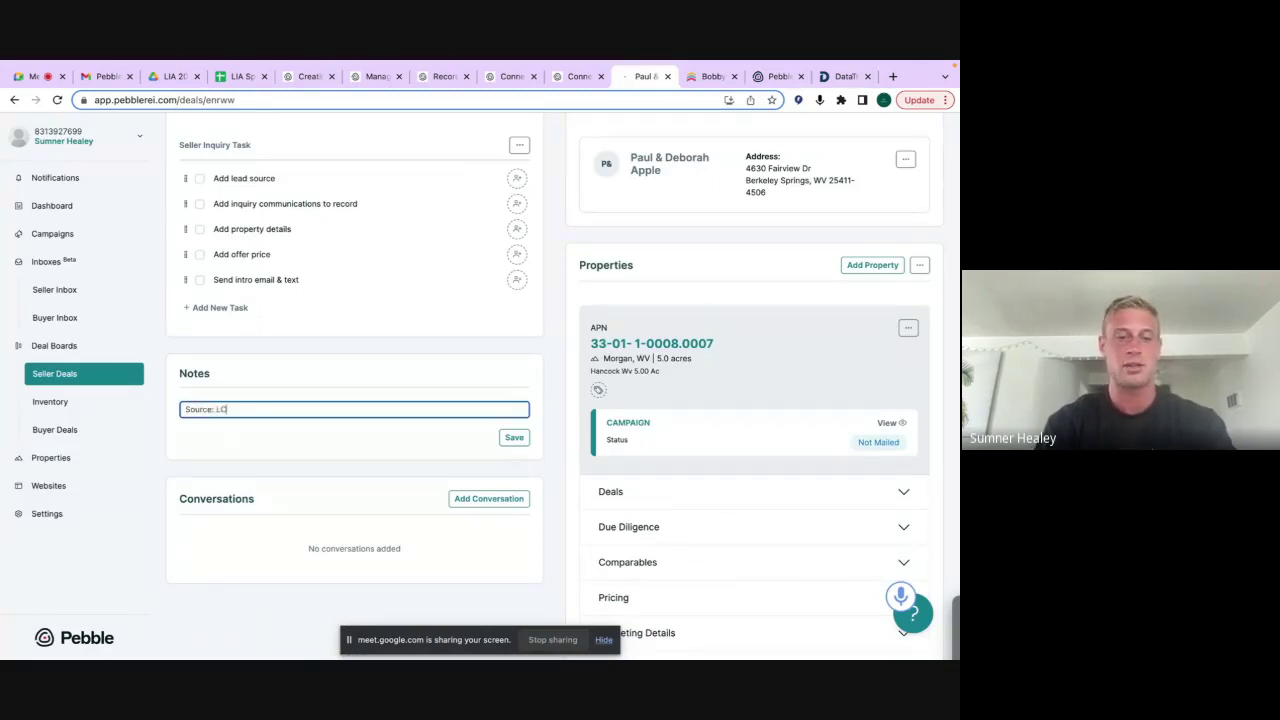
pyautogui.press('Return')
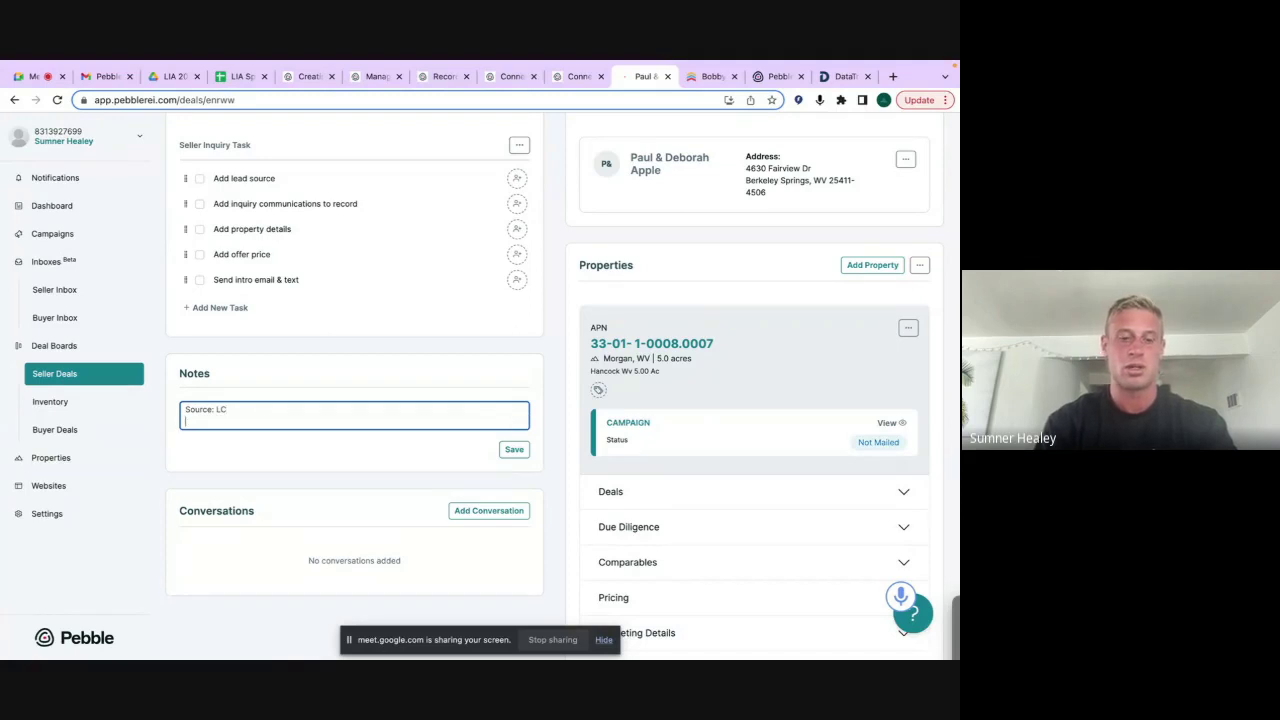
pyautogui.write('Inquiry:')
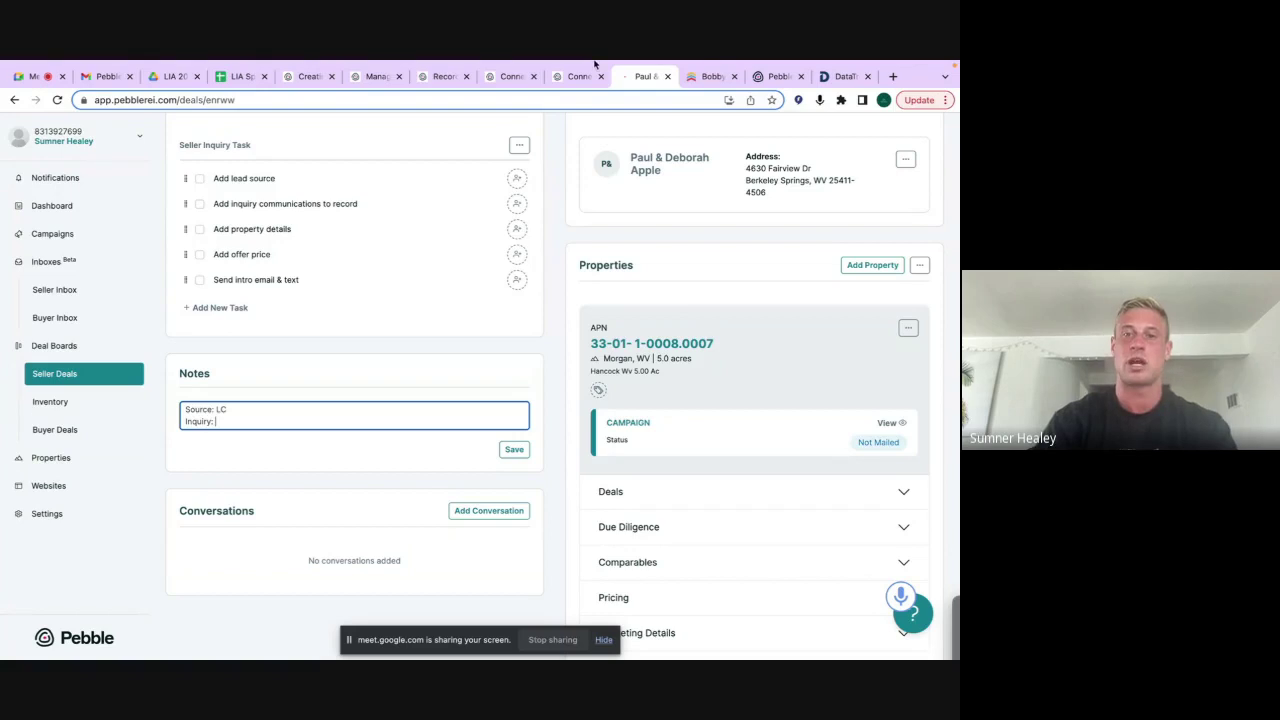
# Copy the full seller text conversation from the Follow Up Boss lead into the deal note's Inquiry line in Pebble, enclosed in quotation marks
pyautogui.click(693, 113)
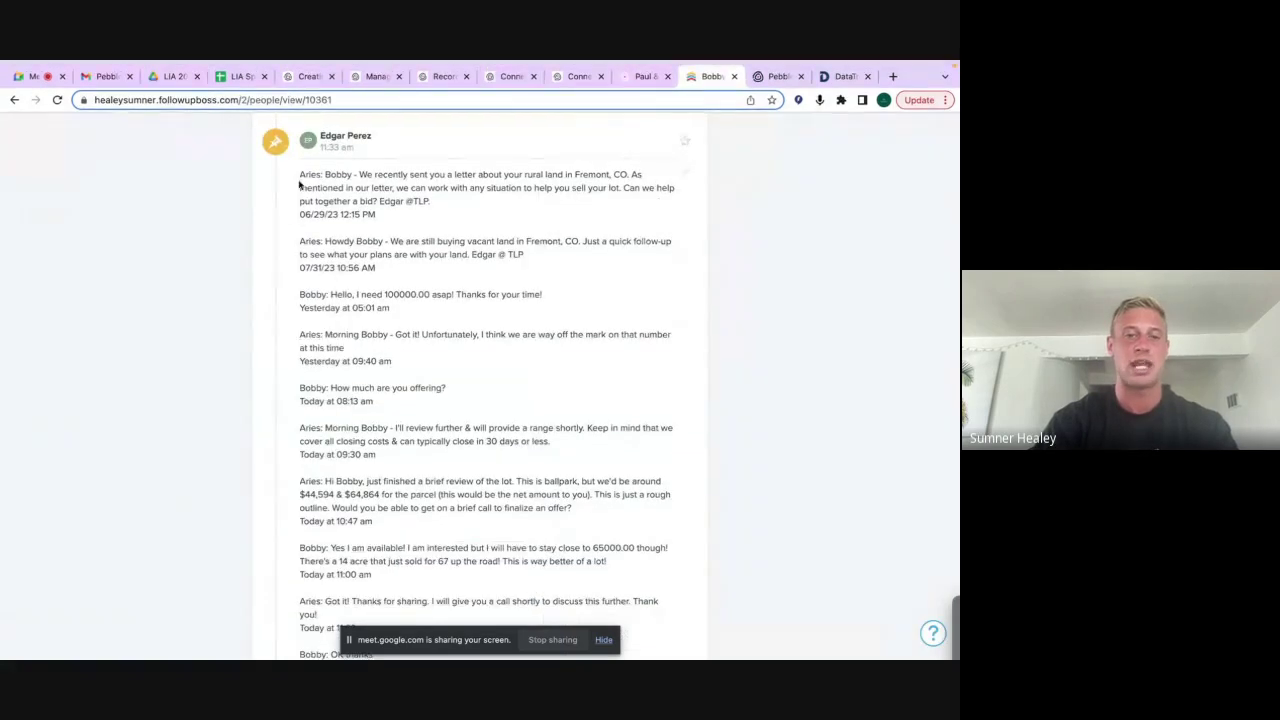
pyautogui.moveTo(300, 172); pyautogui.dragTo(497, 580)
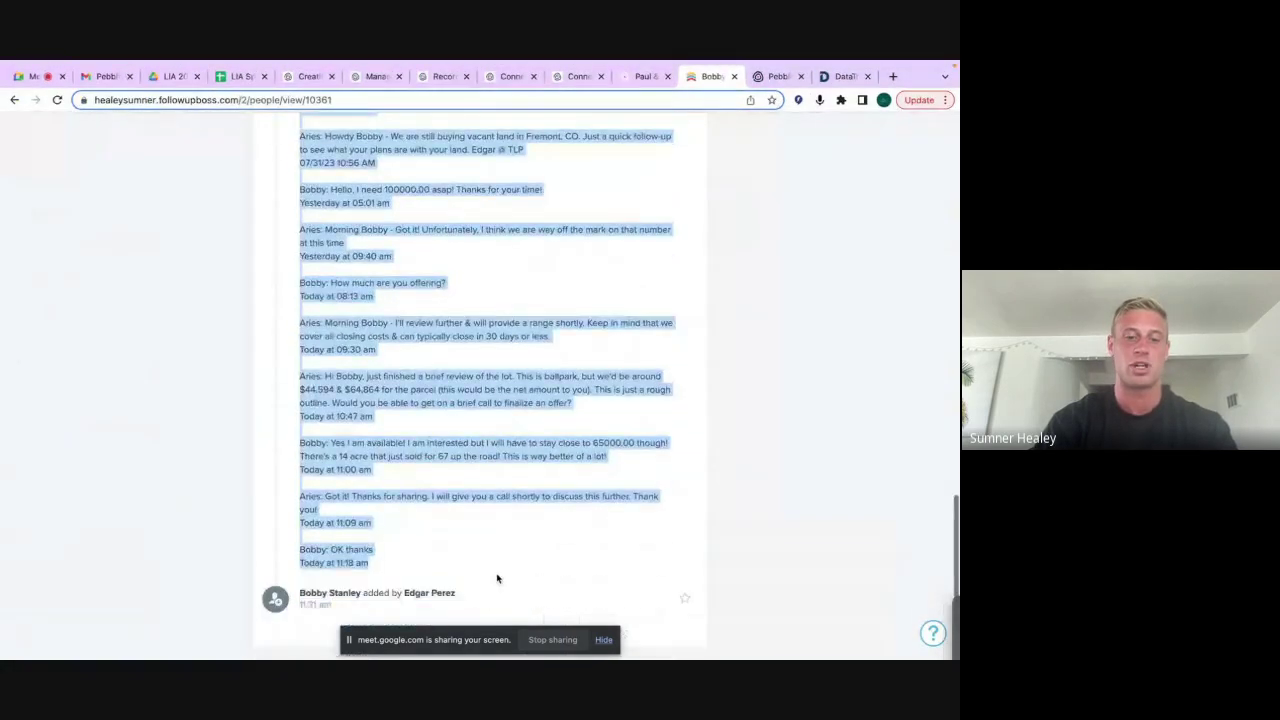
pyautogui.click(642, 111)
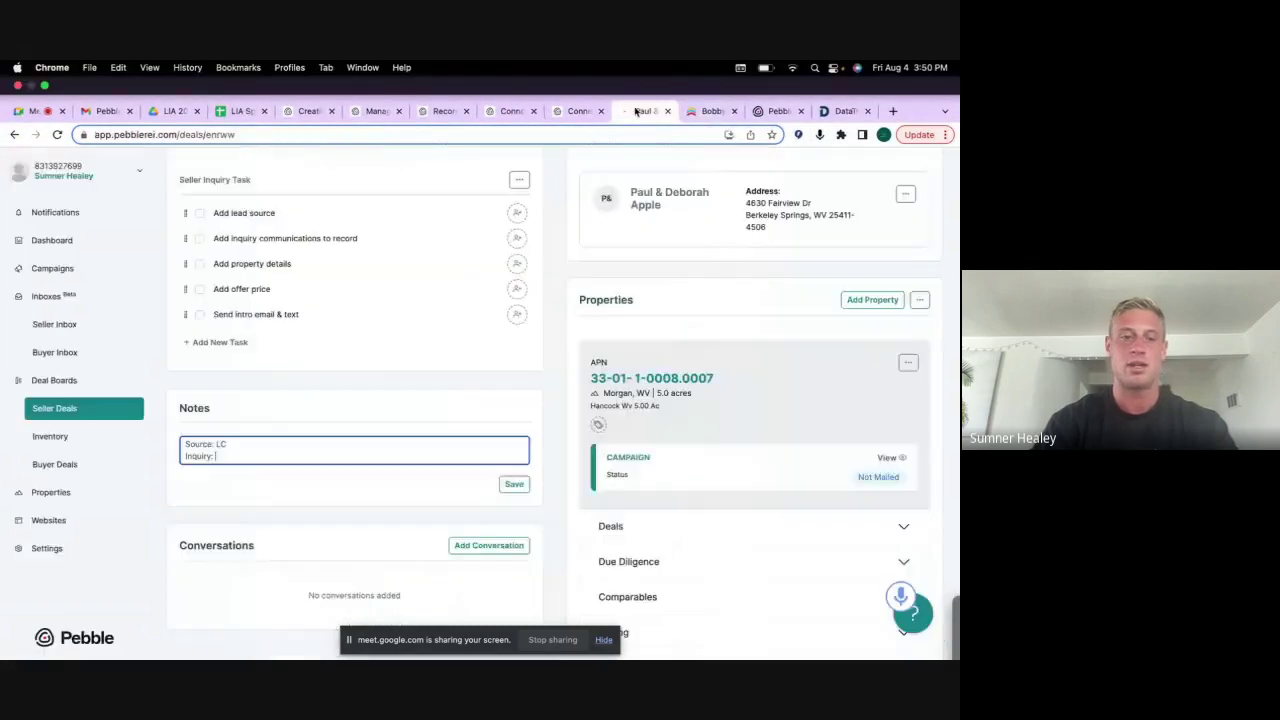
pyautogui.press('super+v')
pyautogui.scroll(-5, 309, 286)
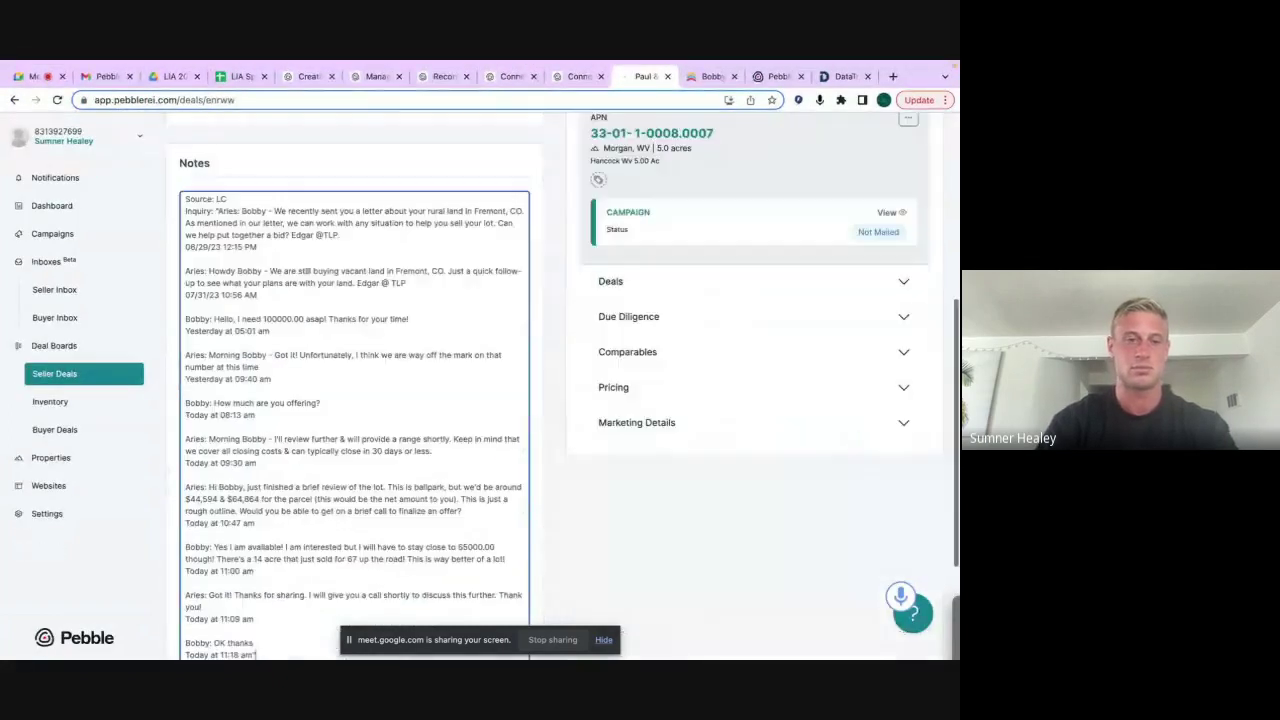
pyautogui.scroll(5, 309, 286)
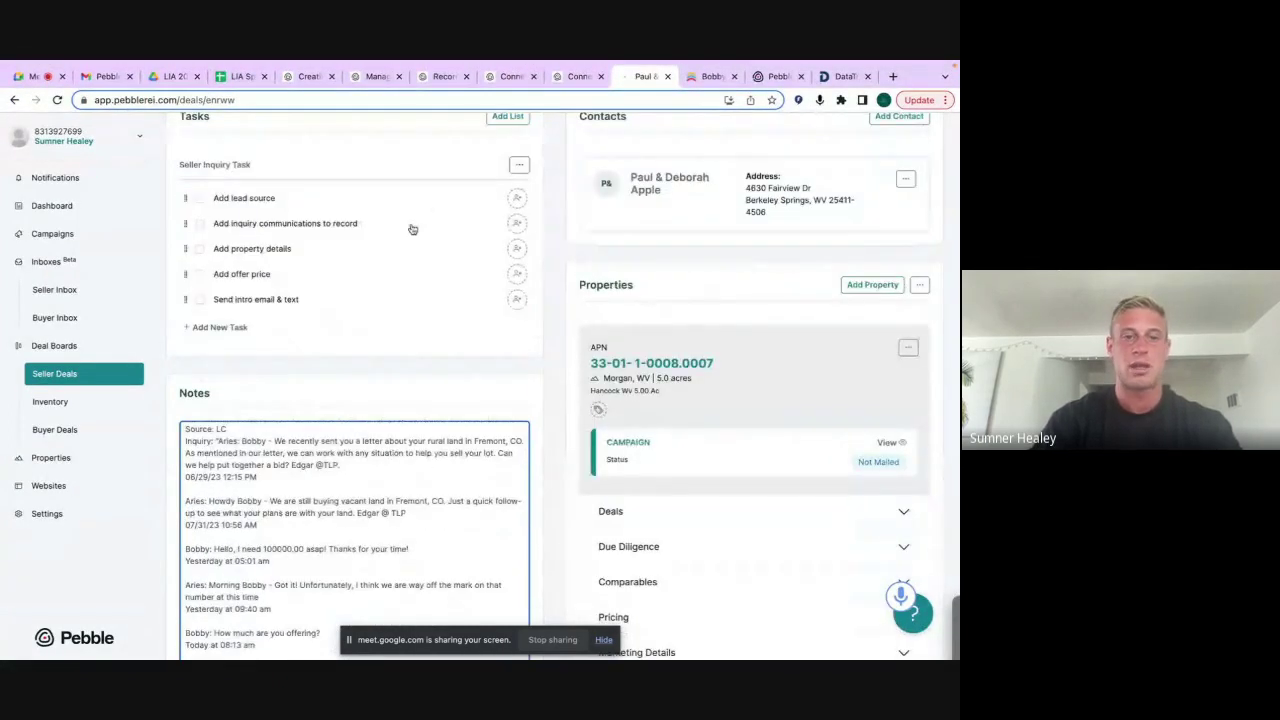
# Switch to DataTree, open the Costilla parcel's Property Detail Report and save it as a PDF
pyautogui.click(698, 79)
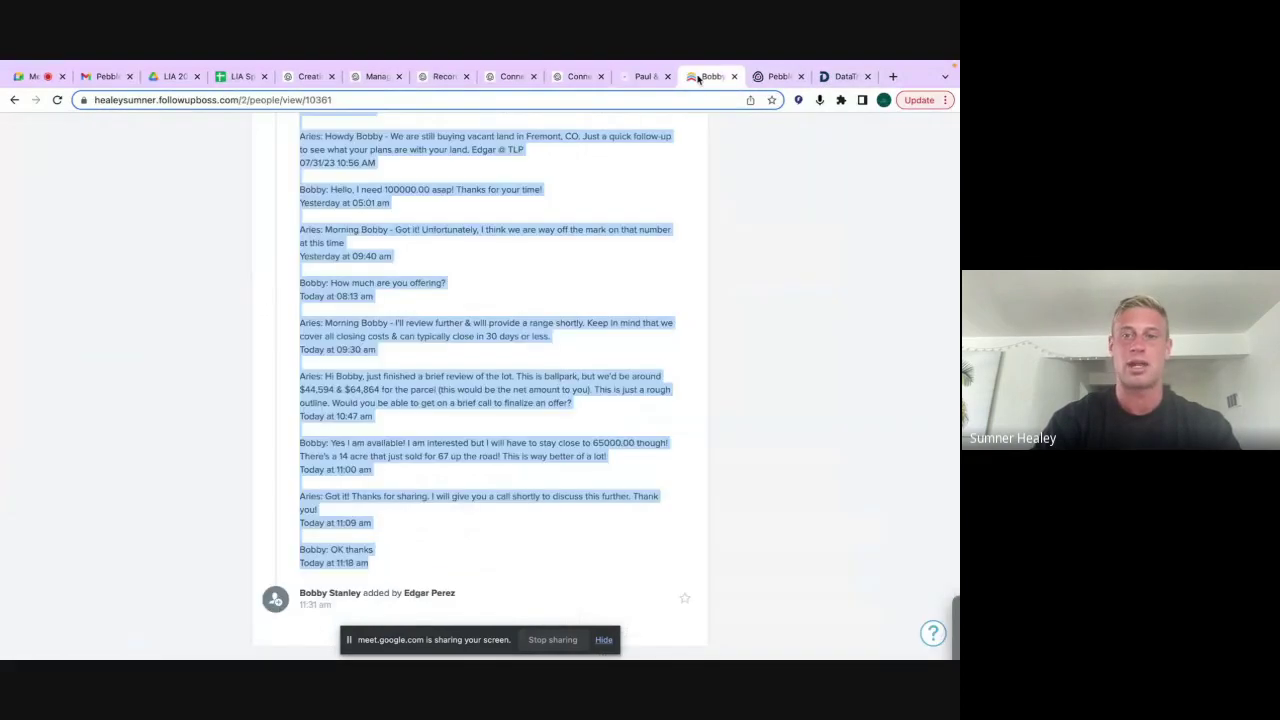
pyautogui.click(840, 77)
pyautogui.click(78, 285)
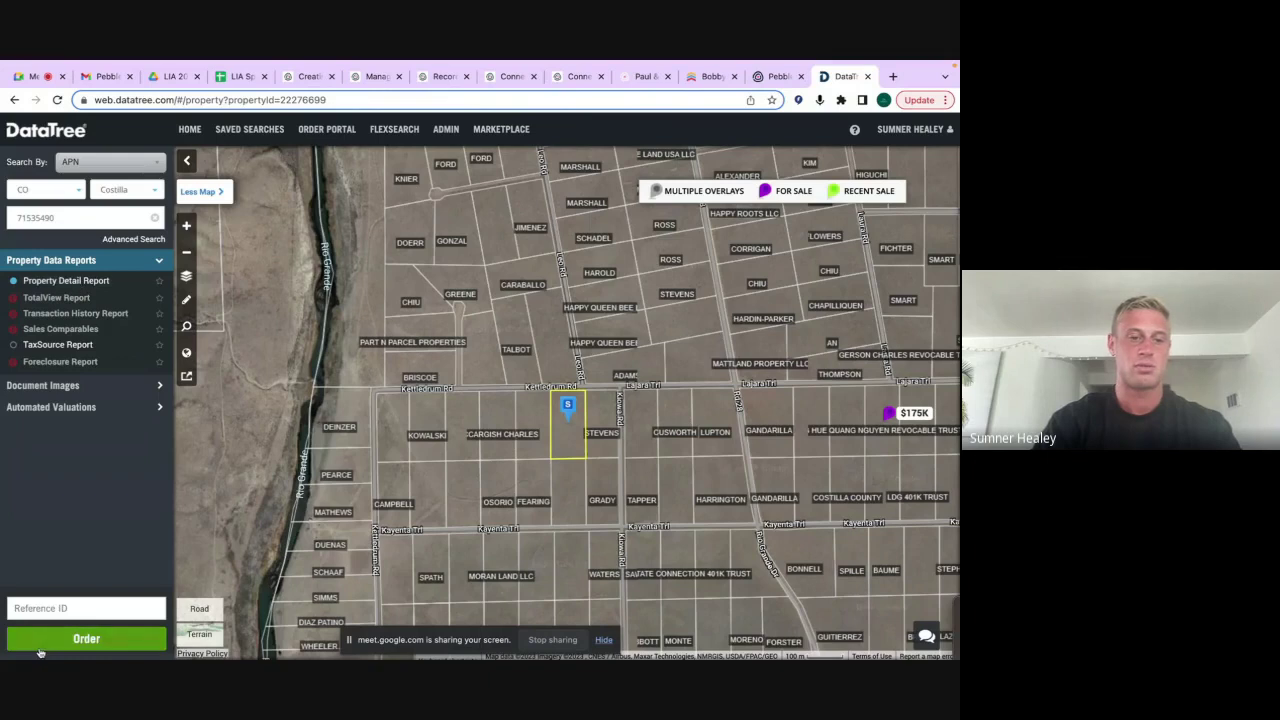
pyautogui.click(226, 191)
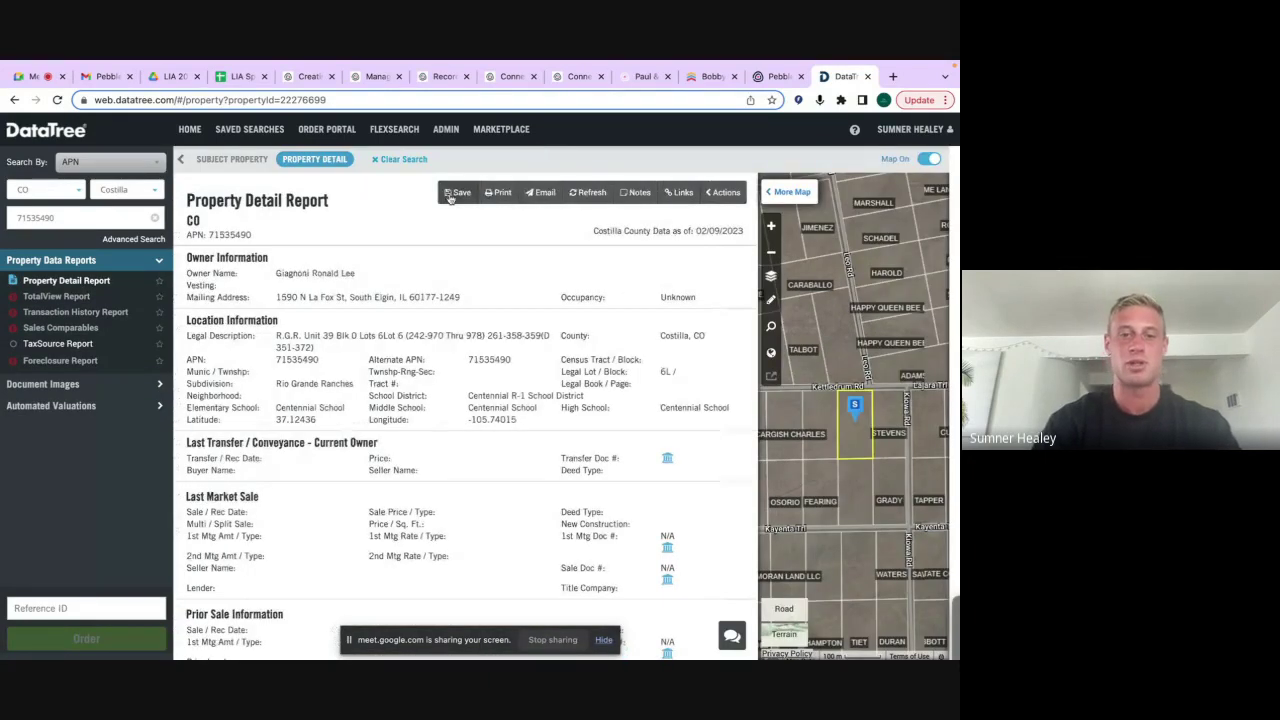
pyautogui.click(450, 193)
pyautogui.click(648, 297)
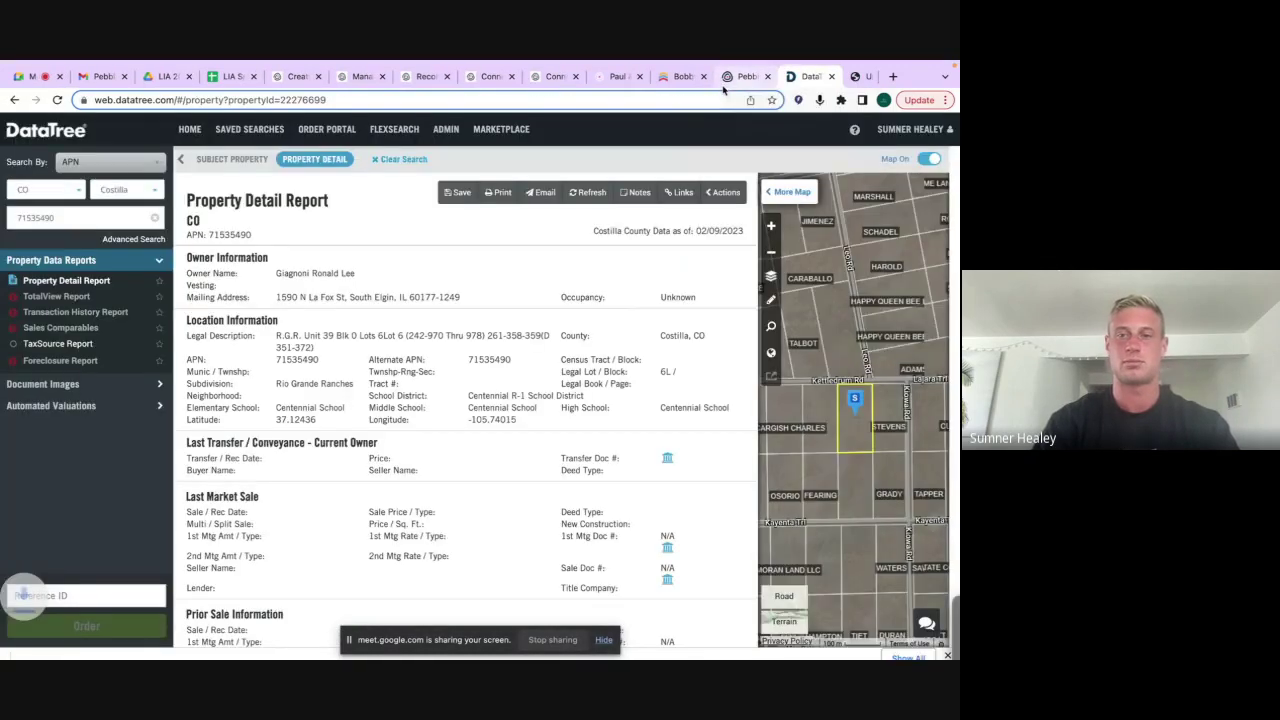
# Return to the Pebble deal, start a new paragraph after the pasted conversation in the note, and review the task list above it
pyautogui.click(738, 78)
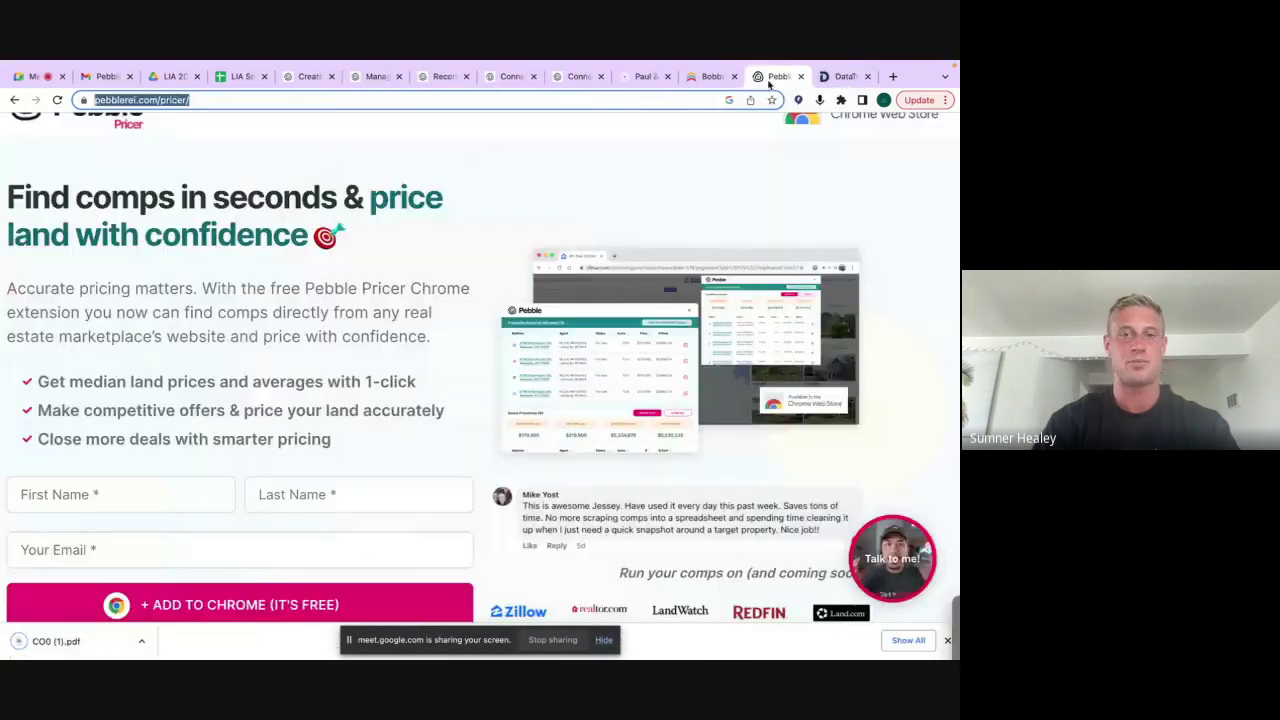
pyautogui.click(685, 77)
pyautogui.click(625, 78)
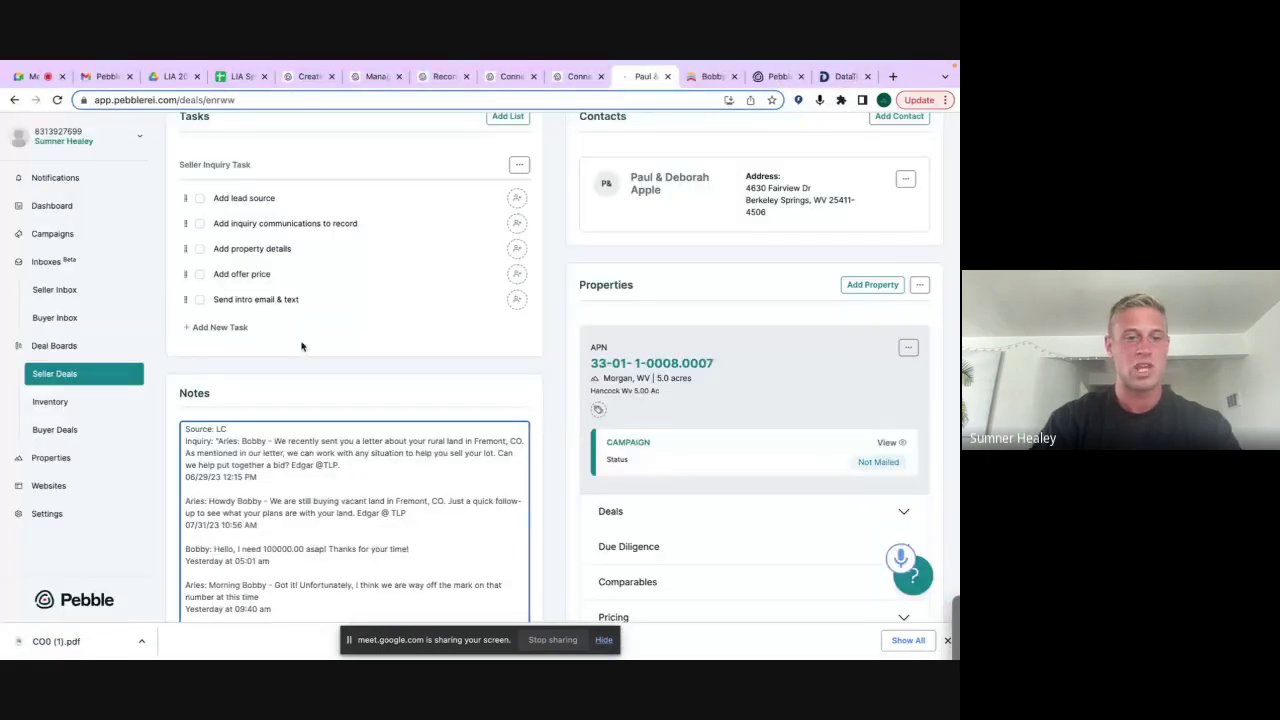
pyautogui.scroll(-5, 303, 343)
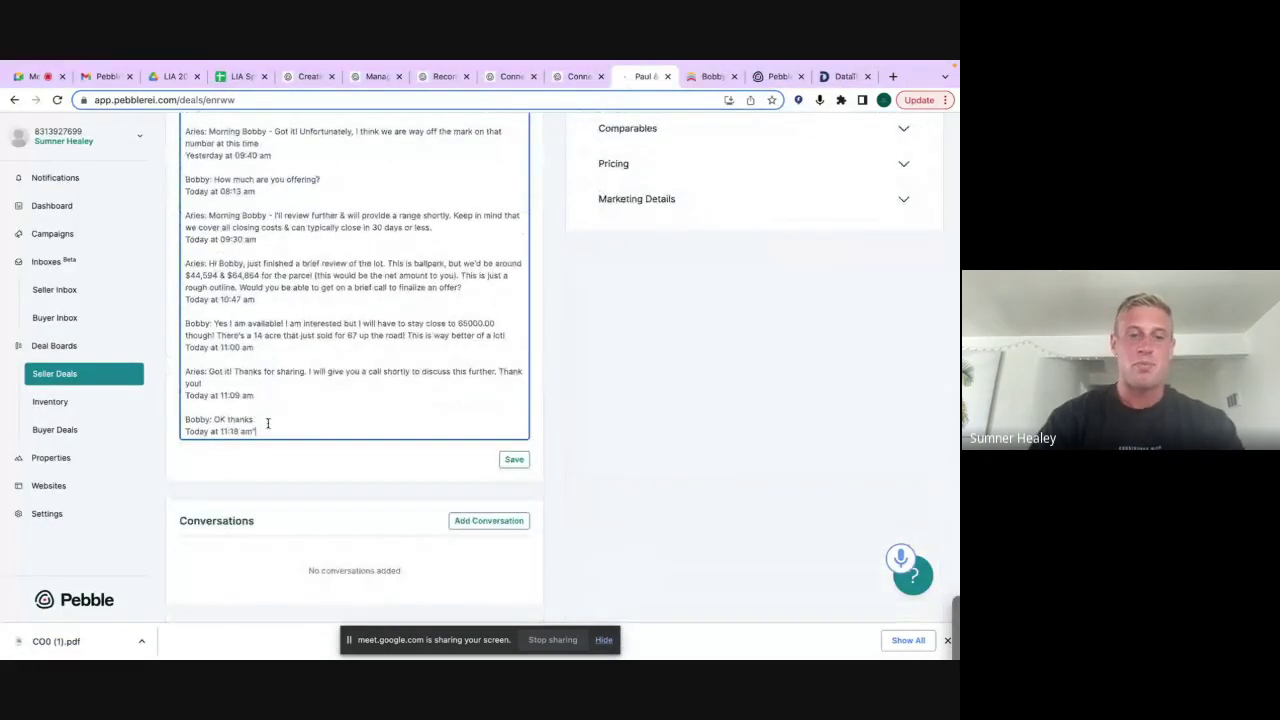
pyautogui.click(267, 423)
pyautogui.press('Return')
pyautogui.press('Return')
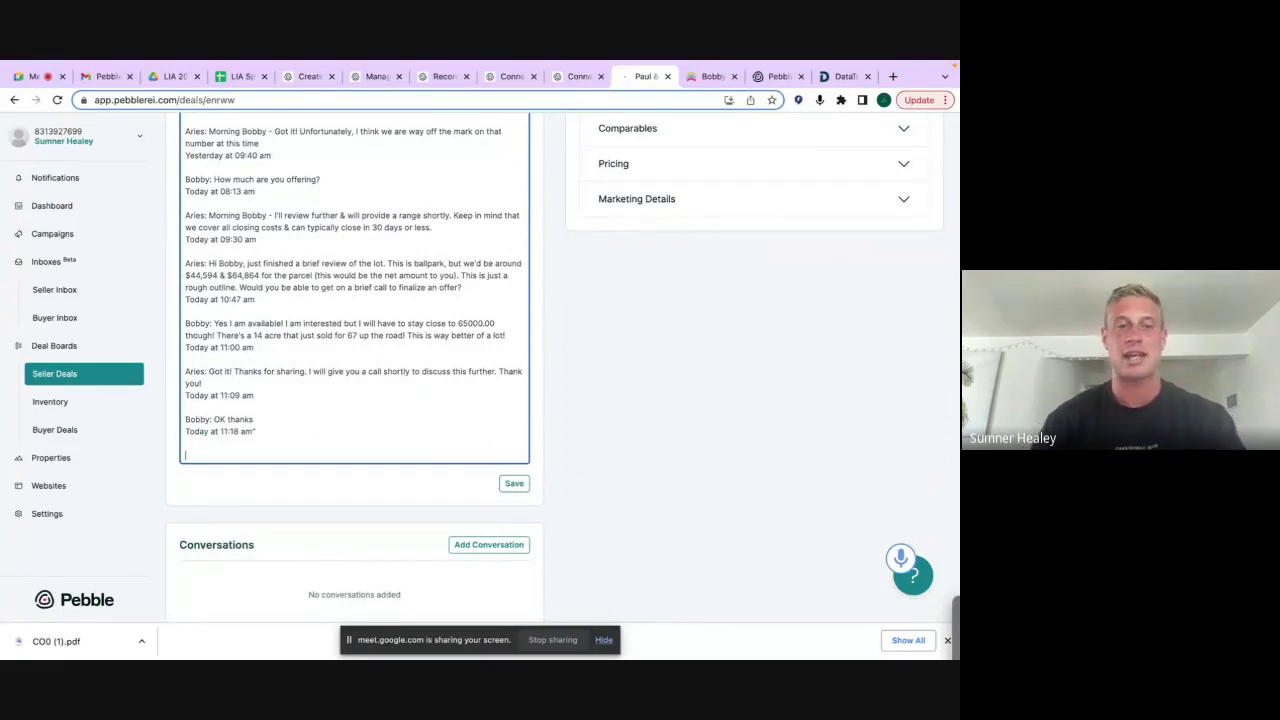
pyautogui.scroll(8, 554, 370)
pyautogui.scroll(1, 280, 518)
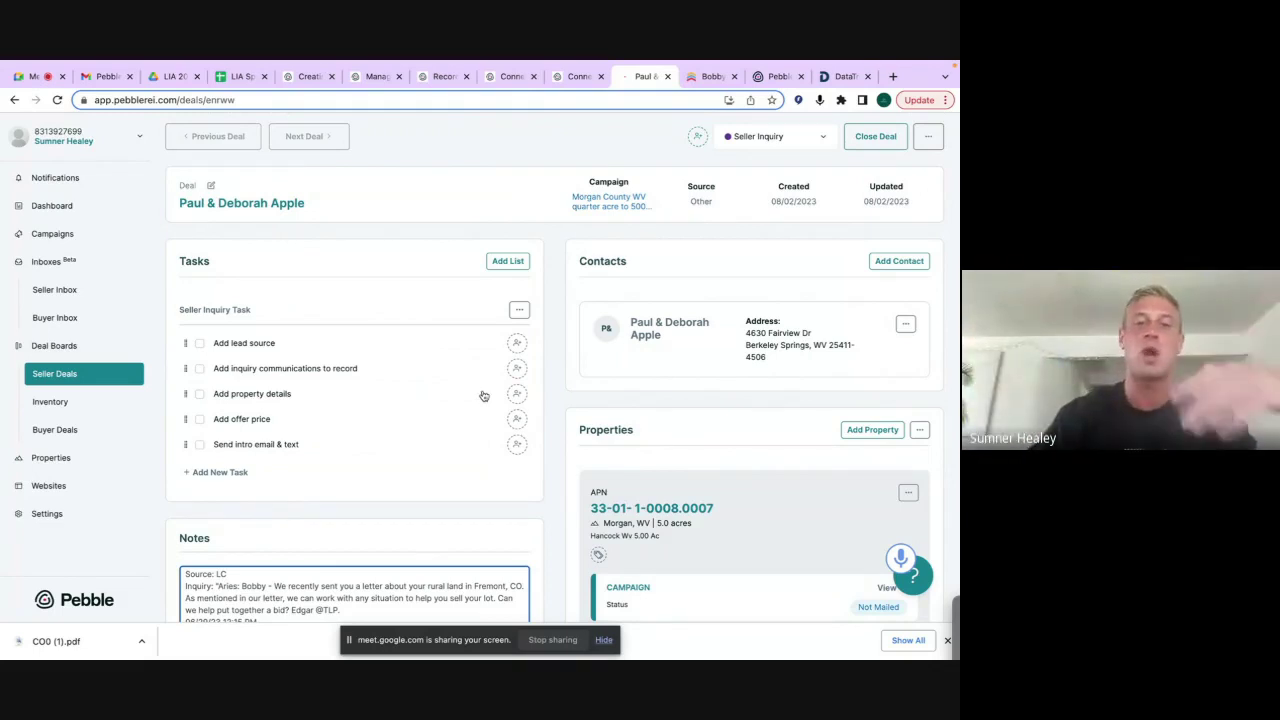
pyautogui.scroll(-3, 486, 394)
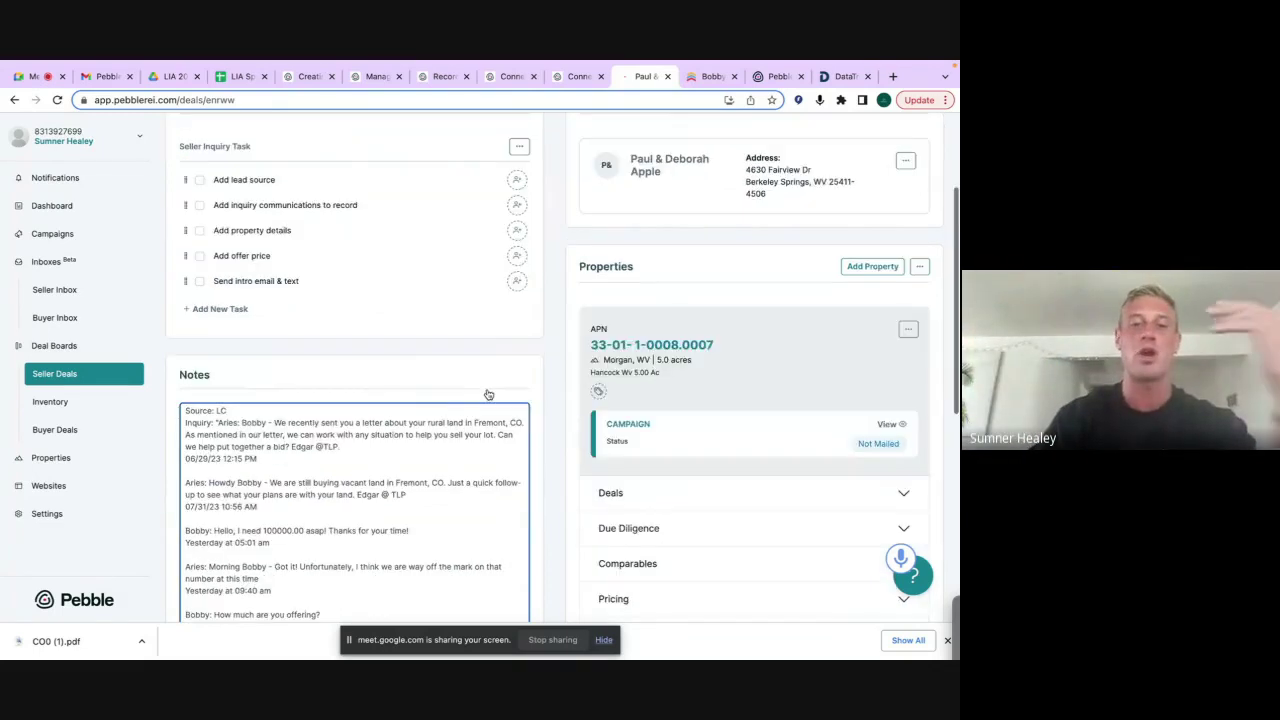
# Go back to the Fremont lead in Follow Up Boss and reread the offer range in the seller conversation
pyautogui.click(710, 77)
pyautogui.scroll(1, 458, 355)
pyautogui.scroll(1, 458, 355)
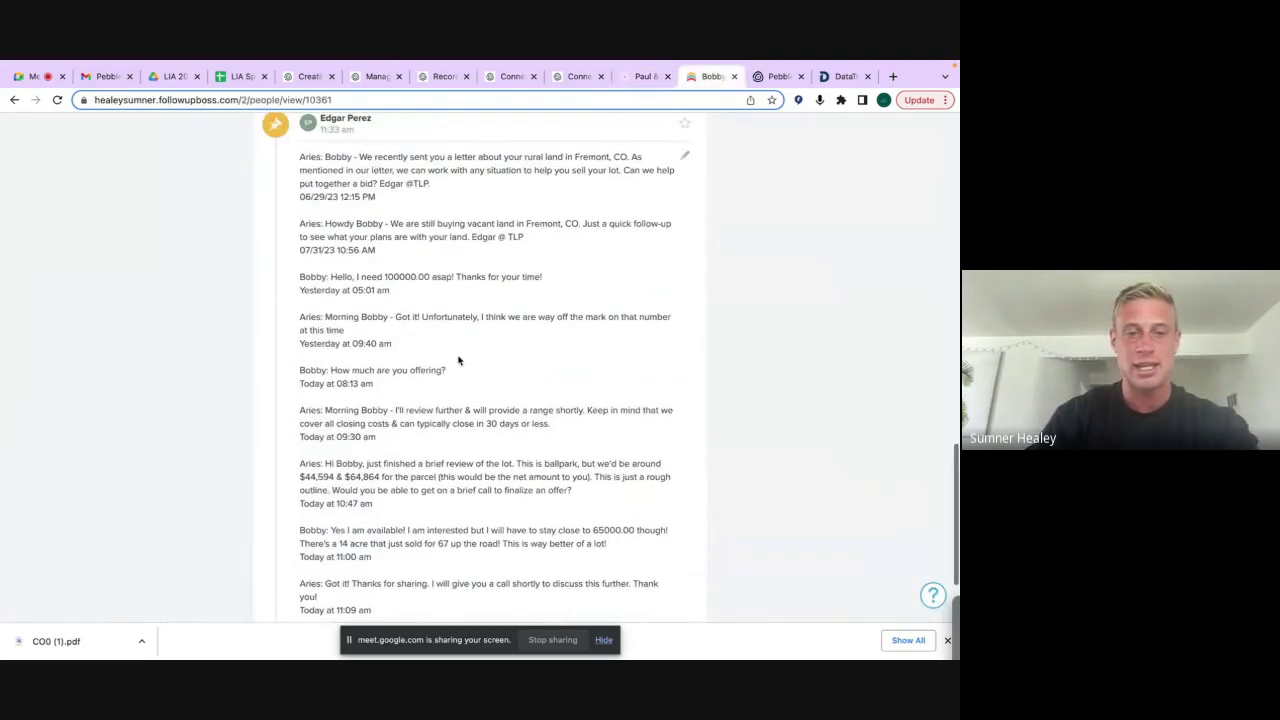
pyautogui.scroll(-2, 450, 358)
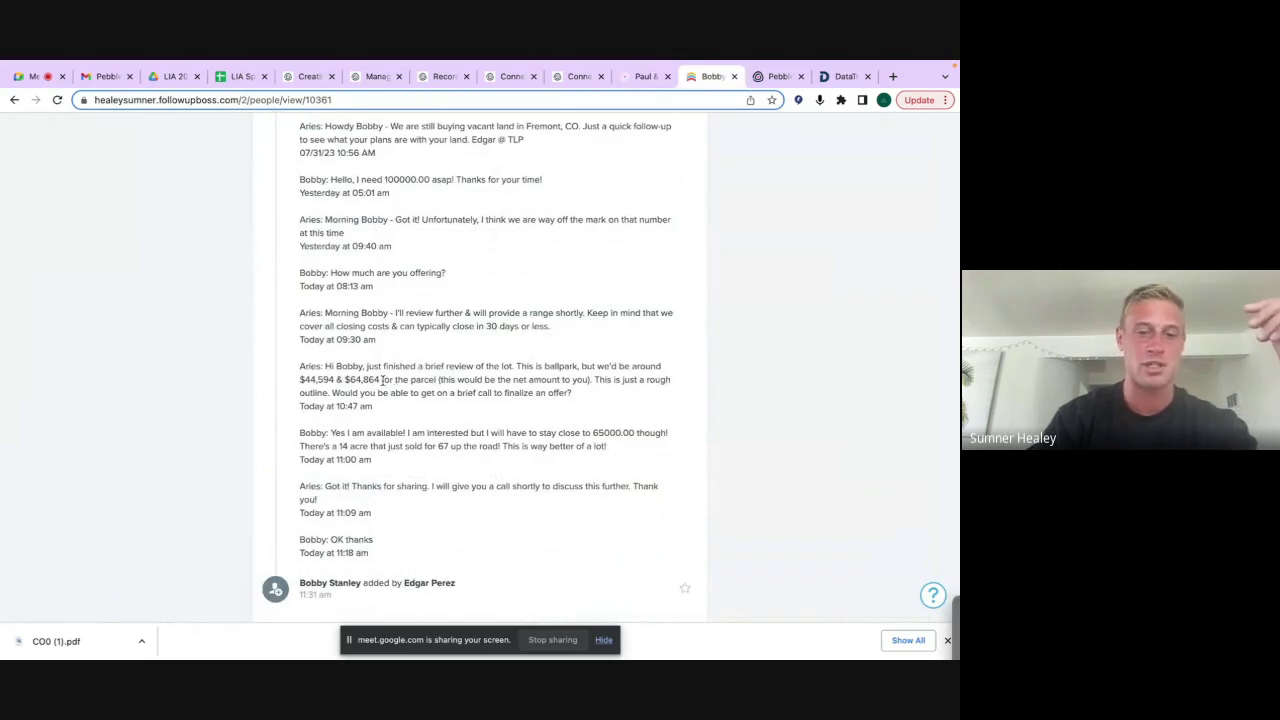
# Copy the offer range $44,594 & $64,864 from the Follow Up Boss conversation into the Pebble deal note as "Offer Price:" and save the note
pyautogui.moveTo(381, 381); pyautogui.dragTo(300, 382)
pyautogui.hotkey('ctrl', 'c')
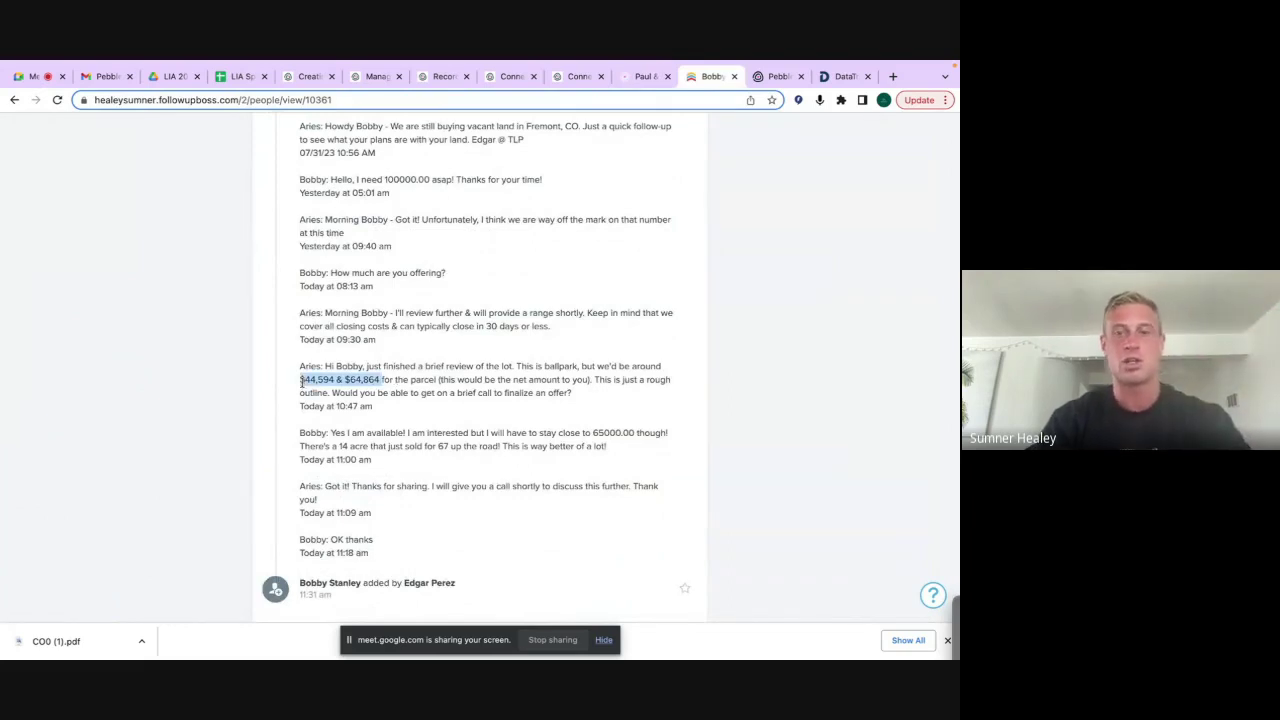
pyautogui.click(645, 76)
pyautogui.scroll(-5, 443, 275)
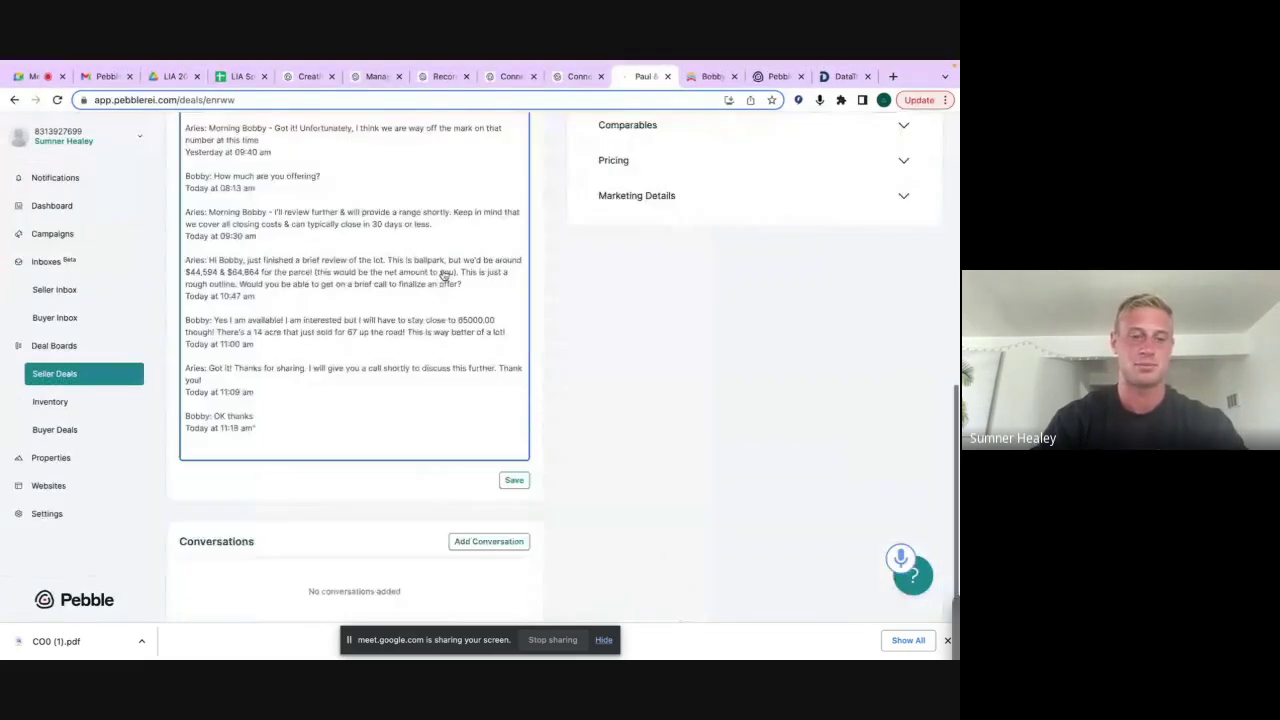
pyautogui.write('Offer Pr')
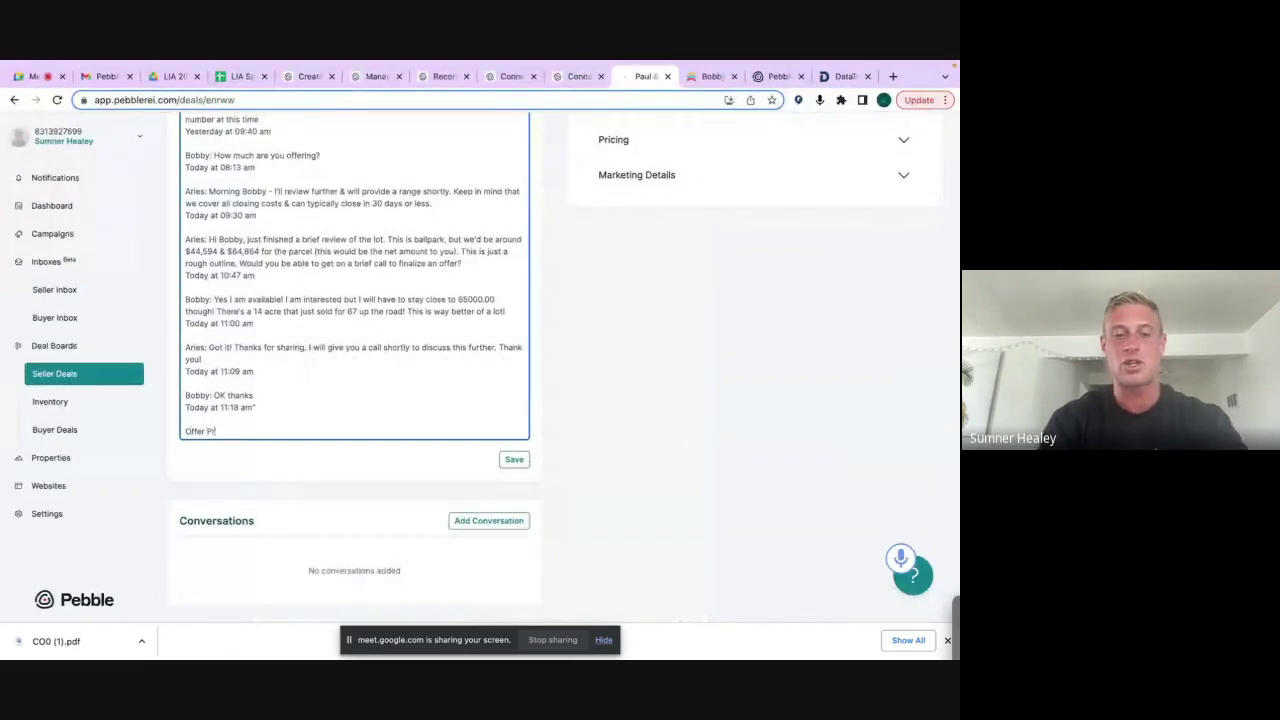
pyautogui.write('ice:')
pyautogui.hotkey('ctrl', 'v')
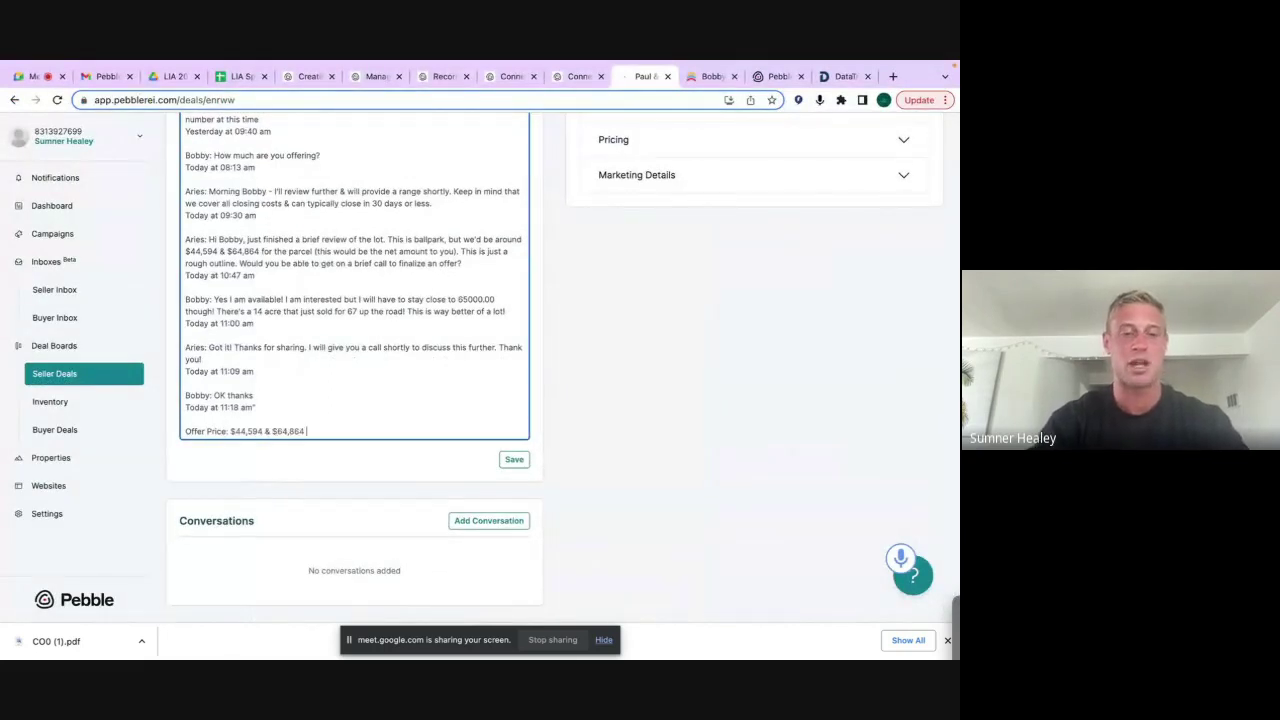
pyautogui.scroll(6, 311, 462)
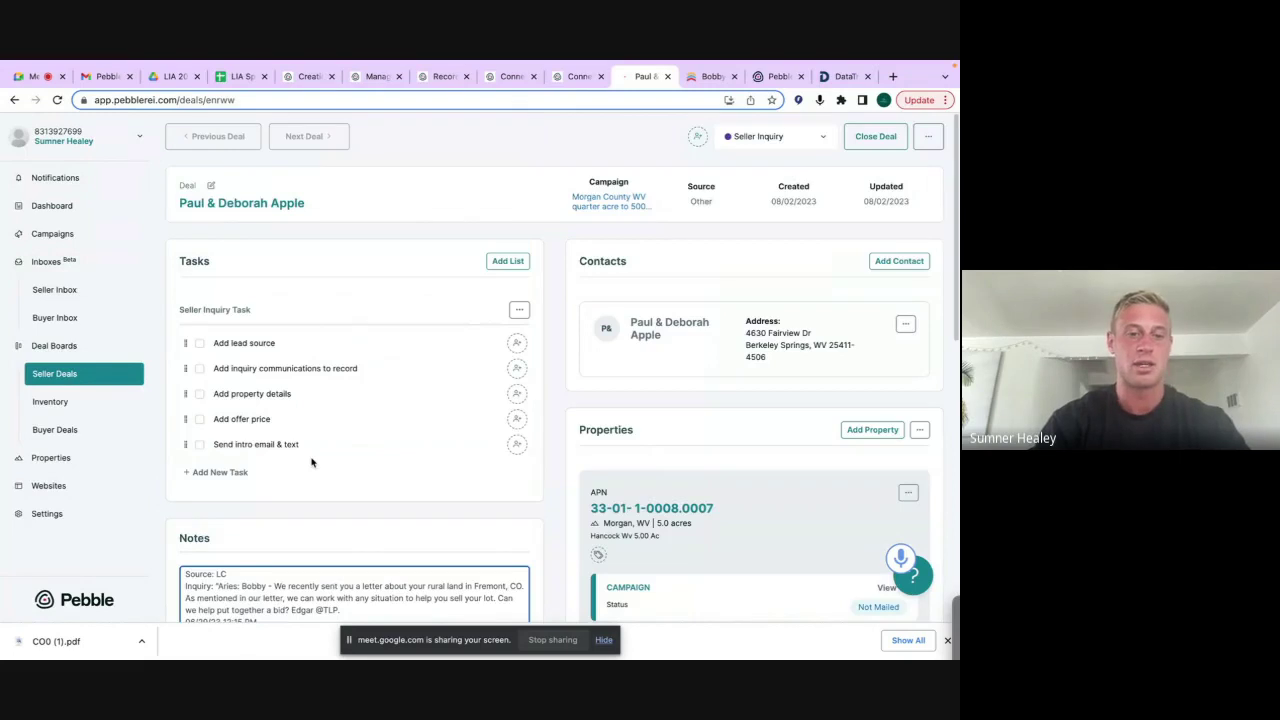
pyautogui.scroll(-10, 311, 462)
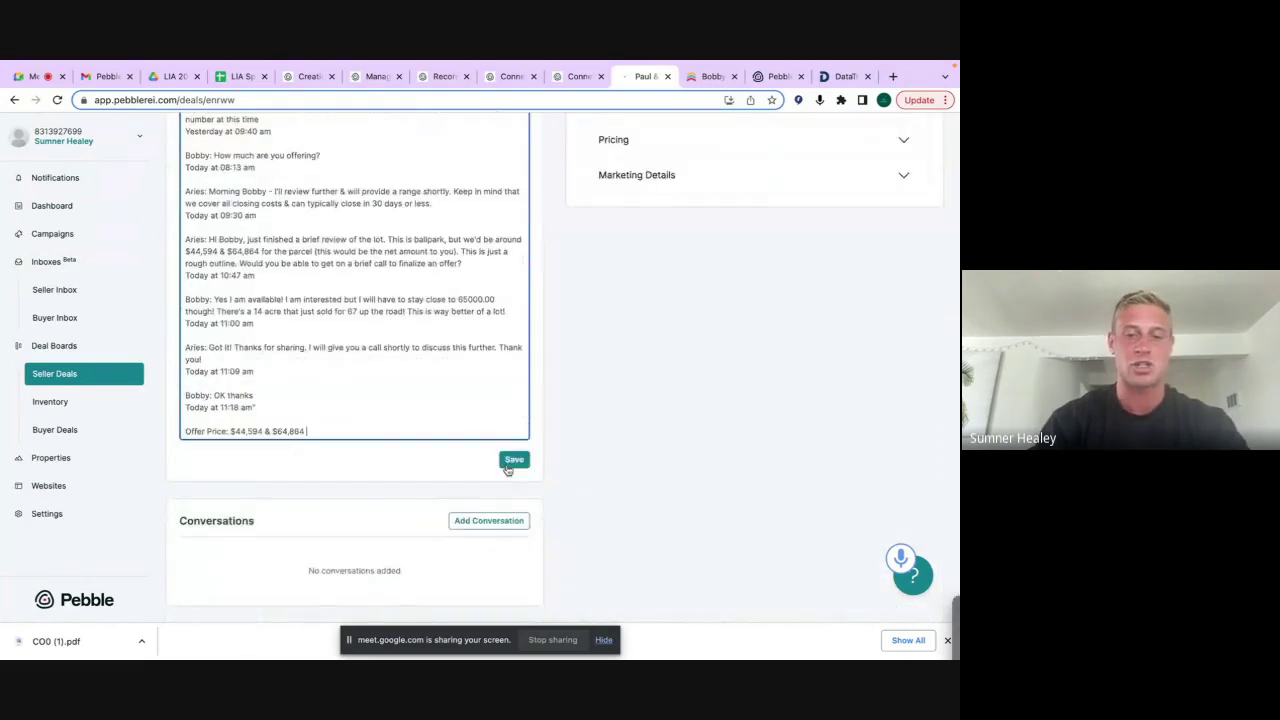
pyautogui.click(512, 460)
# Review the saved note on the deal page and look through the existing properties that can be added to the deal
pyautogui.scroll(-3, 654, 434)
pyautogui.scroll(5, 657, 433)
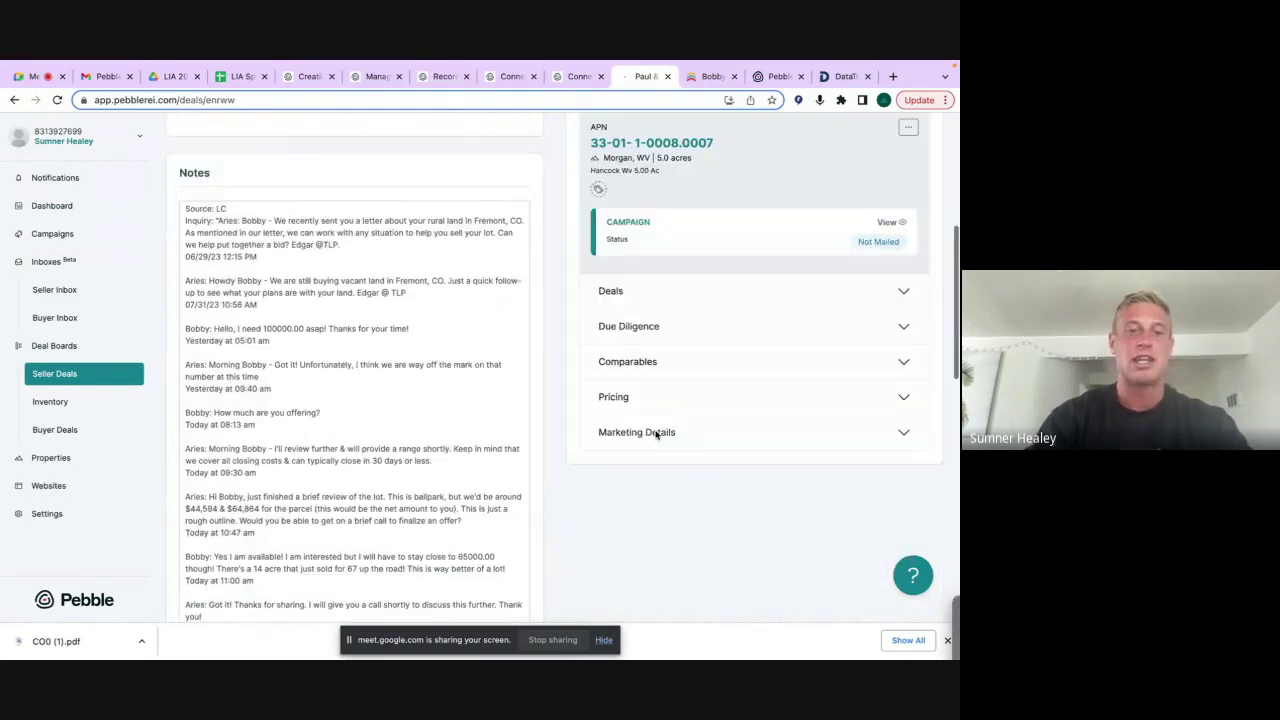
pyautogui.scroll(3, 657, 433)
pyautogui.scroll(-10, 657, 437)
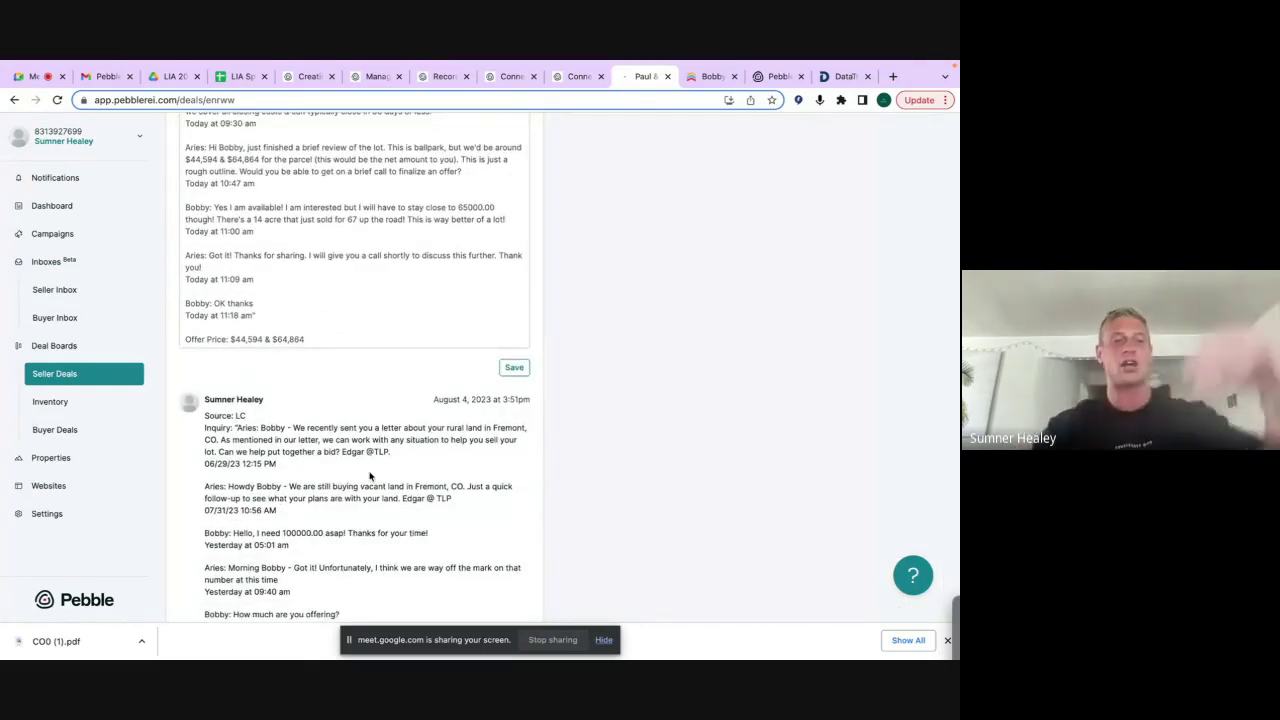
pyautogui.scroll(10, 369, 477)
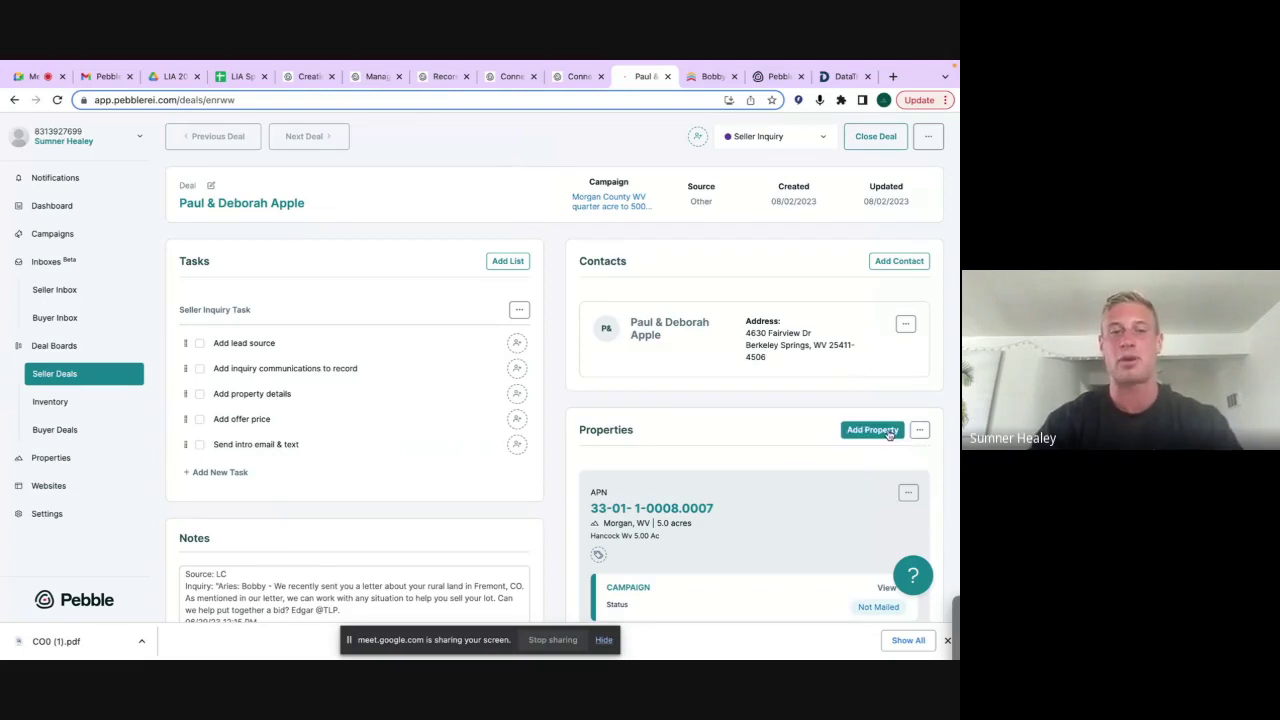
pyautogui.scroll(-1, 764, 430)
pyautogui.scroll(1, 764, 430)
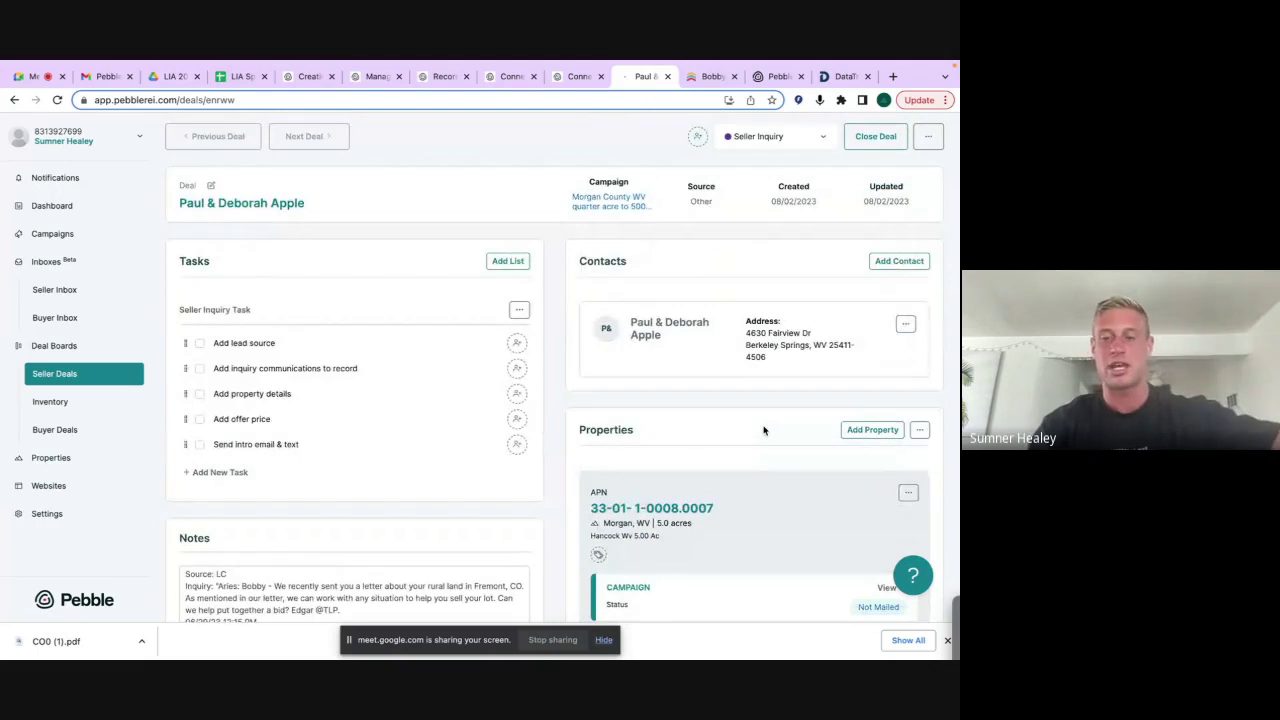
pyautogui.click(872, 430)
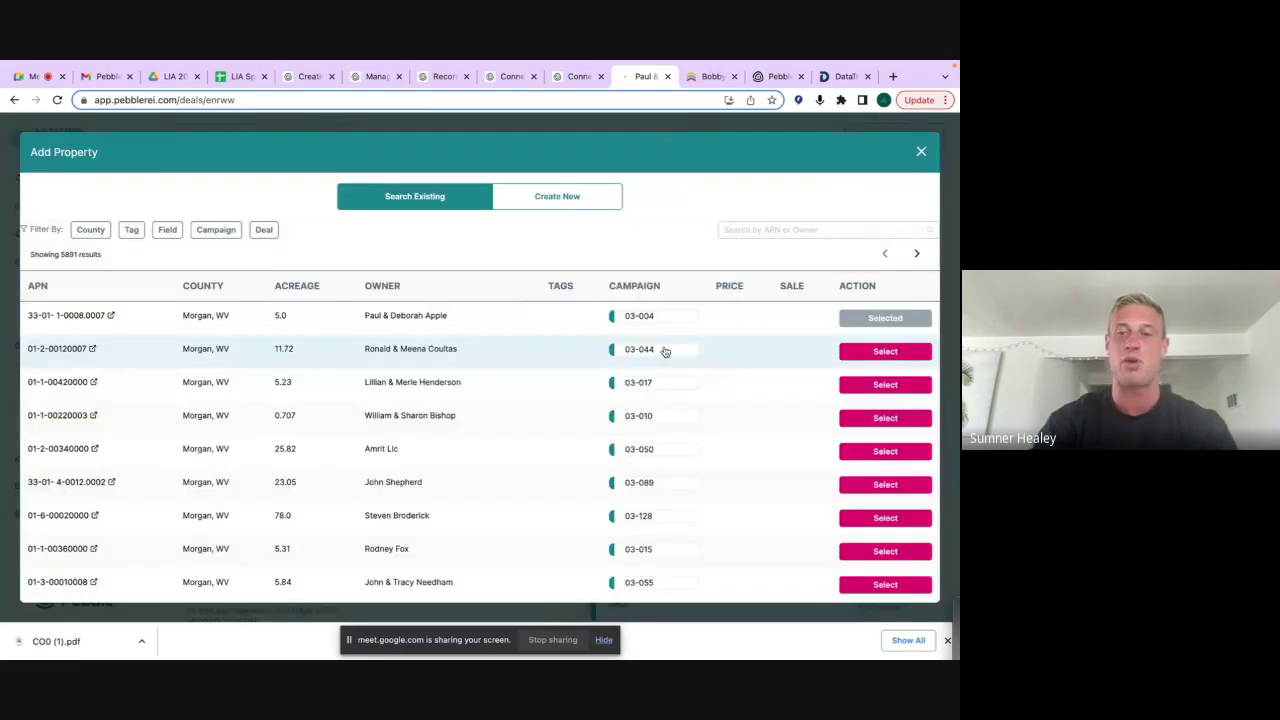
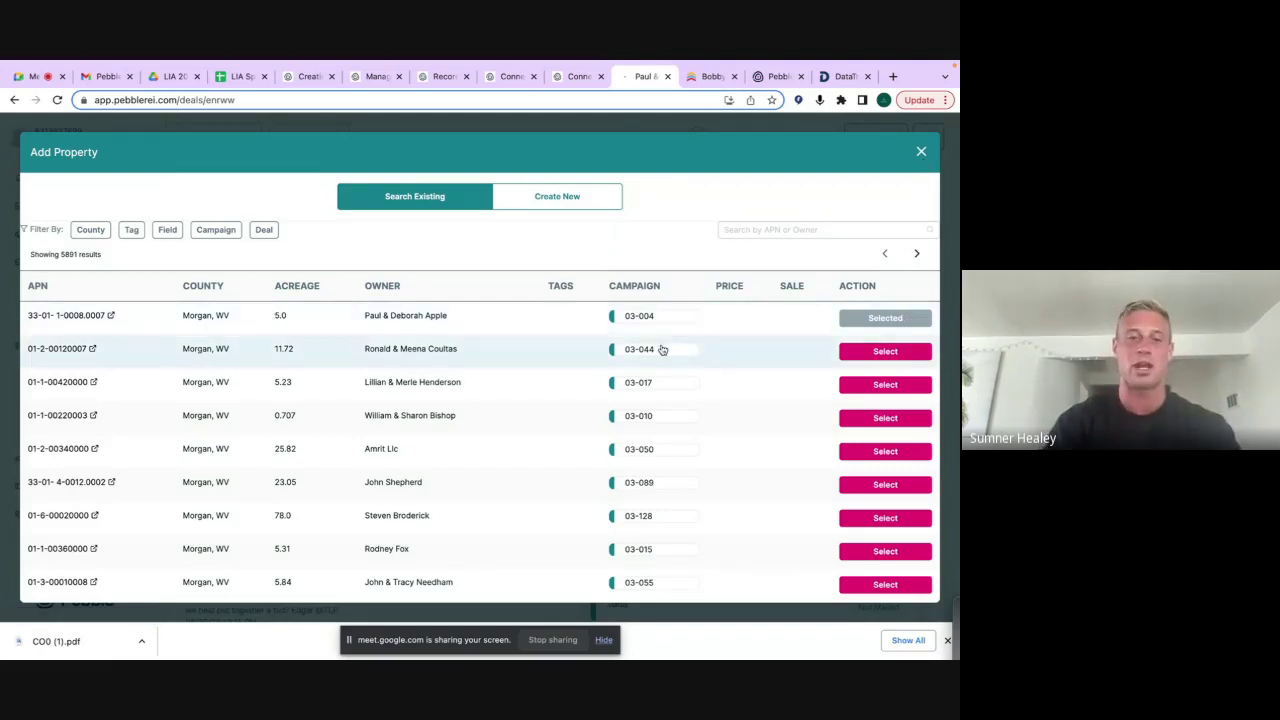
pyautogui.click(921, 153)
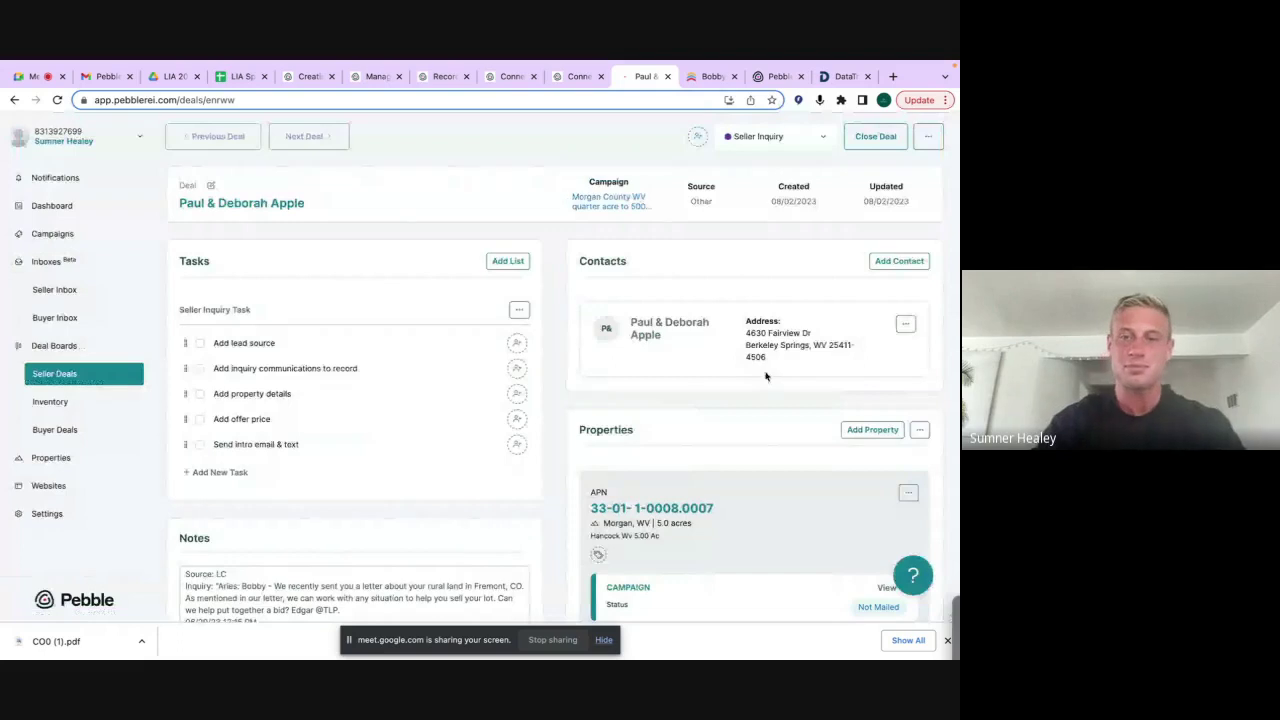
# Move the Morgan, WV deal from Seller Inquiry to Due Diligence on the Seller Deals board and open it to review its task lists
pyautogui.click(31, 386)
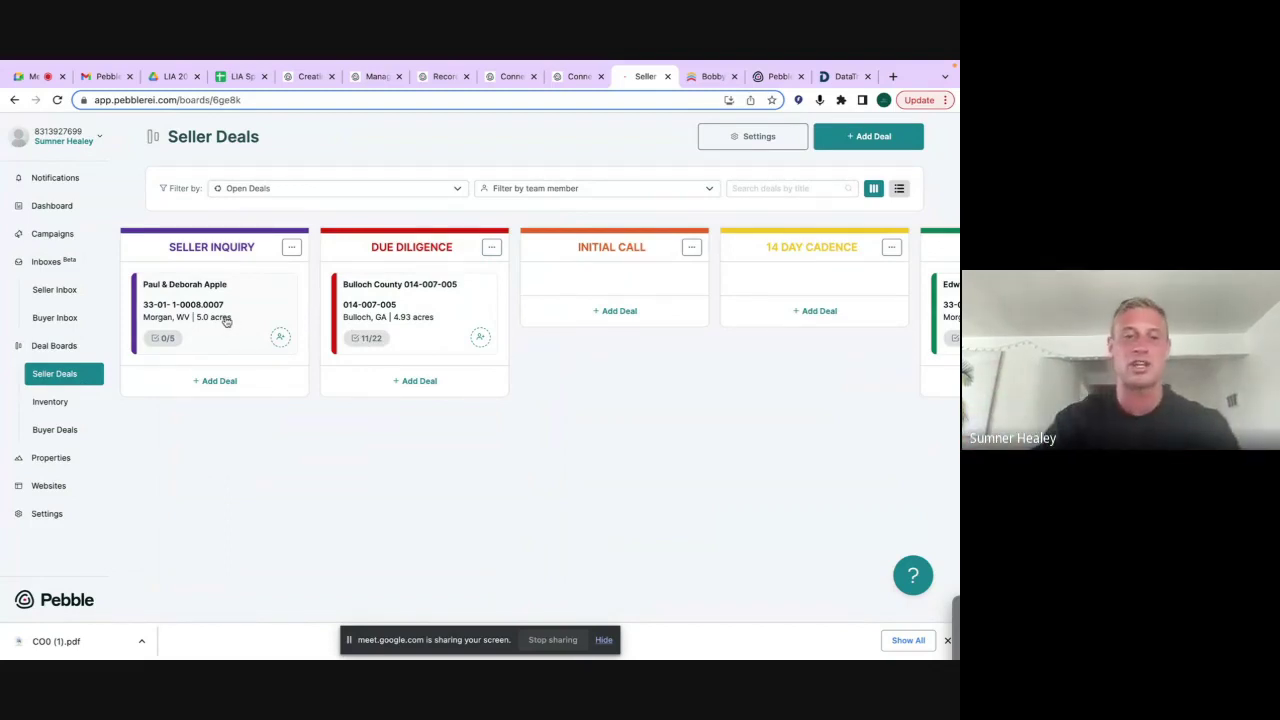
pyautogui.moveTo(226, 320); pyautogui.dragTo(385, 318)
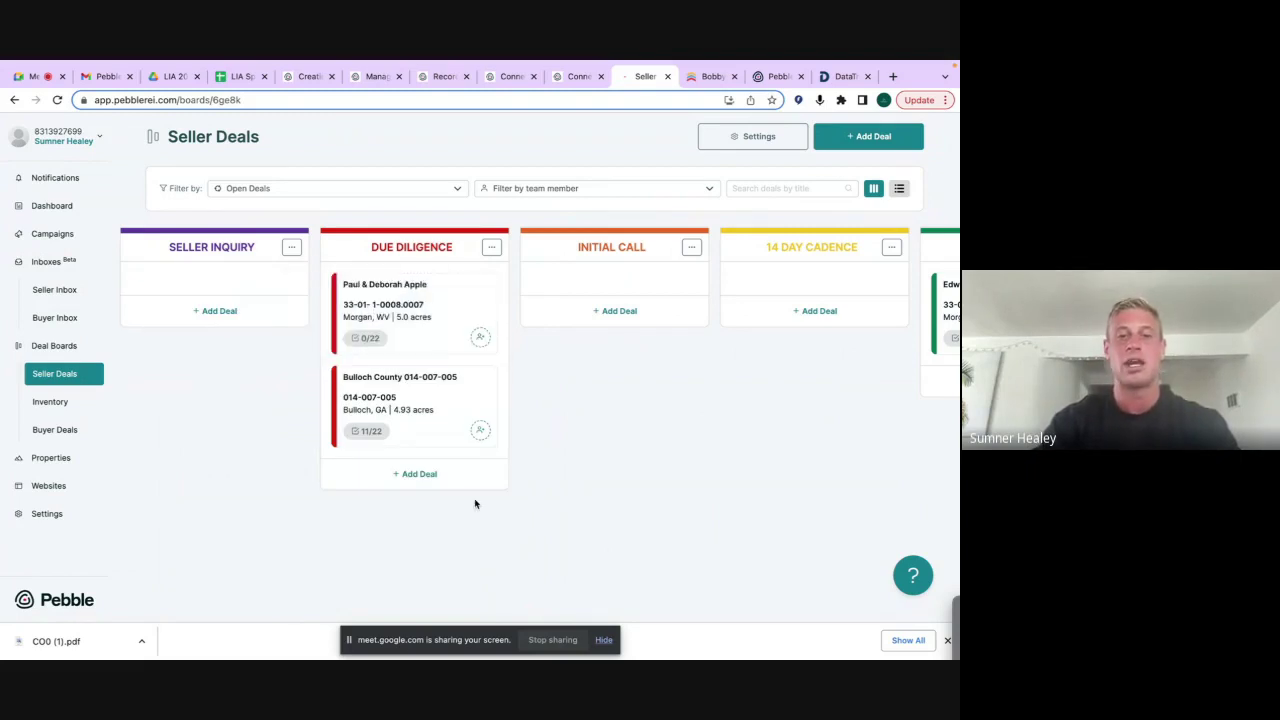
pyautogui.click(407, 286)
pyautogui.scroll(-3, 437, 382)
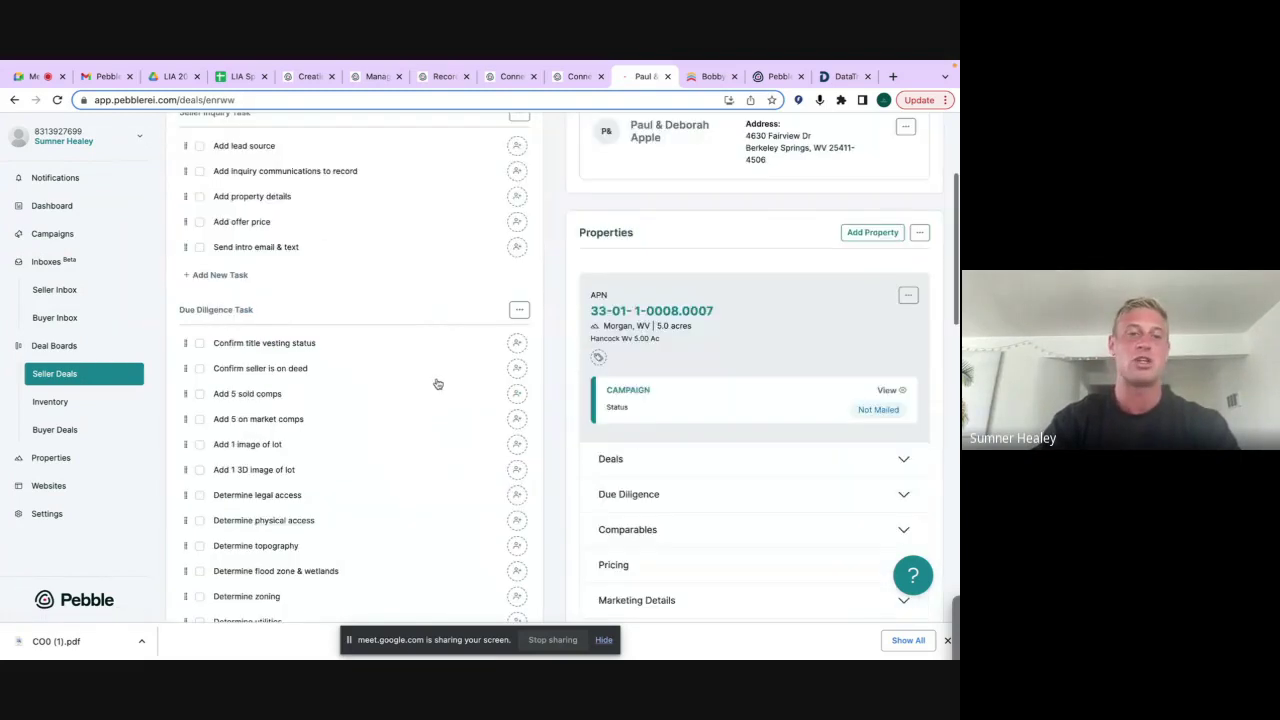
pyautogui.scroll(-3, 437, 383)
pyautogui.scroll(3, 277, 566)
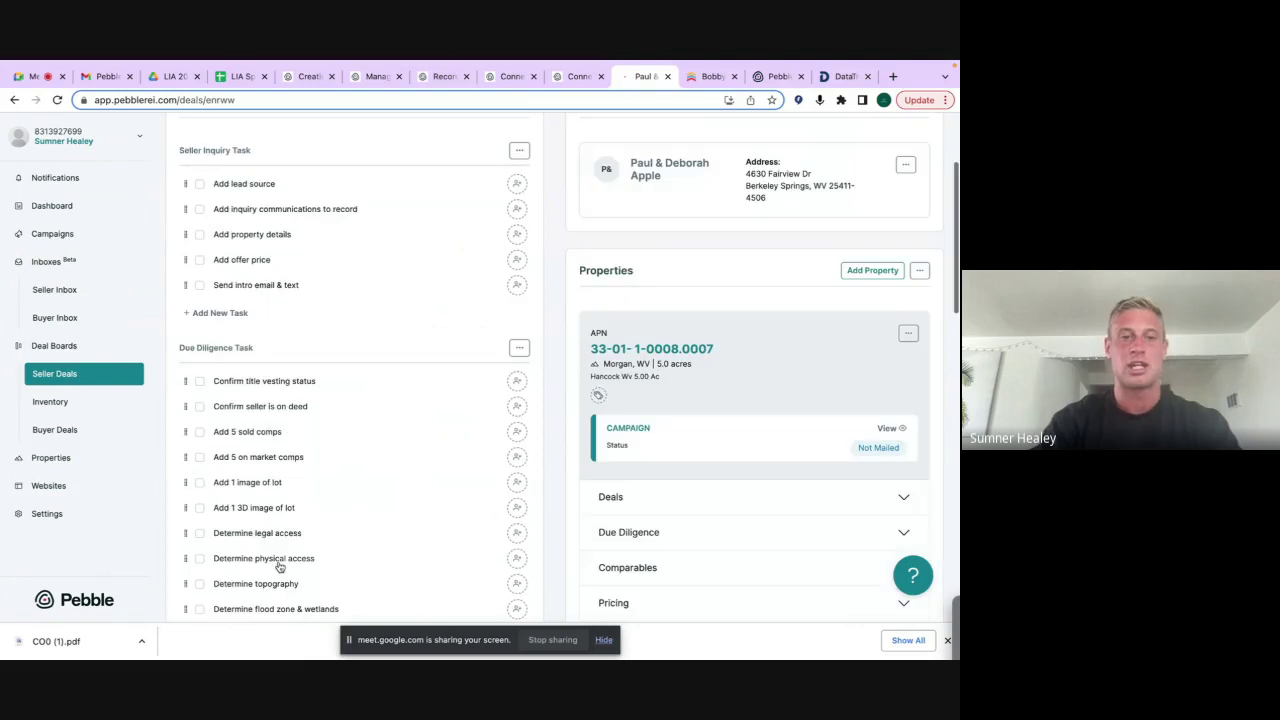
pyautogui.scroll(-2, 280, 567)
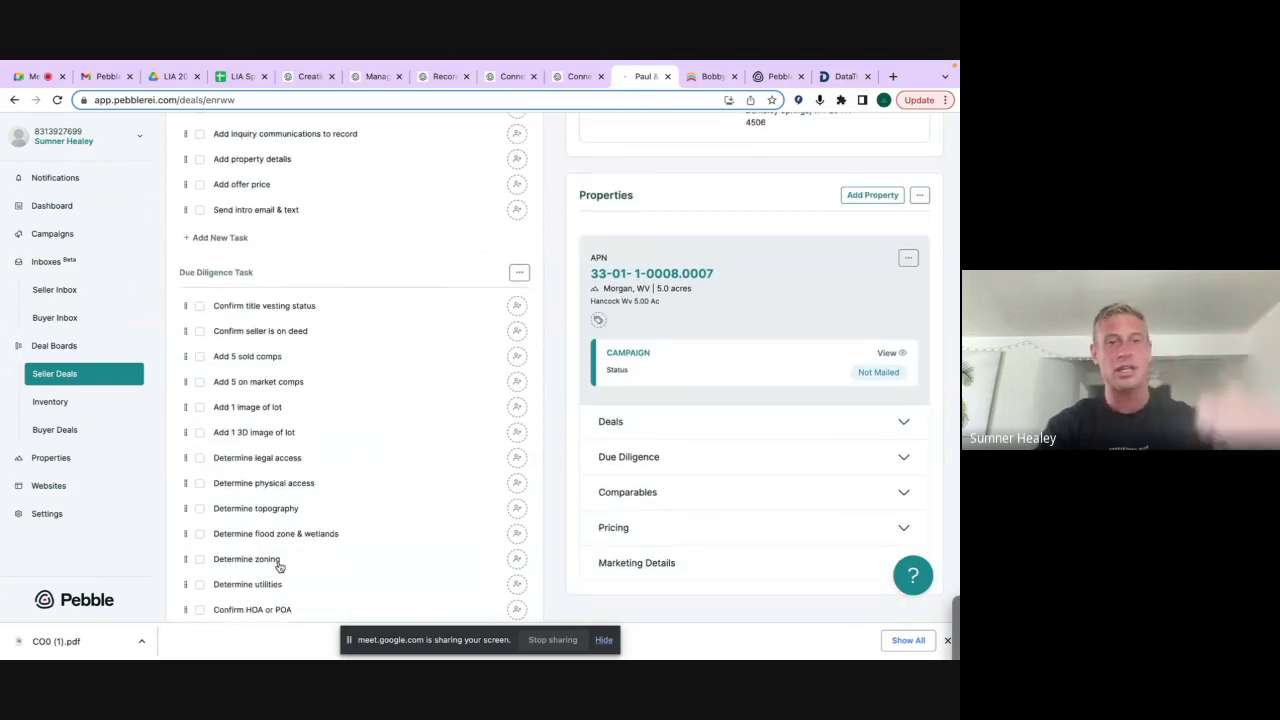
pyautogui.scroll(3, 284, 258)
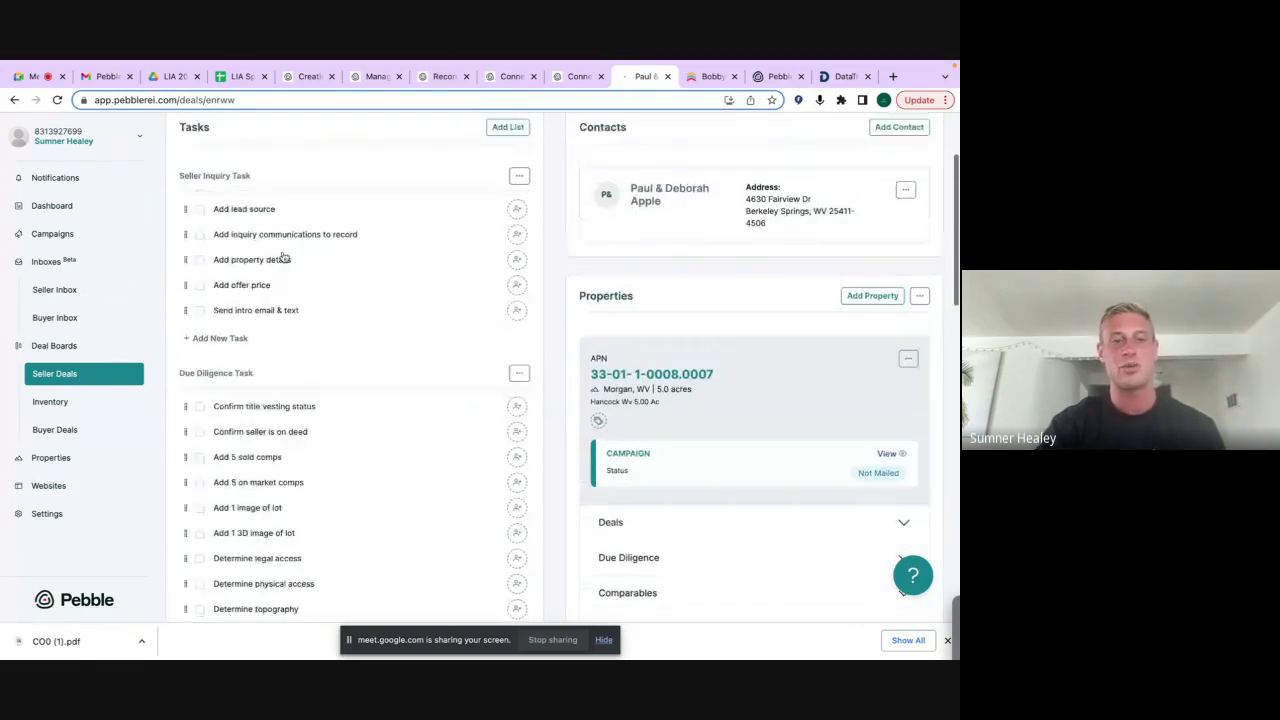
# Mark all five Seller Inquiry tasks of the Morgan, WV deal as completed, from Add lead source through Send intro email & text
pyautogui.click(201, 209)
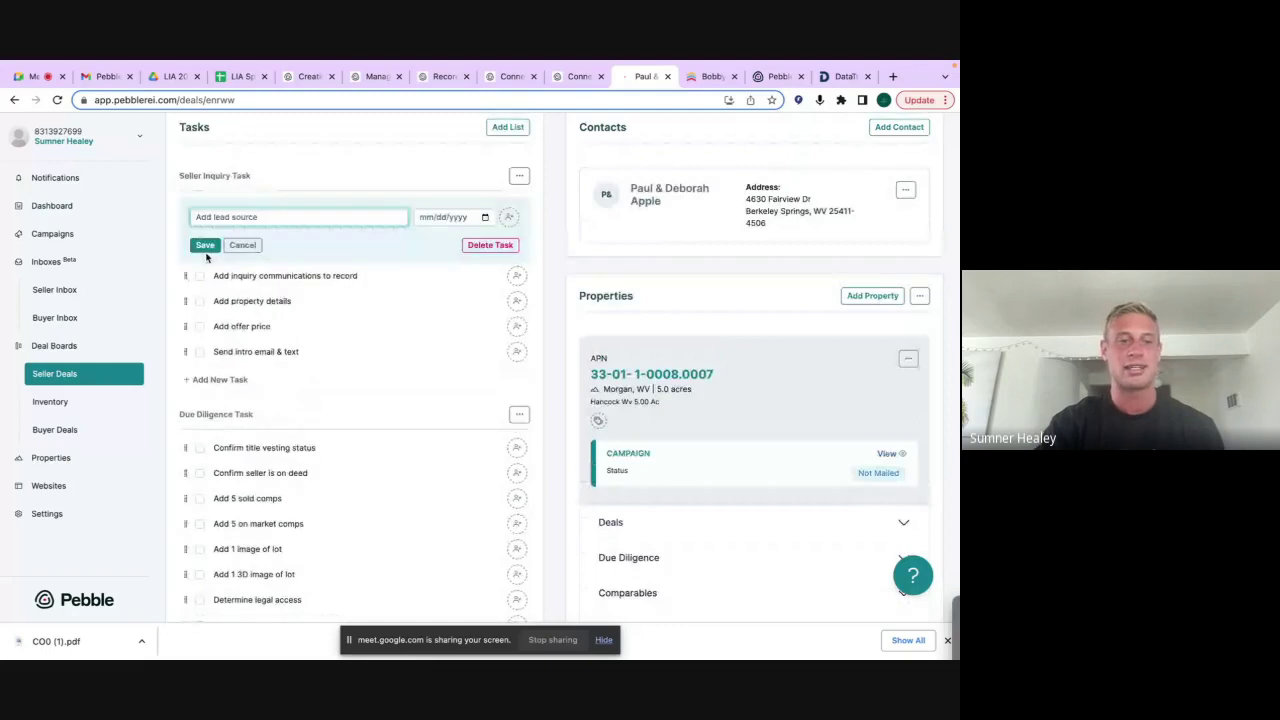
pyautogui.click(205, 246)
pyautogui.click(200, 209)
pyautogui.click(200, 234)
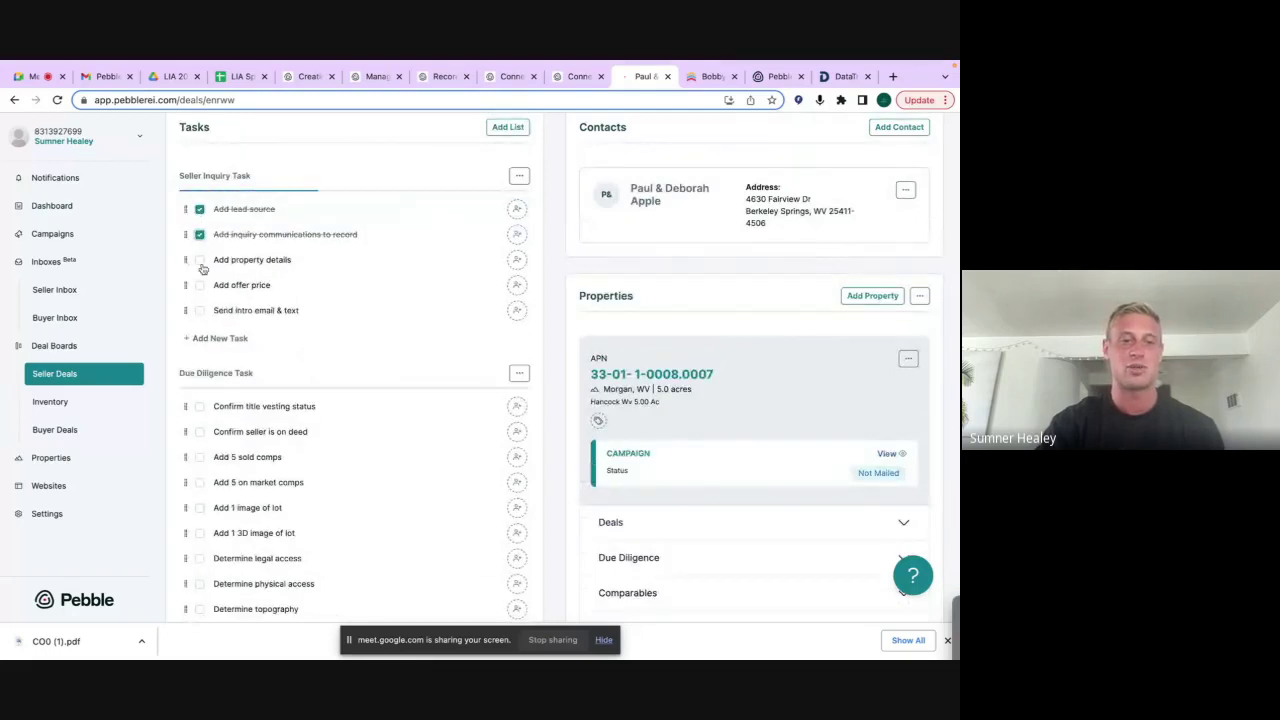
pyautogui.click(200, 260)
pyautogui.click(200, 285)
pyautogui.click(200, 310)
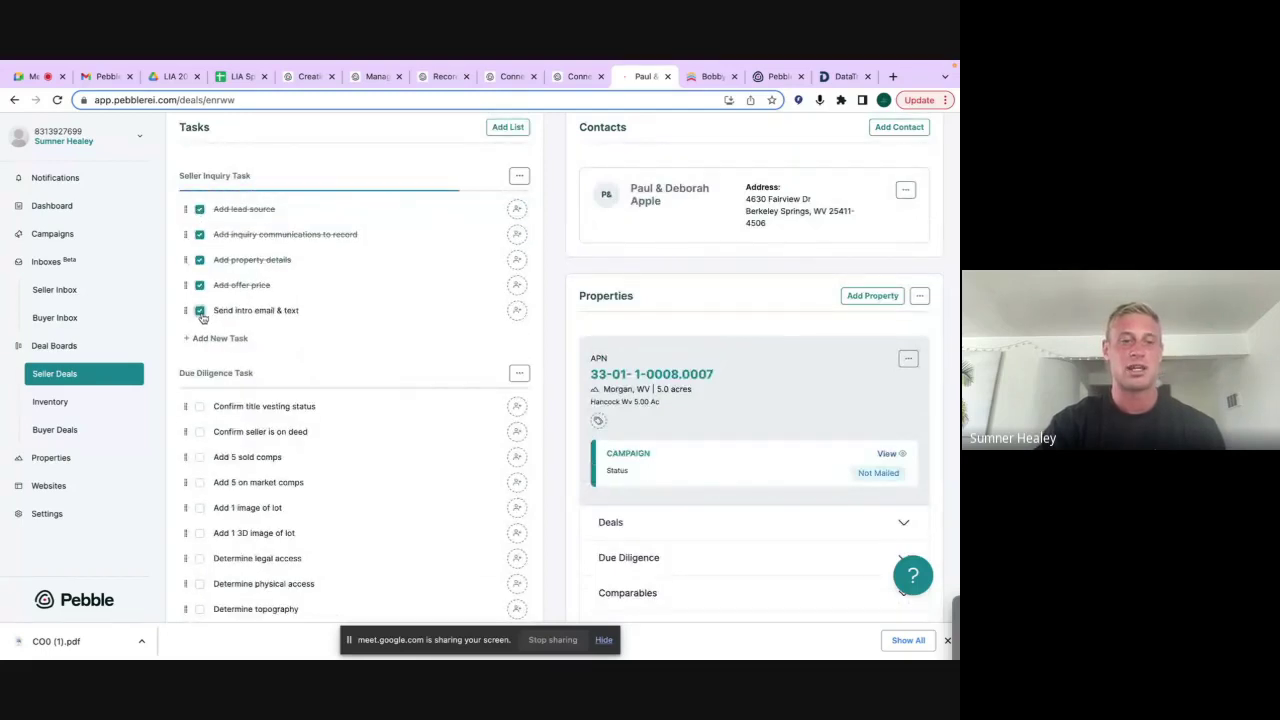
# Open the Bulloch County 014-007-005 deal from the Seller Deals board and review its Due Diligence tasks and notes
pyautogui.click(73, 385)
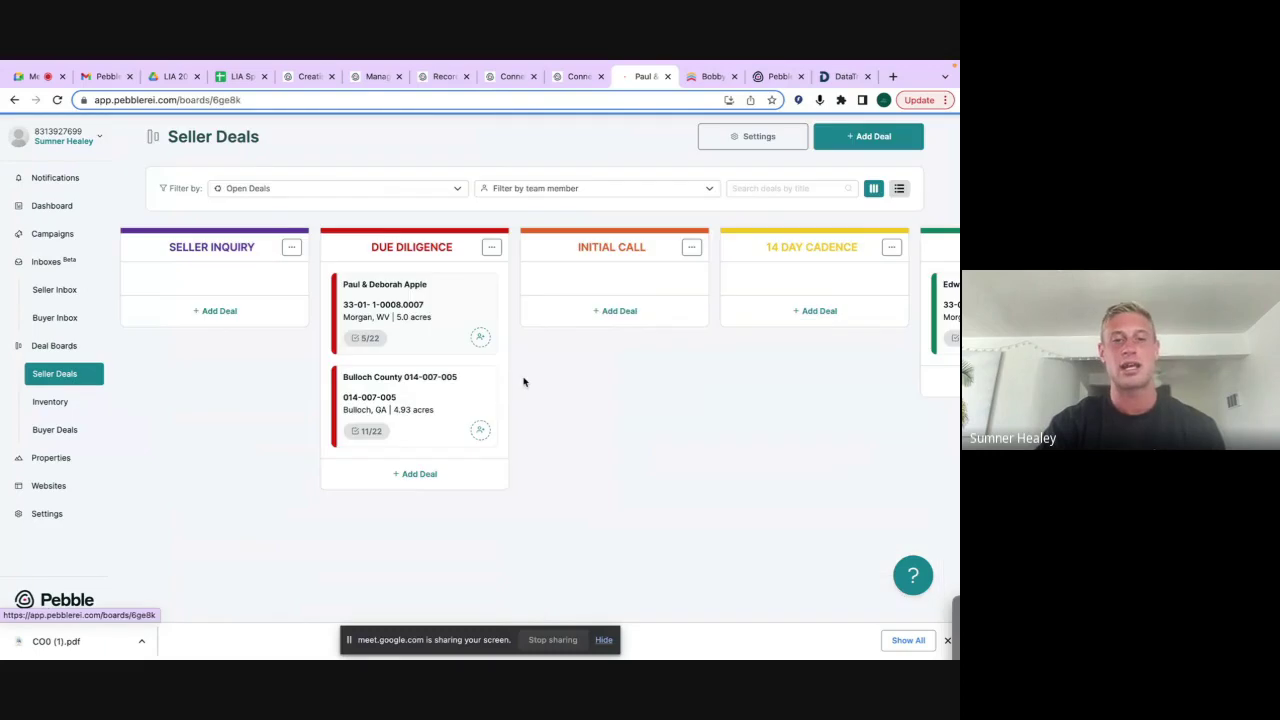
pyautogui.click(432, 376)
pyautogui.scroll(-10, 432, 376)
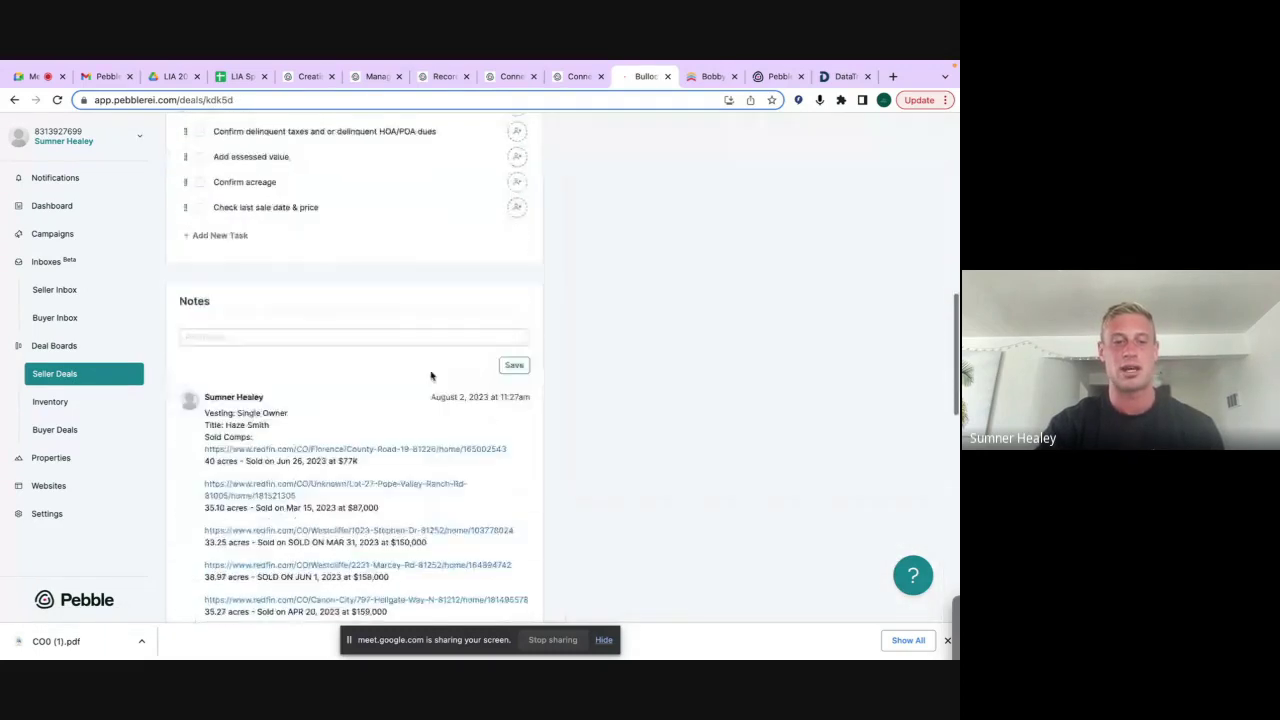
pyautogui.scroll(6, 431, 376)
pyautogui.scroll(-2, 431, 376)
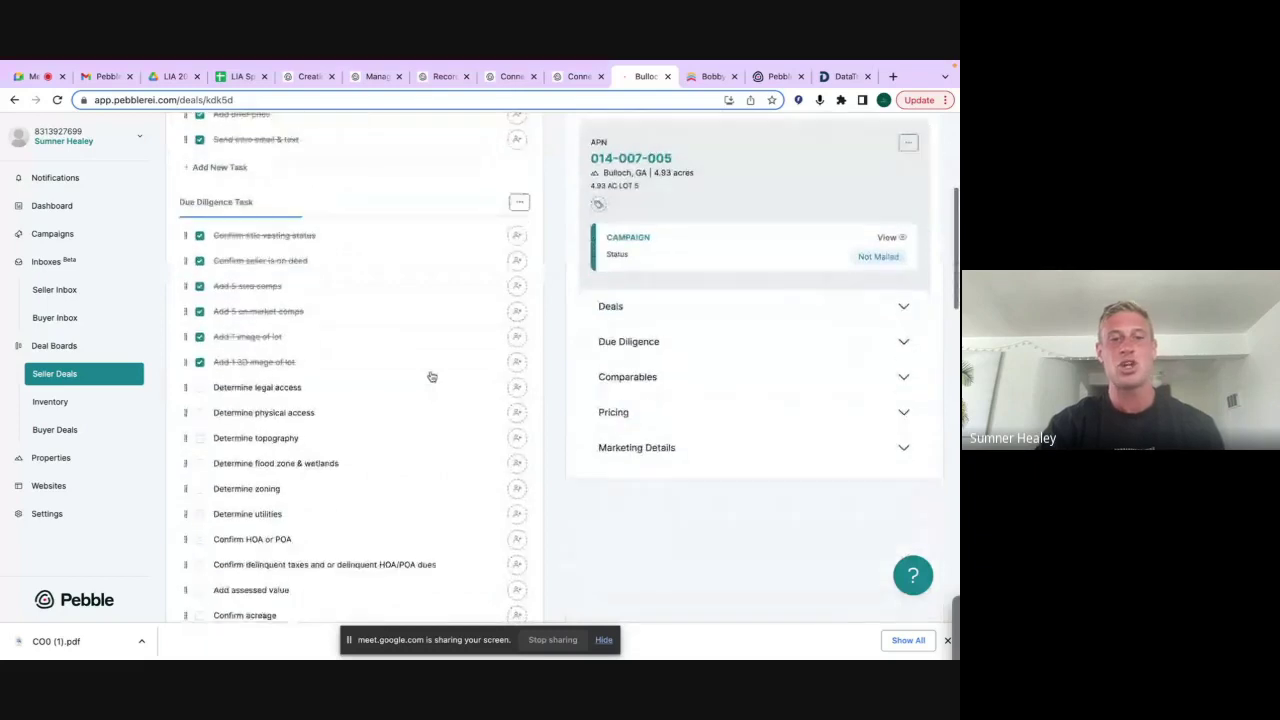
pyautogui.scroll(-1, 591, 420)
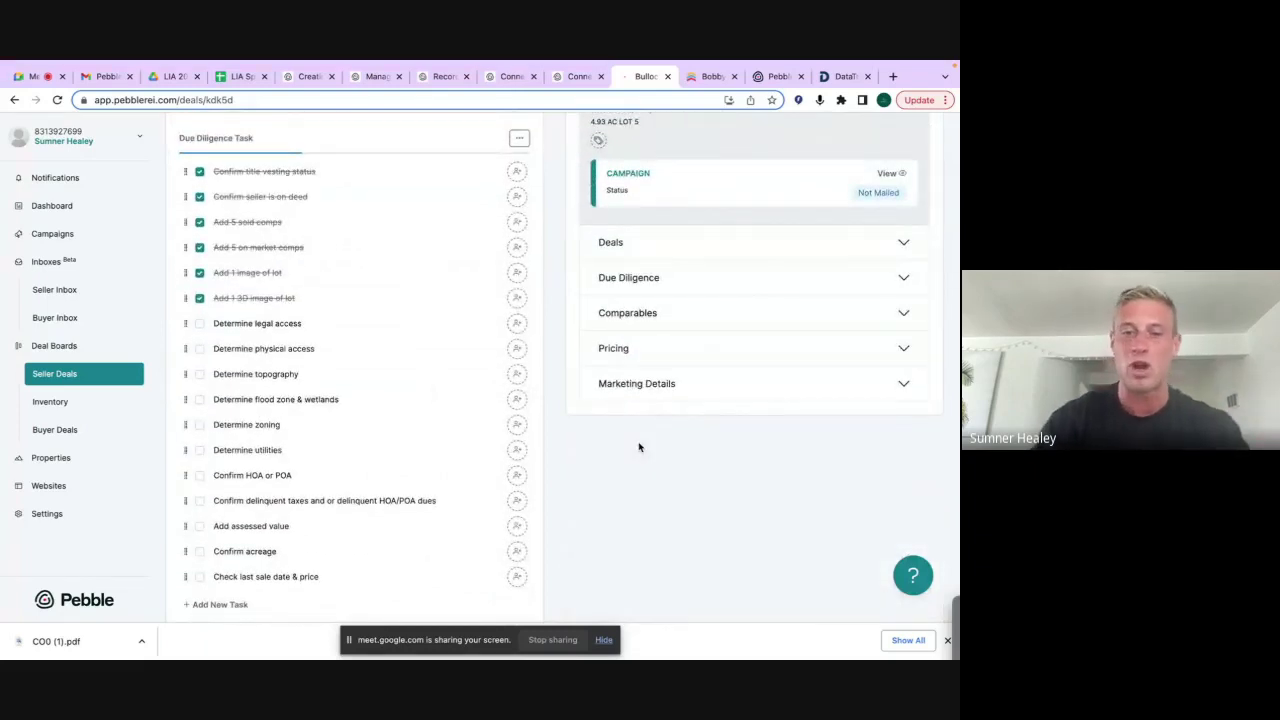
pyautogui.scroll(3, 734, 303)
pyautogui.scroll(-3, 734, 303)
# Expand the Bulloch property's Due Diligence section to examine its access, topography, zoning and utility fields, and collapse it again
pyautogui.click(639, 340)
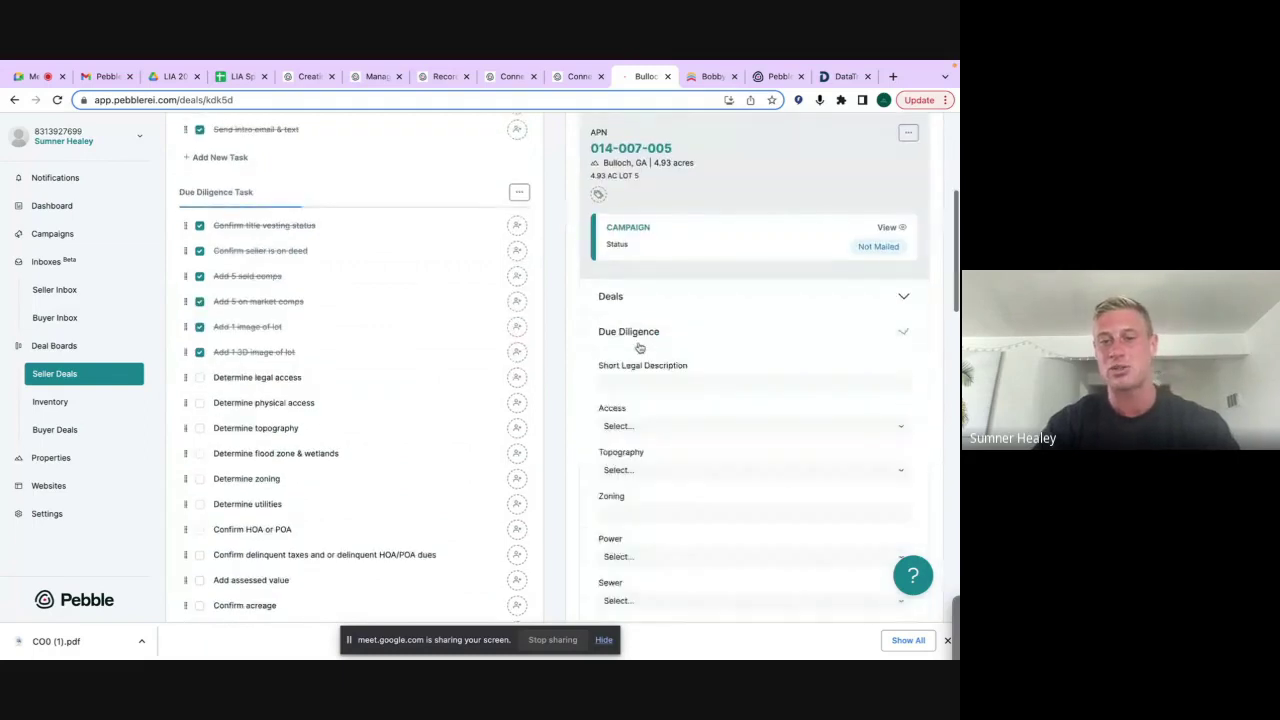
pyautogui.scroll(-5, 639, 347)
pyautogui.scroll(5, 639, 345)
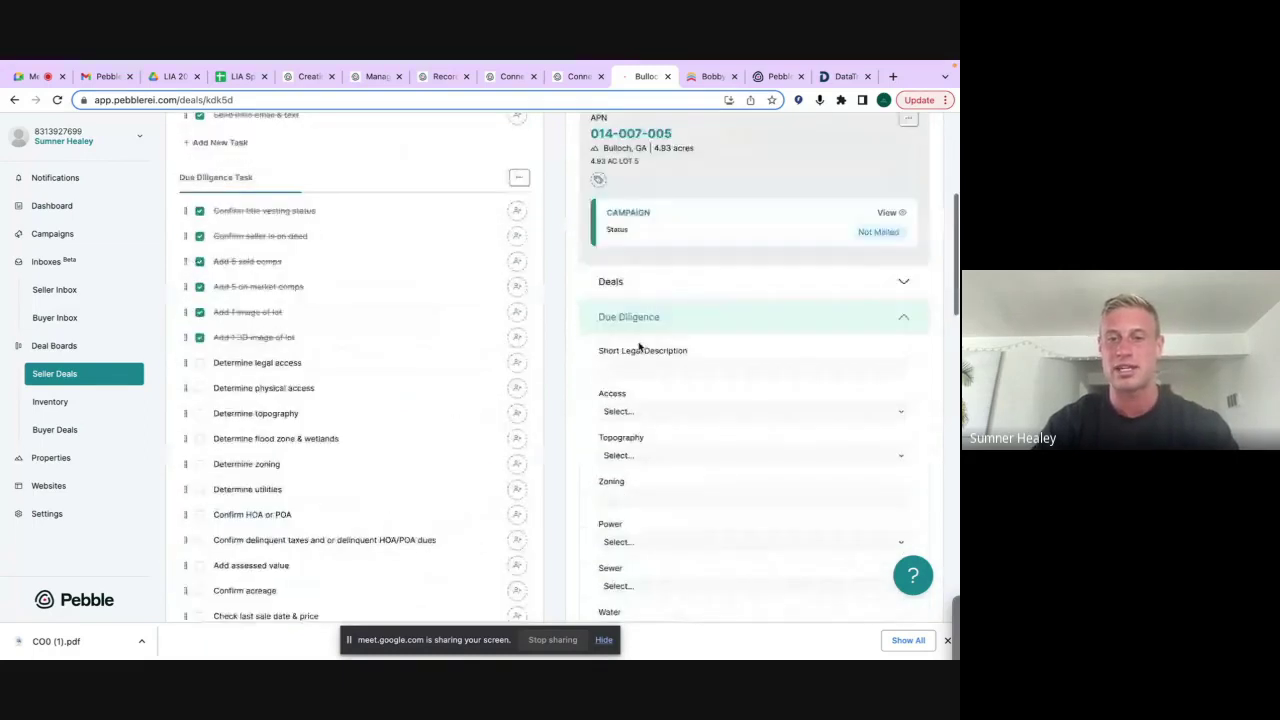
pyautogui.scroll(1, 639, 347)
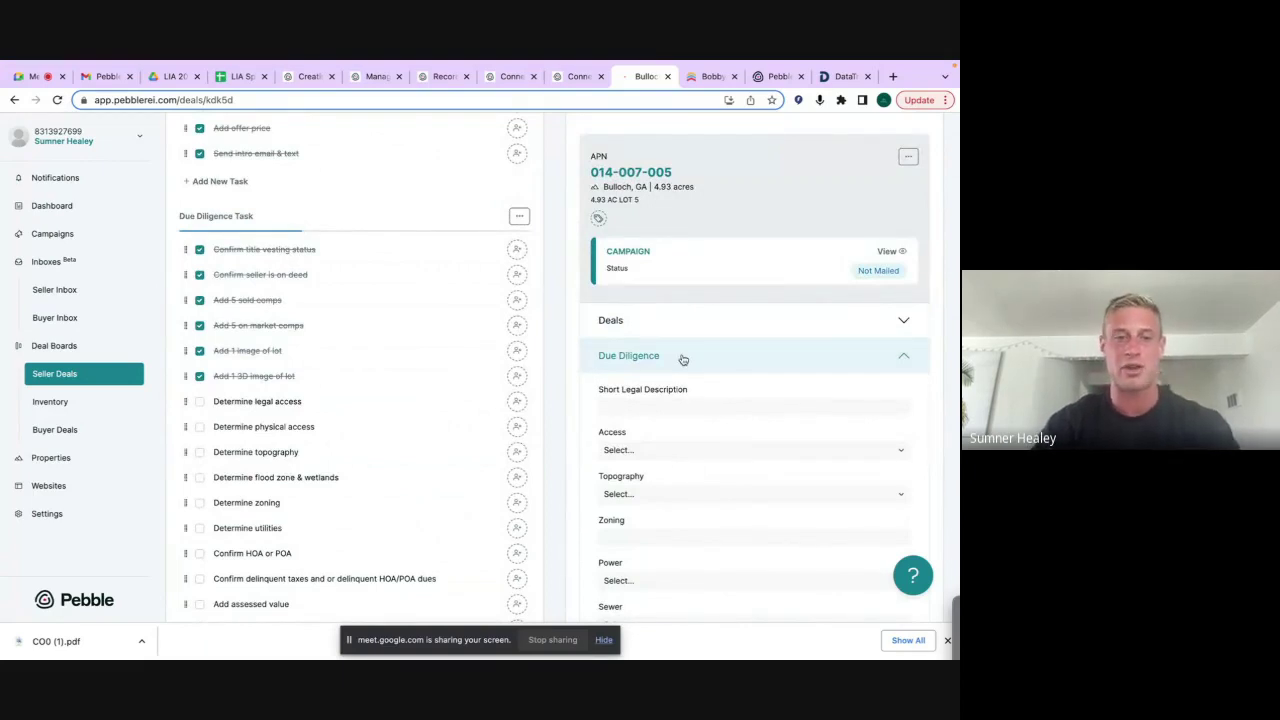
pyautogui.click(680, 356)
pyautogui.scroll(-1, 286, 308)
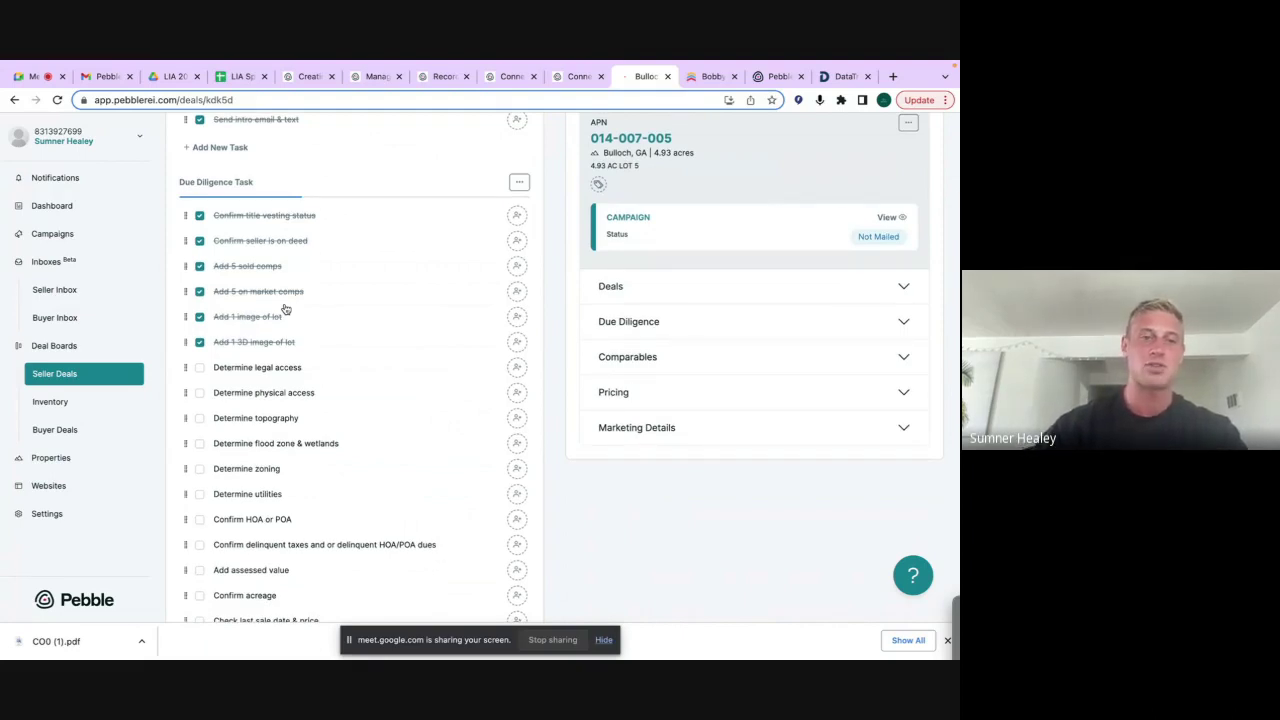
# Switch to Google Meet to check the waiting list and chat, and return to the Bulloch County deal to review its task lists
pyautogui.click(32, 77)
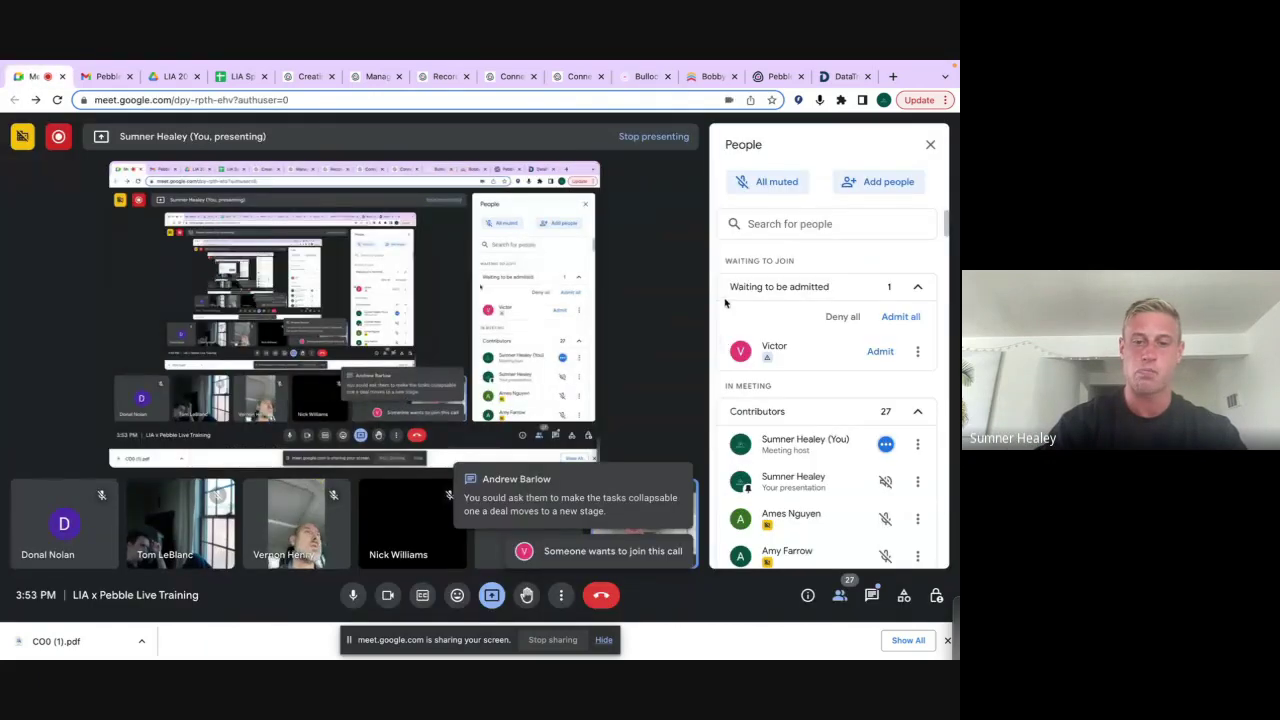
pyautogui.click(779, 76)
pyautogui.click(638, 84)
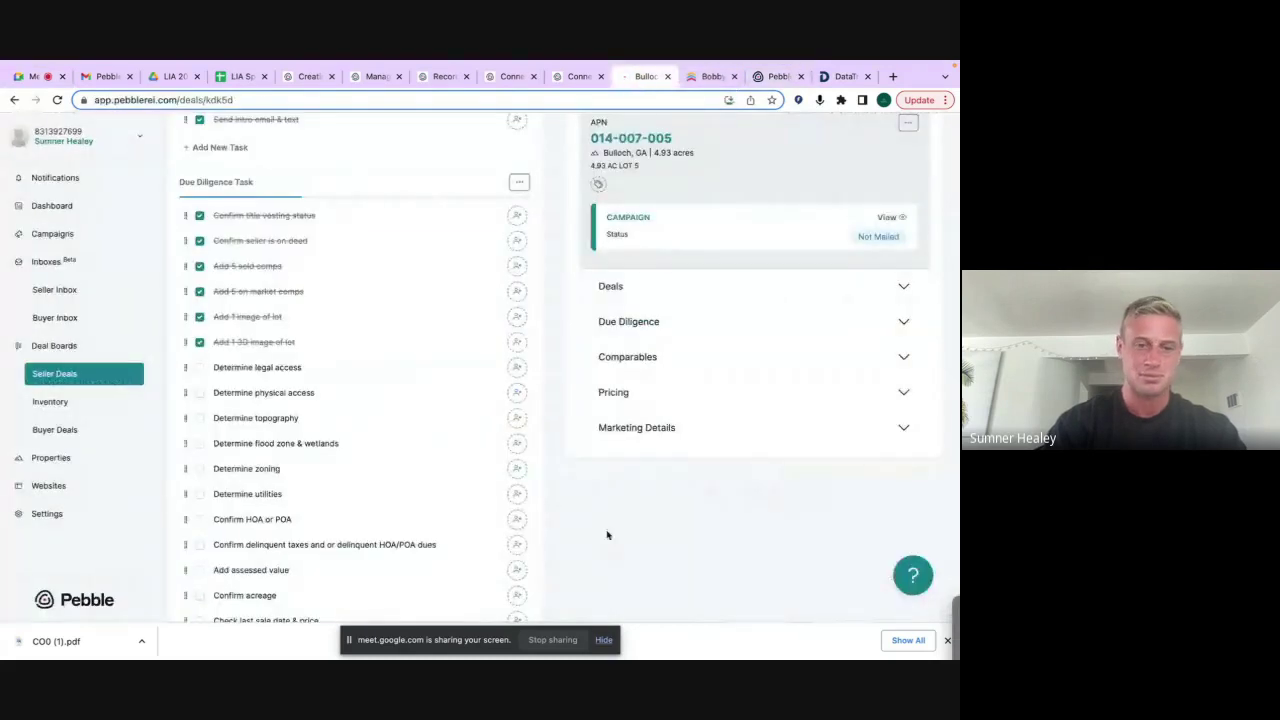
pyautogui.scroll(-1, 612, 536)
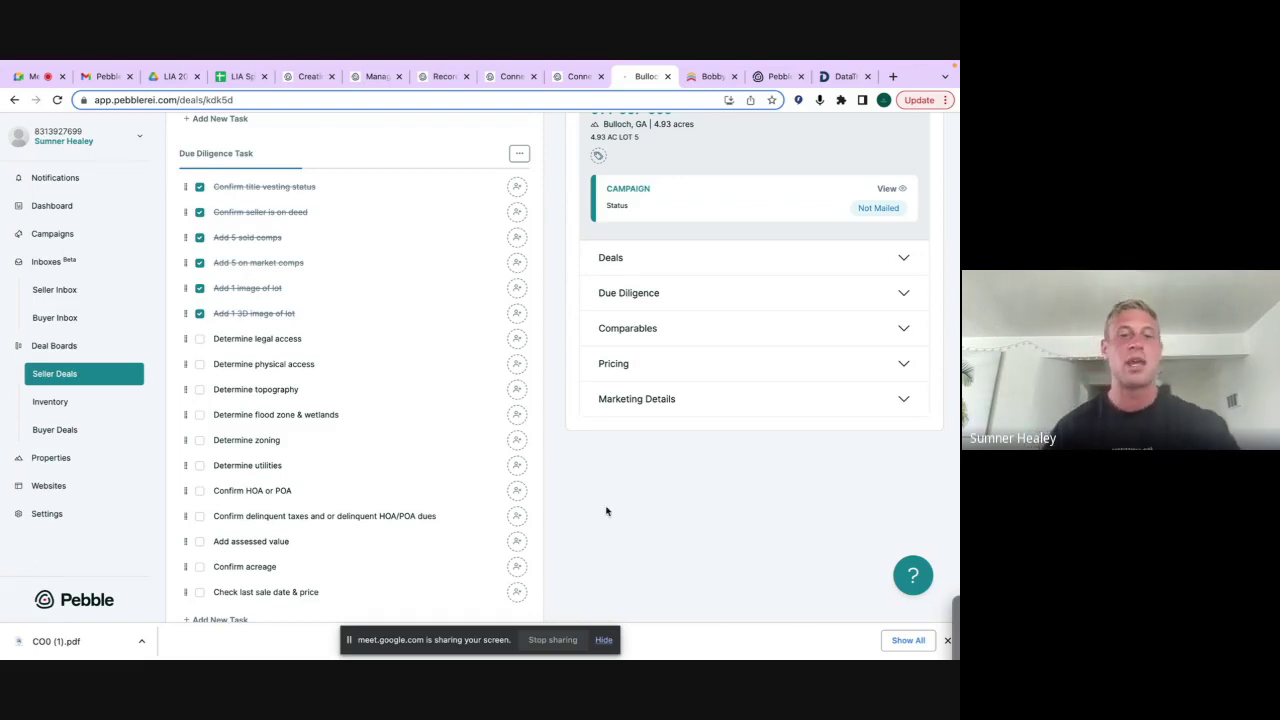
pyautogui.scroll(-2, 606, 510)
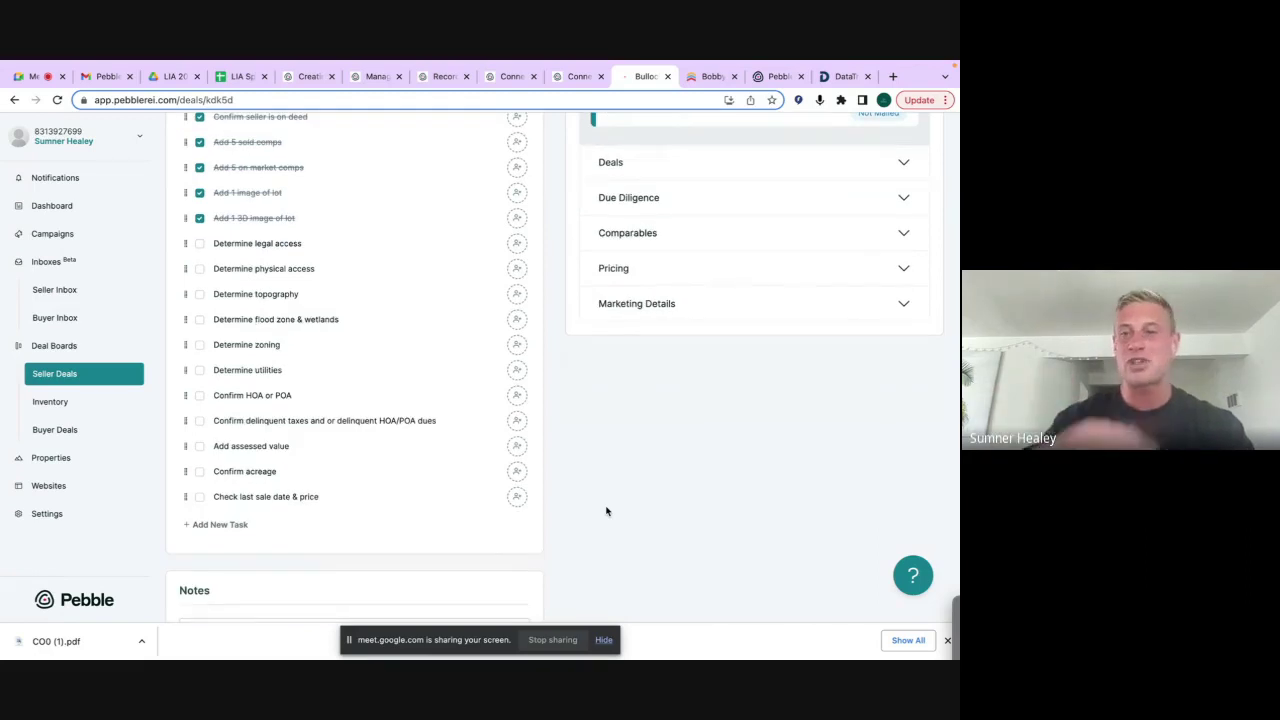
pyautogui.scroll(9, 606, 510)
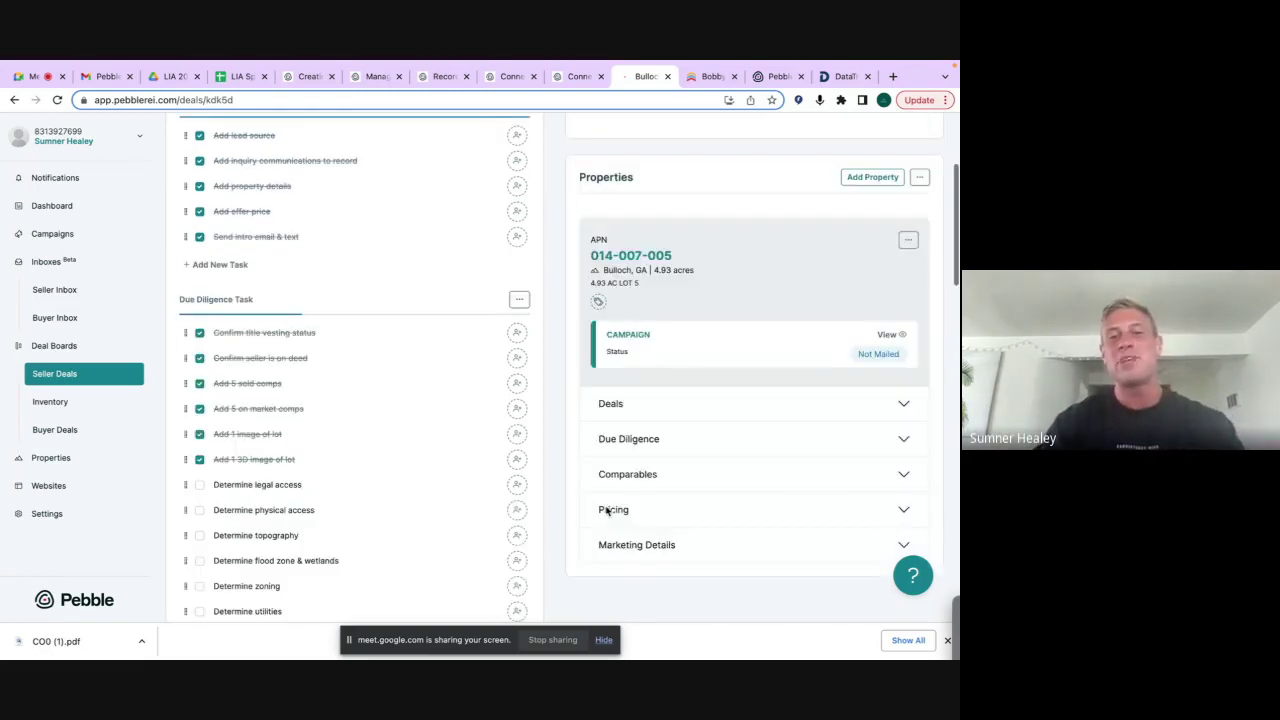
# Review the Bulloch County deal's open Due Diligence tasks, from Determine legal access through Check last sale date & price
pyautogui.scroll(-2, 606, 510)
pyautogui.scroll(-5, 606, 510)
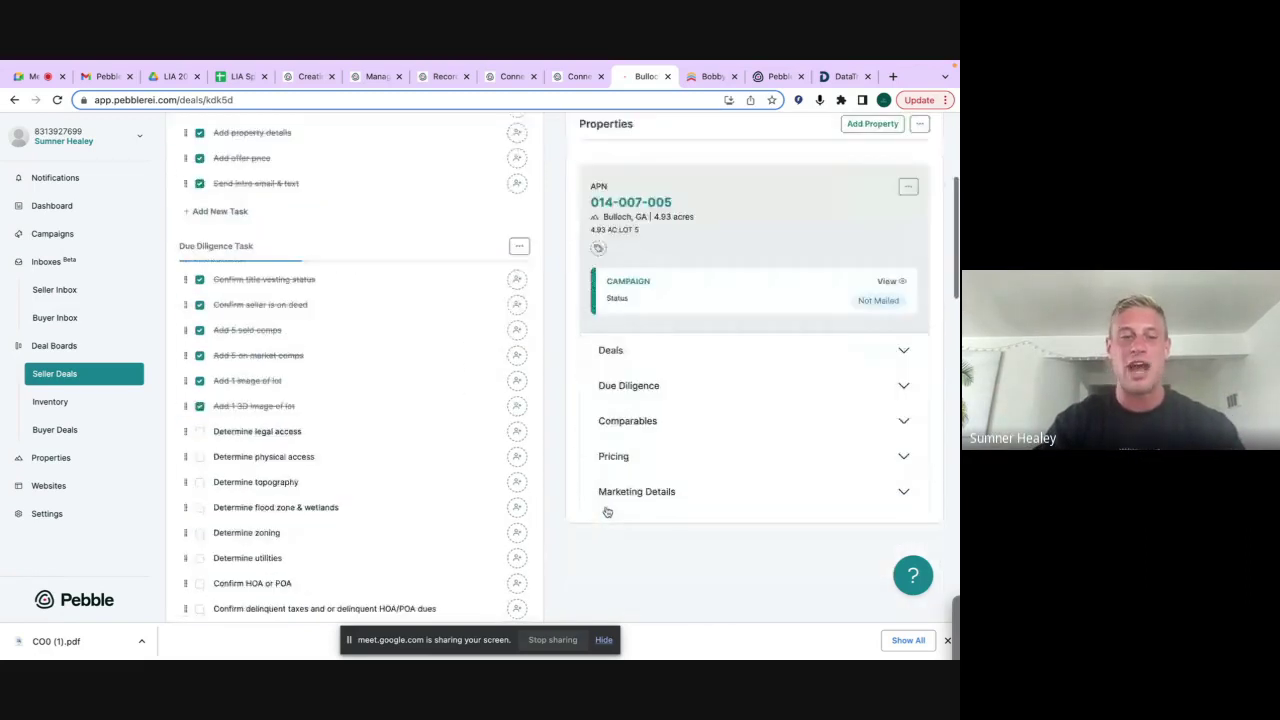
pyautogui.scroll(3, 606, 510)
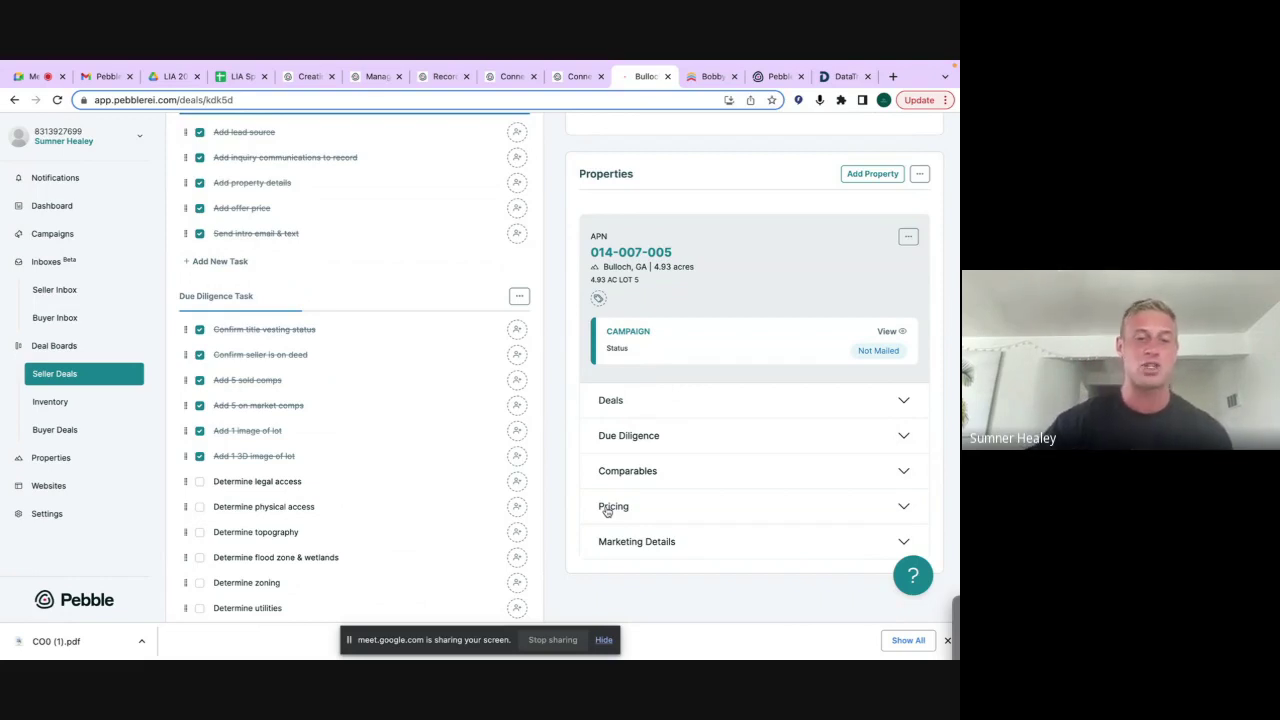
pyautogui.scroll(-2, 606, 511)
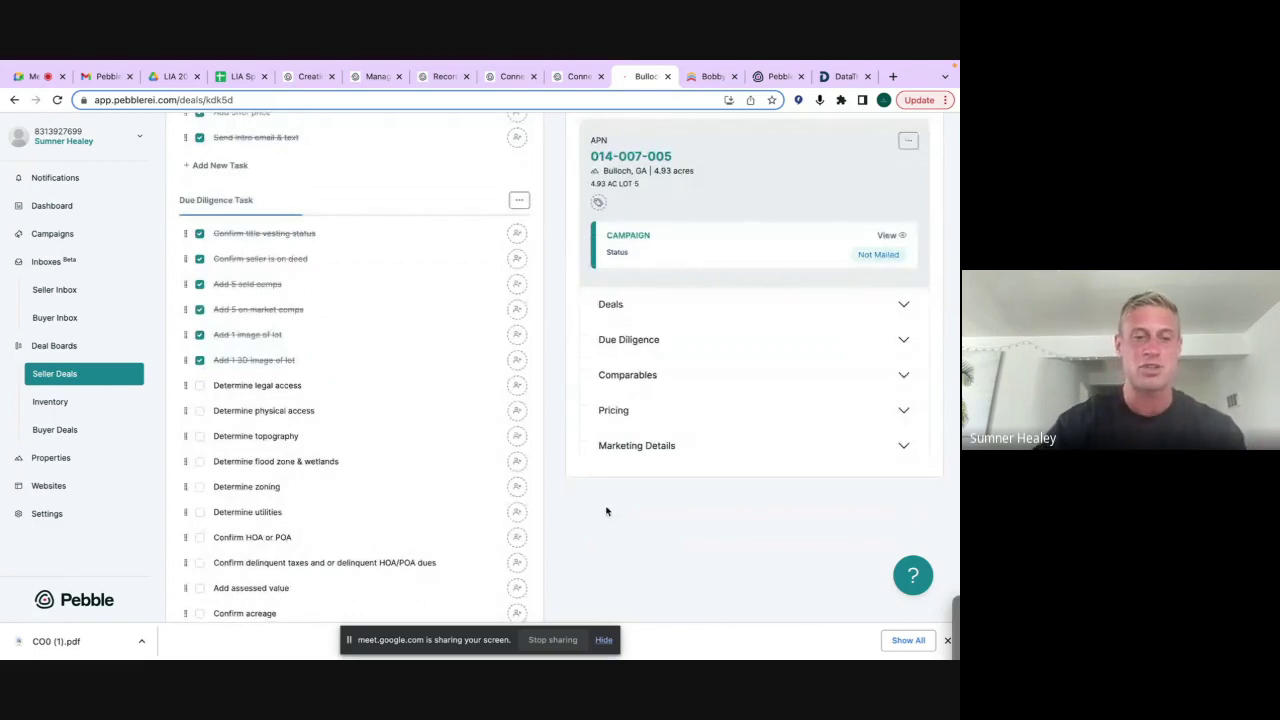
pyautogui.scroll(-3, 606, 511)
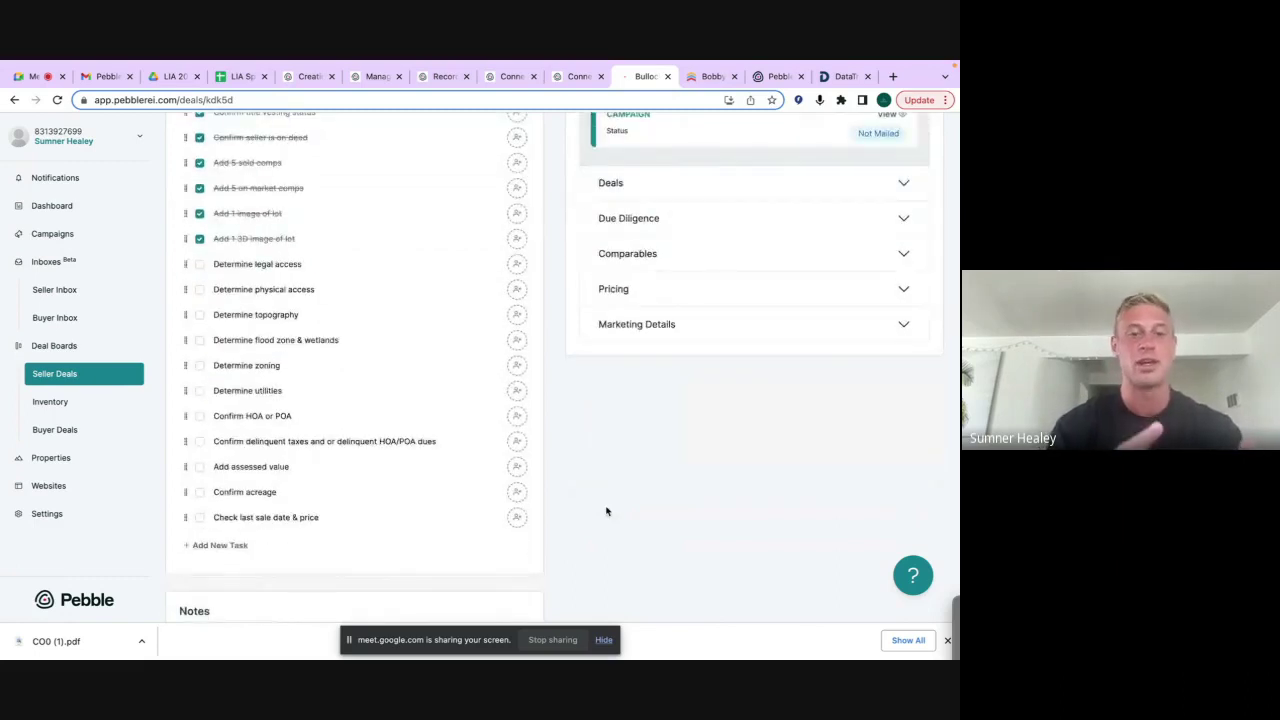
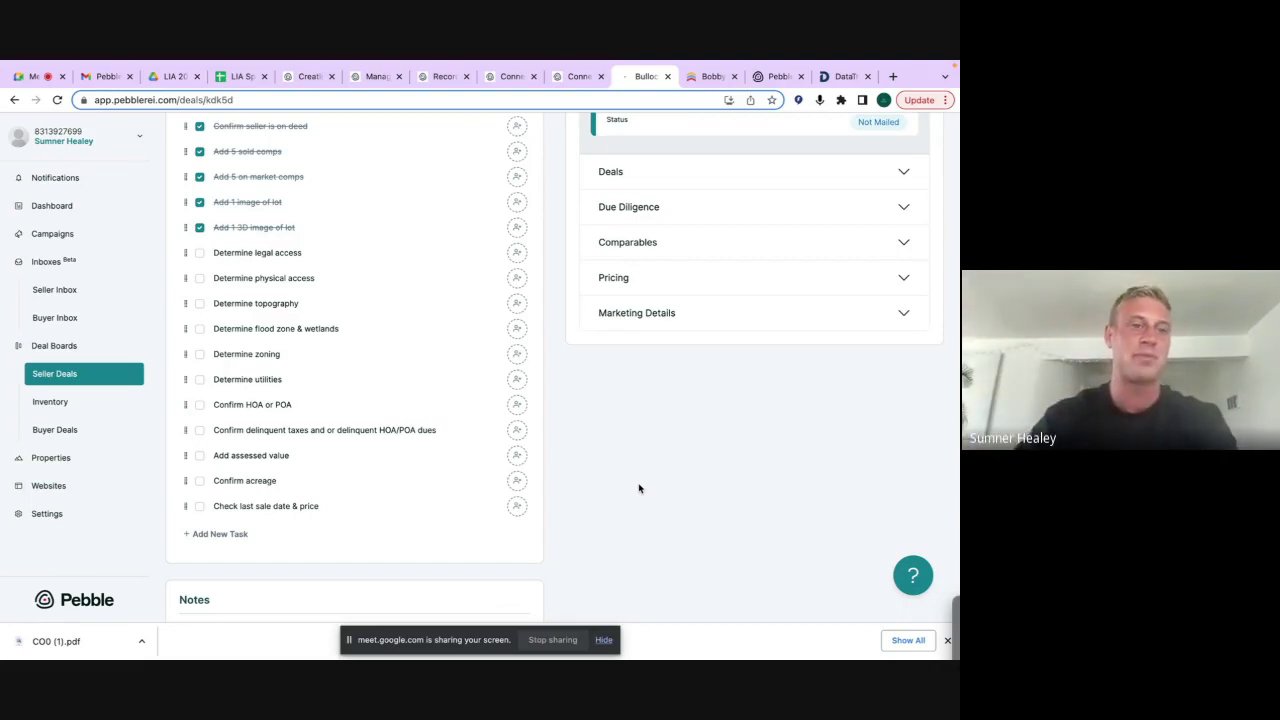
# Switch to Google Meet to view the people waiting to join, and return to the Bulloch County deal
pyautogui.click(30, 76)
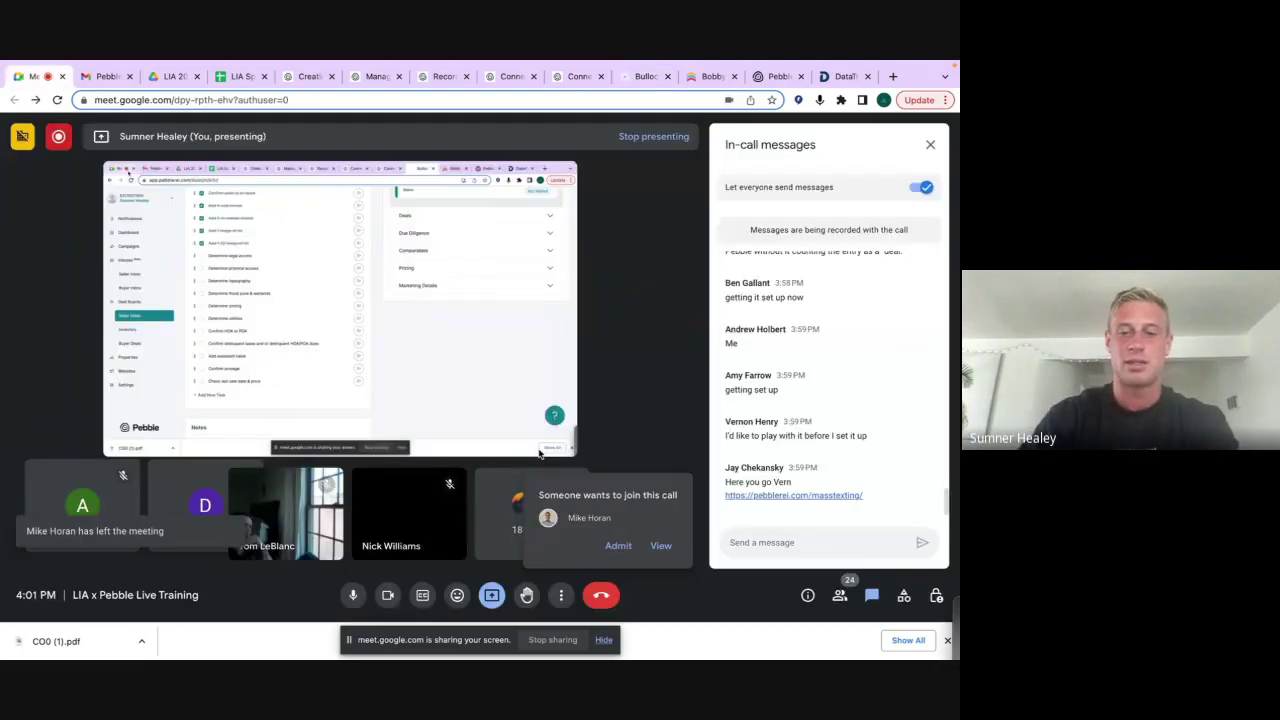
pyautogui.click(661, 545)
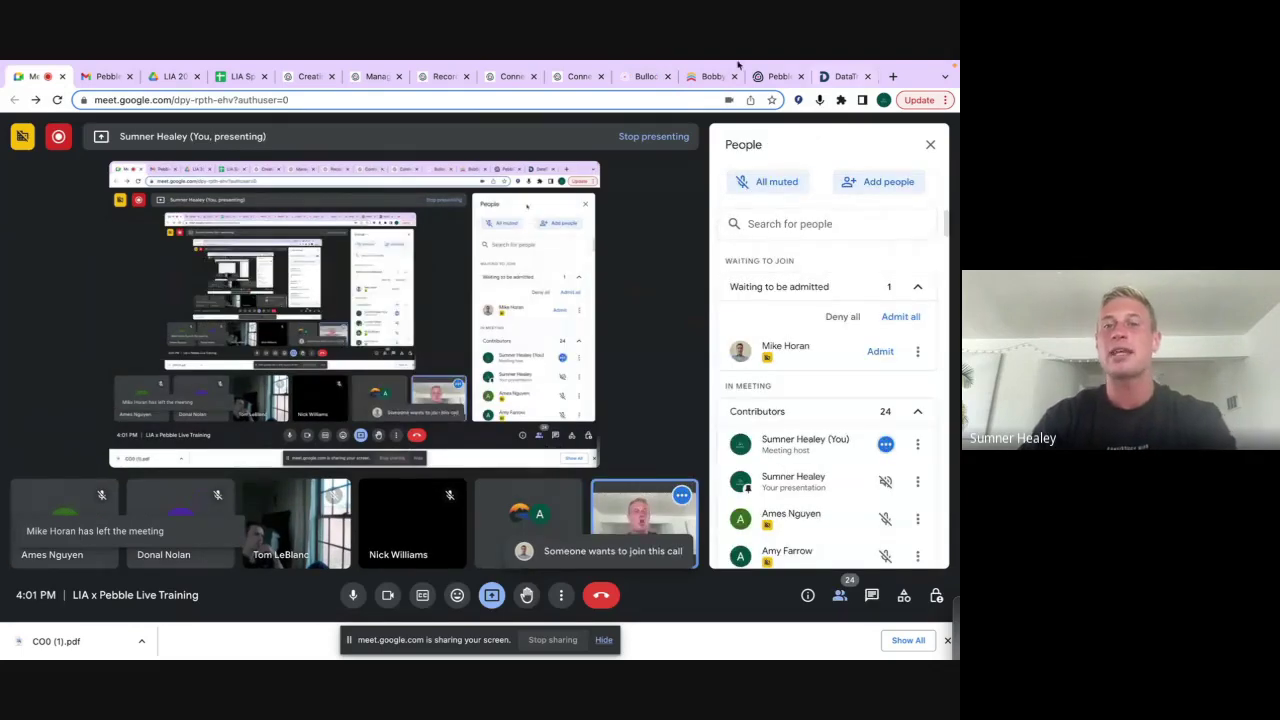
pyautogui.click(645, 76)
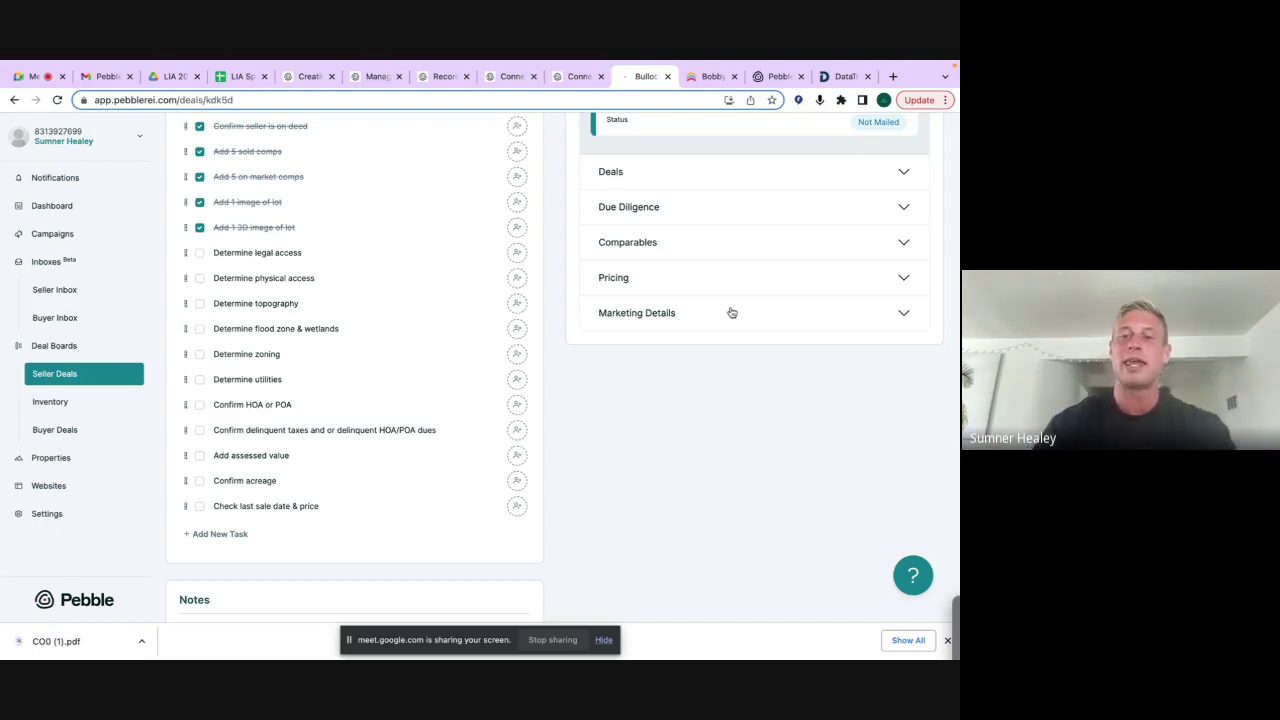
# Switch to DataTree, enlarge the map of Costilla County parcel 71535490, and examine its road access along Kettledrum Rd
pyautogui.click(841, 79)
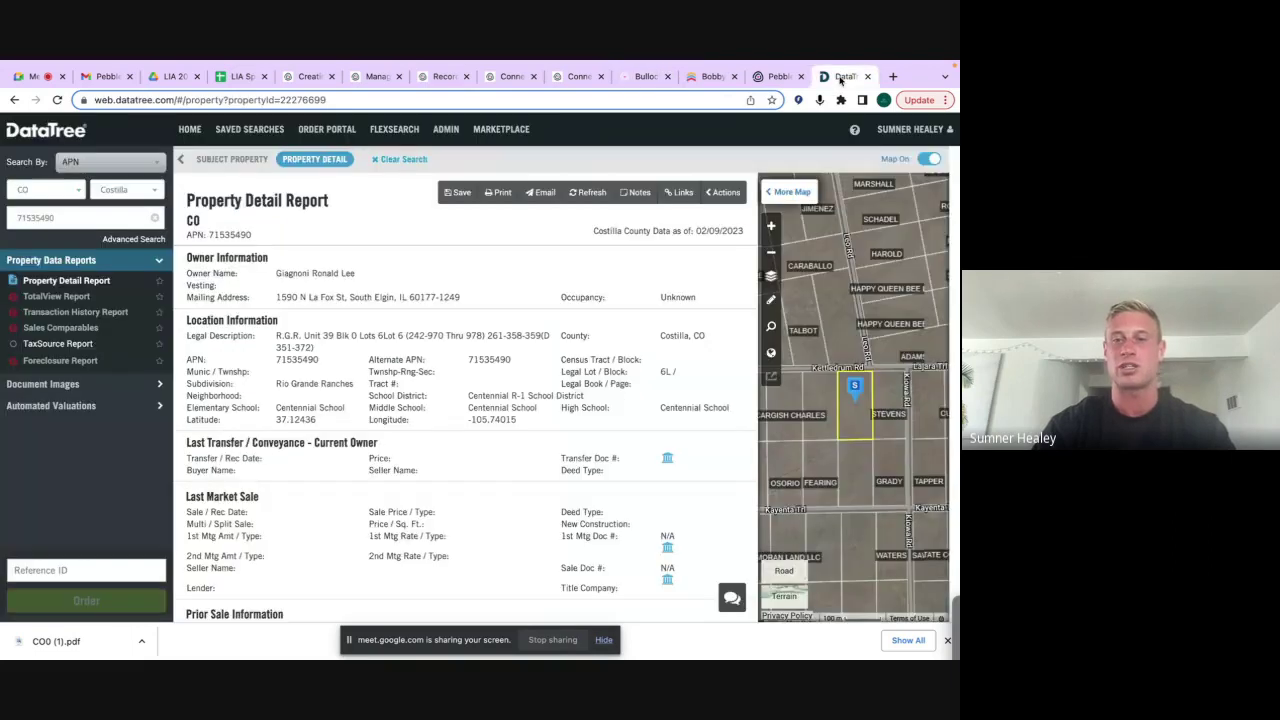
pyautogui.click(788, 191)
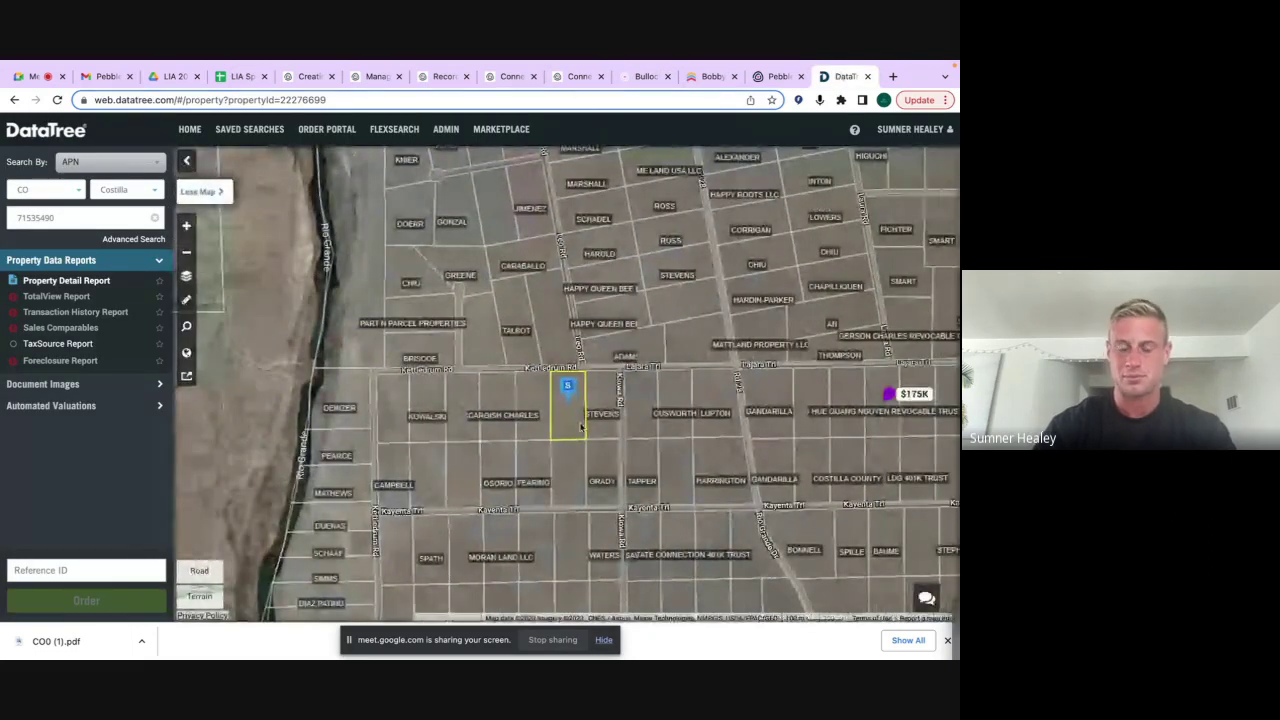
pyautogui.scroll(2, 558, 395)
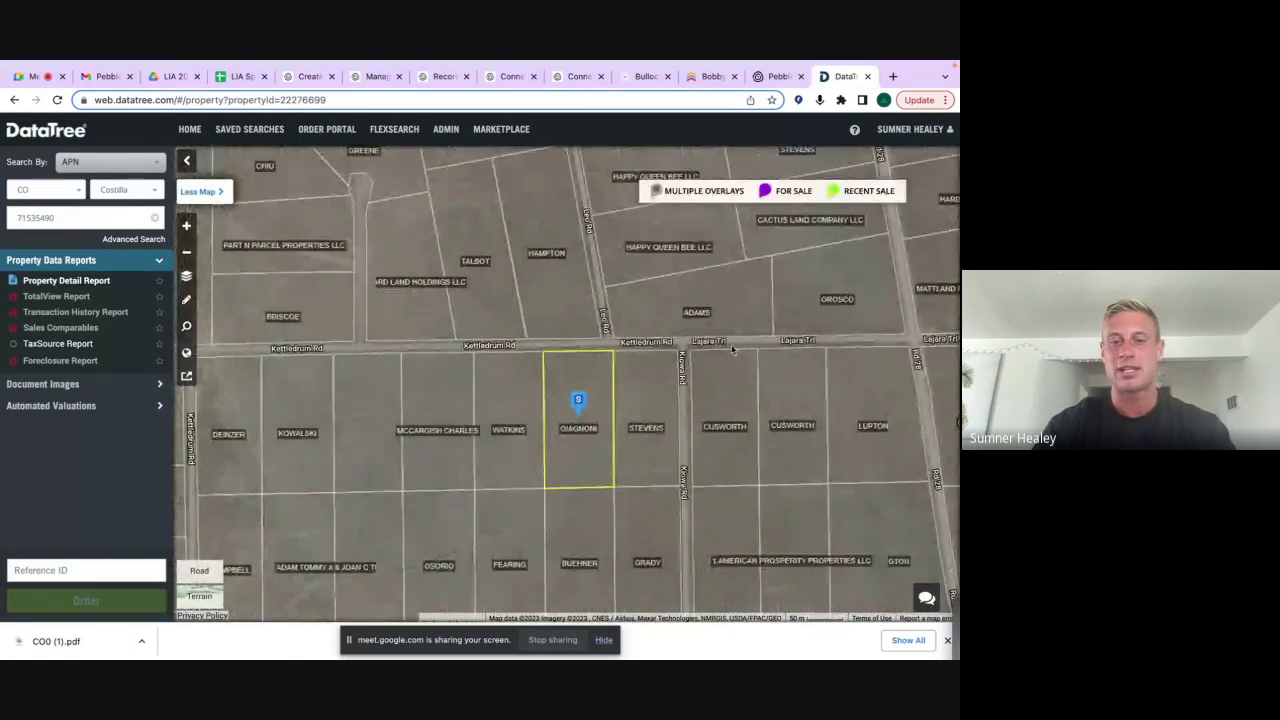
pyautogui.scroll(3, 665, 345)
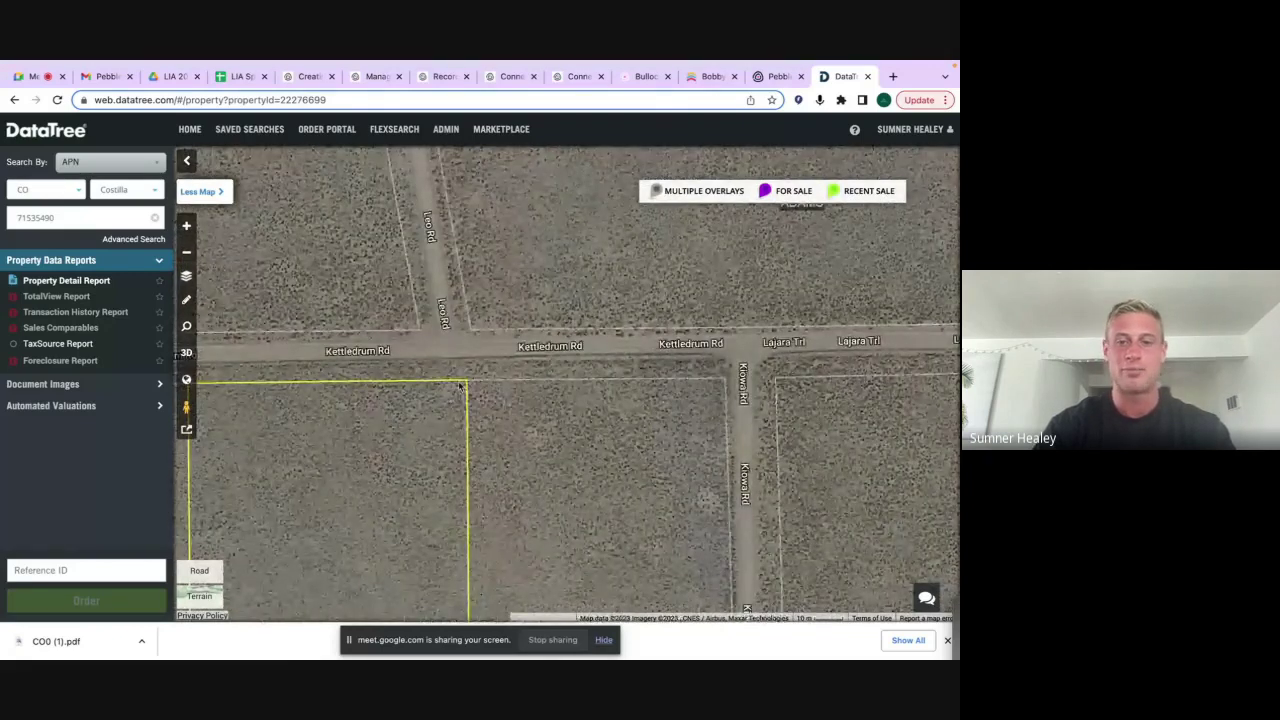
pyautogui.scroll(-1, 468, 370)
pyautogui.scroll(-4, 468, 370)
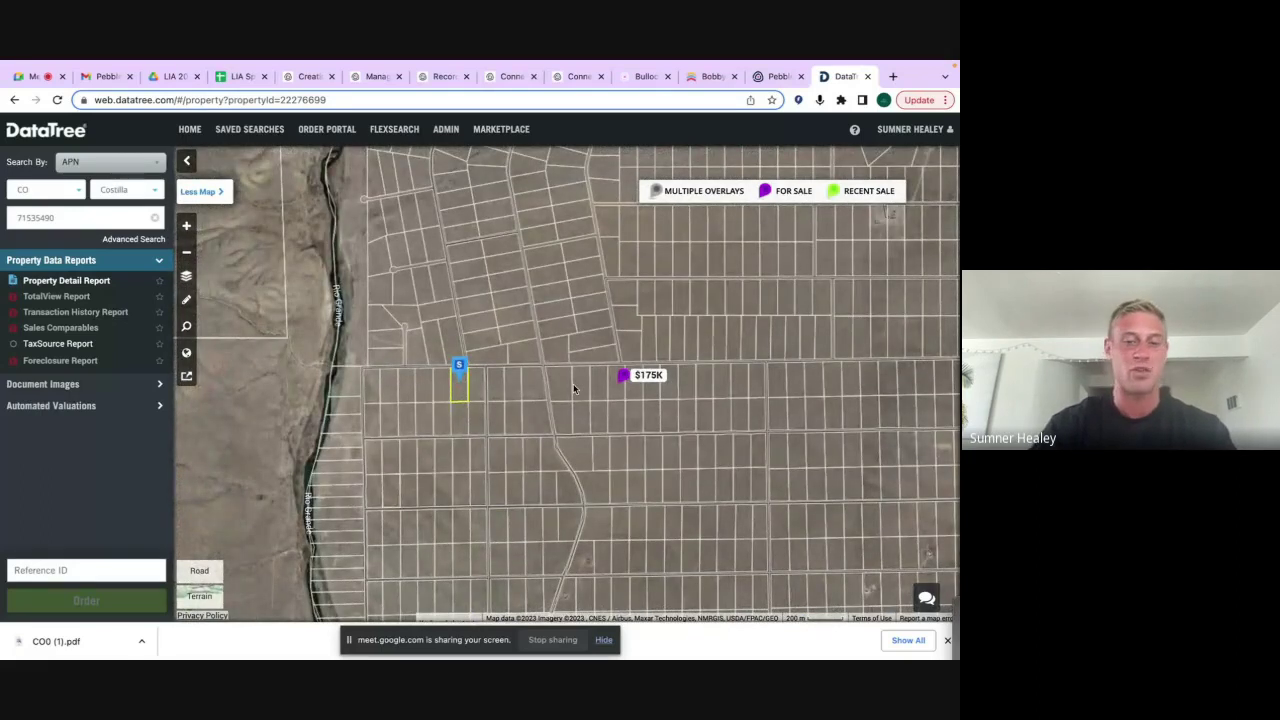
# Trace the road network east of the Costilla parcel on the map and examine the lots along Rd K
pyautogui.scroll(-1, 574, 389)
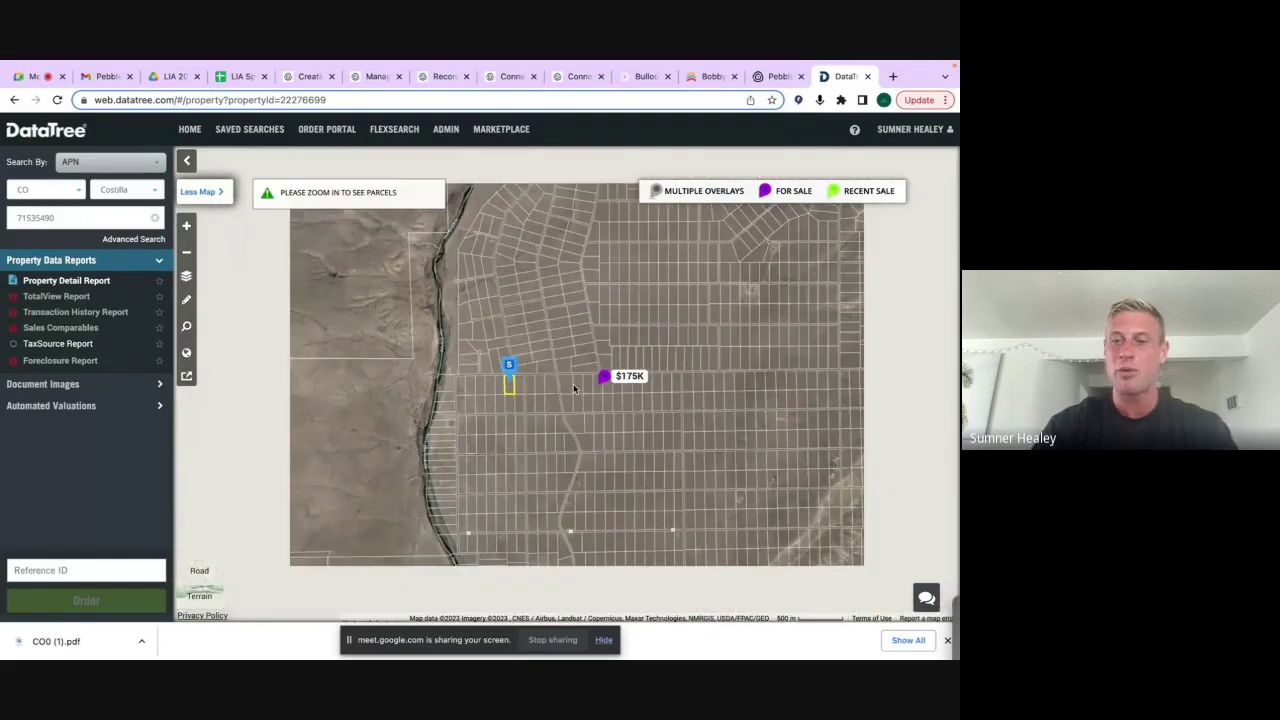
pyautogui.scroll(-1, 574, 389)
pyautogui.scroll(1, 620, 385)
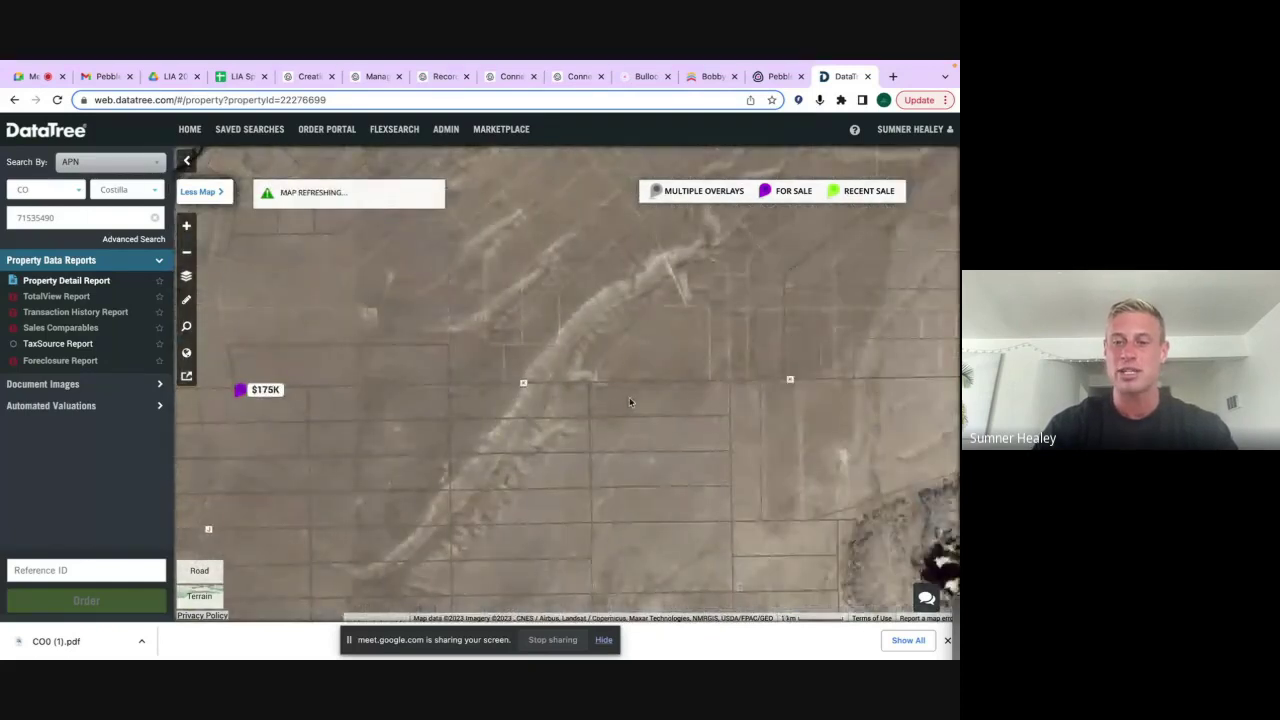
pyautogui.scroll(-1, 629, 397)
pyautogui.scroll(4, 725, 403)
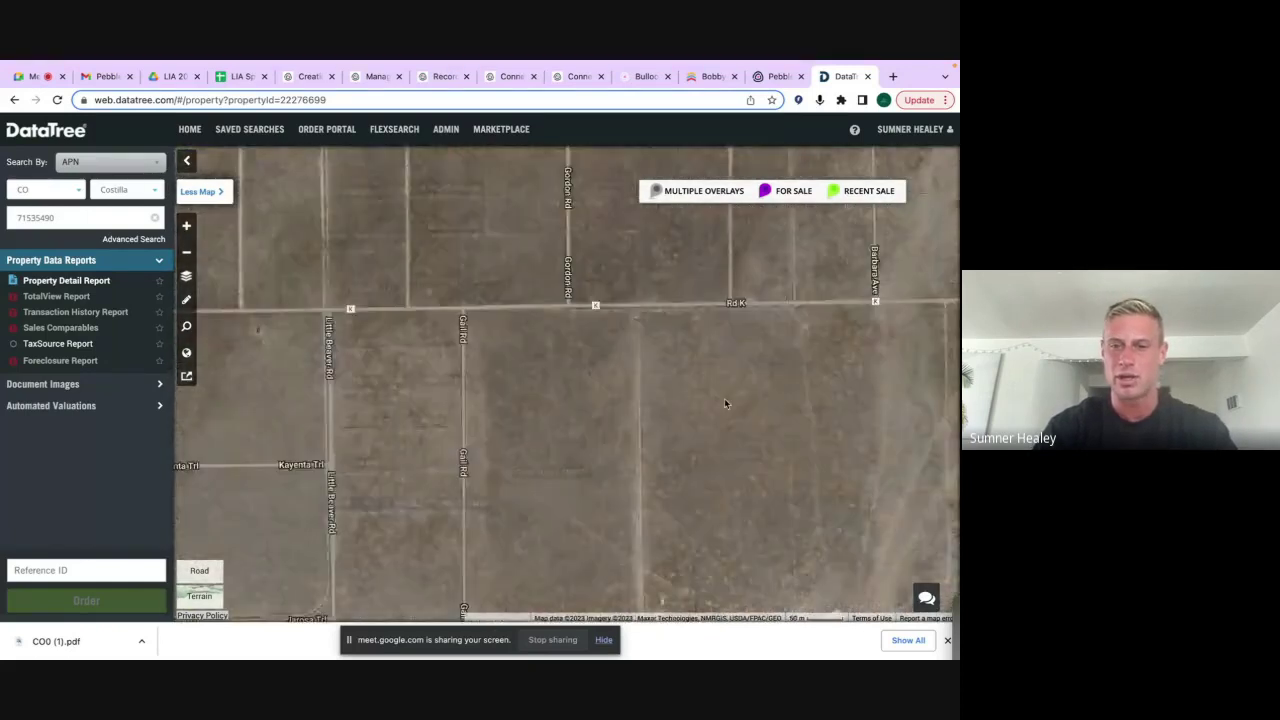
pyautogui.moveTo(724, 398); pyautogui.dragTo(716, 473)
pyautogui.scroll(1, 615, 396)
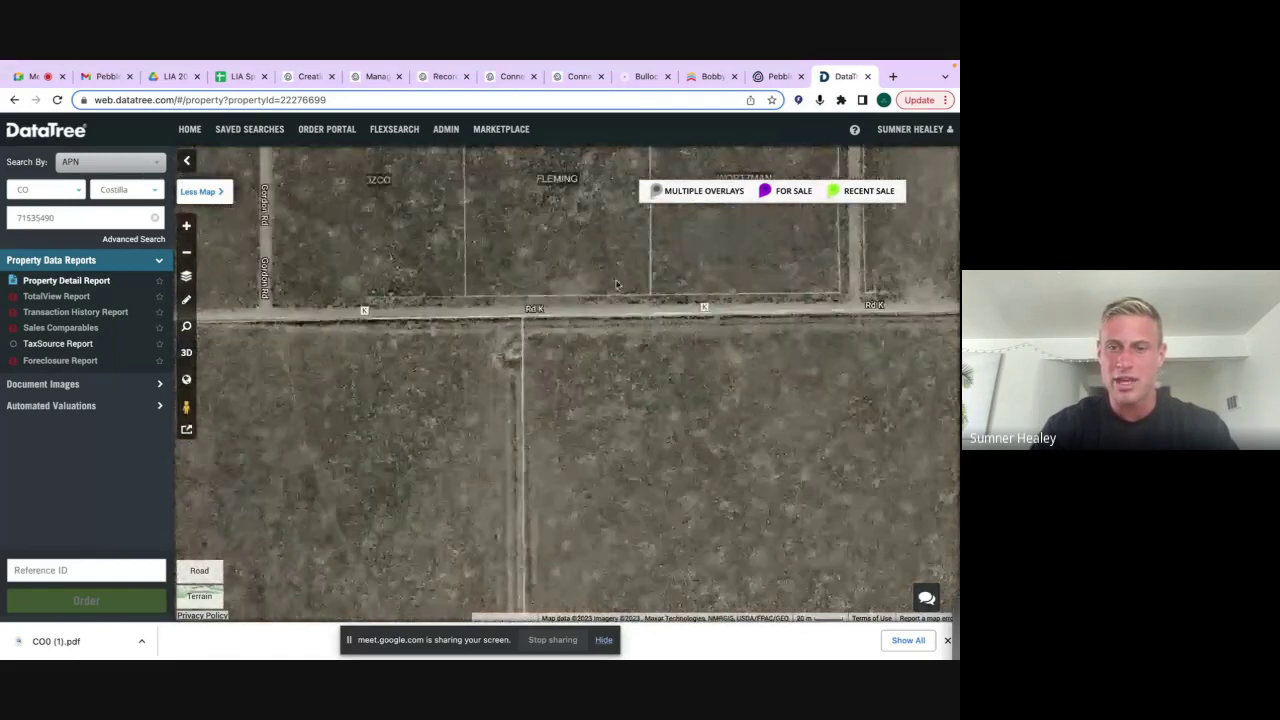
pyautogui.scroll(-5, 616, 285)
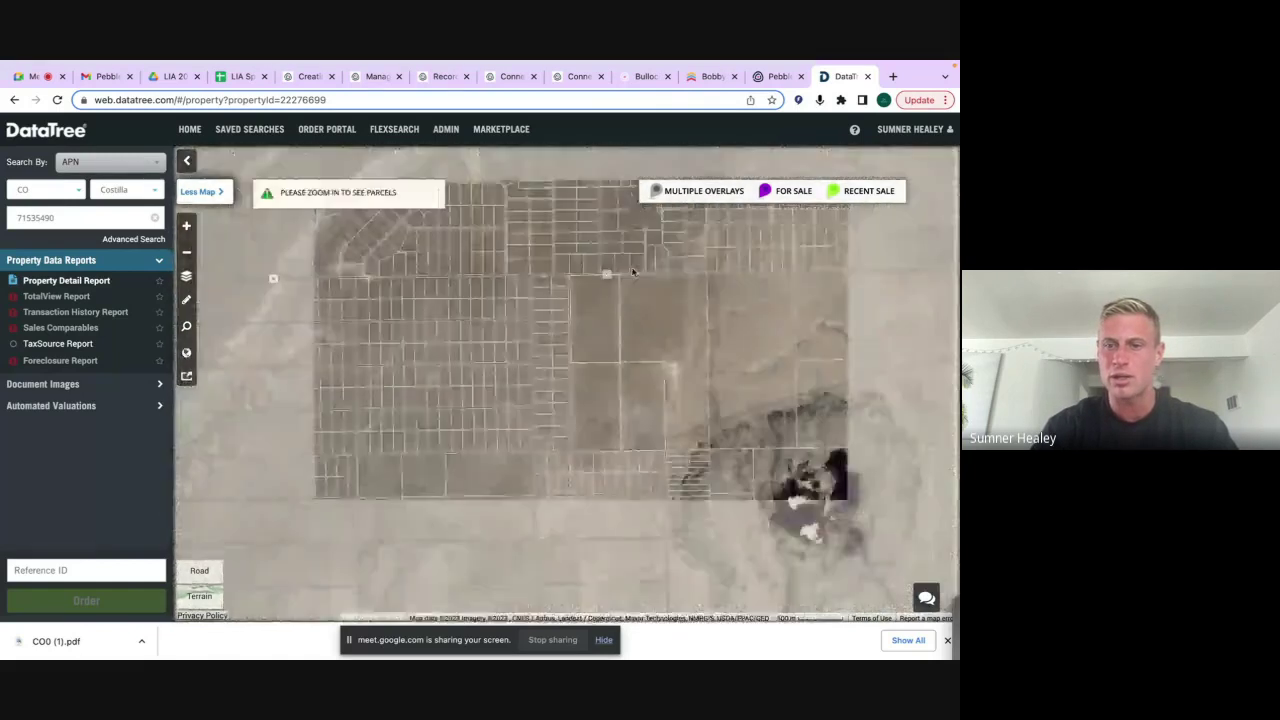
# Follow the roads east past Mesita to highway 159 and inspect the land beside it relative to the Costilla parcel
pyautogui.moveTo(790, 280); pyautogui.dragTo(621, 341)
pyautogui.scroll(-1, 621, 341)
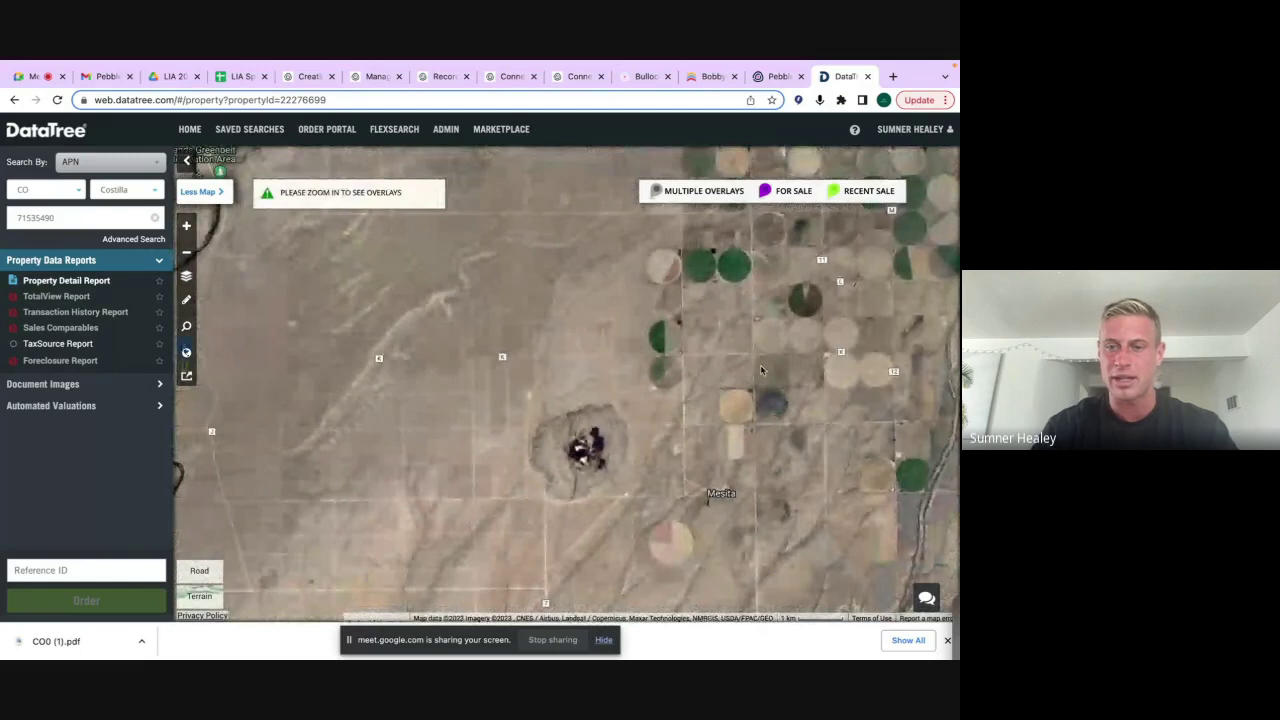
pyautogui.moveTo(810, 365); pyautogui.dragTo(590, 375)
pyautogui.scroll(-1, 590, 375)
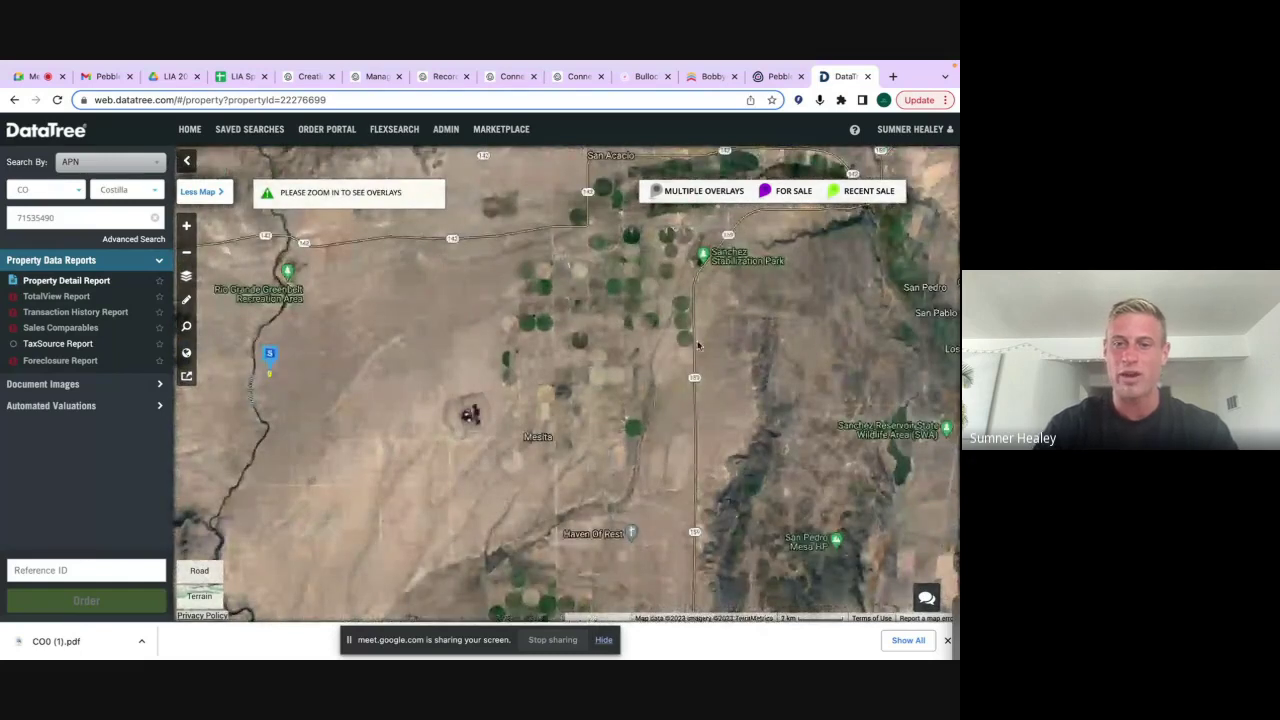
pyautogui.scroll(2, 697, 340)
pyautogui.scroll(4, 687, 362)
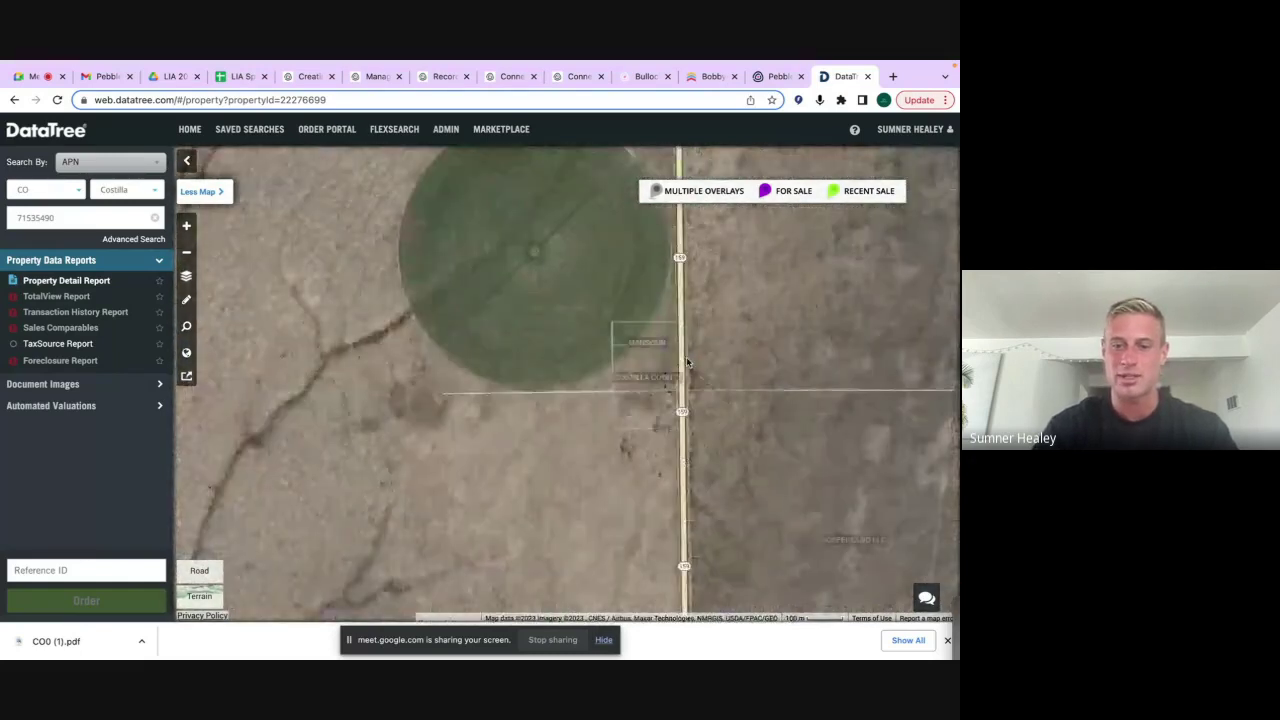
pyautogui.scroll(-5, 667, 413)
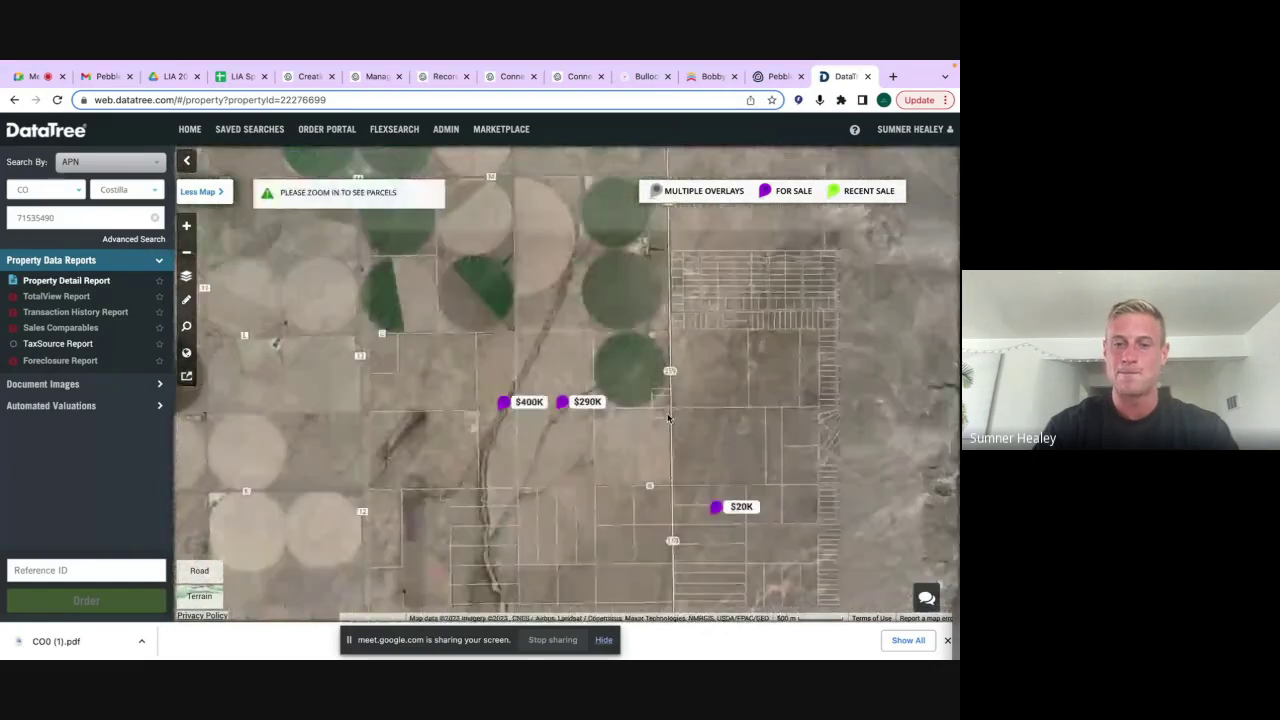
pyautogui.scroll(-3, 668, 418)
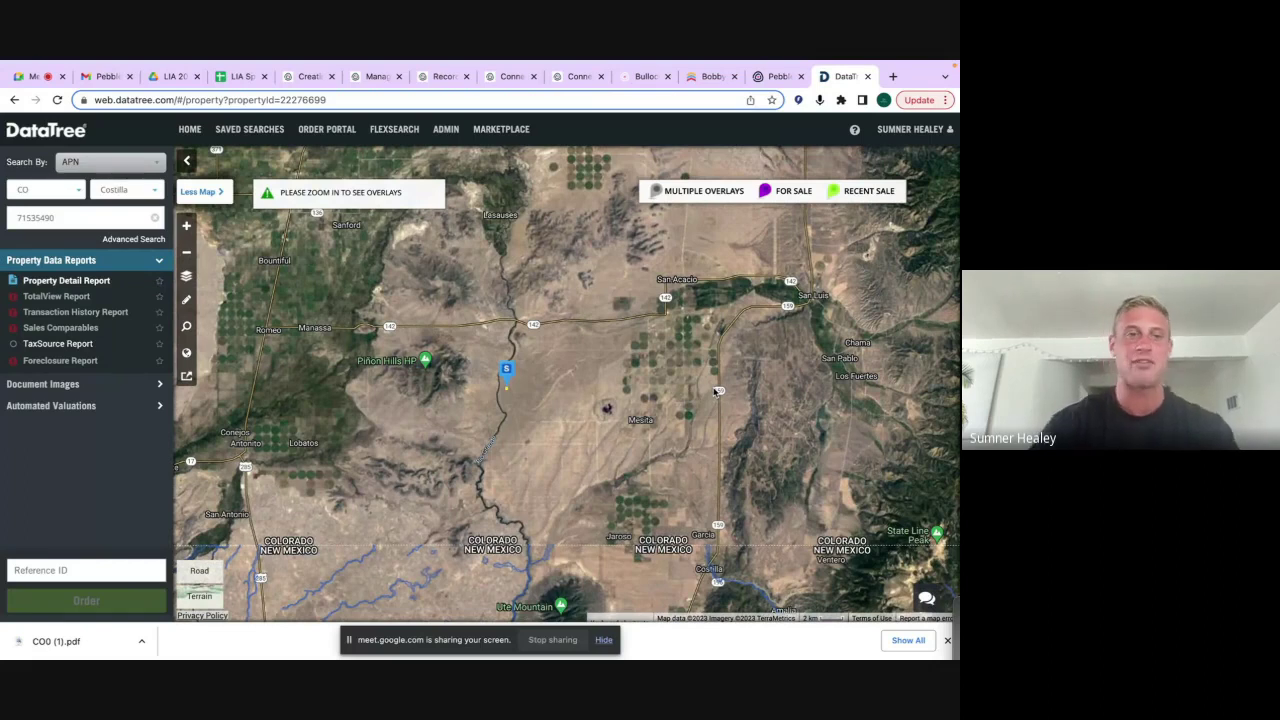
# Switch to Google Meet, admit the waiting participant to the call, and return to the Bulloch County deal in Pebble
pyautogui.click(35, 77)
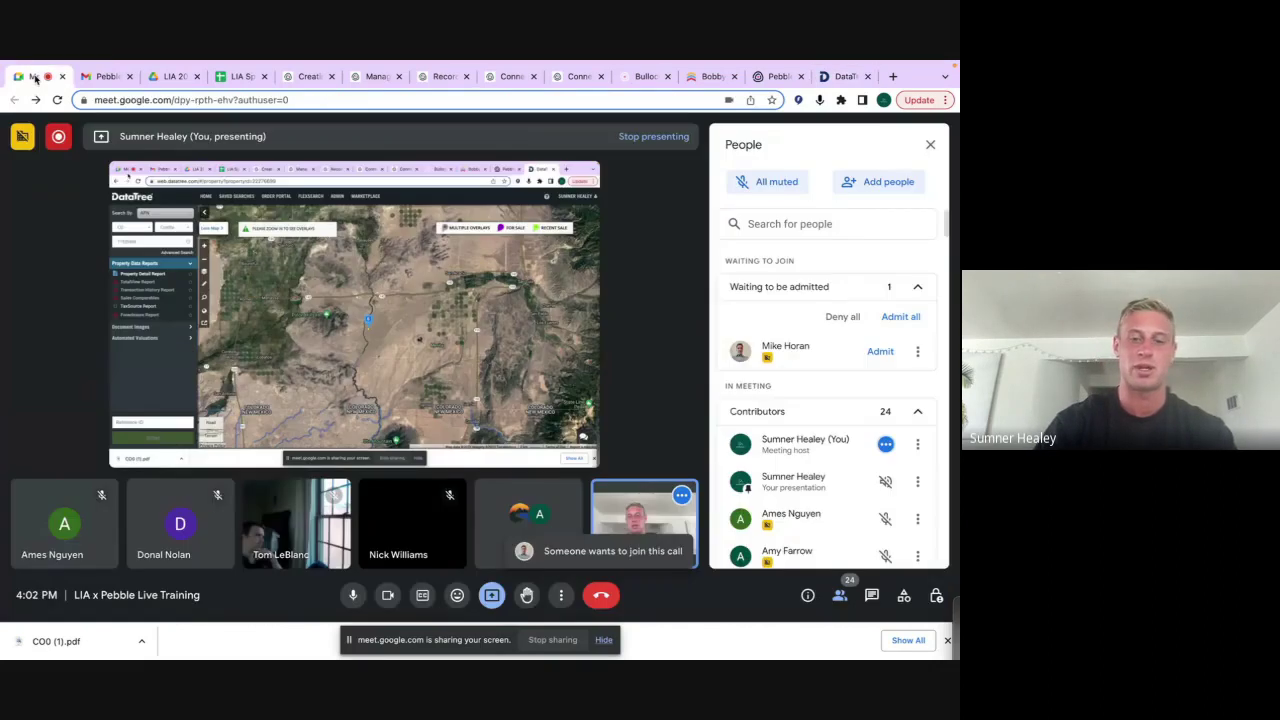
pyautogui.click(872, 596)
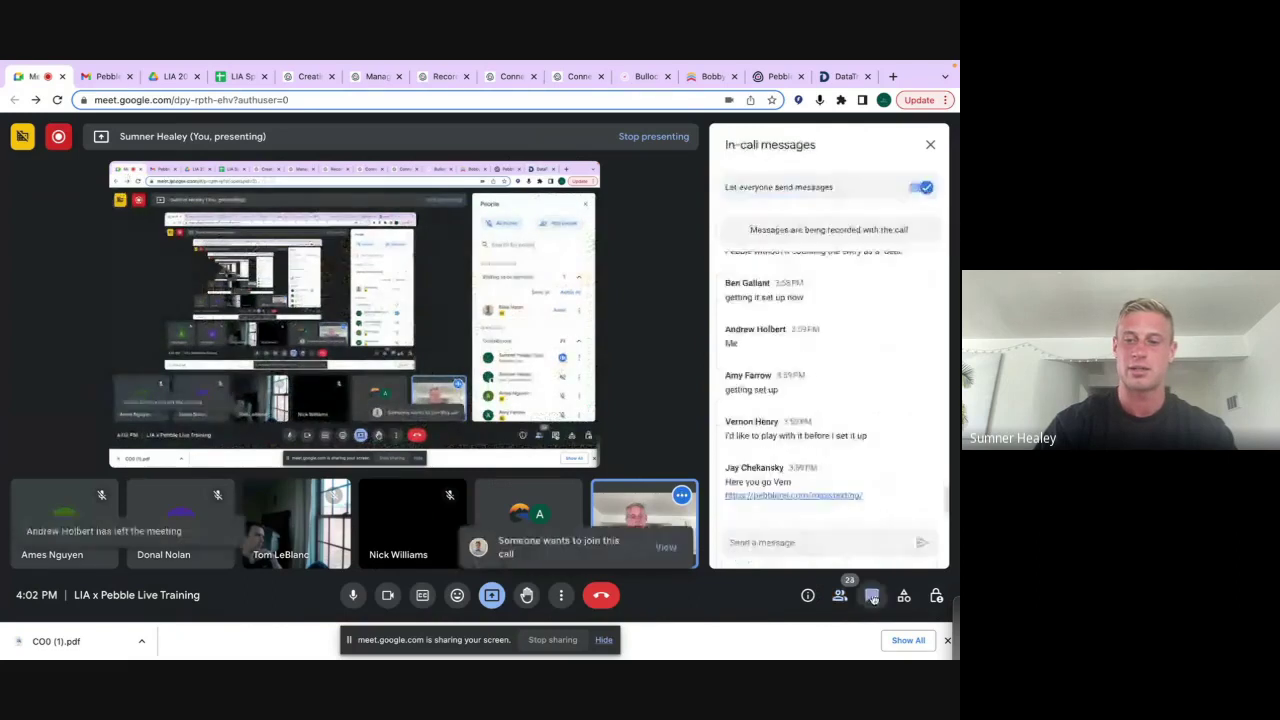
pyautogui.click(840, 595)
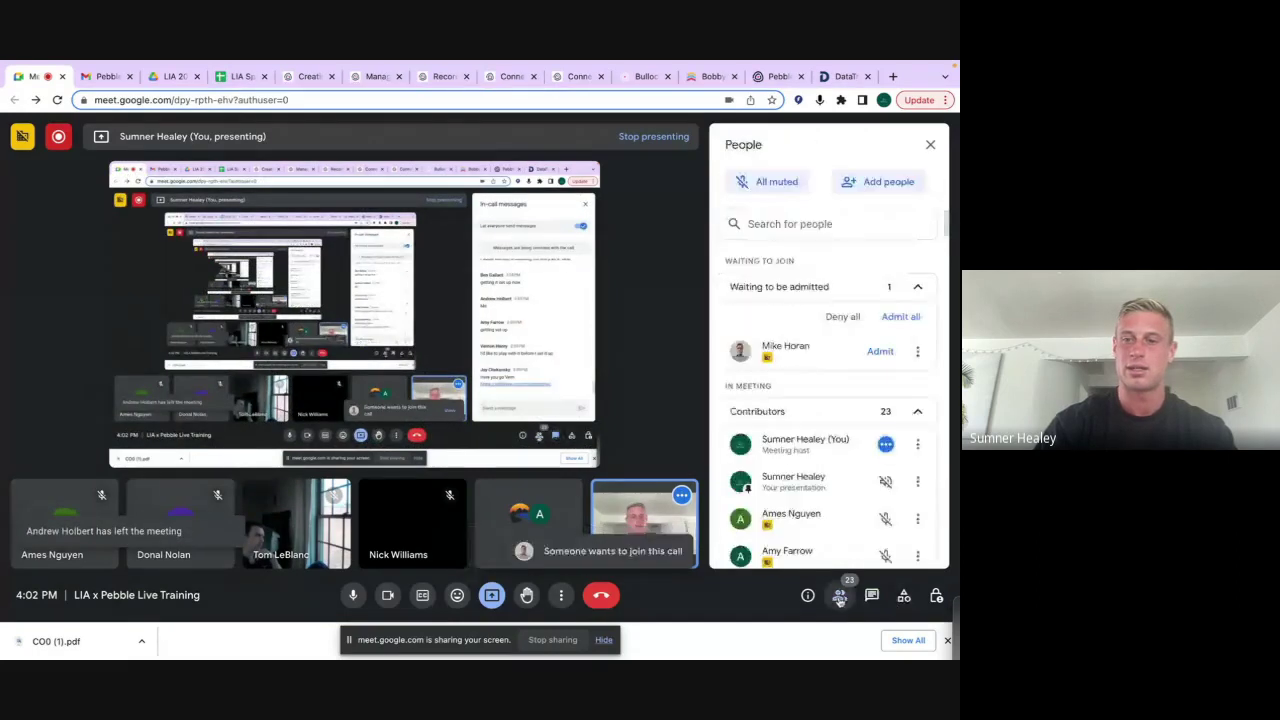
pyautogui.click(882, 352)
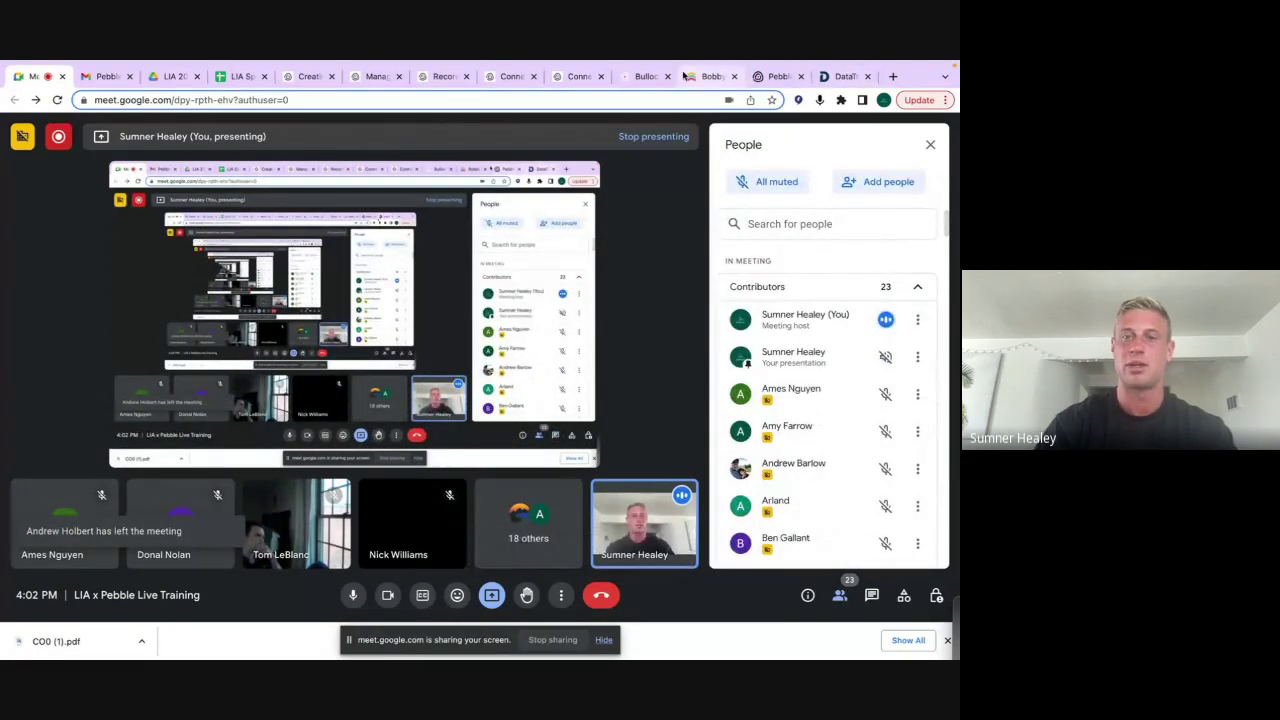
pyautogui.click(645, 76)
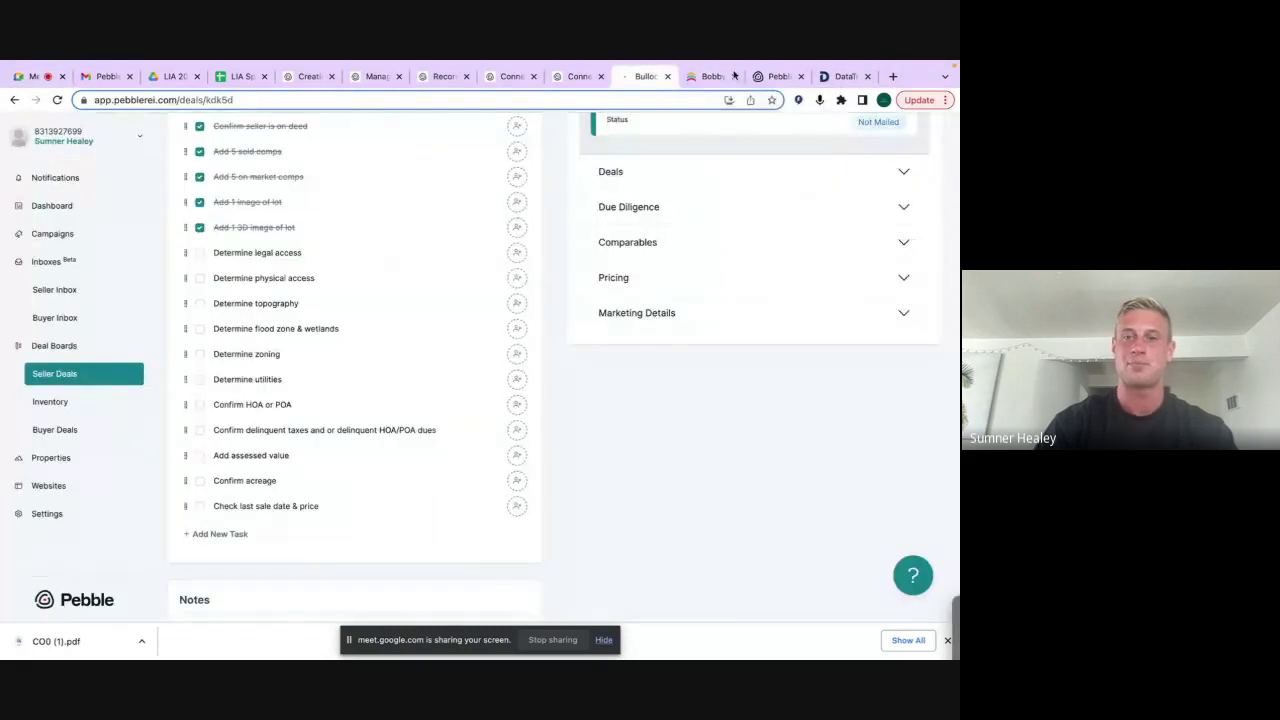
# Return to the DataTree map and examine the wider terrain and roads around the Costilla parcel, from Manassa east to the Culebra Peak mountains
pyautogui.click(838, 77)
pyautogui.scroll(-3, 718, 249)
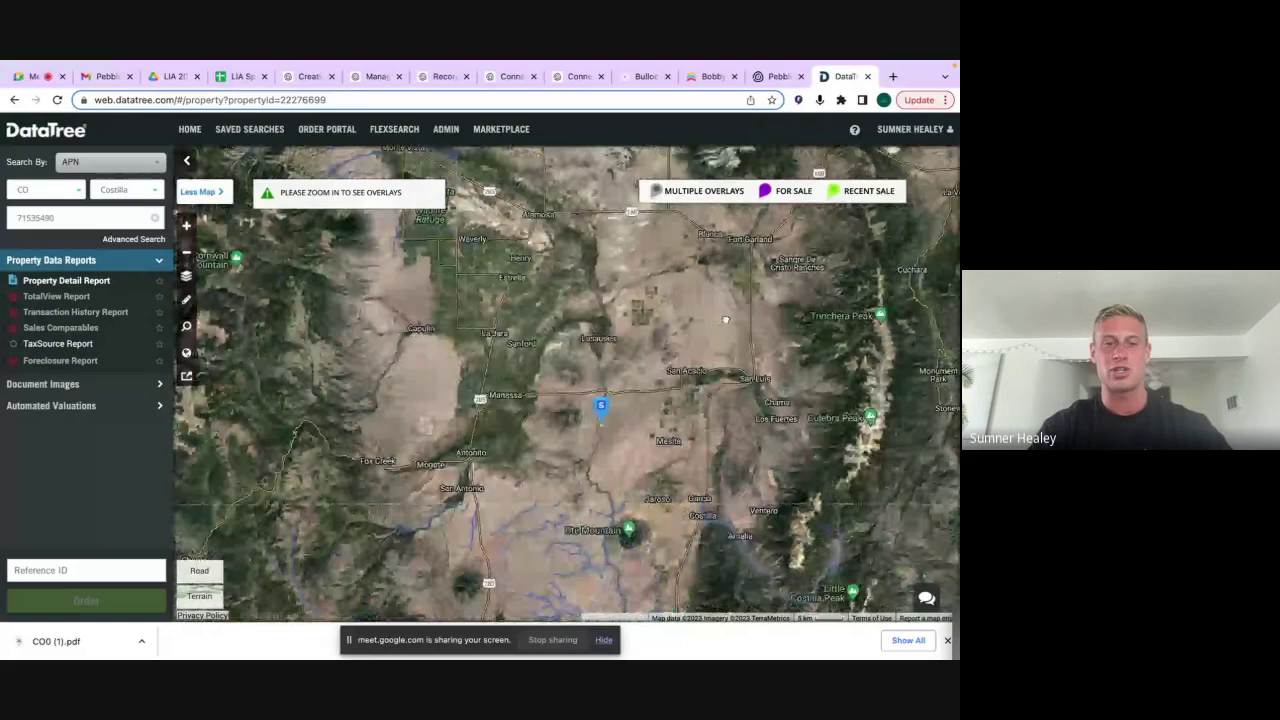
pyautogui.moveTo(385, 432); pyautogui.dragTo(584, 411)
pyautogui.scroll(3, 584, 411)
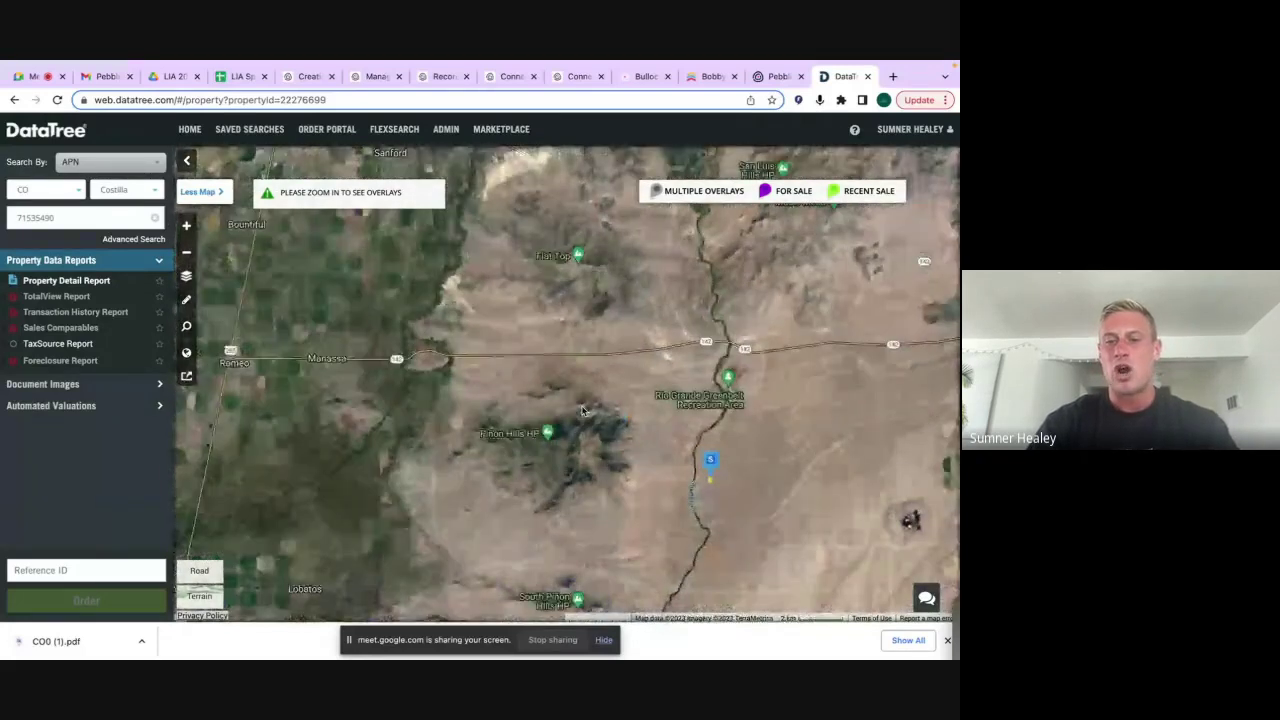
pyautogui.scroll(2, 619, 394)
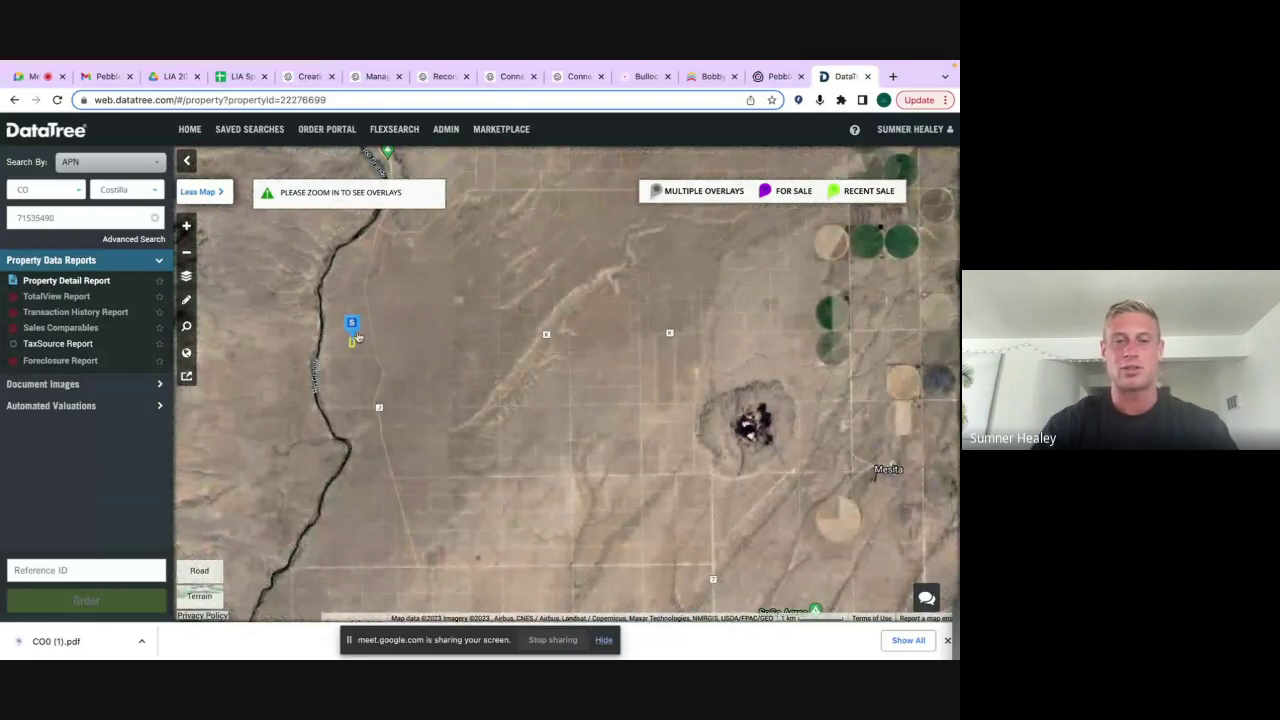
pyautogui.moveTo(762, 353); pyautogui.dragTo(584, 357)
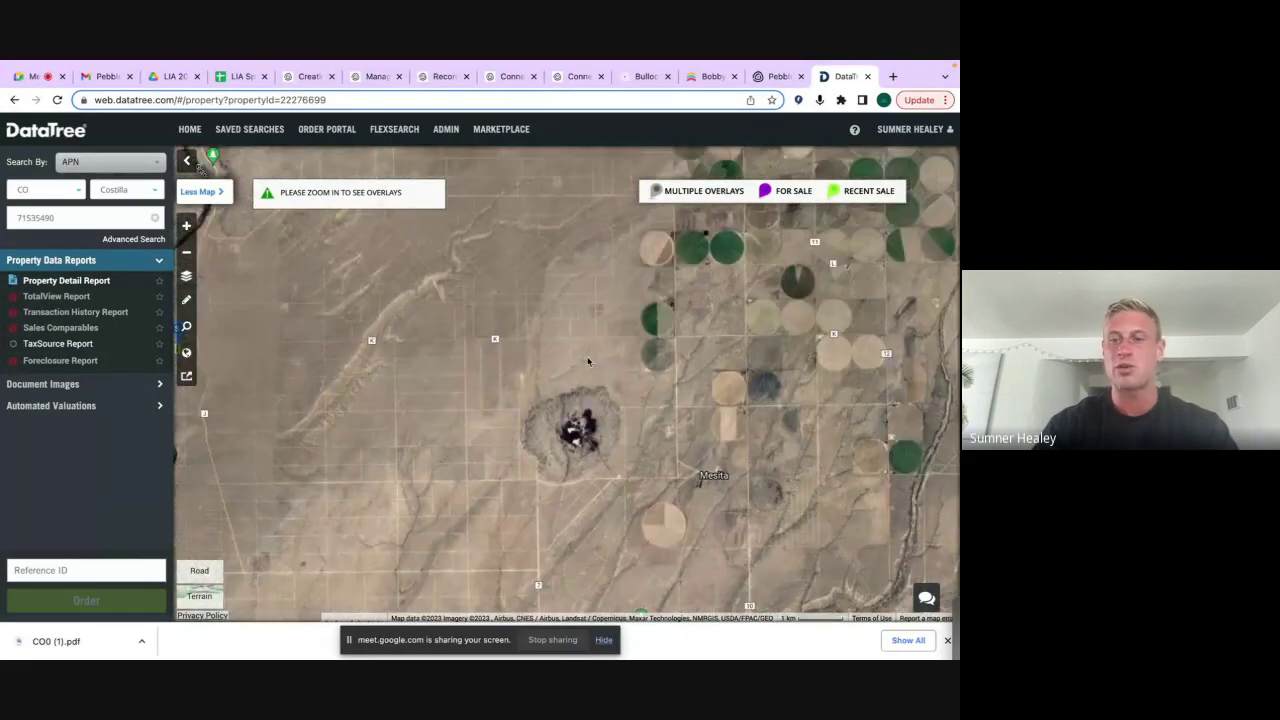
pyautogui.scroll(-2, 730, 332)
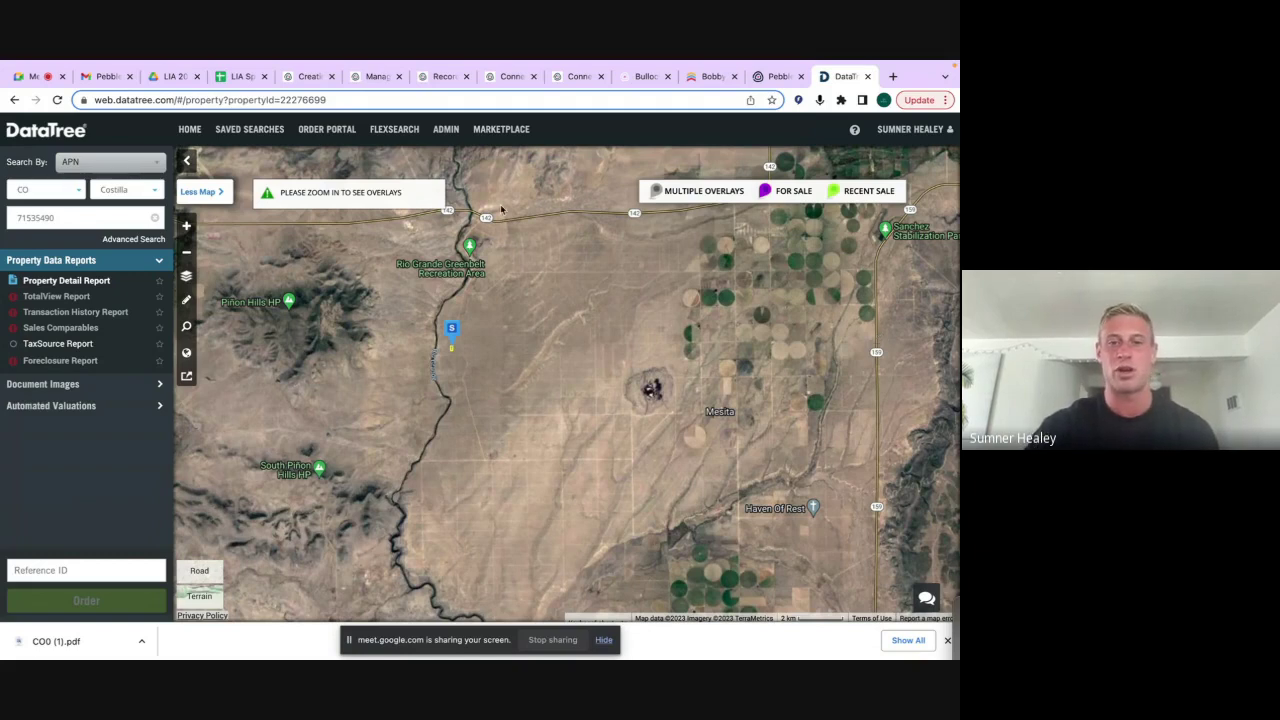
pyautogui.scroll(-1, 534, 264)
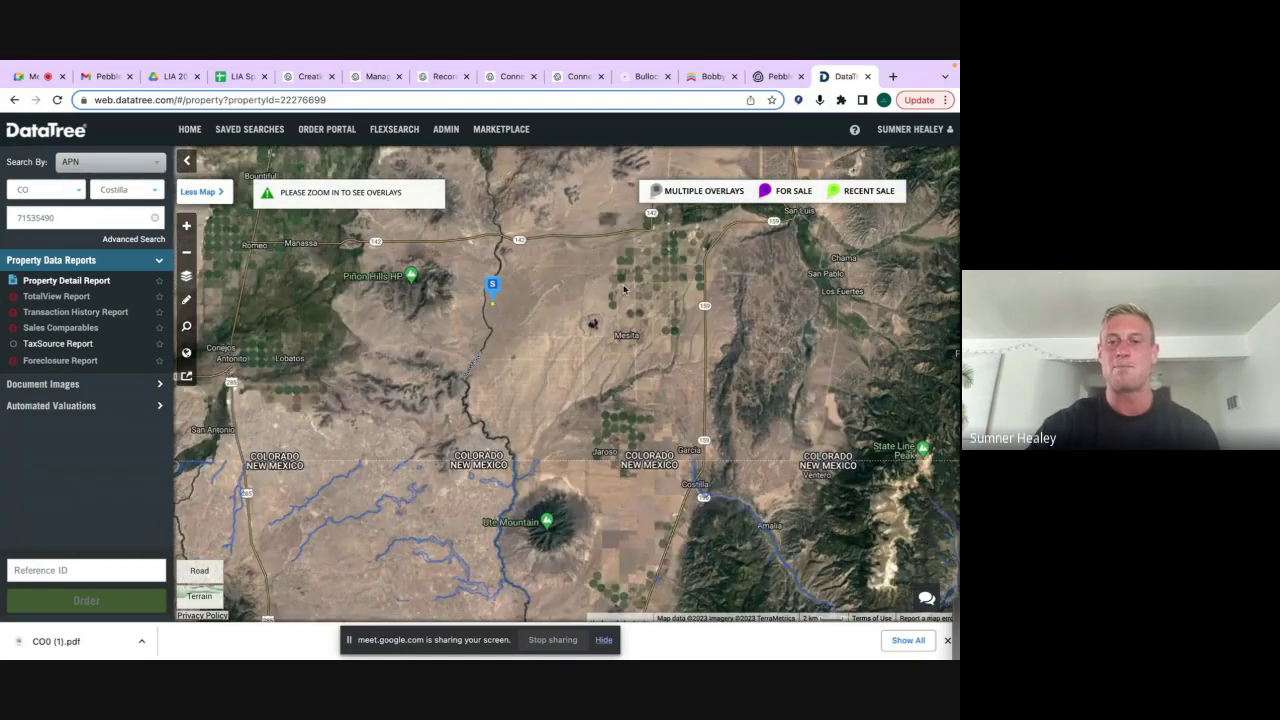
pyautogui.moveTo(943, 284); pyautogui.dragTo(598, 345)
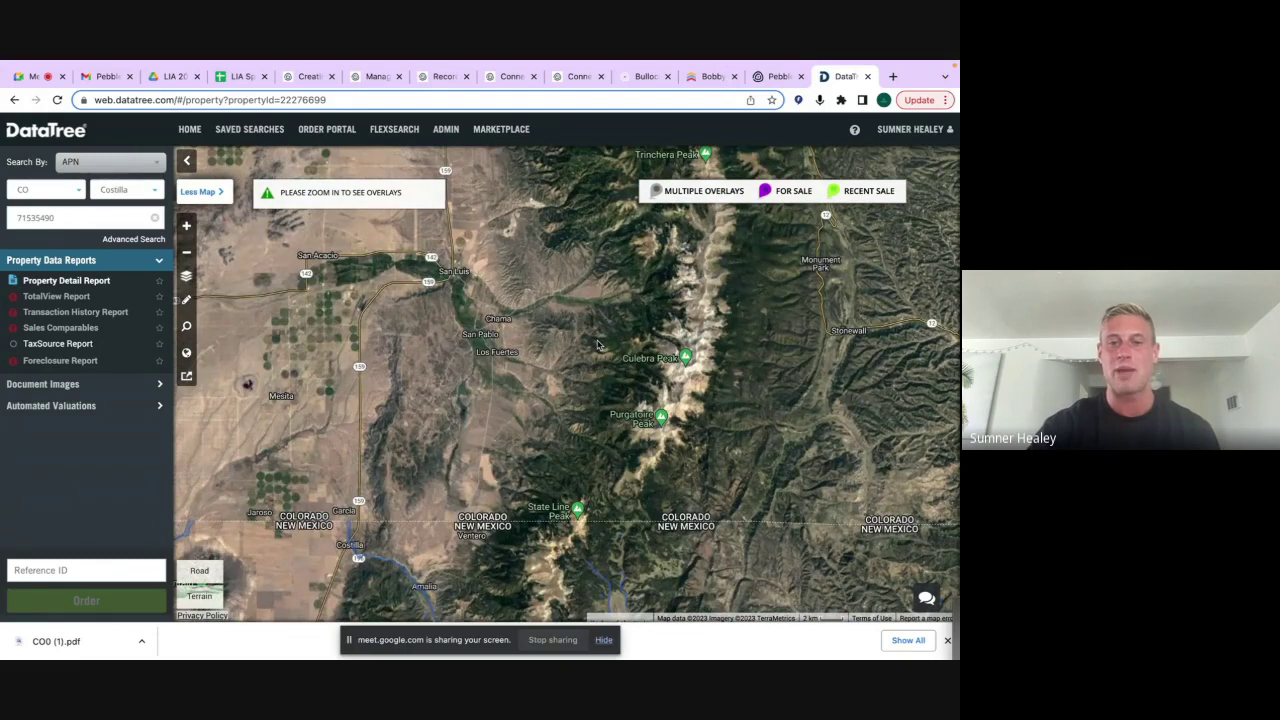
# Examine the terrain east of Culebra Peak toward Stonewall and the Costilla parcel's position within the wider southern Colorado region
pyautogui.moveTo(798, 370); pyautogui.dragTo(588, 416)
pyautogui.scroll(1, 588, 416)
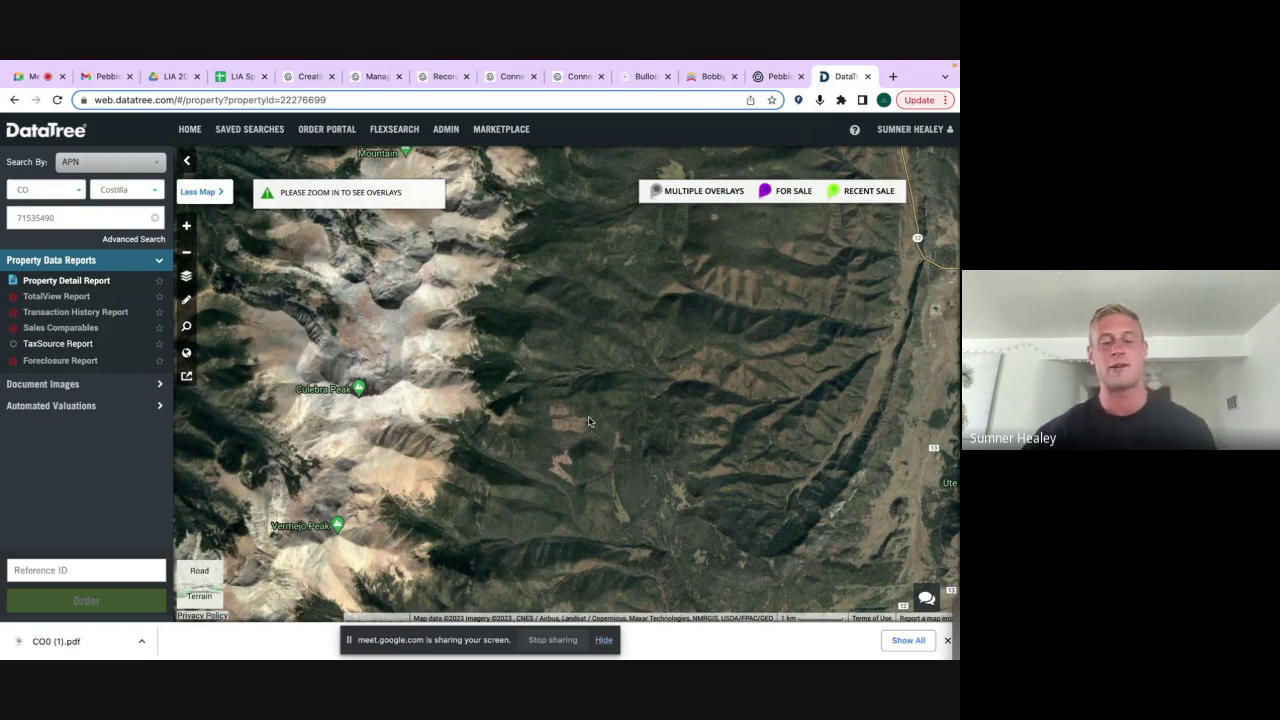
pyautogui.scroll(-1, 588, 421)
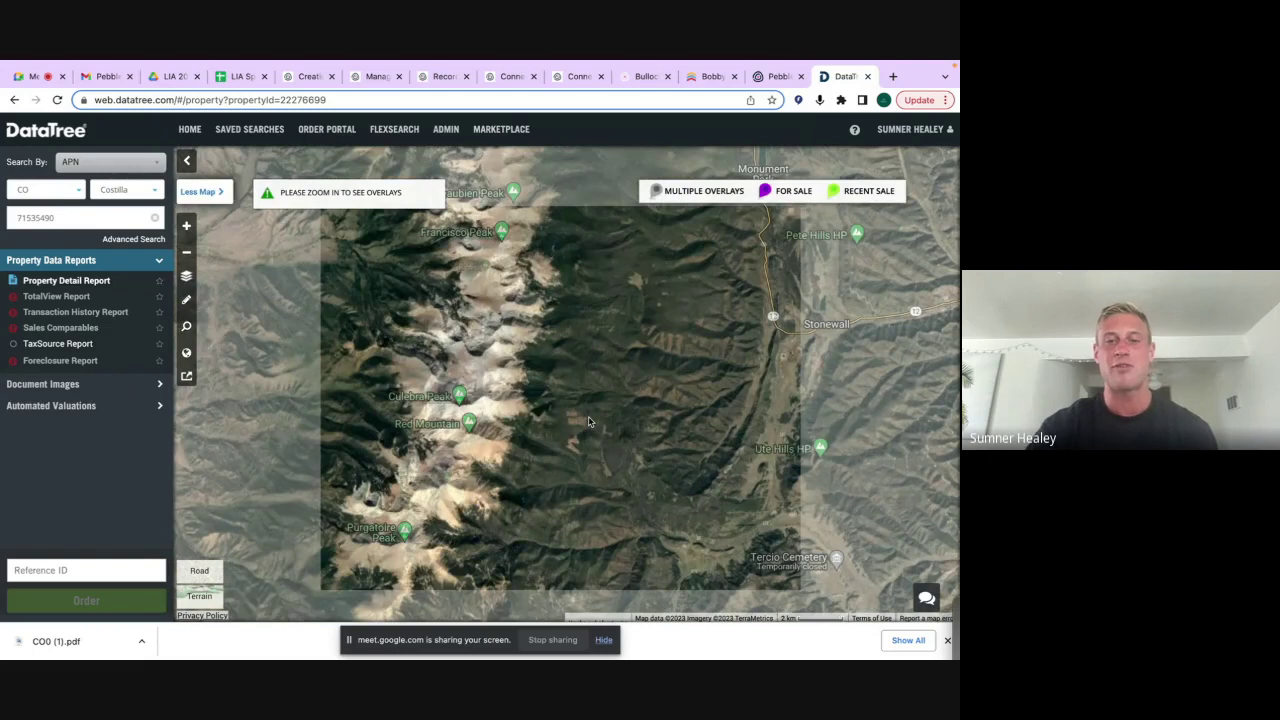
pyautogui.scroll(-1, 447, 362)
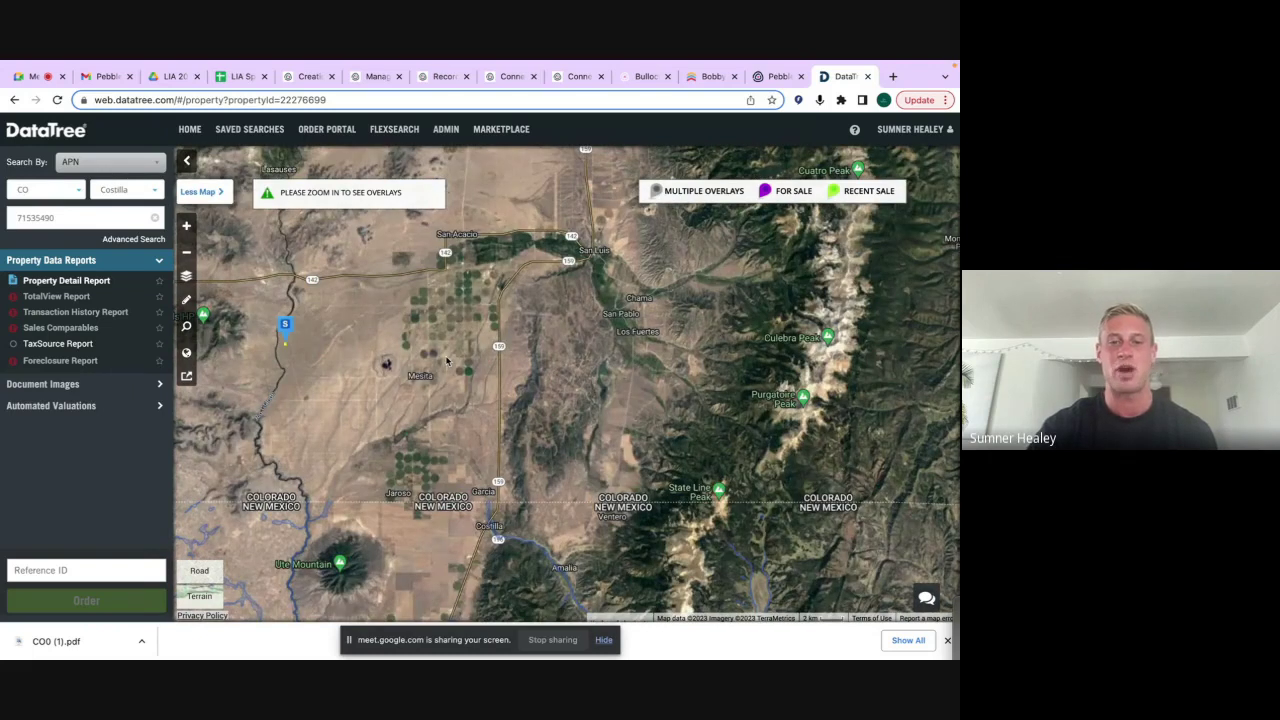
pyautogui.scroll(3, 447, 362)
pyautogui.scroll(2, 560, 300)
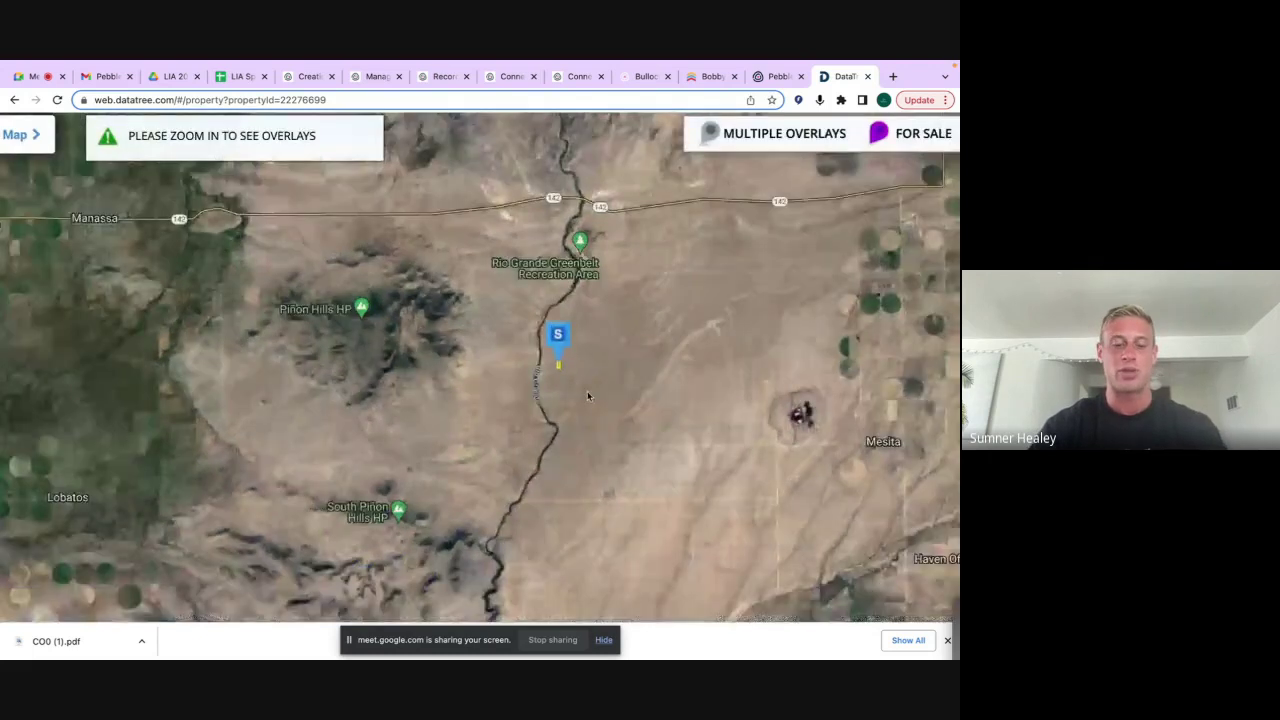
pyautogui.scroll(-2, 587, 391)
pyautogui.scroll(-2, 463, 405)
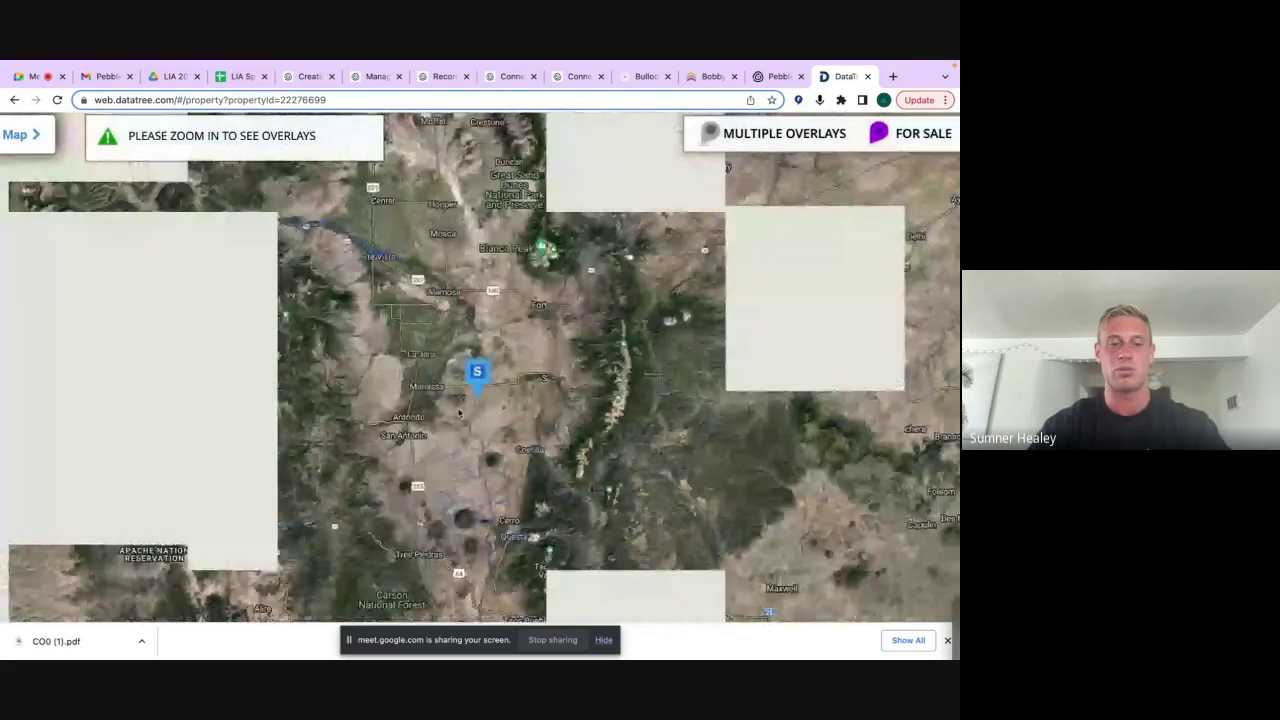
pyautogui.scroll(-2, 459, 412)
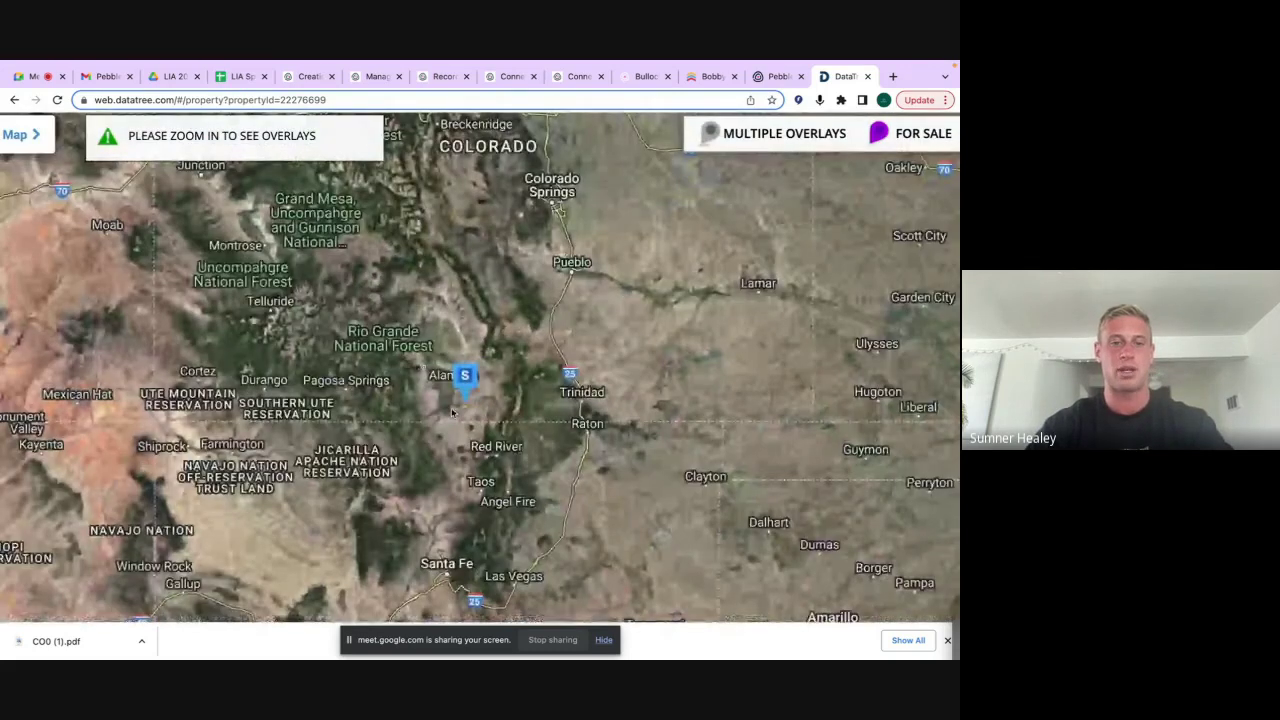
pyautogui.press('F4')
pyautogui.hotkey('ctrl', 'Up')
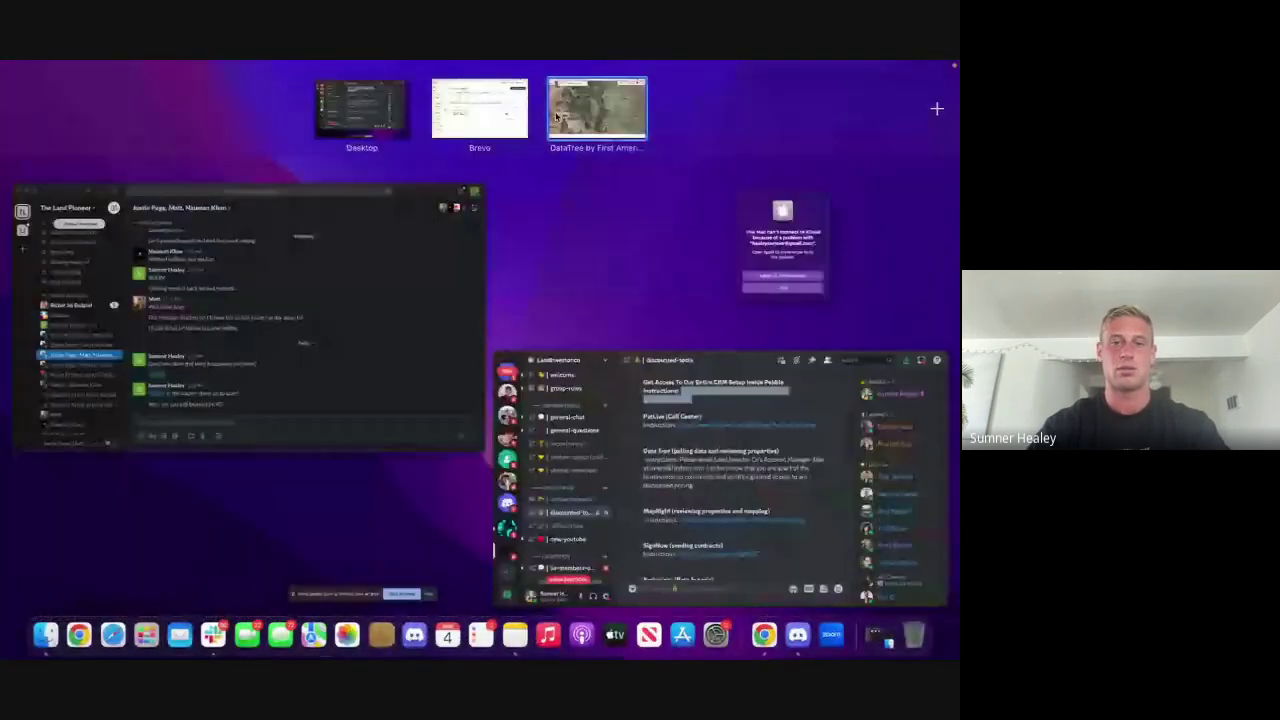
pyautogui.click(556, 117)
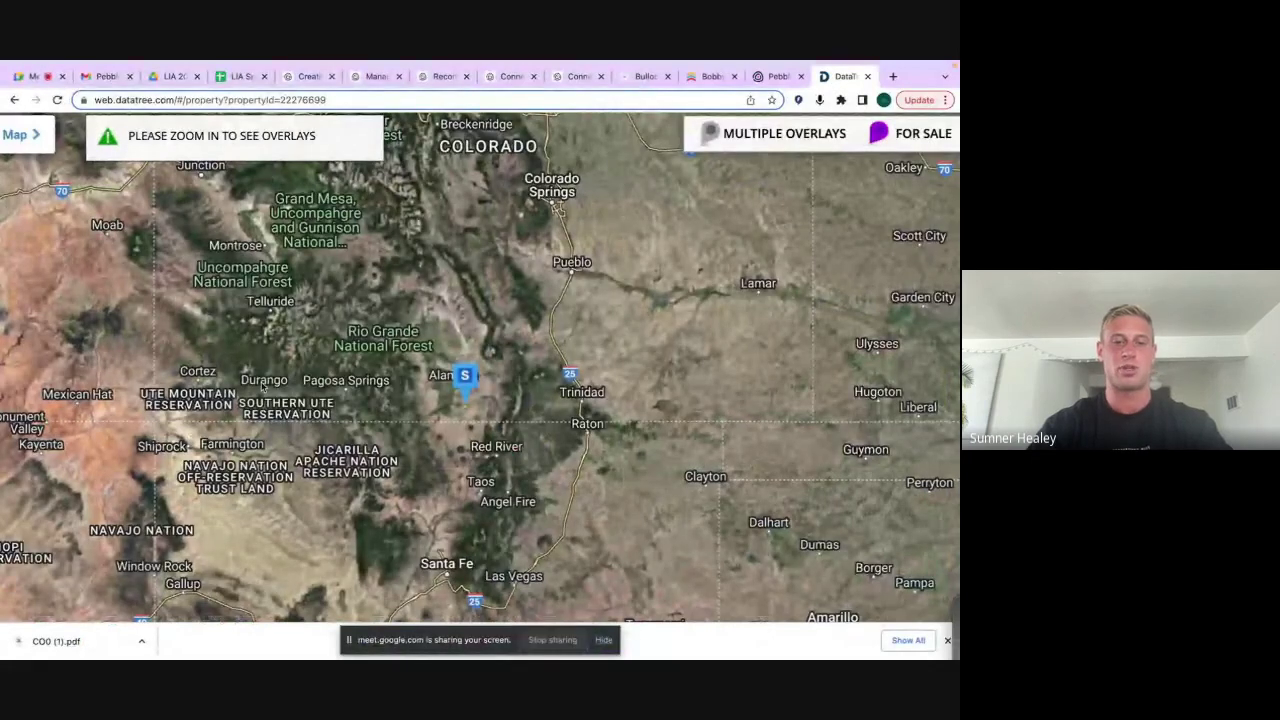
# View the Costilla parcel's location within the United States, then its surroundings between Manassa and San Luis
pyautogui.scroll(-1, 263, 387)
pyautogui.scroll(-2, 263, 387)
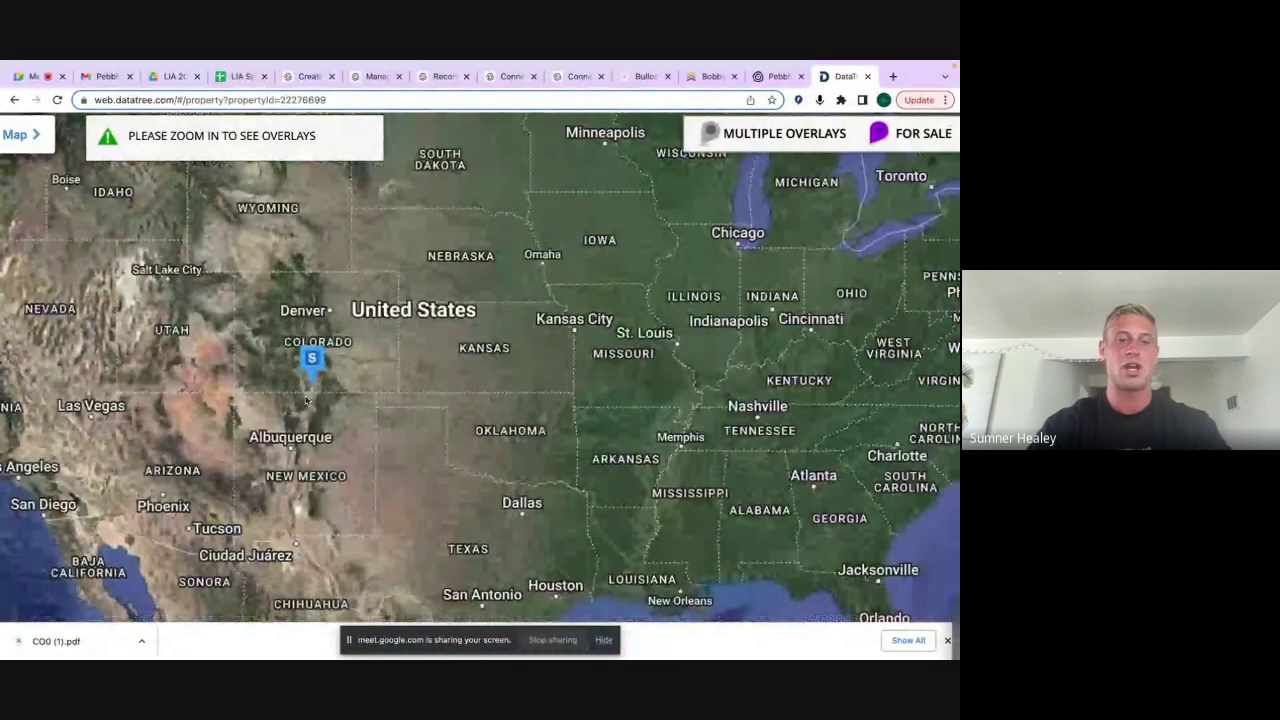
pyautogui.scroll(1, 310, 402)
pyautogui.scroll(5, 316, 407)
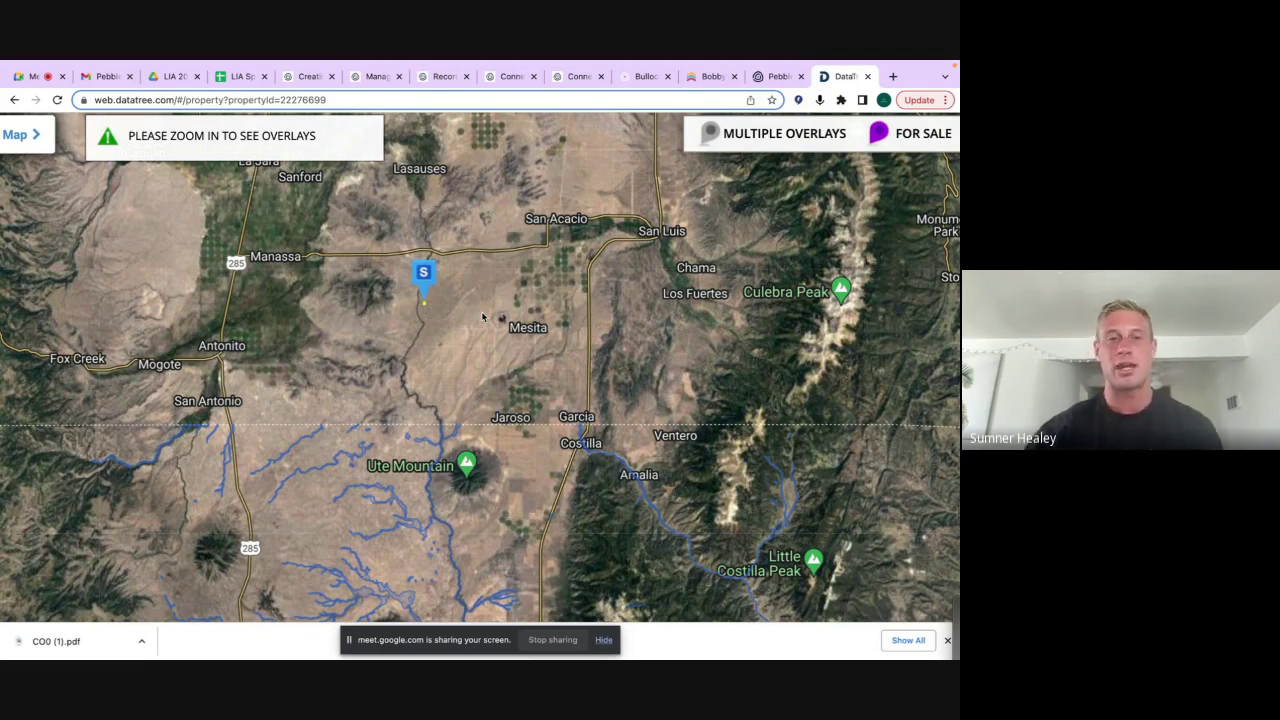
# Switch to the Bulloch County deal in Pebble and review its open due diligence tasks and the note listing sold and active comps
pyautogui.click(639, 78)
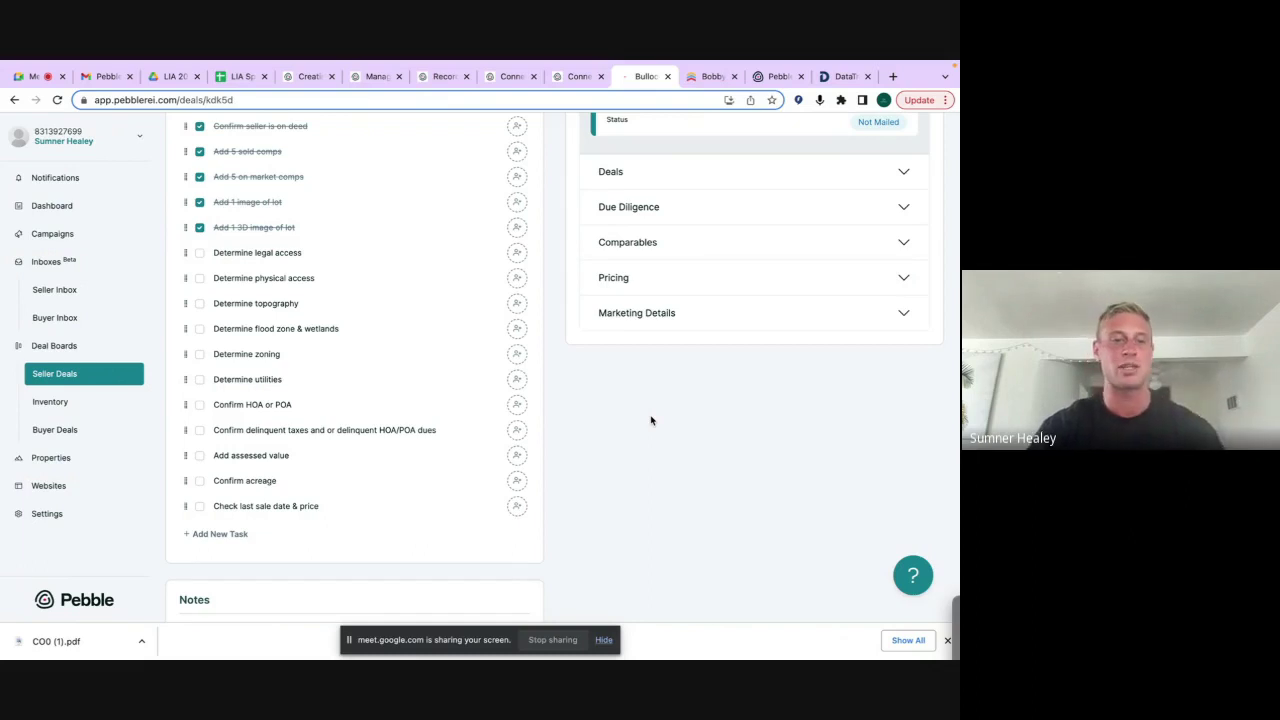
pyautogui.scroll(-1, 650, 420)
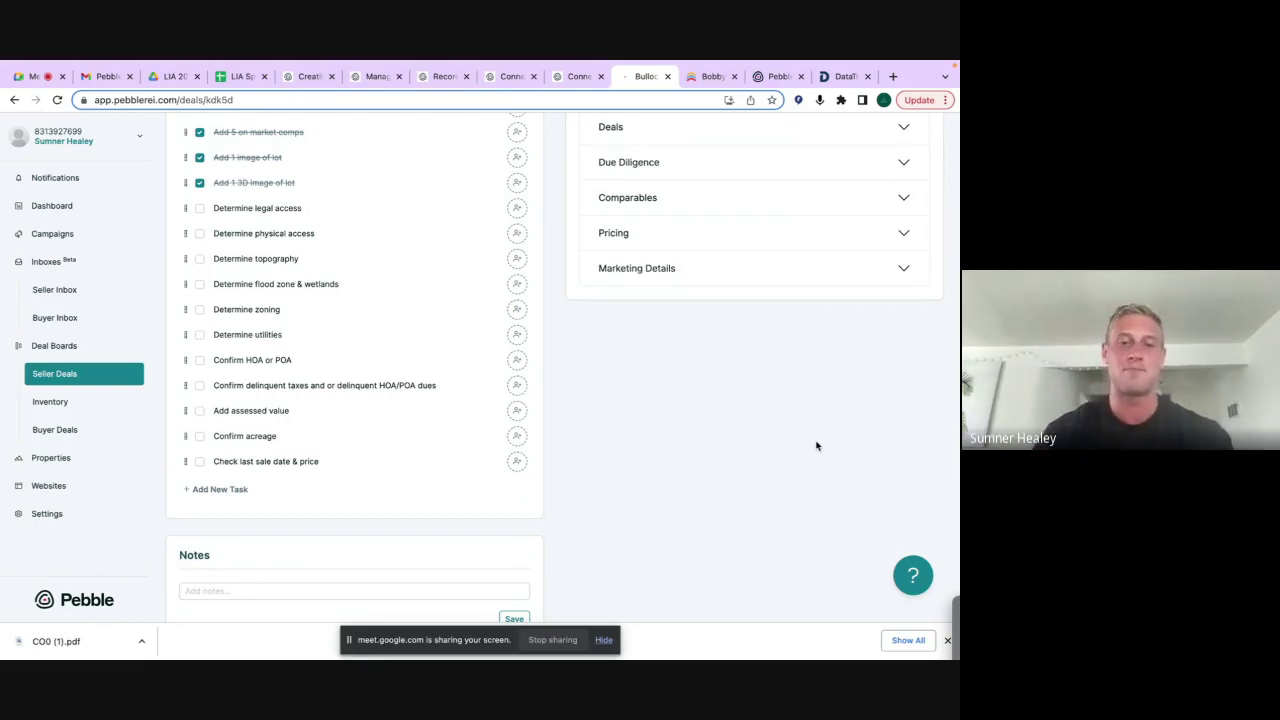
pyautogui.scroll(-10, 804, 461)
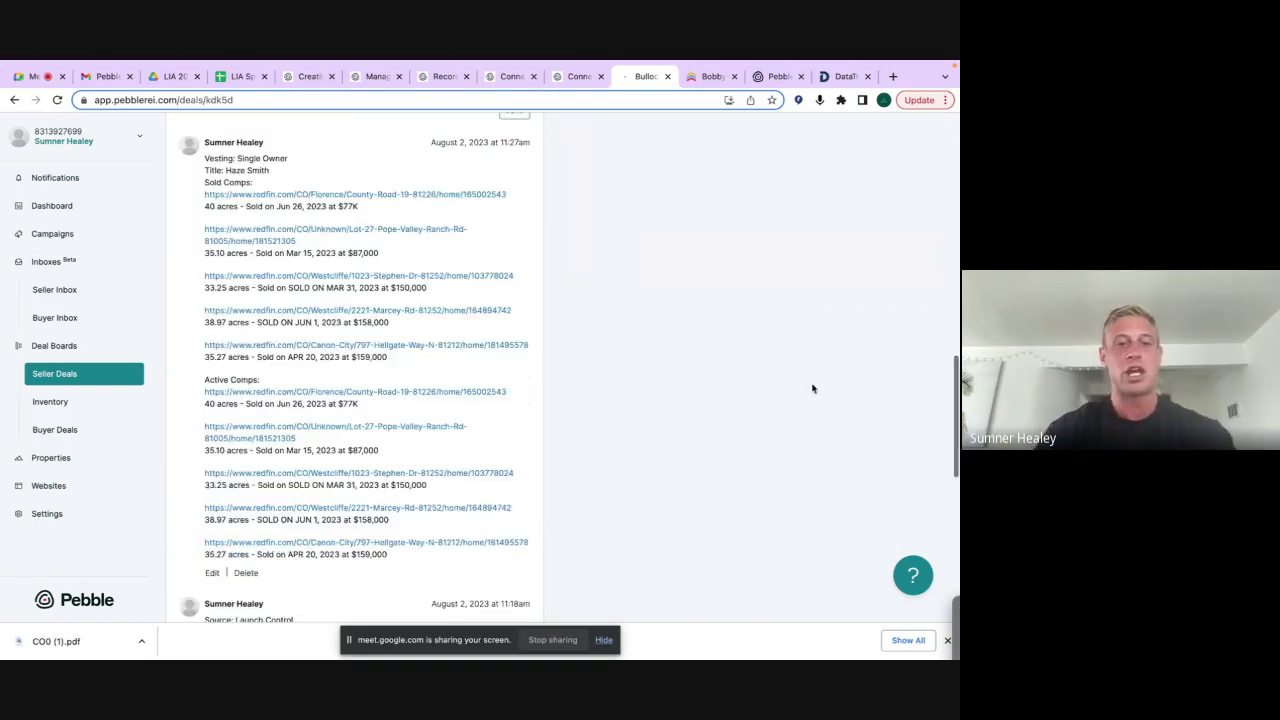
pyautogui.scroll(1, 812, 388)
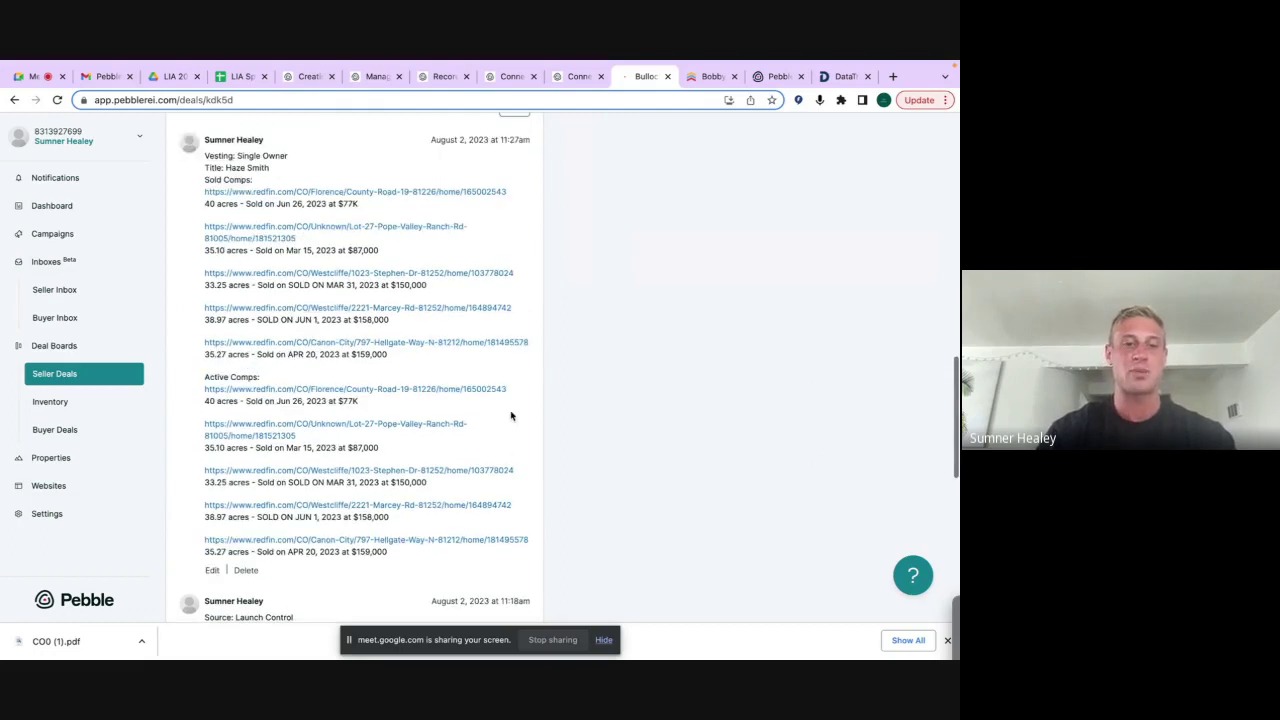
pyautogui.scroll(2, 312, 220)
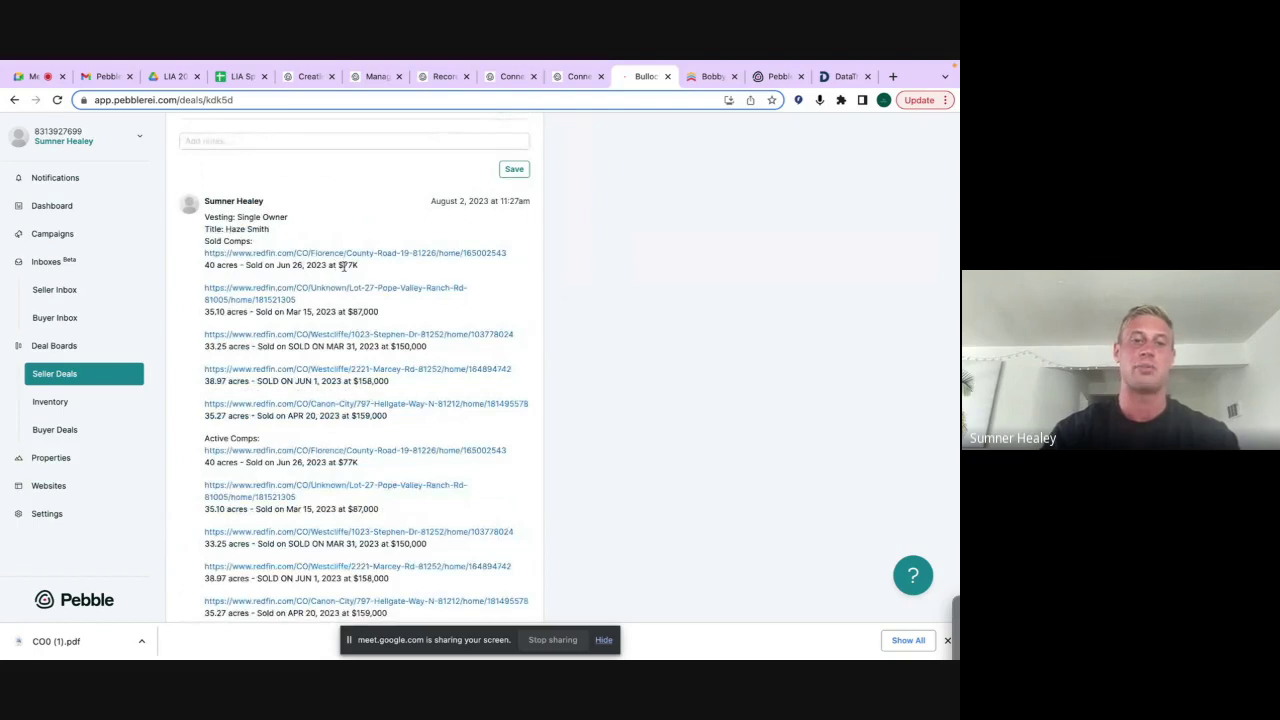
pyautogui.scroll(5, 344, 268)
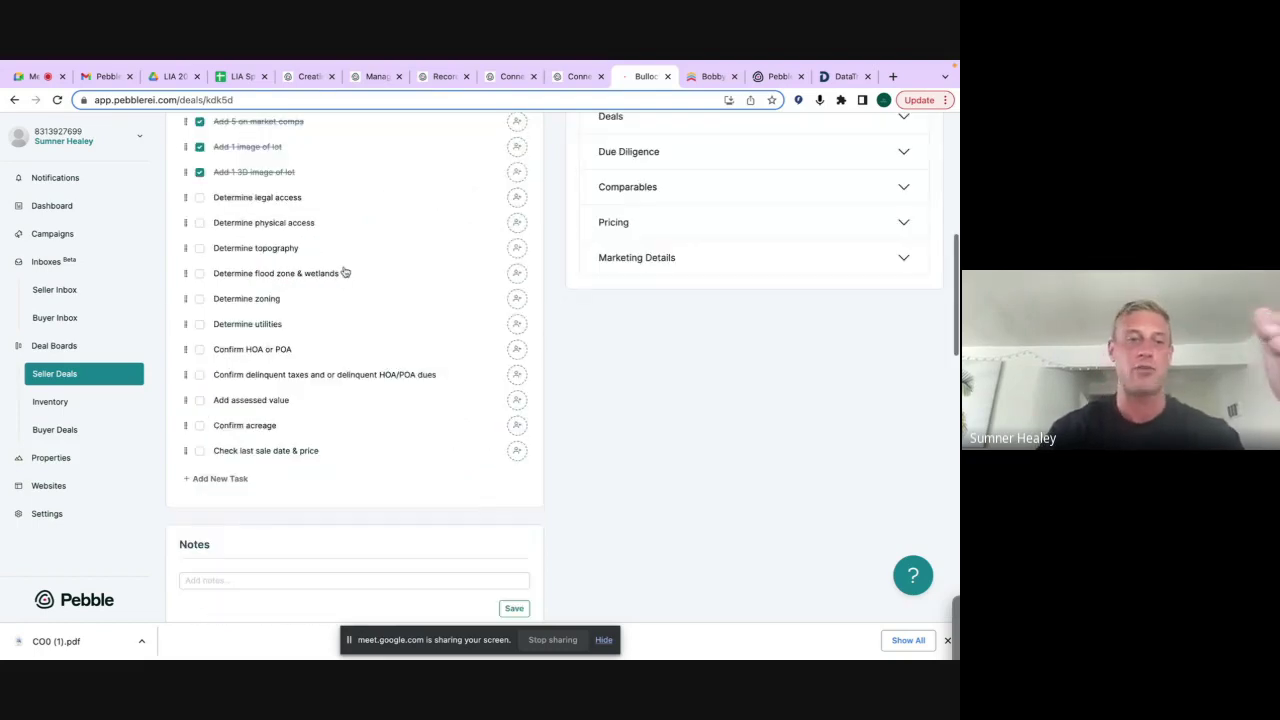
pyautogui.scroll(1, 411, 329)
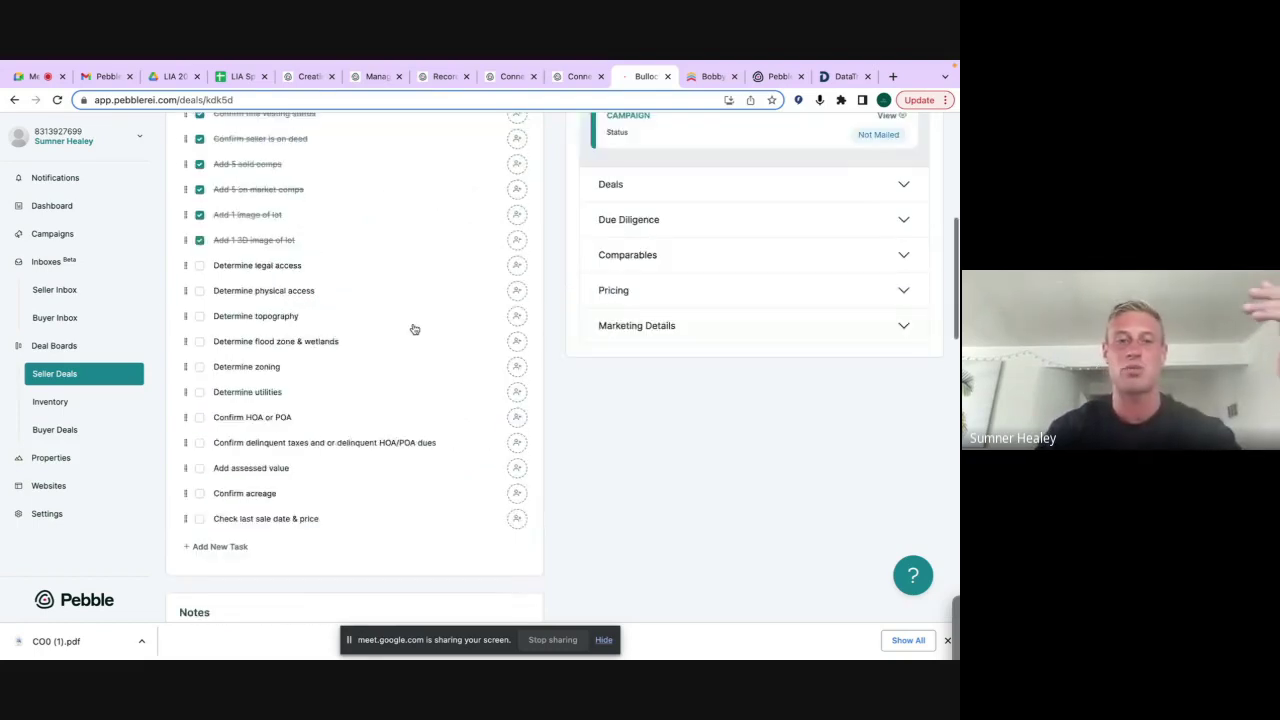
# Open the Redfin listing for the first sold comp in the notes, County Road 19 in Florence, and return to the deal
pyautogui.scroll(-2, 493, 407)
pyautogui.scroll(-2, 660, 349)
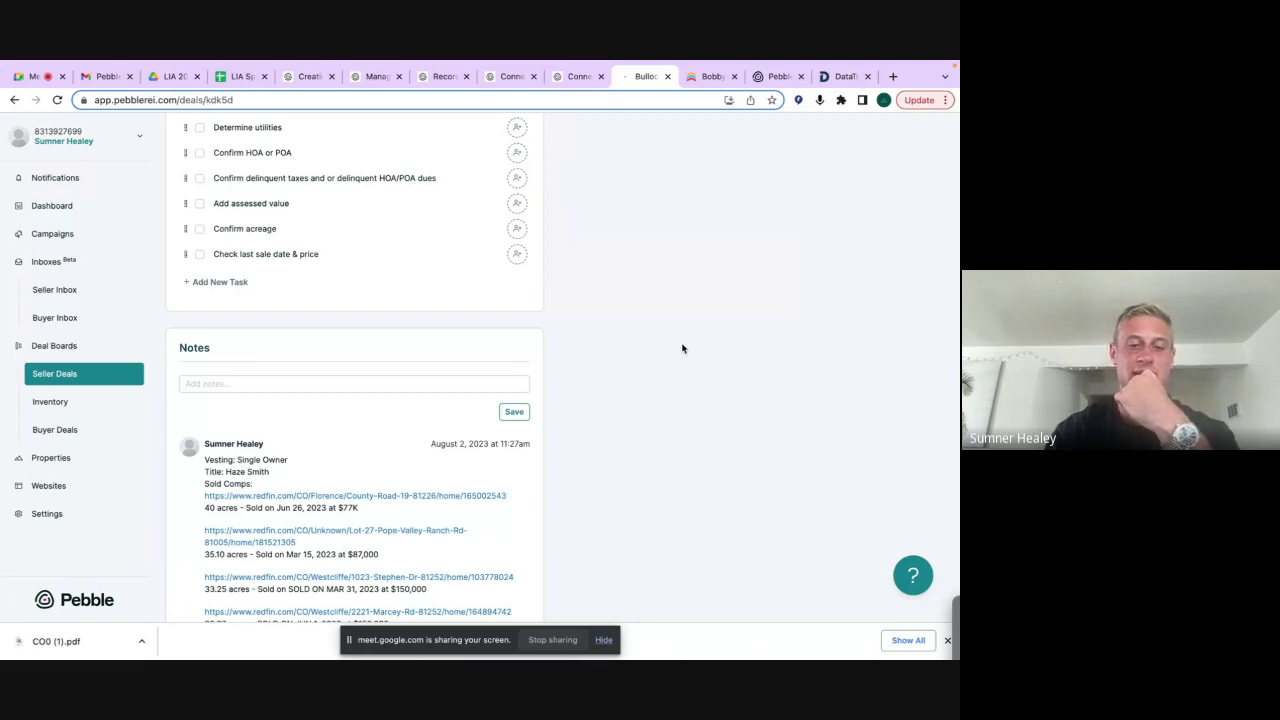
pyautogui.click(471, 494)
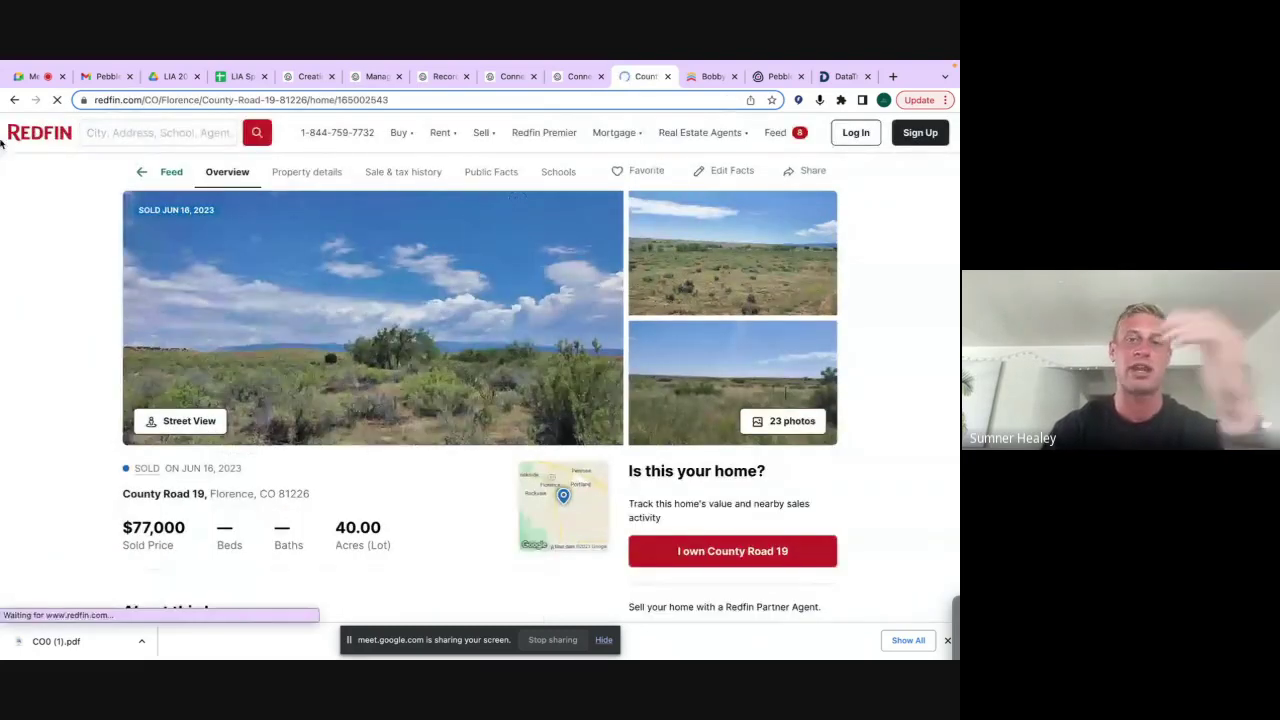
pyautogui.click(14, 100)
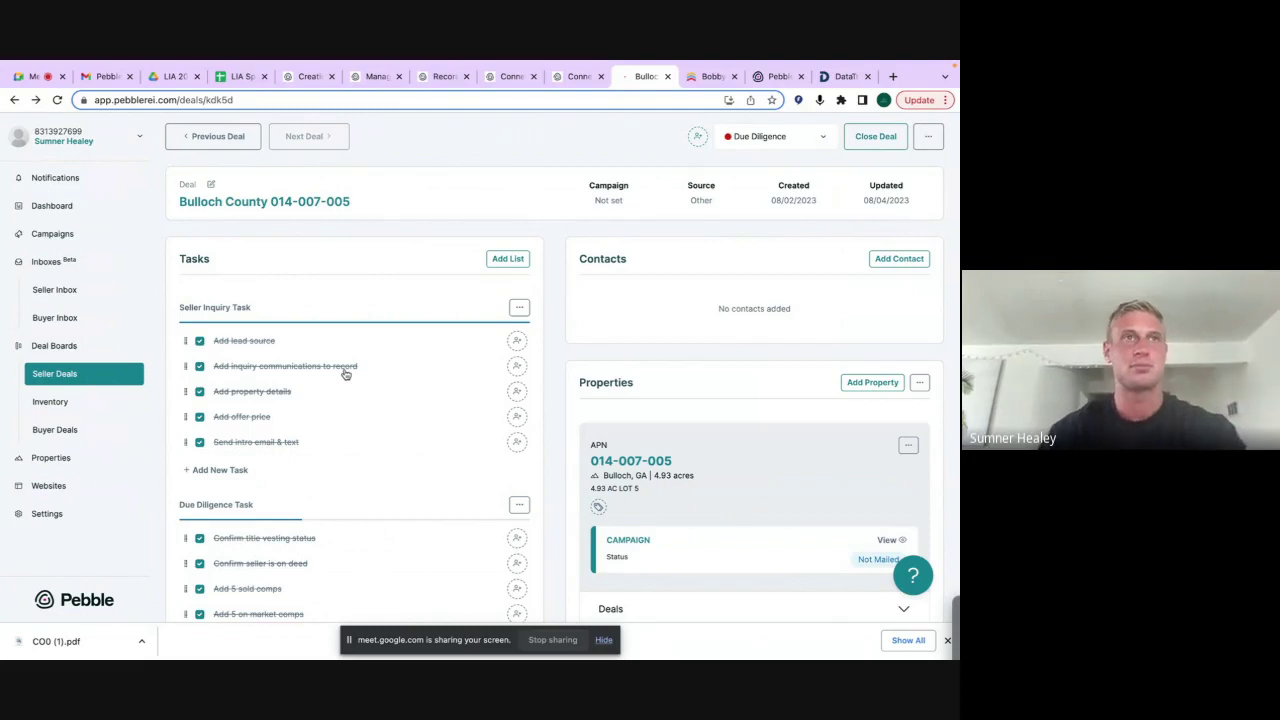
# Open the Seller Deals board and look over its stages from Due Diligence through Deal Funding and Renegotiate
pyautogui.click(74, 373)
pyautogui.hscroll(2, 626, 369)
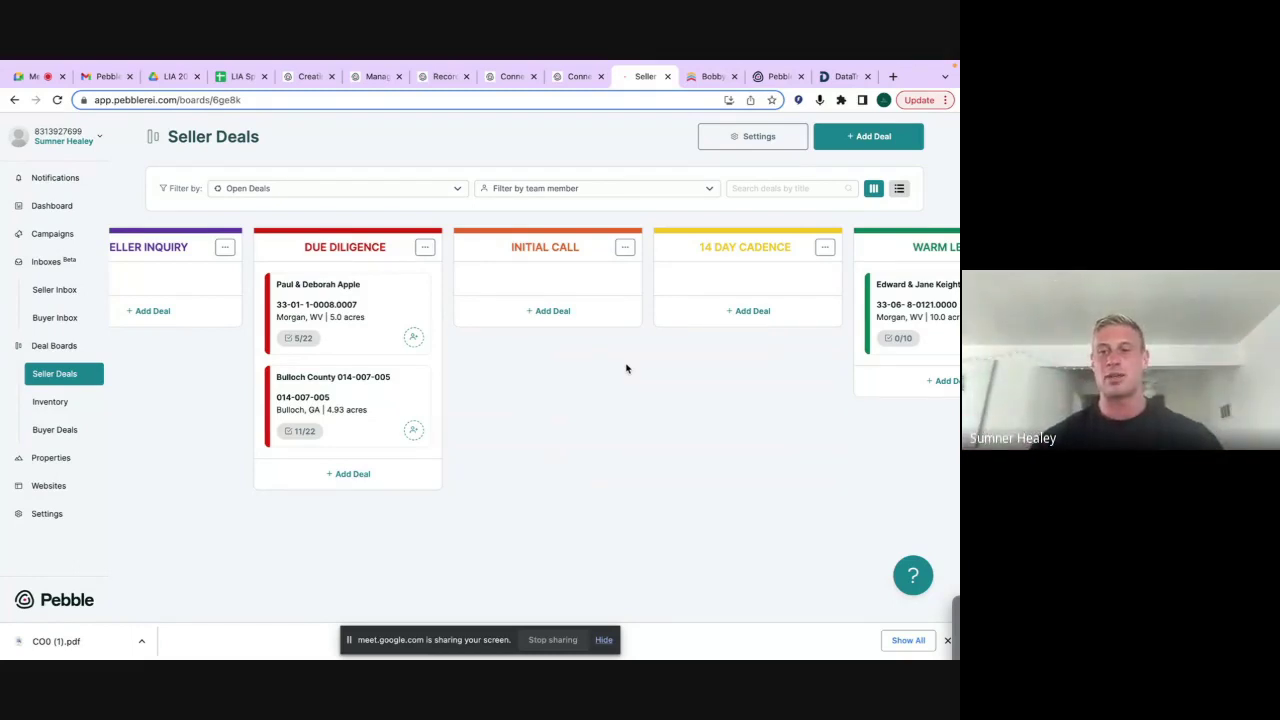
pyautogui.hscroll(5, 626, 369)
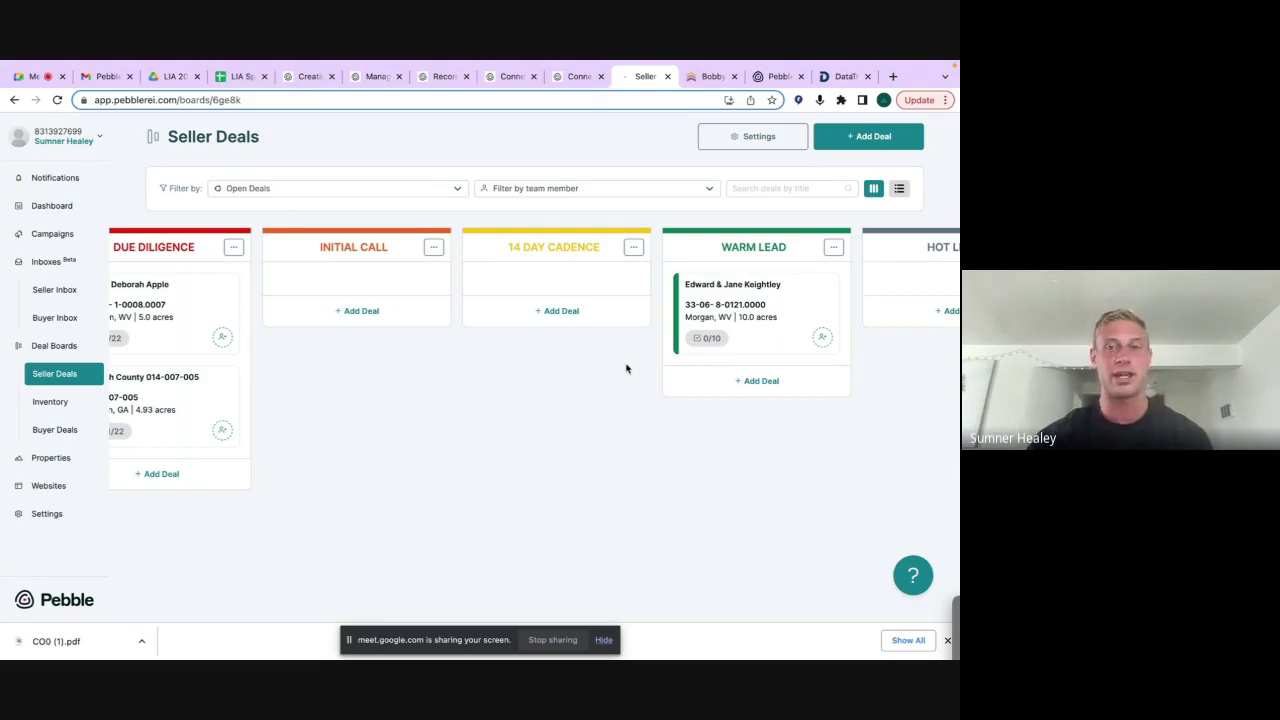
pyautogui.hscroll(3, 626, 369)
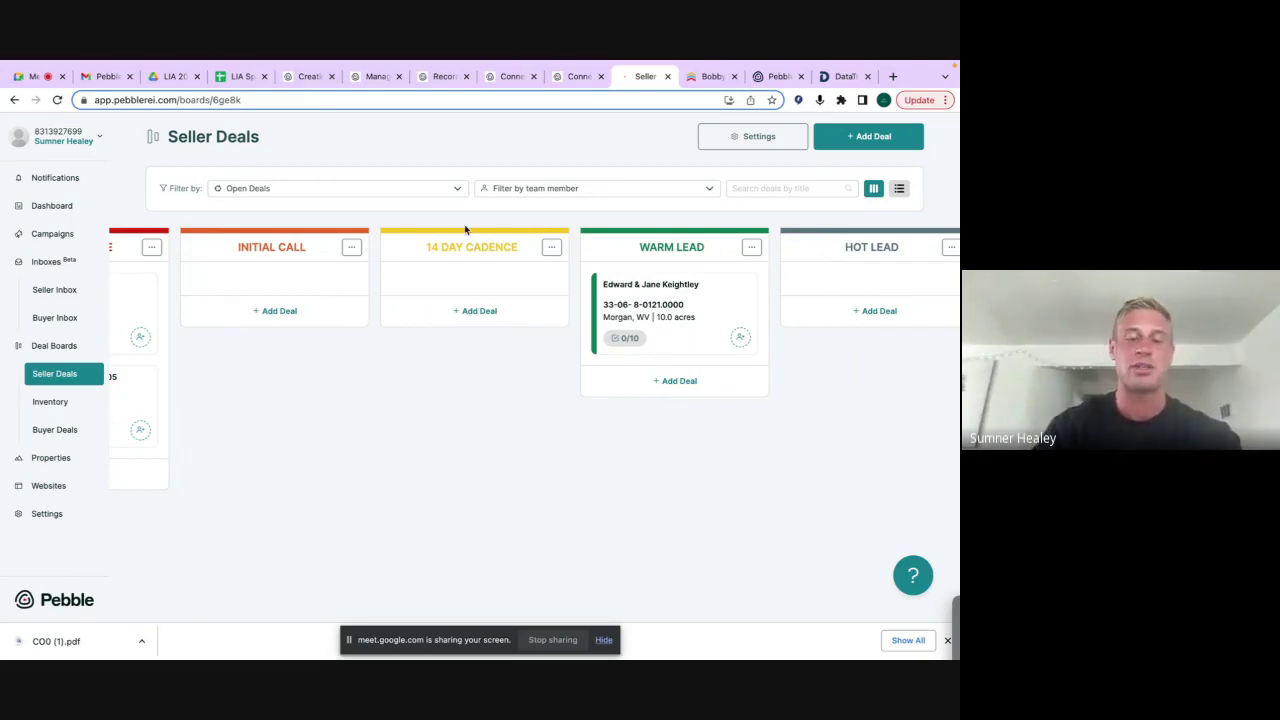
pyautogui.hscroll(15, 530, 311)
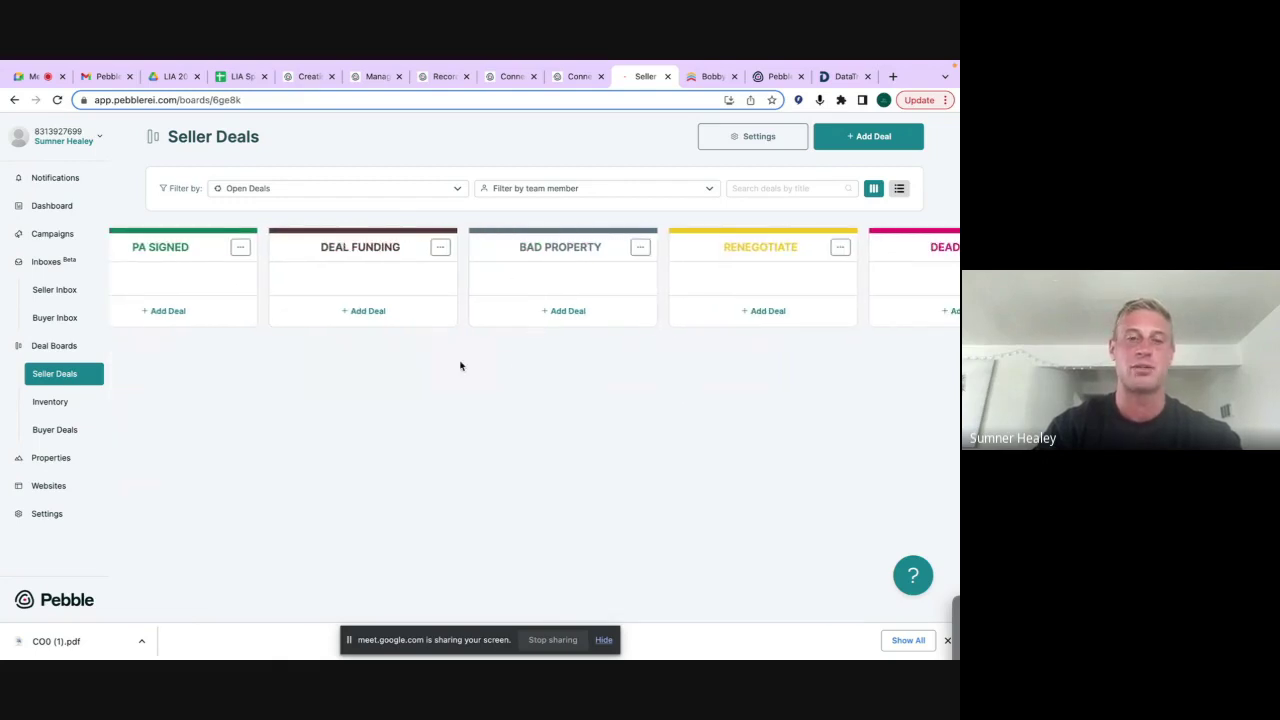
pyautogui.hscroll(-1, 461, 366)
pyautogui.hscroll(-15, 461, 366)
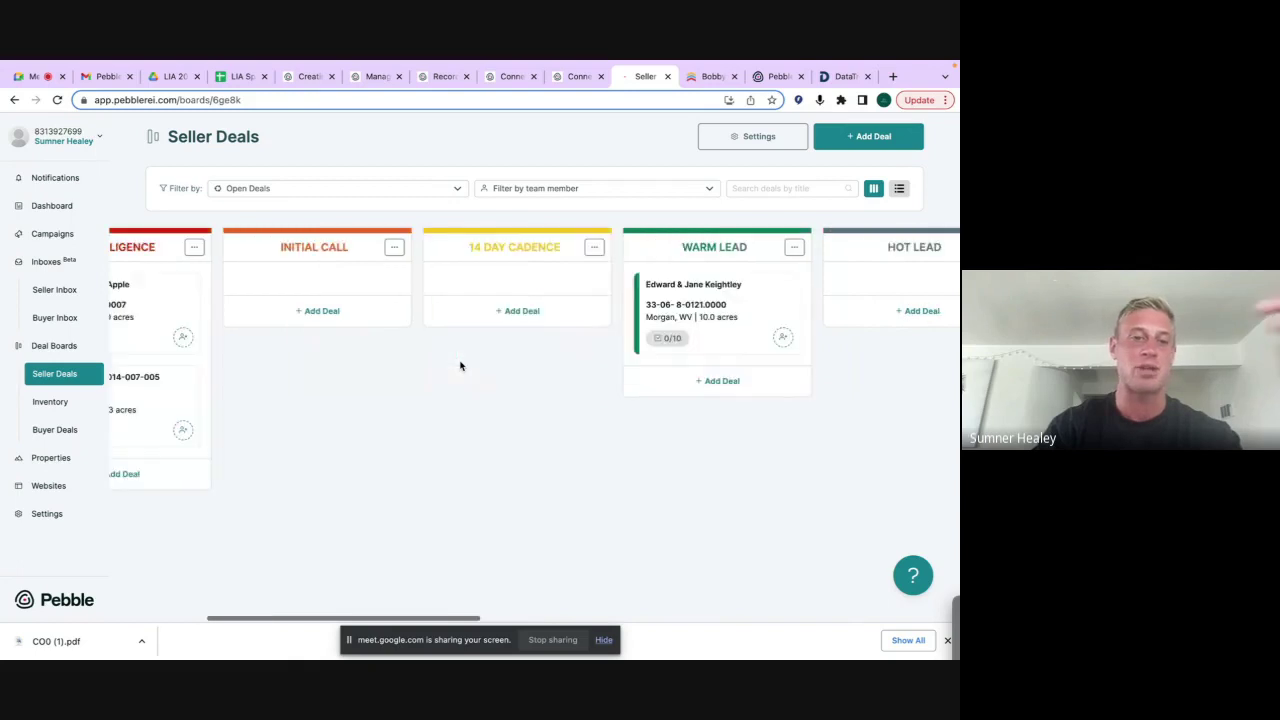
pyautogui.hscroll(-2, 460, 366)
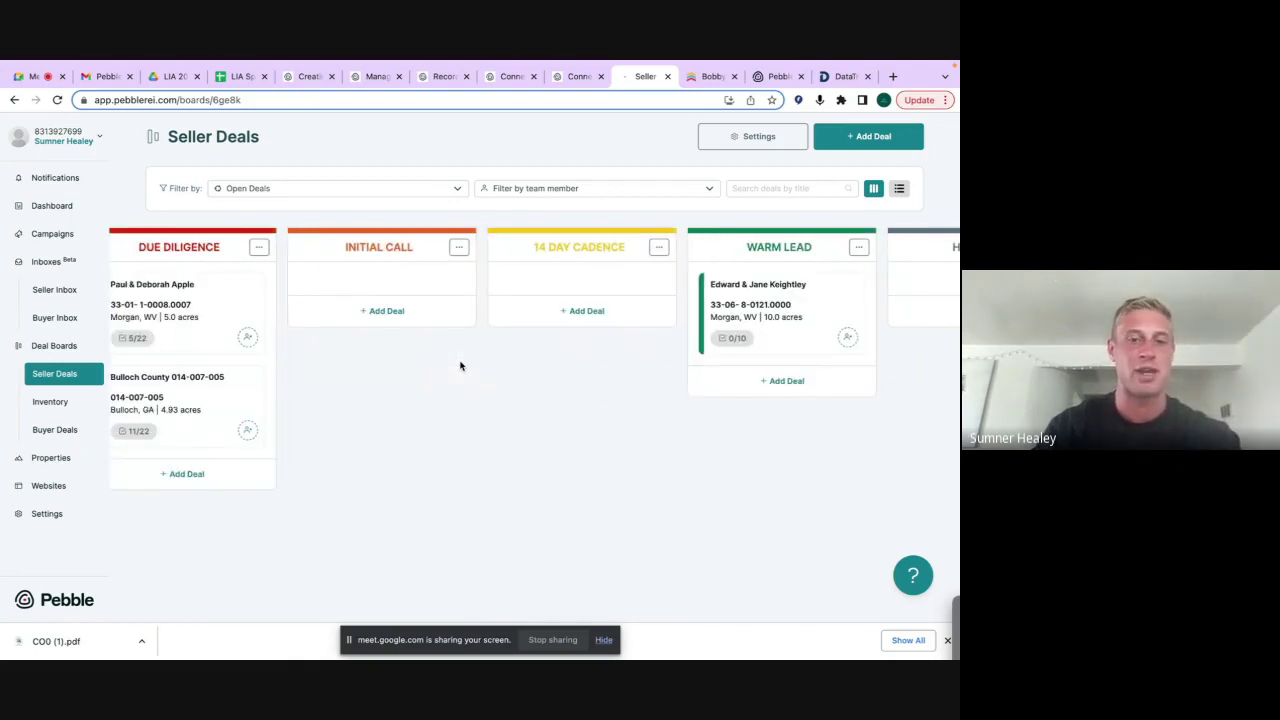
# Examine how the board's stages progress from Warm Lead and Hot Lead to PA Sent, PA Signed, Deal Funding and Bad Property
pyautogui.hscroll(2, 460, 366)
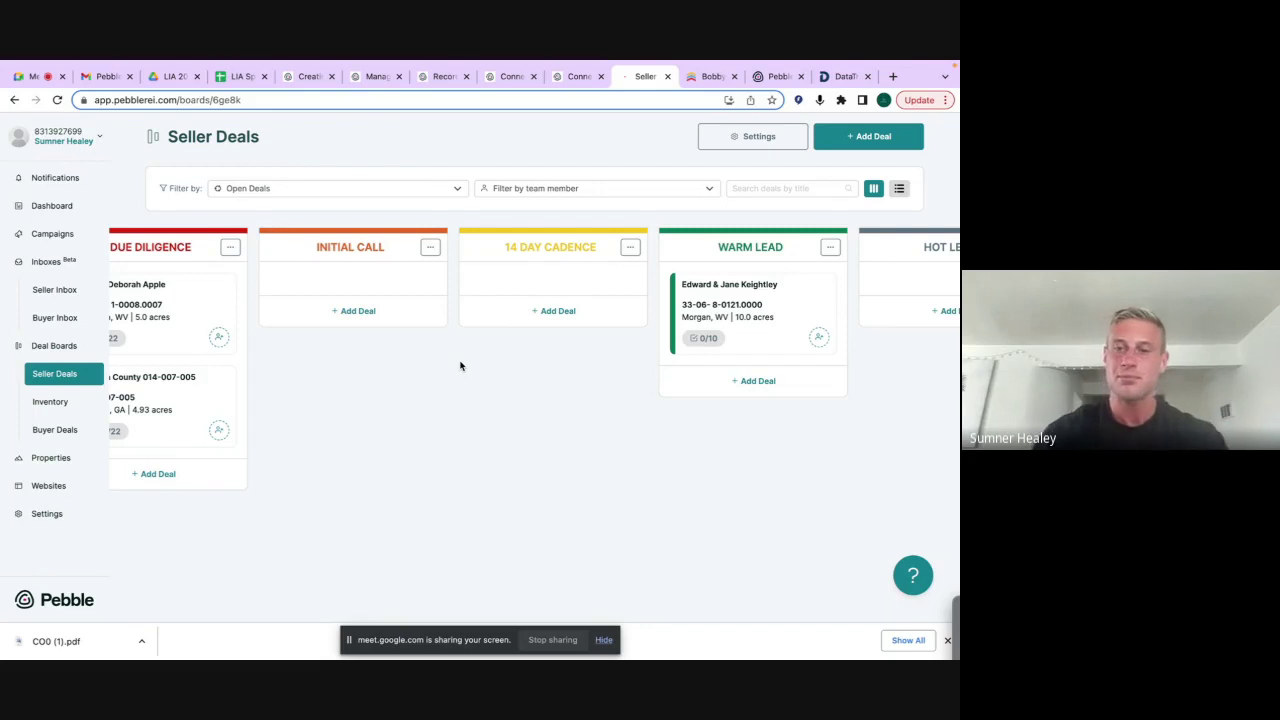
pyautogui.hscroll(10, 460, 366)
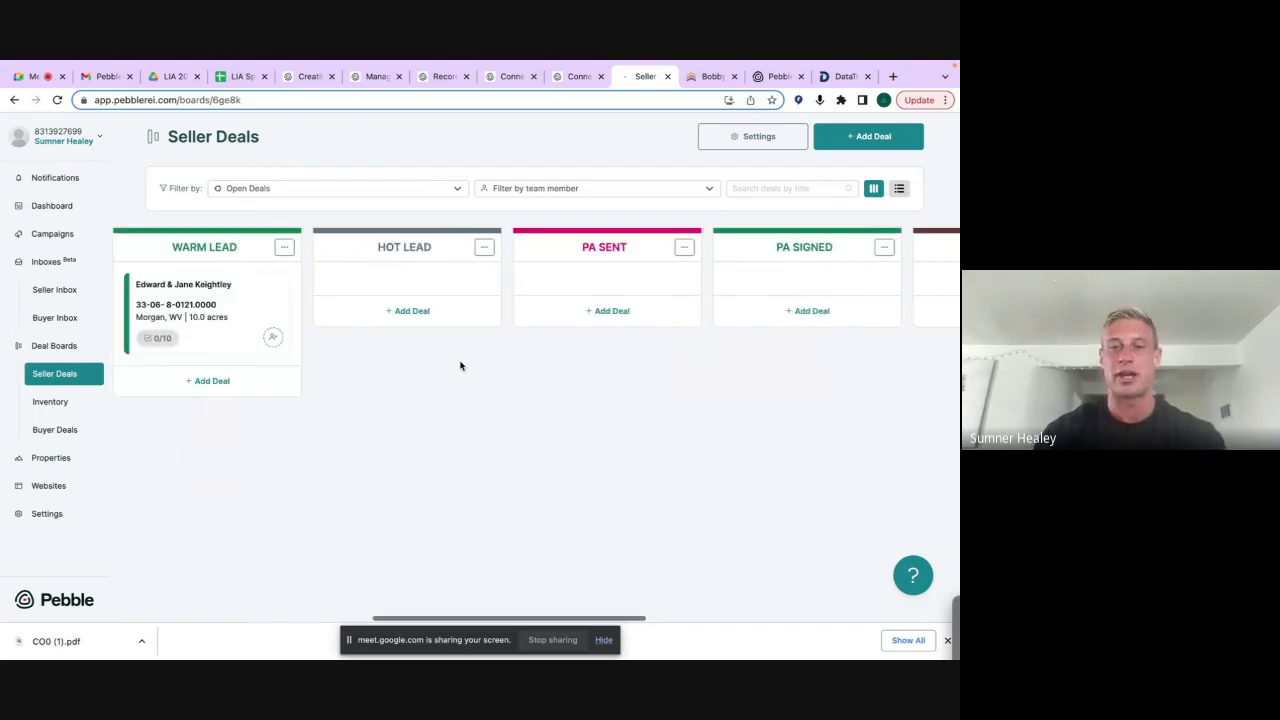
pyautogui.hscroll(5, 460, 366)
pyautogui.hscroll(1, 353, 240)
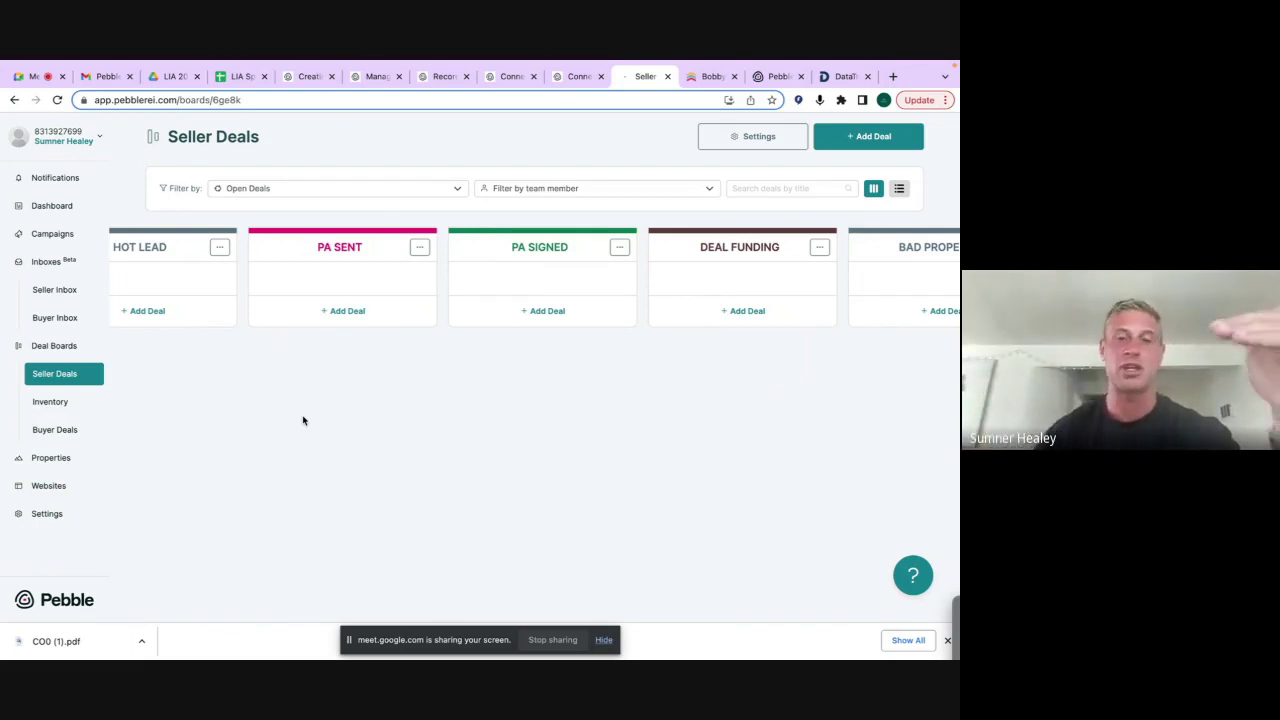
pyautogui.hscroll(-10, 303, 420)
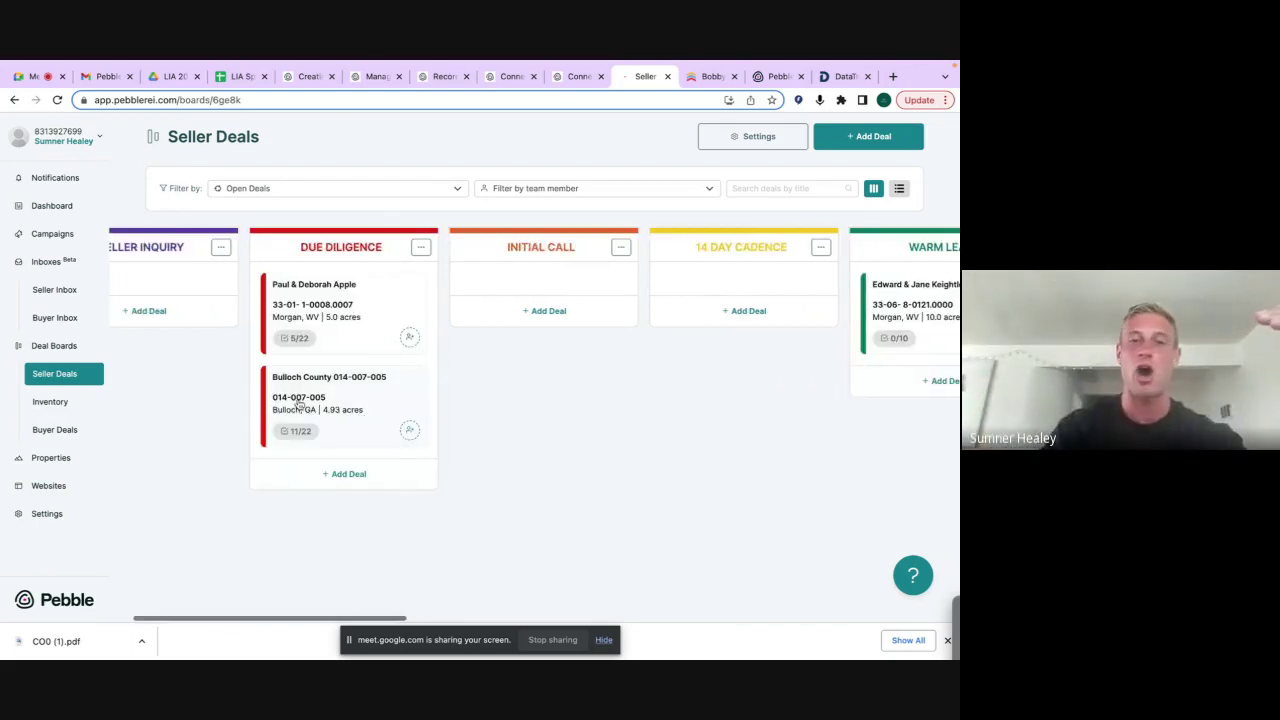
pyautogui.hscroll(6, 849, 306)
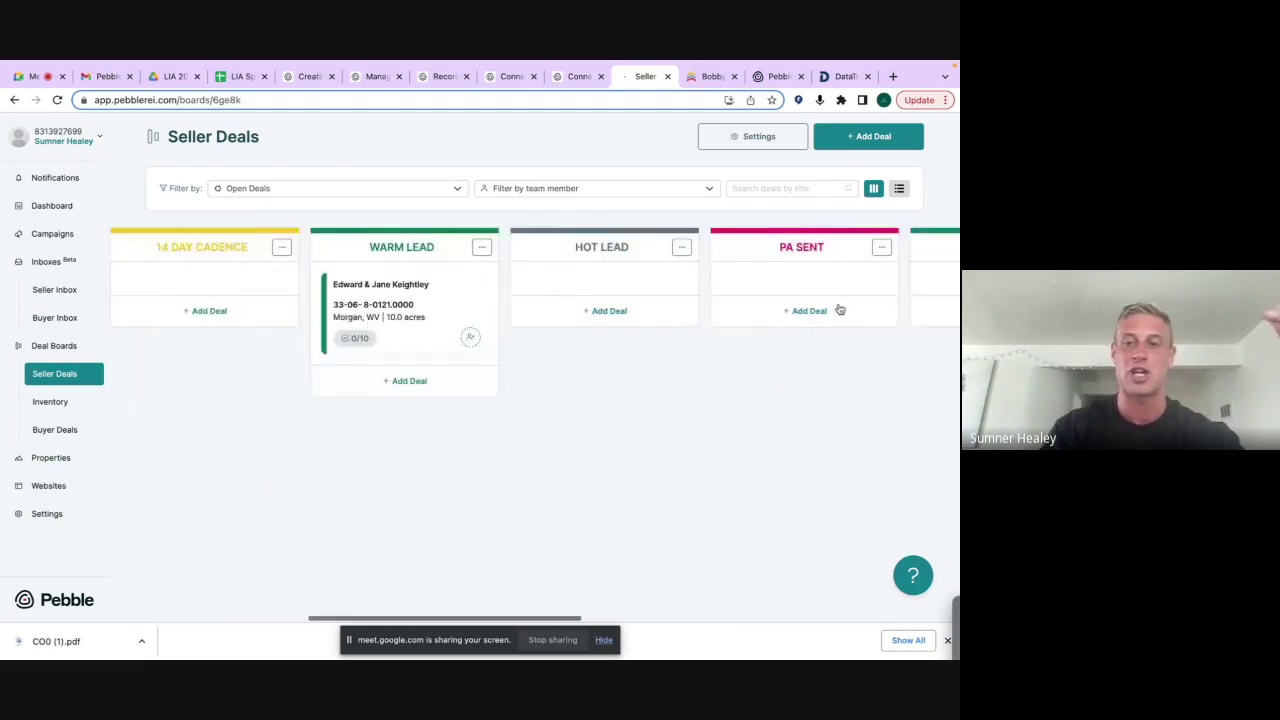
pyautogui.hscroll(5, 838, 308)
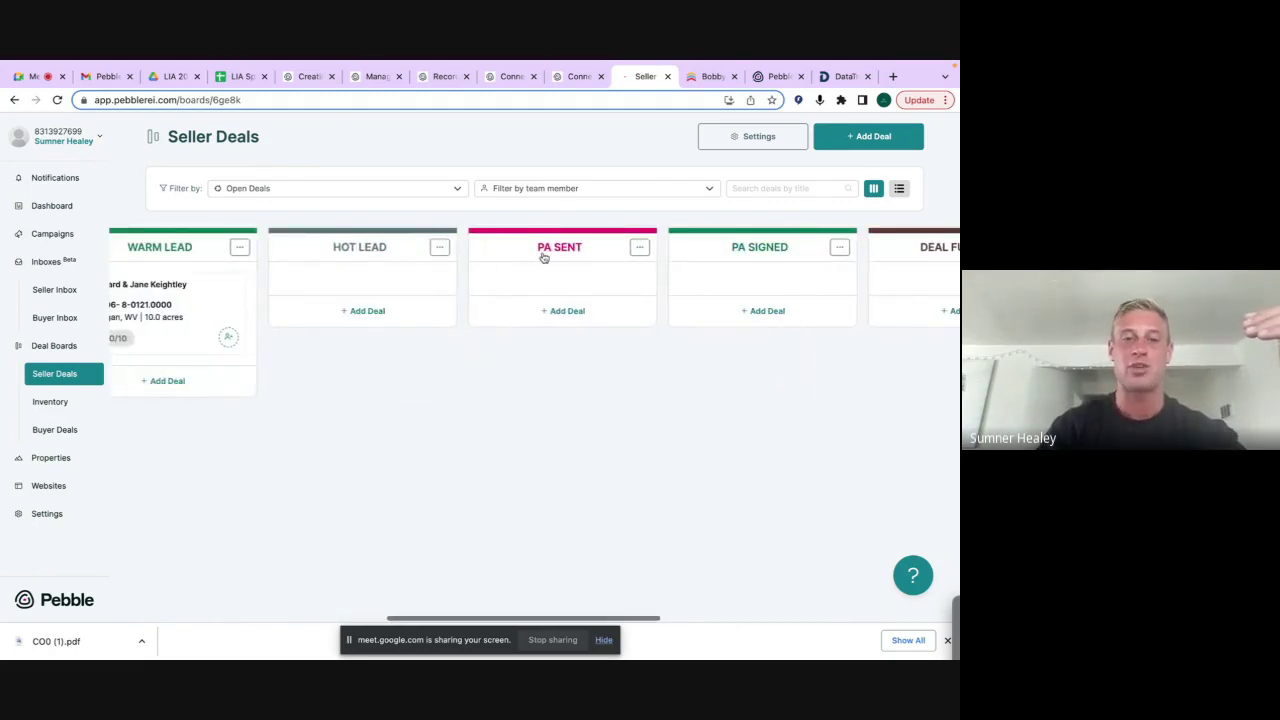
pyautogui.hscroll(-2, 426, 266)
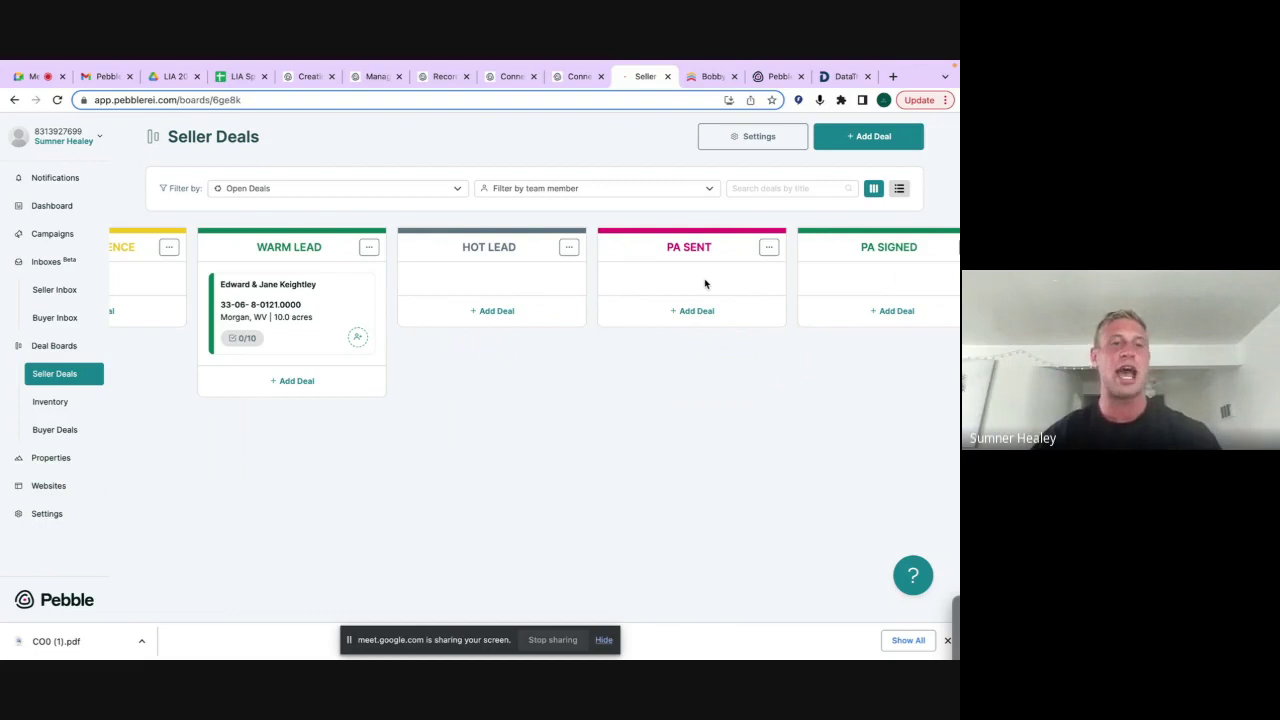
pyautogui.hscroll(8, 705, 284)
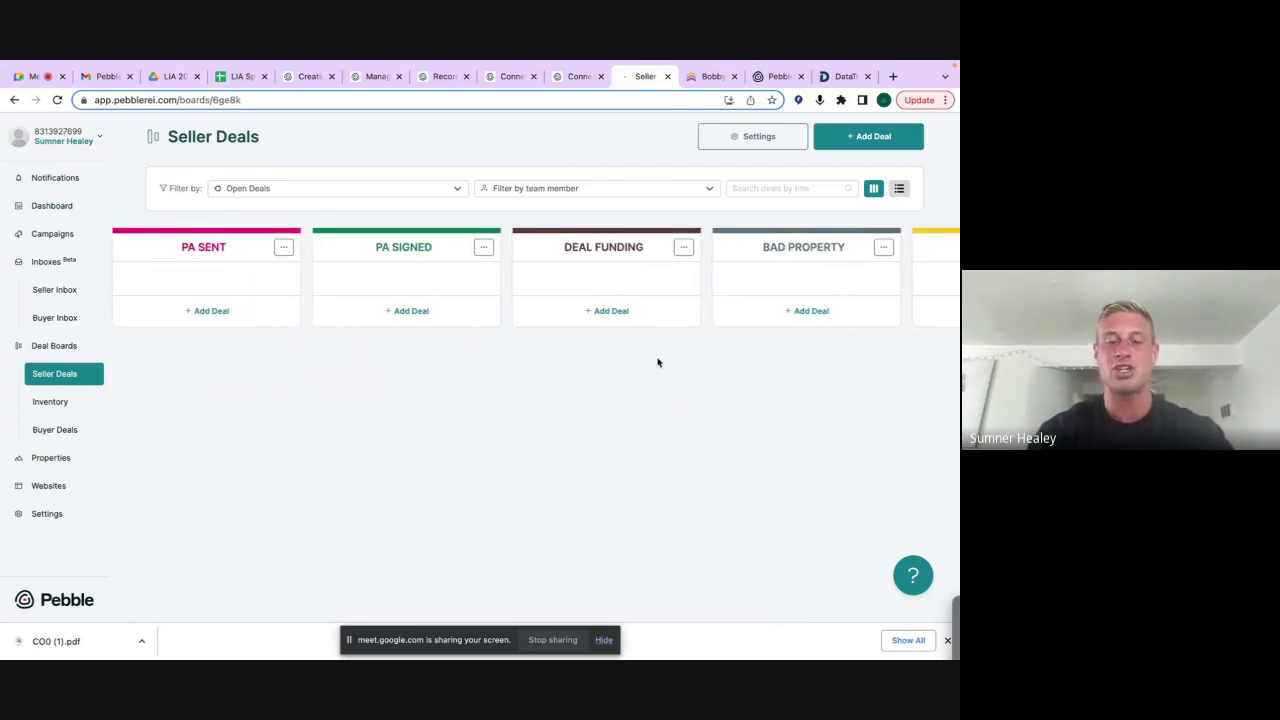
pyautogui.hscroll(2, 657, 362)
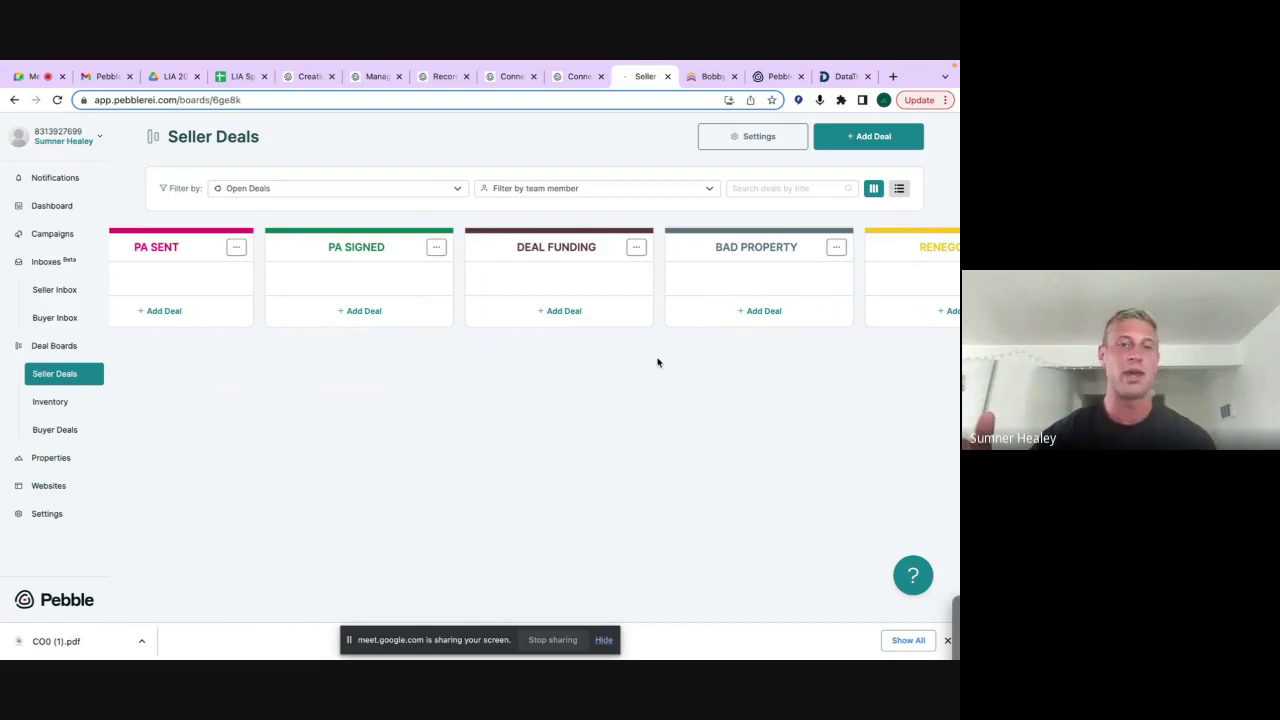
# Review the Seller Deals board's end stages, from Deal Funding to Renegotiate and Dead Lead, and return to the 14 Day Cadence and Warm Lead columns
pyautogui.hscroll(6, 658, 362)
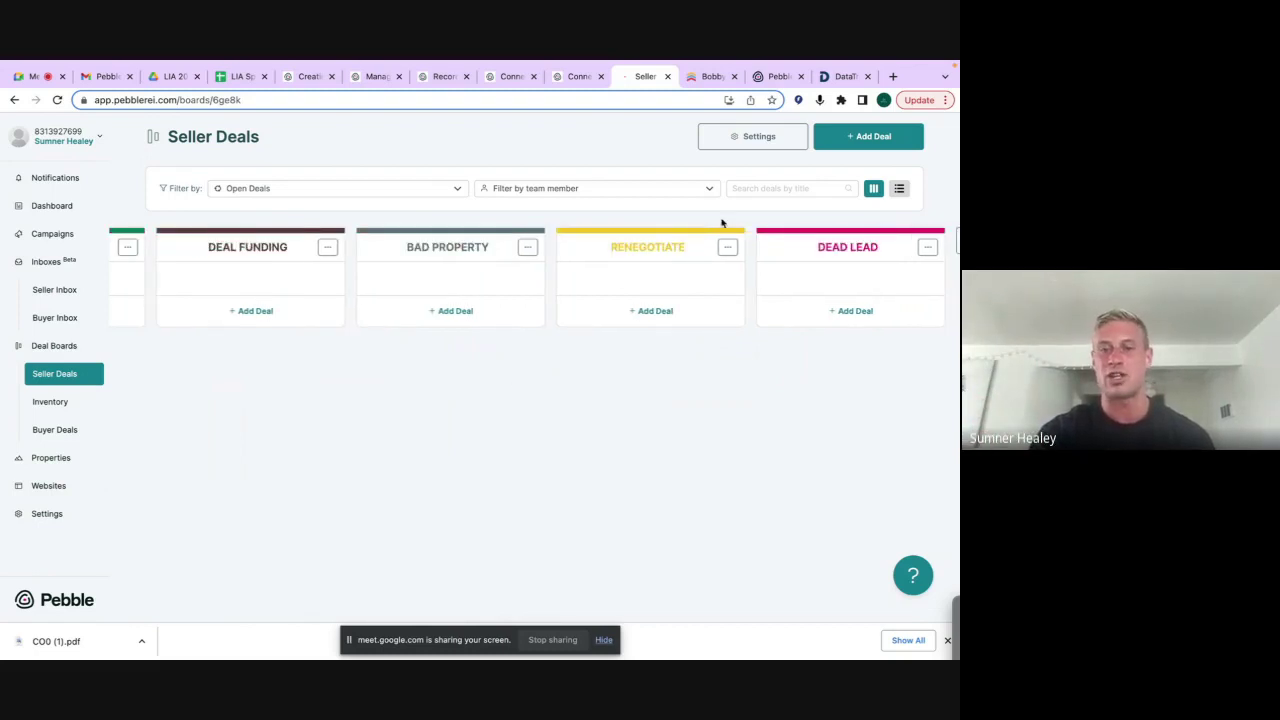
pyautogui.hscroll(-1, 812, 357)
pyautogui.hscroll(-2, 812, 357)
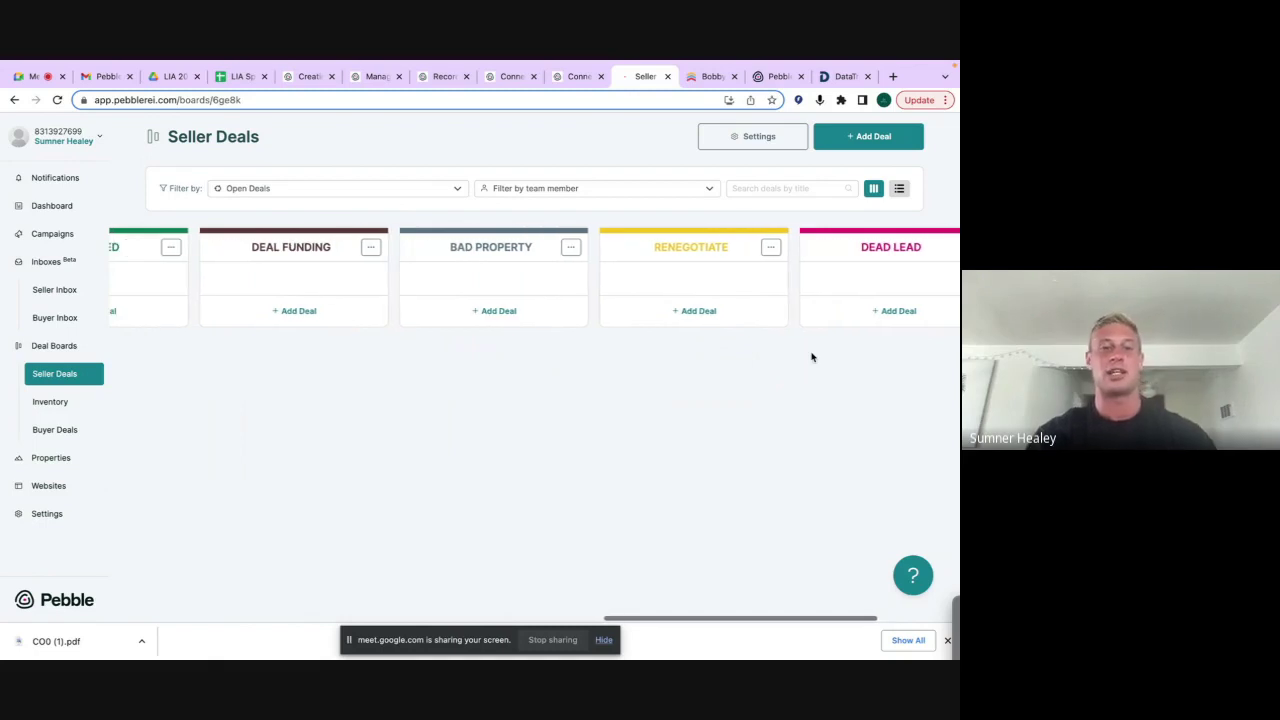
pyautogui.hscroll(-1, 812, 357)
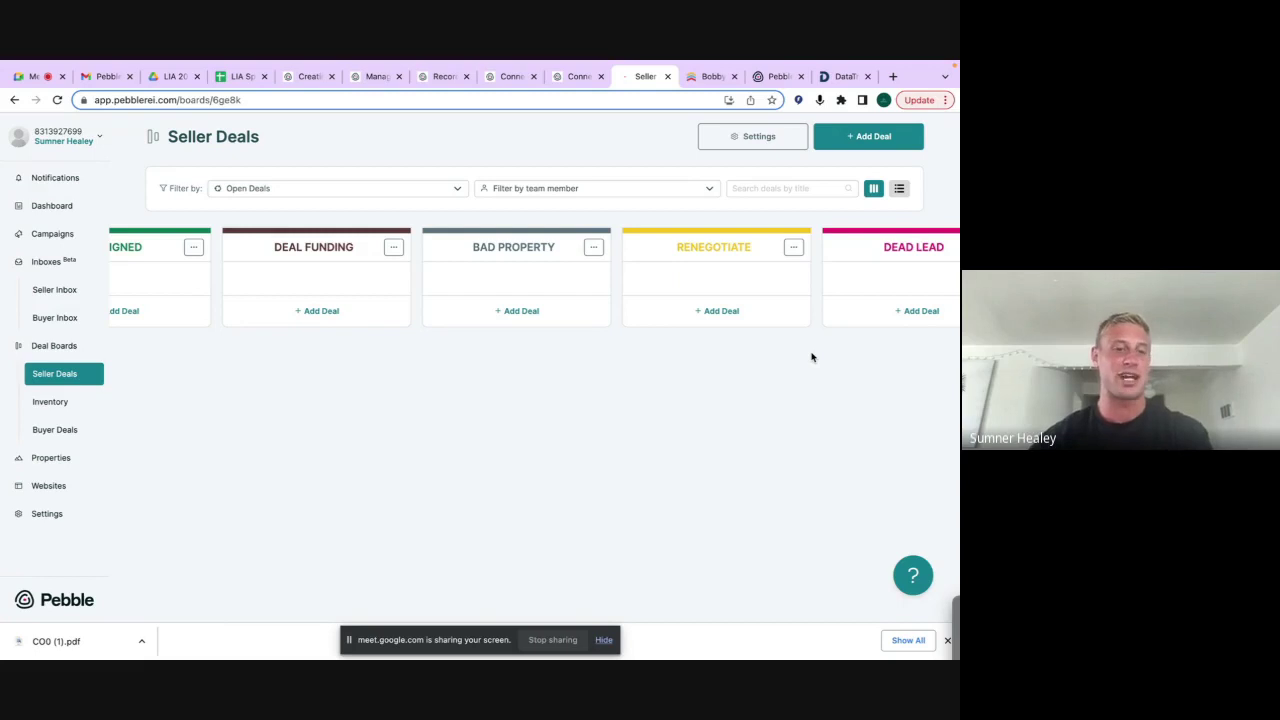
pyautogui.hscroll(2, 812, 357)
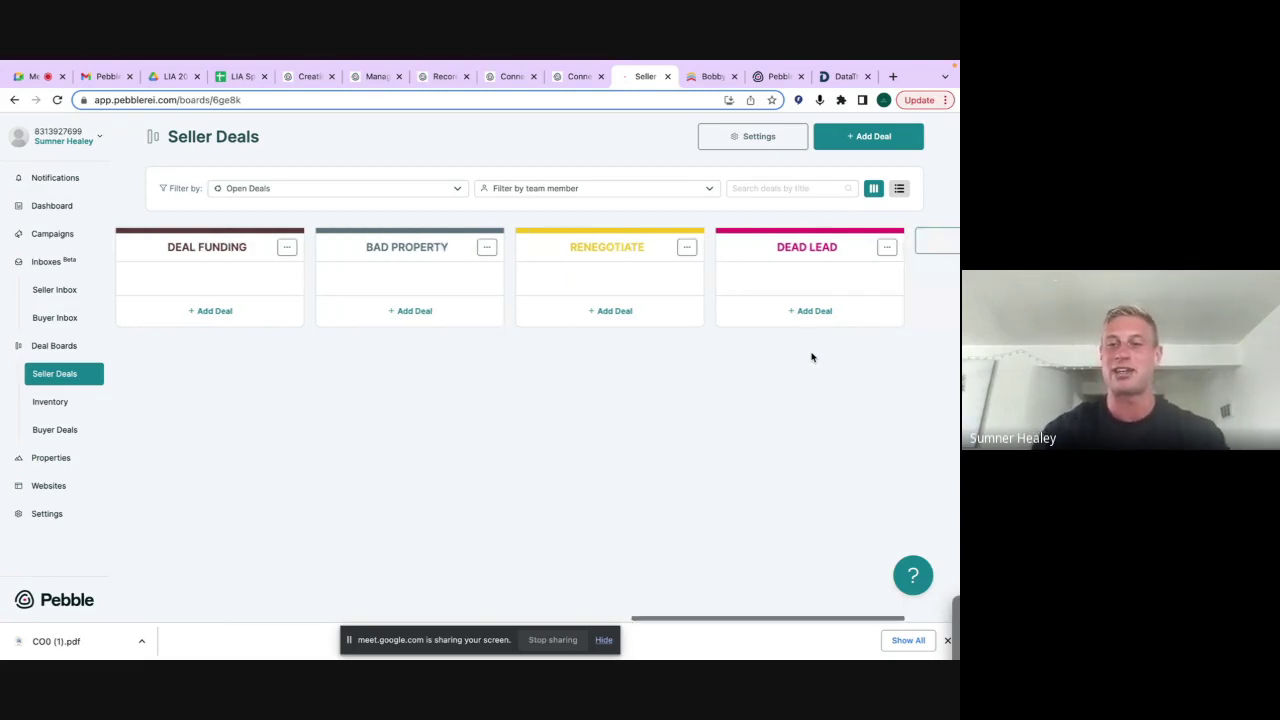
pyautogui.hscroll(-4, 812, 357)
pyautogui.hscroll(2, 812, 357)
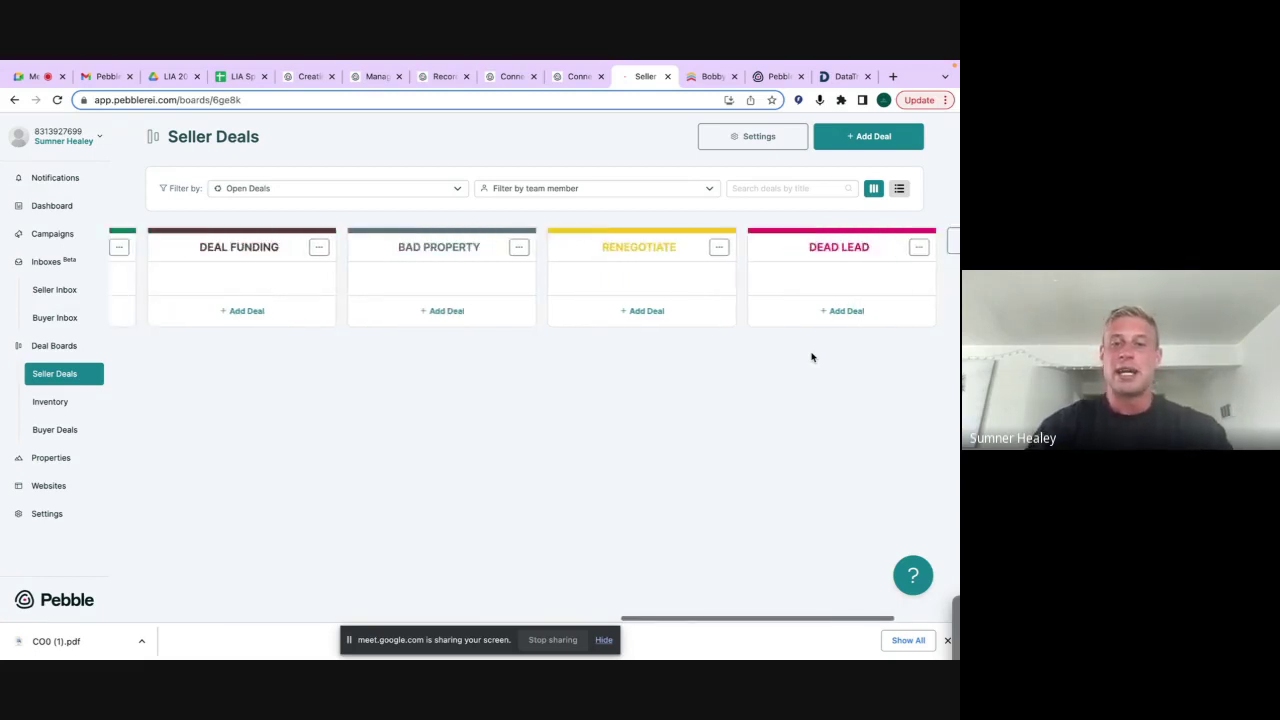
pyautogui.hscroll(-4, 812, 357)
pyautogui.hscroll(-5, 812, 357)
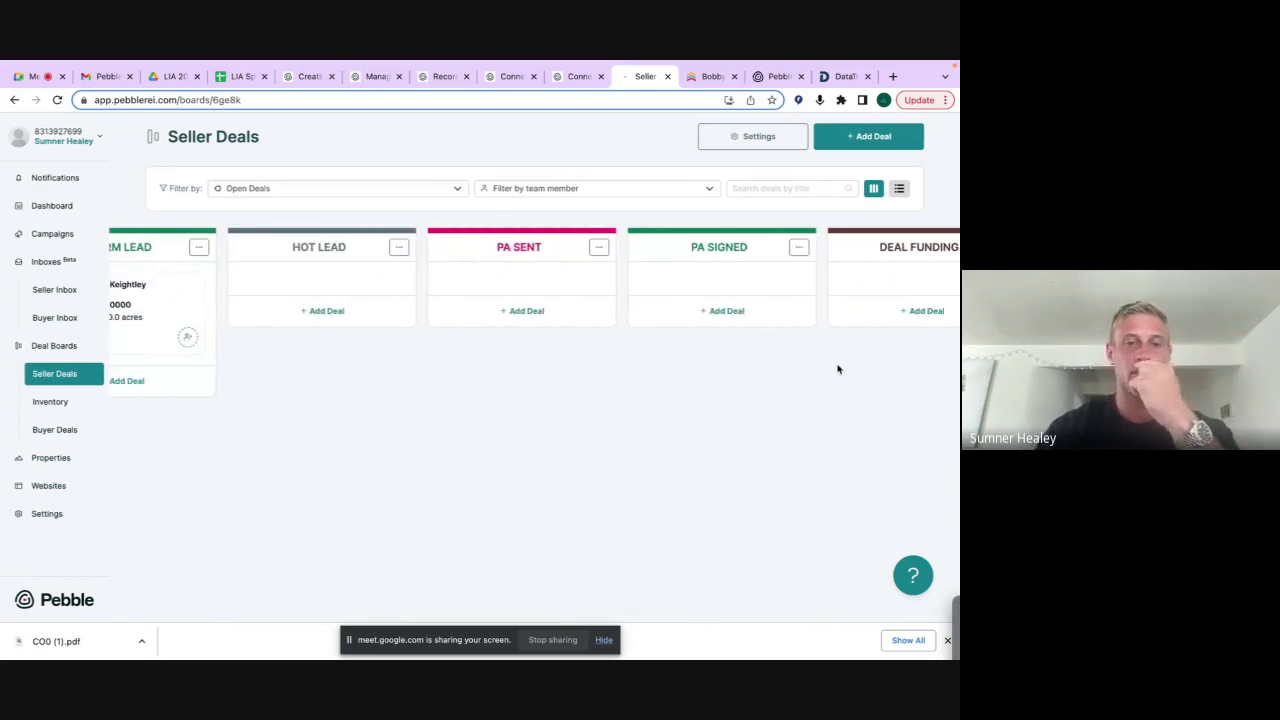
pyautogui.hscroll(-3, 606, 397)
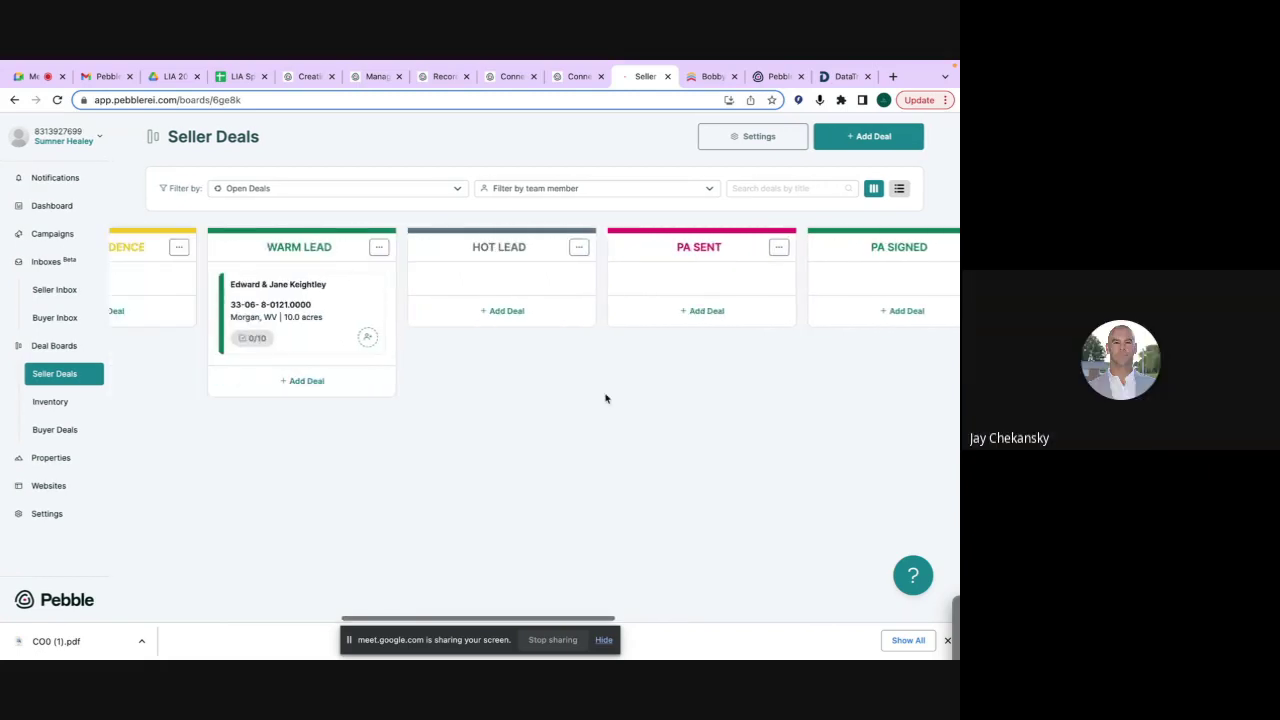
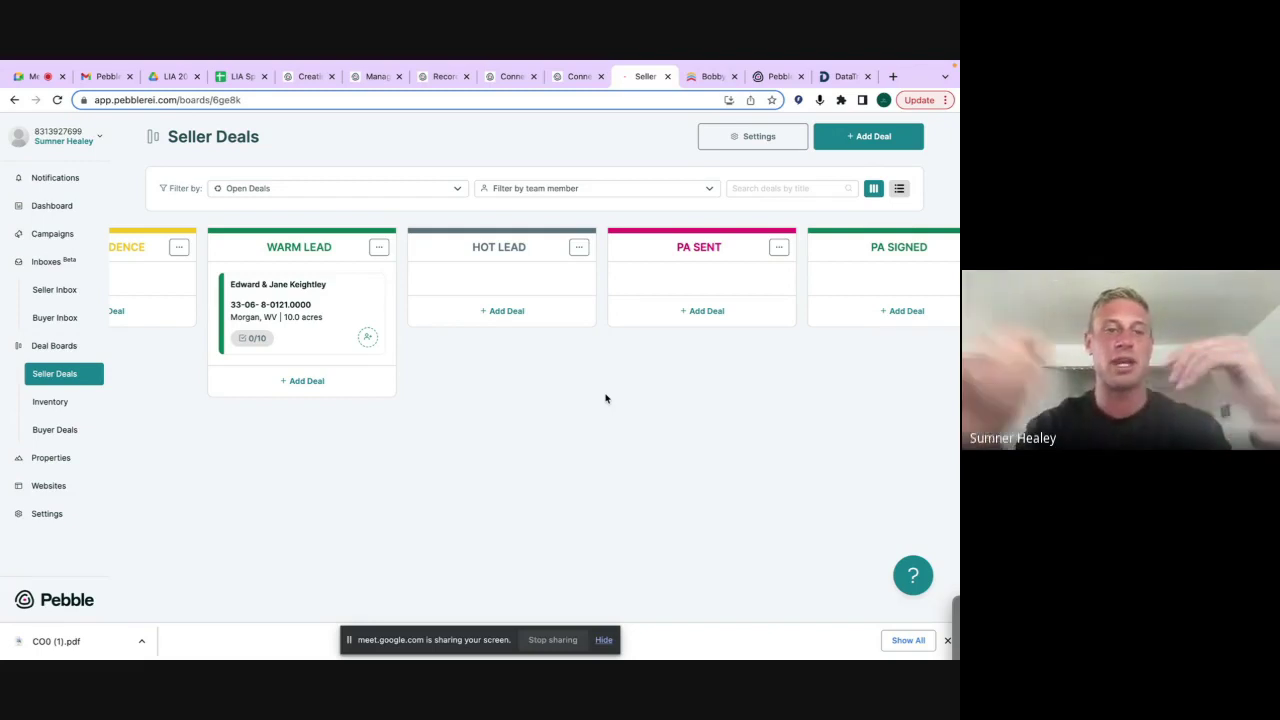
pyautogui.hscroll(-3, 240, 351)
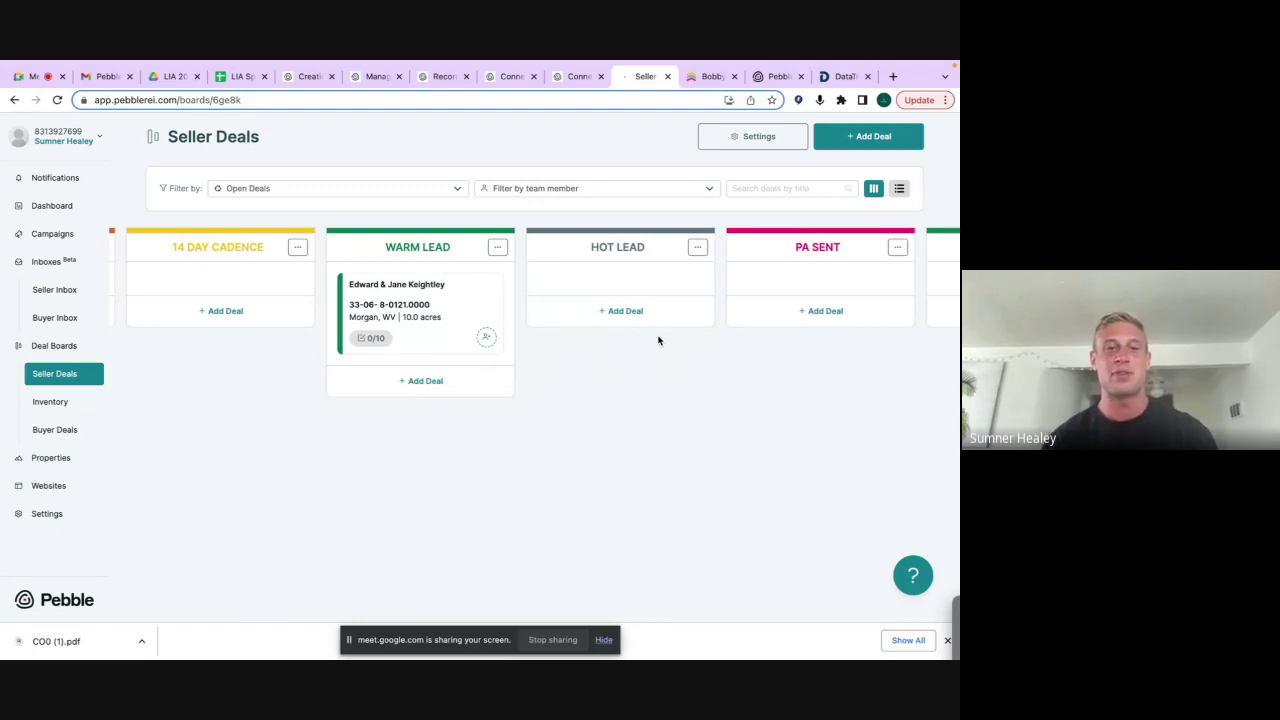
# Switch to the Google Meet call and admit everyone waiting to join
pyautogui.click(26, 111)
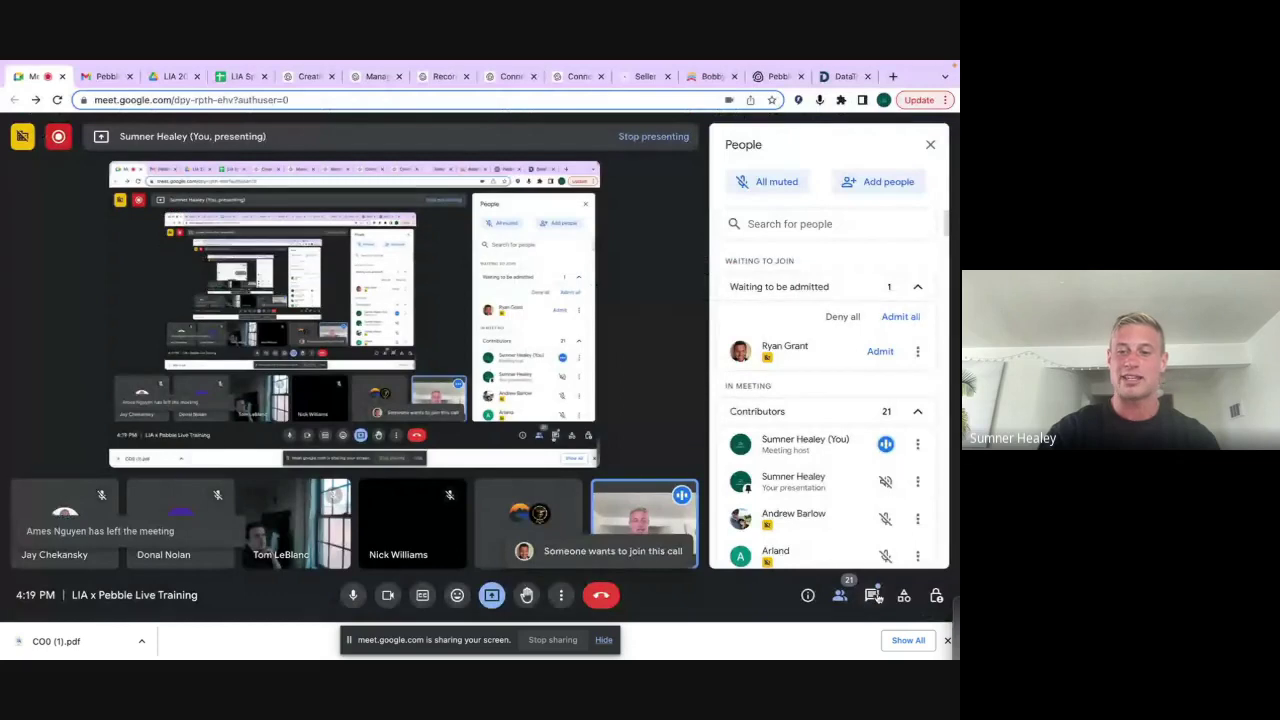
pyautogui.click(872, 595)
pyautogui.click(808, 595)
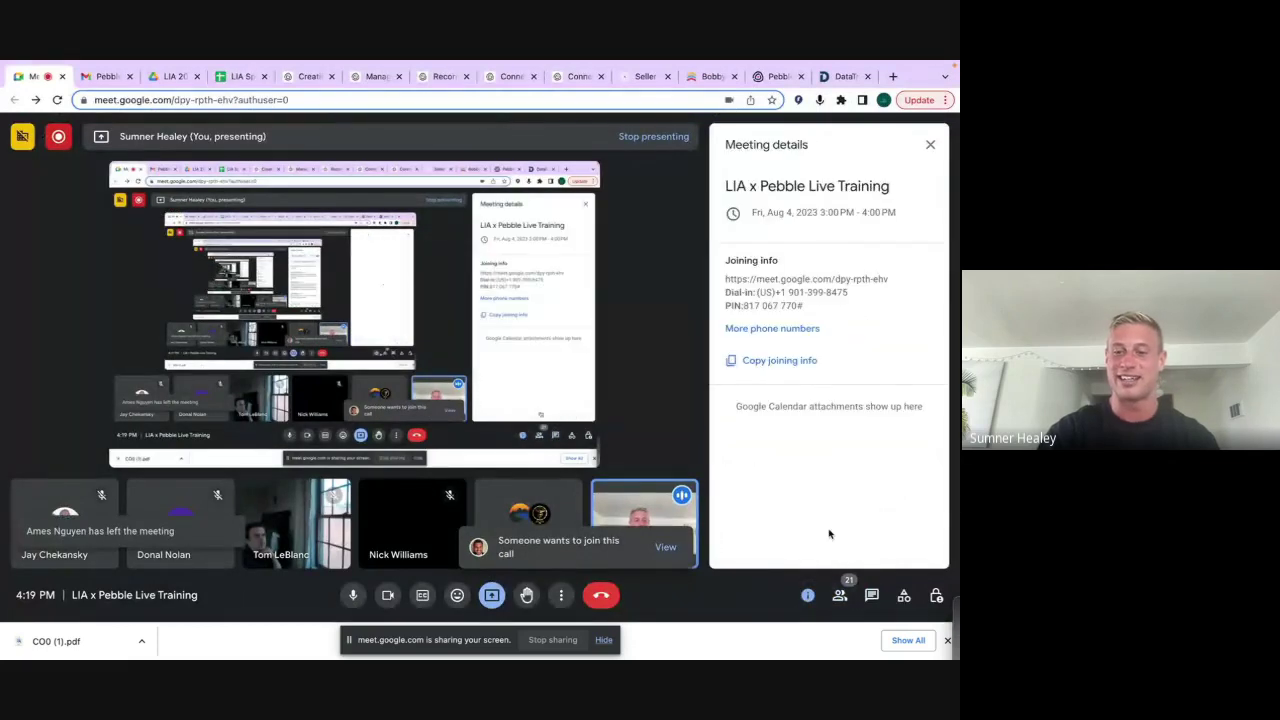
pyautogui.click(840, 595)
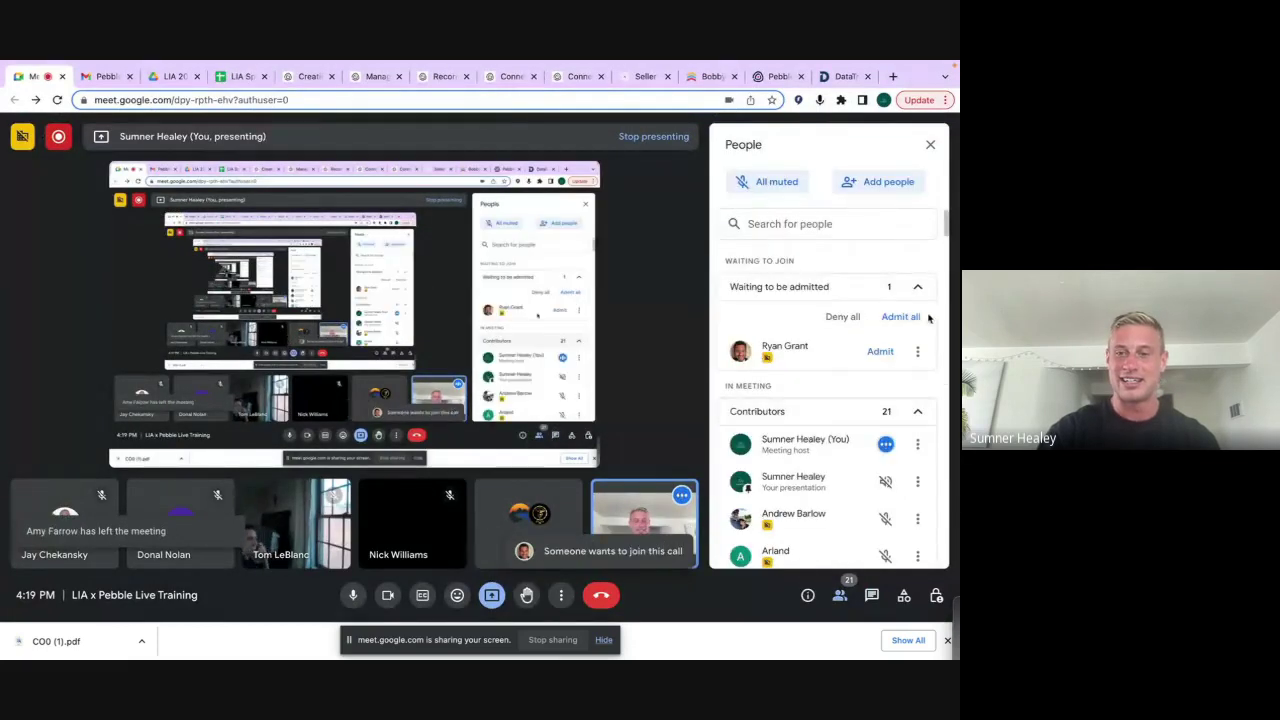
pyautogui.click(900, 317)
pyautogui.click(546, 403)
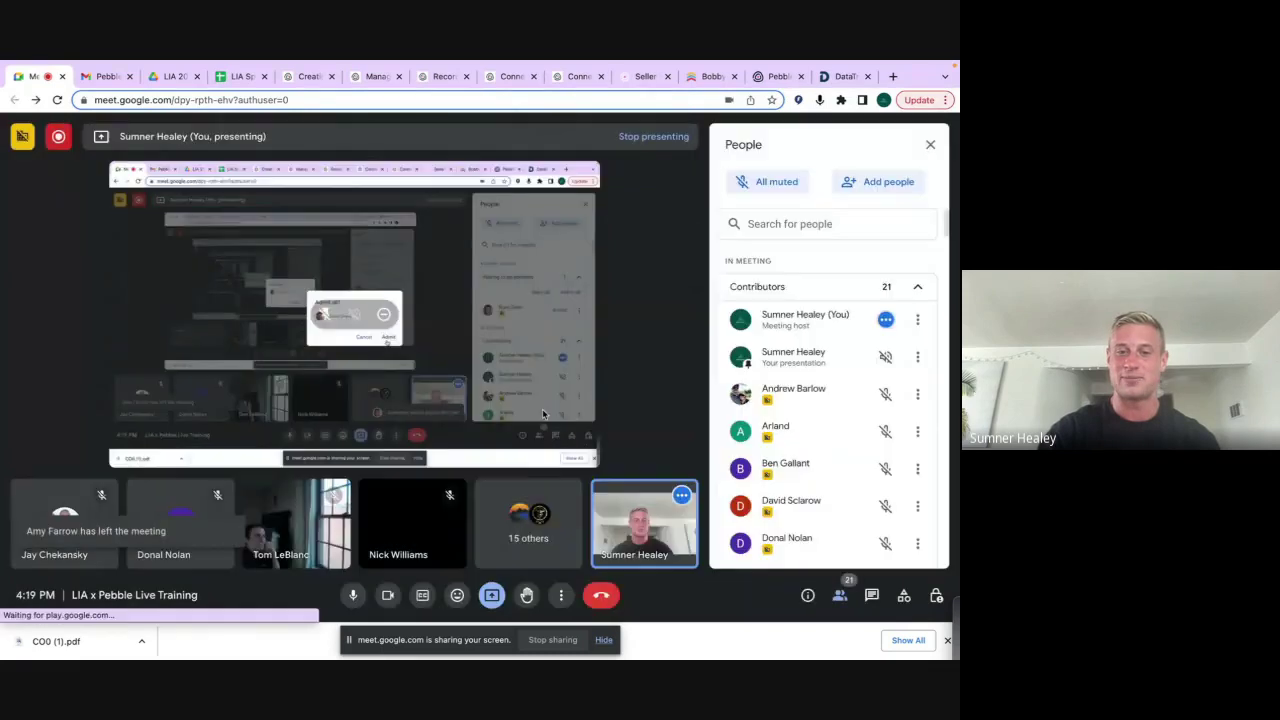
# Return to Pebble's Inventory board and move the Sample deal from Send to Title to Pre-Listing
pyautogui.click(643, 78)
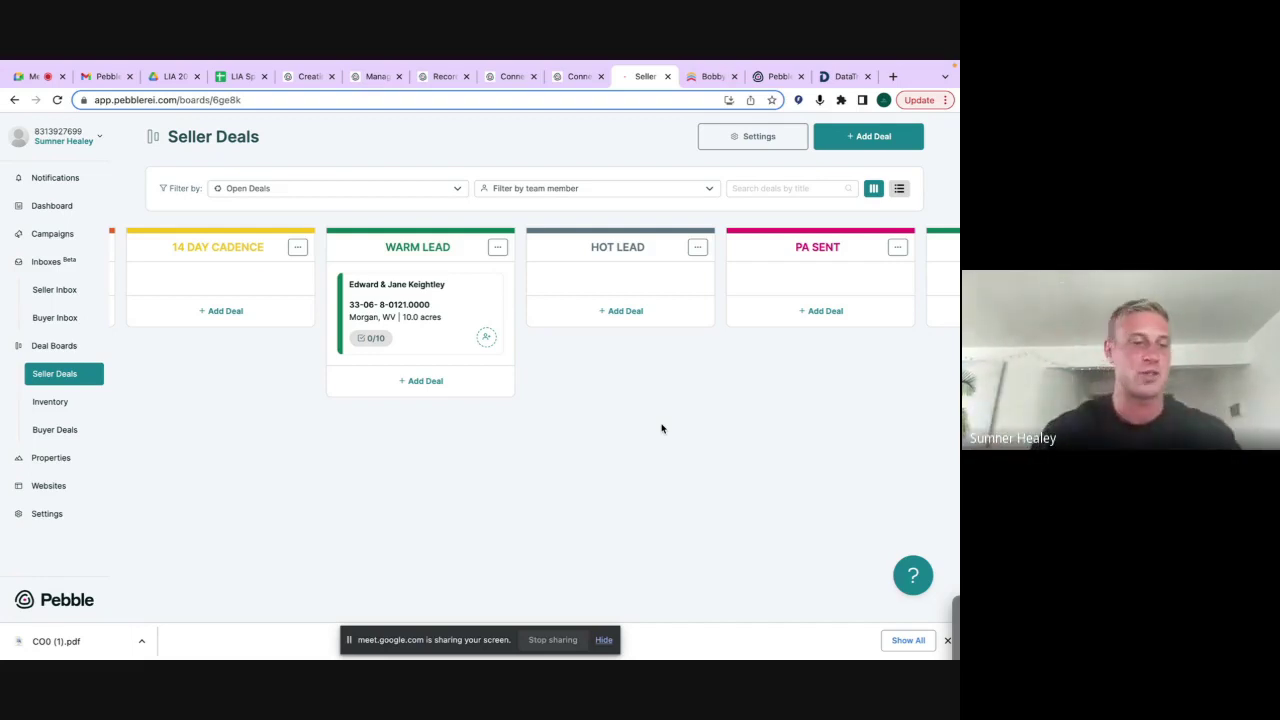
pyautogui.click(45, 401)
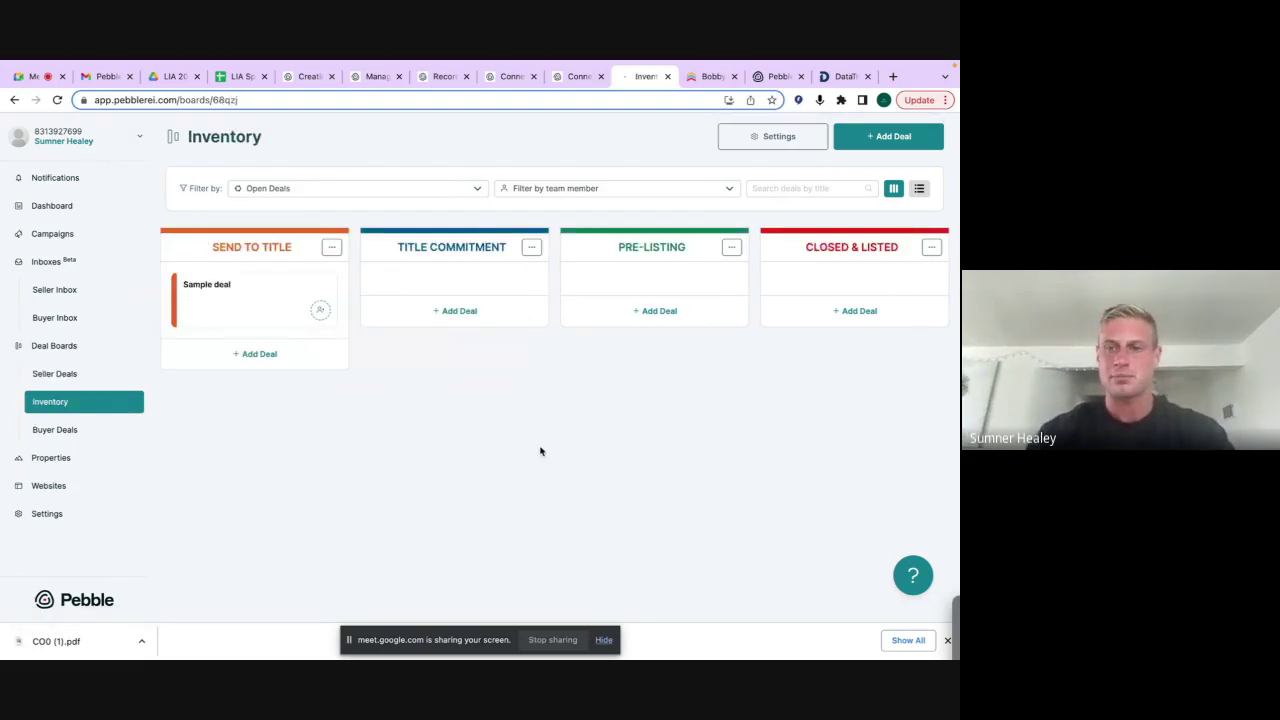
pyautogui.hscroll(2, 540, 451)
pyautogui.hscroll(-2, 540, 451)
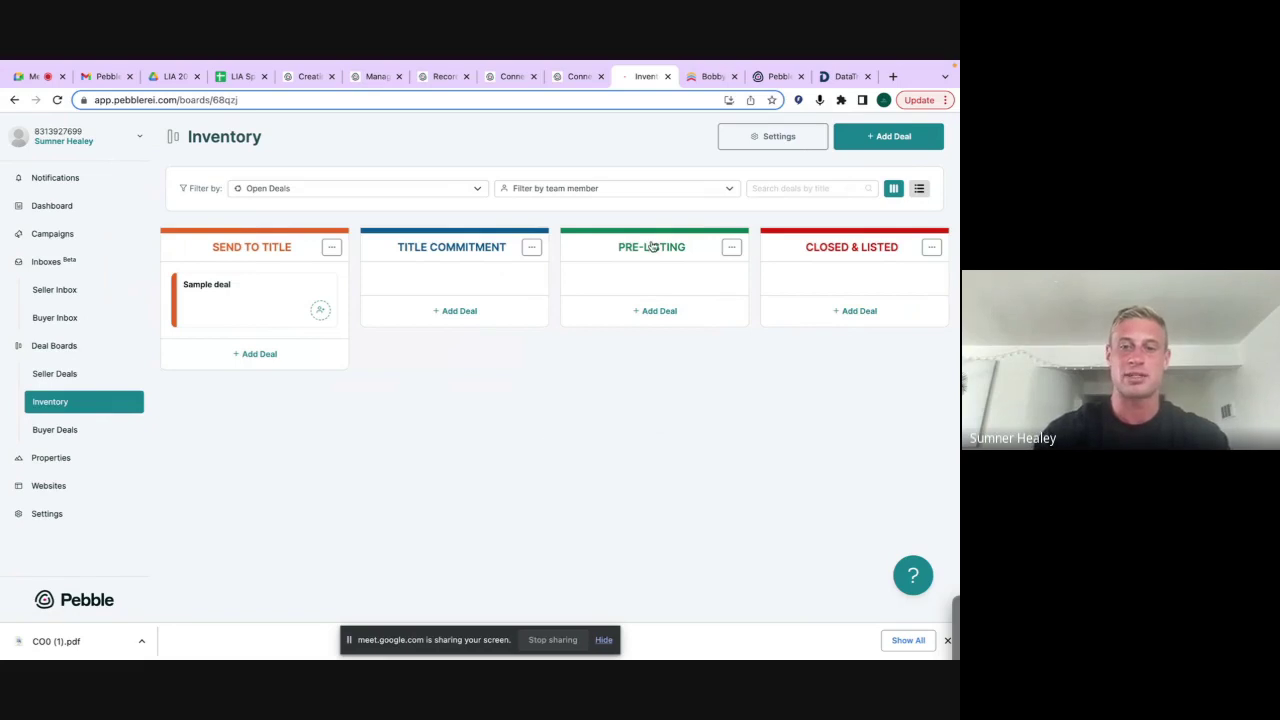
pyautogui.moveTo(275, 305); pyautogui.dragTo(666, 266)
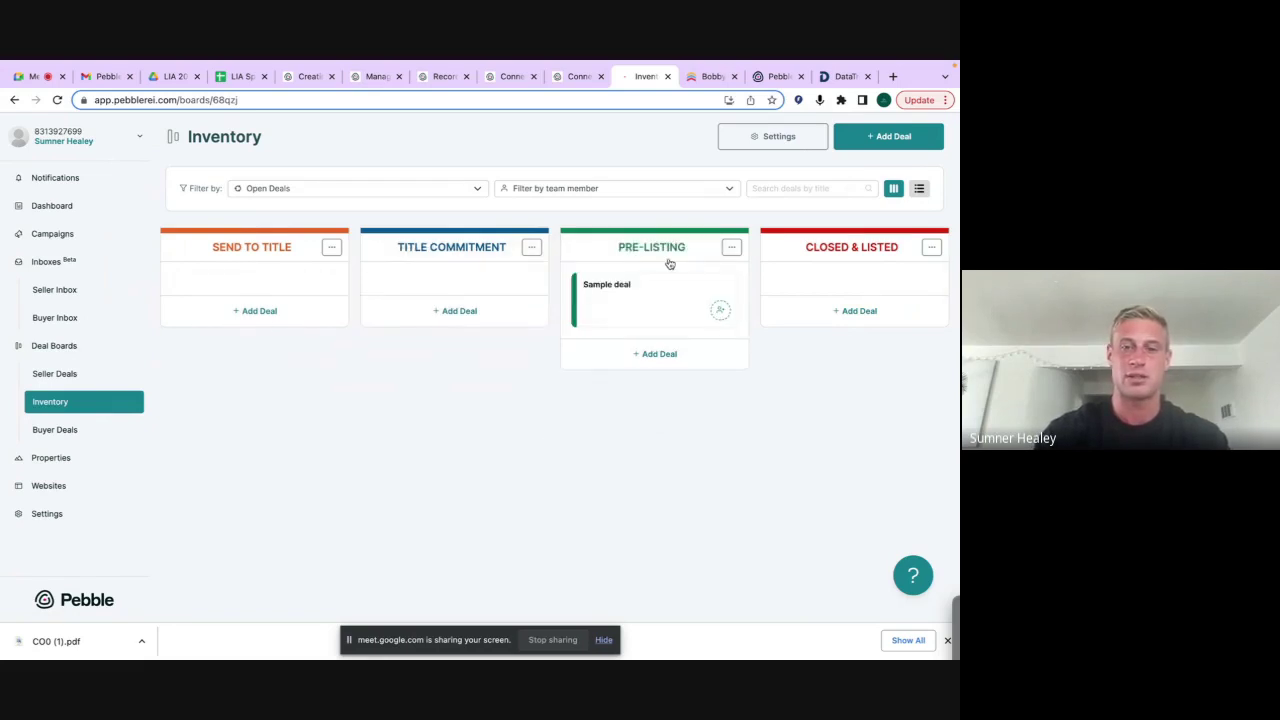
# Open the Sample deal to review its pre-listing task list and return to the Inventory board
pyautogui.click(676, 314)
pyautogui.scroll(-2, 676, 314)
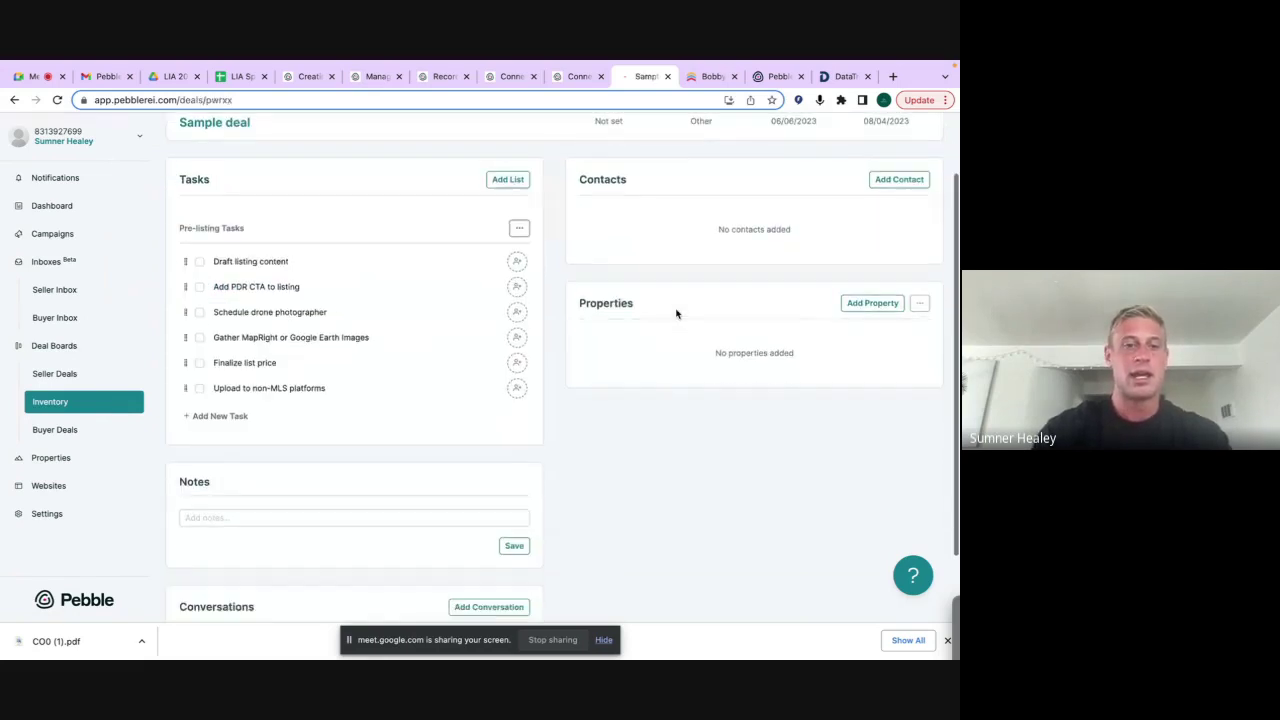
pyautogui.scroll(2, 676, 314)
pyautogui.scroll(1, 331, 388)
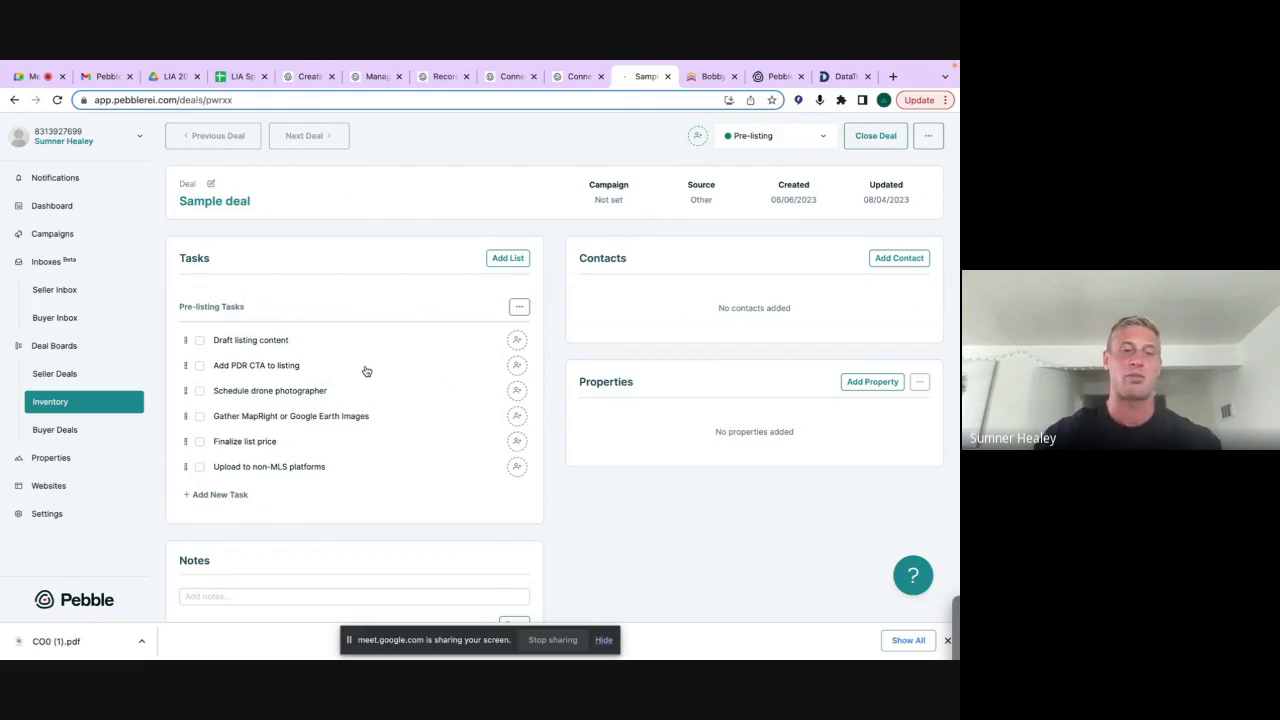
pyautogui.click(64, 401)
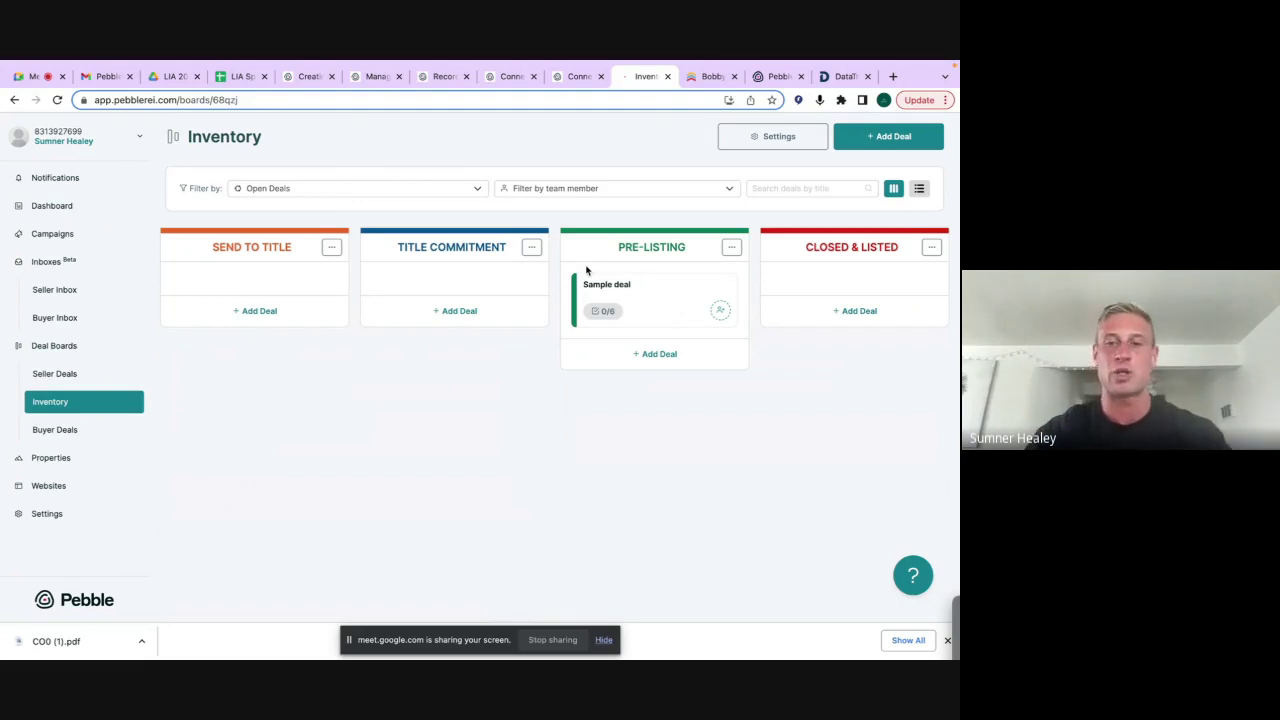
# View the Buyer Deals board and the Properties list, including the blank form for adding a property
pyautogui.click(112, 427)
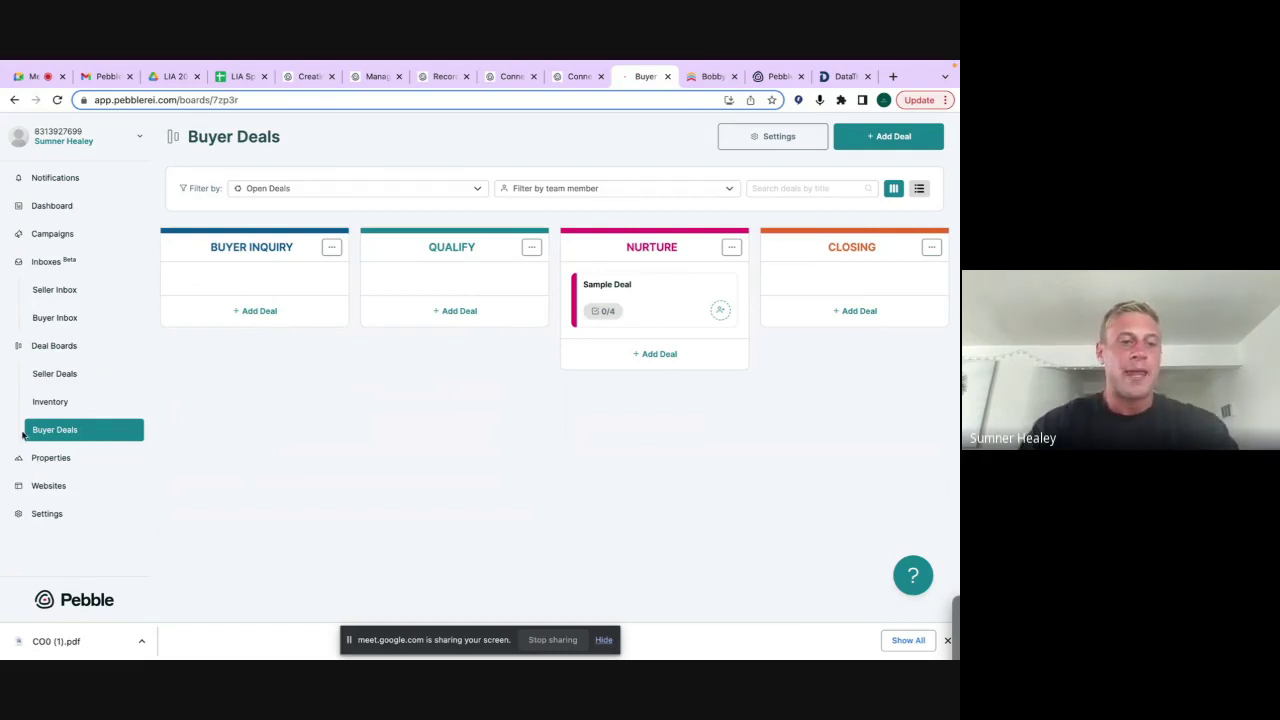
pyautogui.click(50, 457)
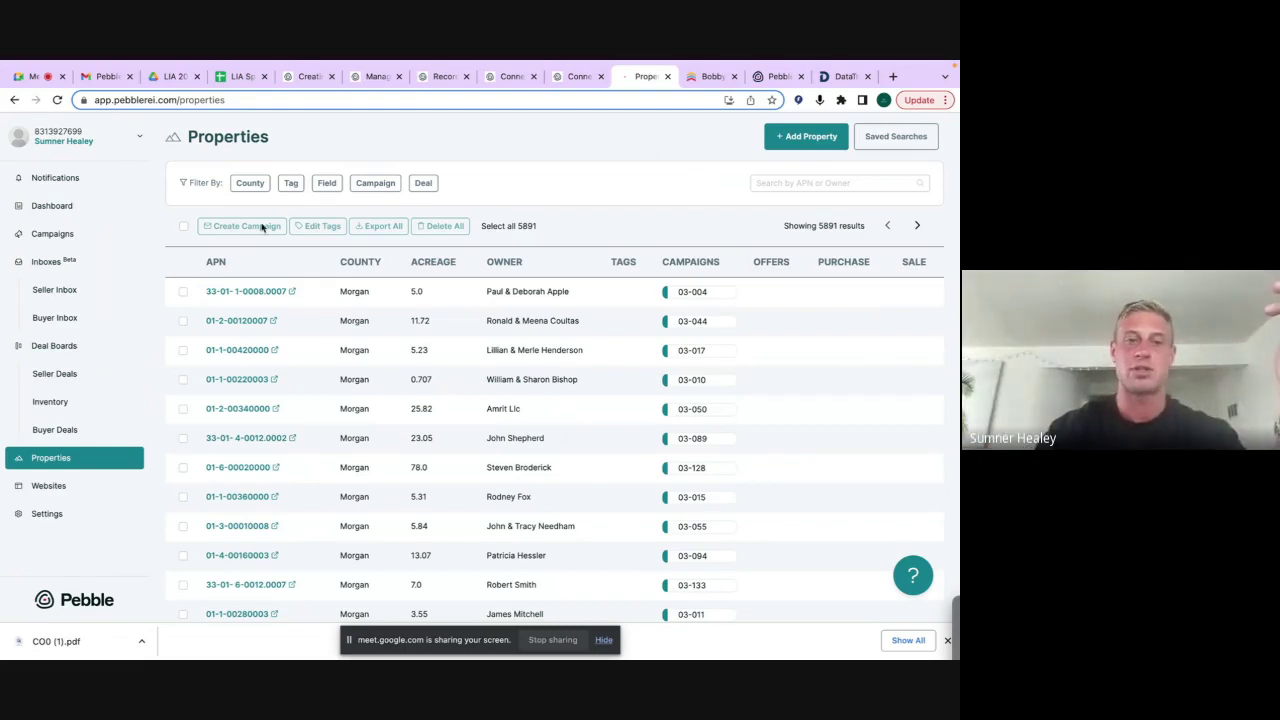
pyautogui.click(800, 137)
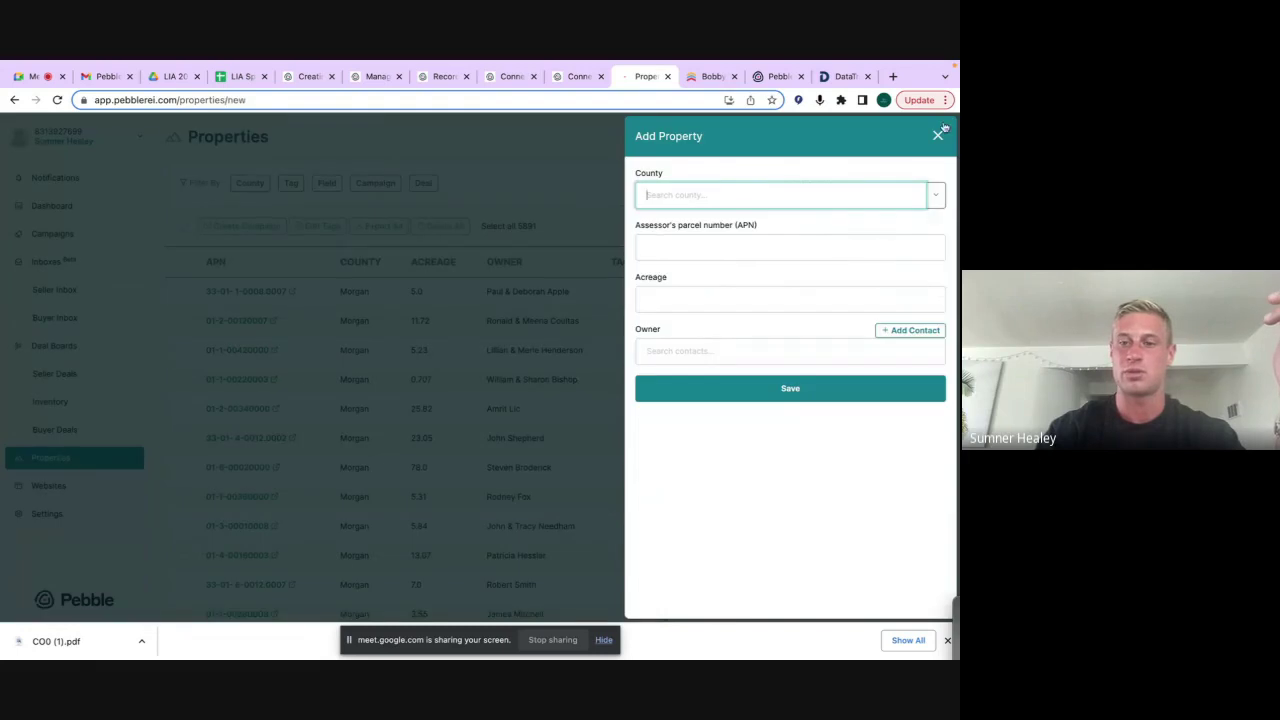
pyautogui.click(939, 134)
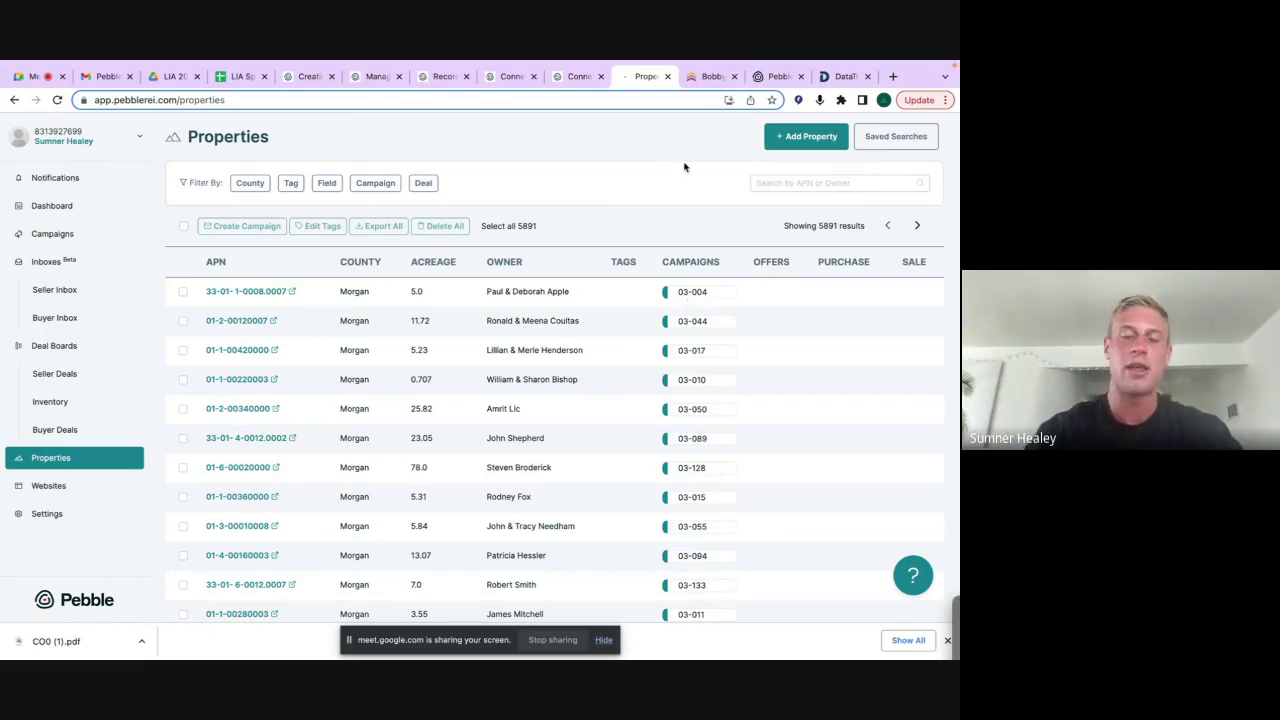
pyautogui.scroll(-1, 683, 166)
pyautogui.scroll(1, 683, 166)
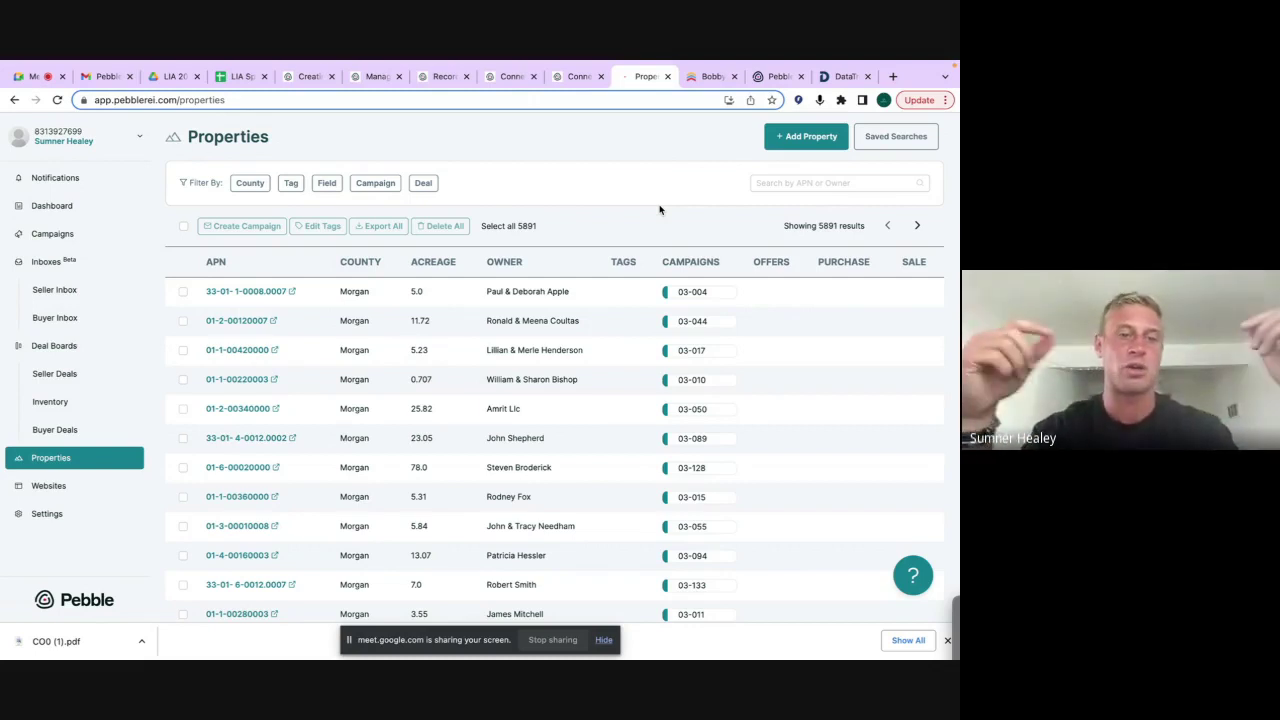
# Open the template settings and review the available letter, contract and deed templates
pyautogui.click(46, 513)
pyautogui.scroll(-1, 430, 334)
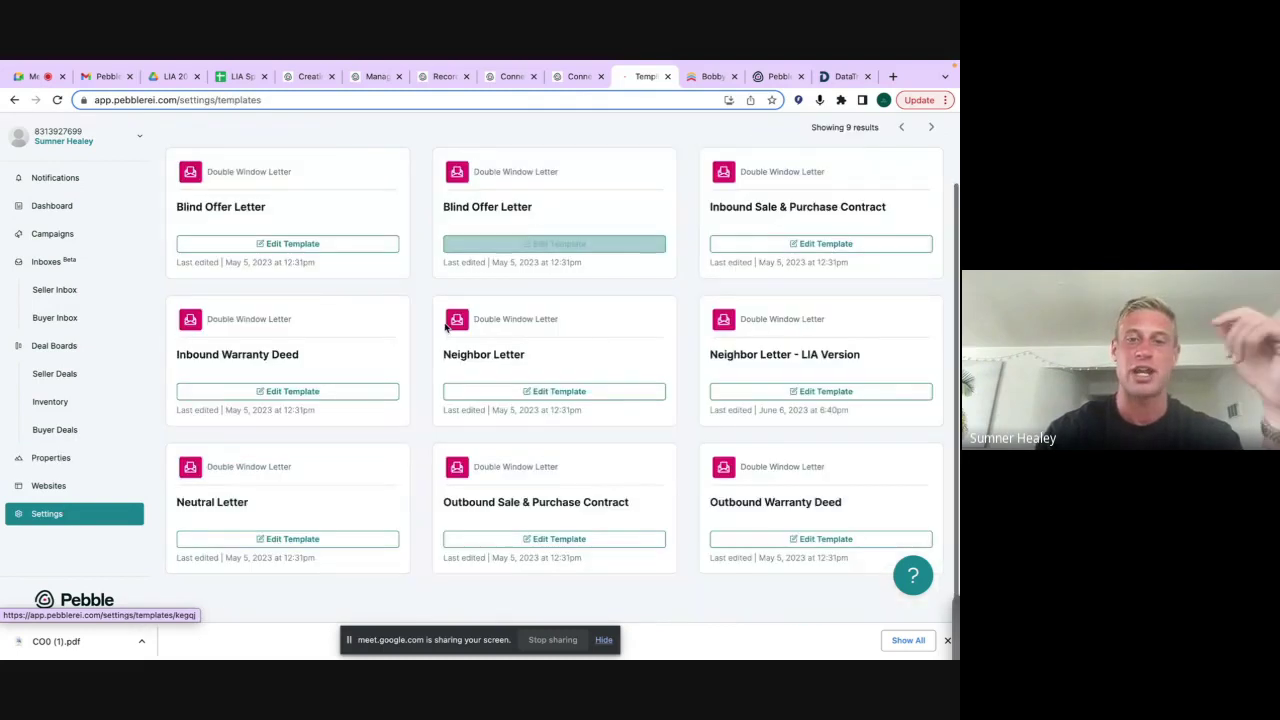
pyautogui.scroll(1, 486, 151)
pyautogui.scroll(-1, 486, 153)
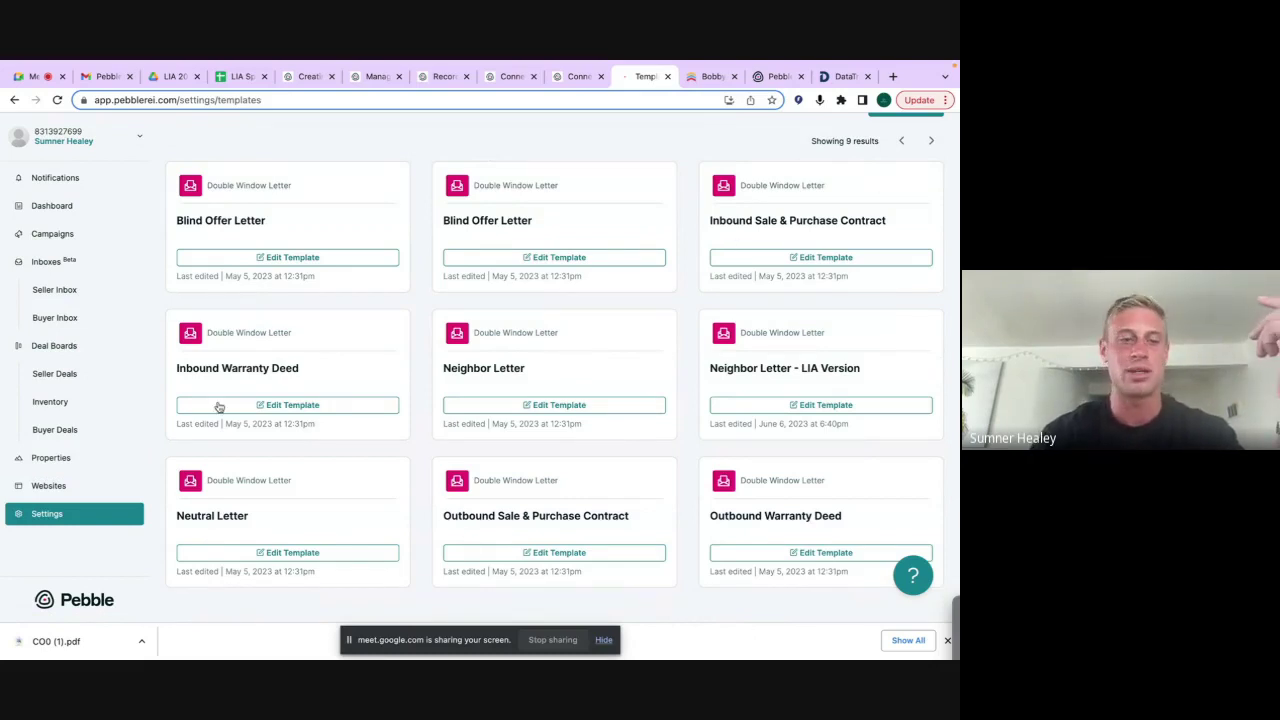
pyautogui.scroll(2, 830, 381)
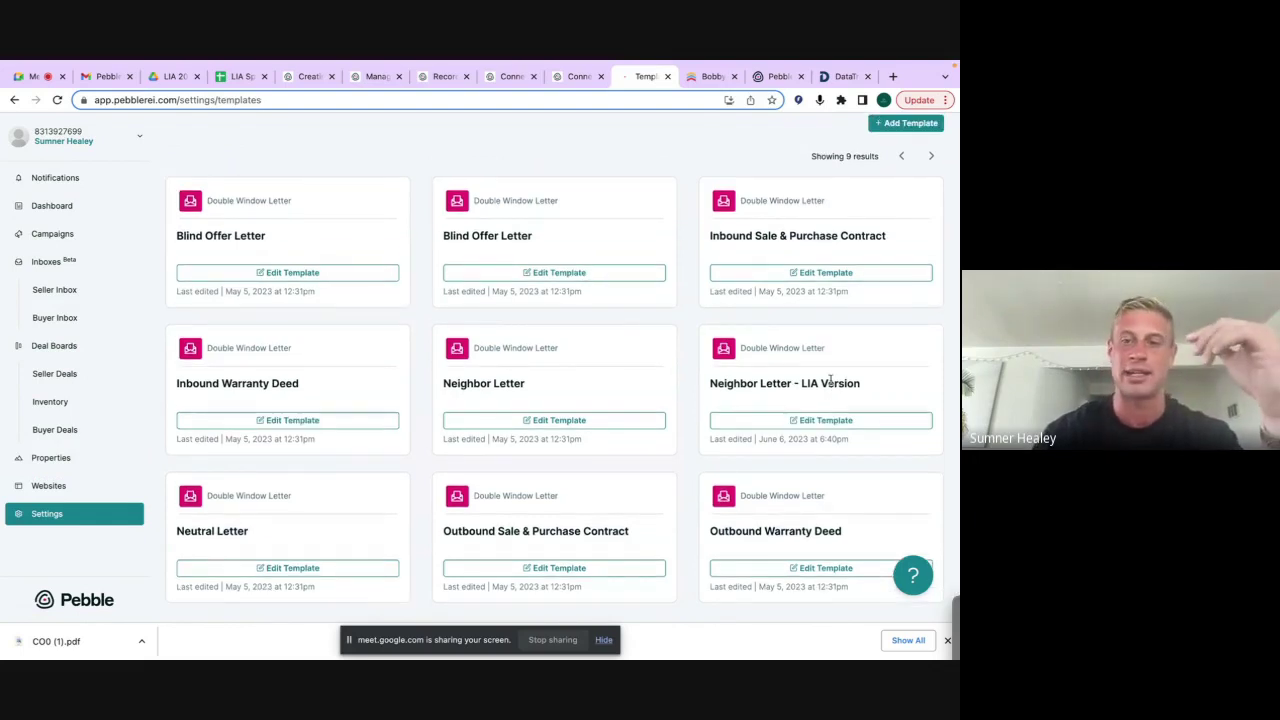
pyautogui.scroll(2, 832, 381)
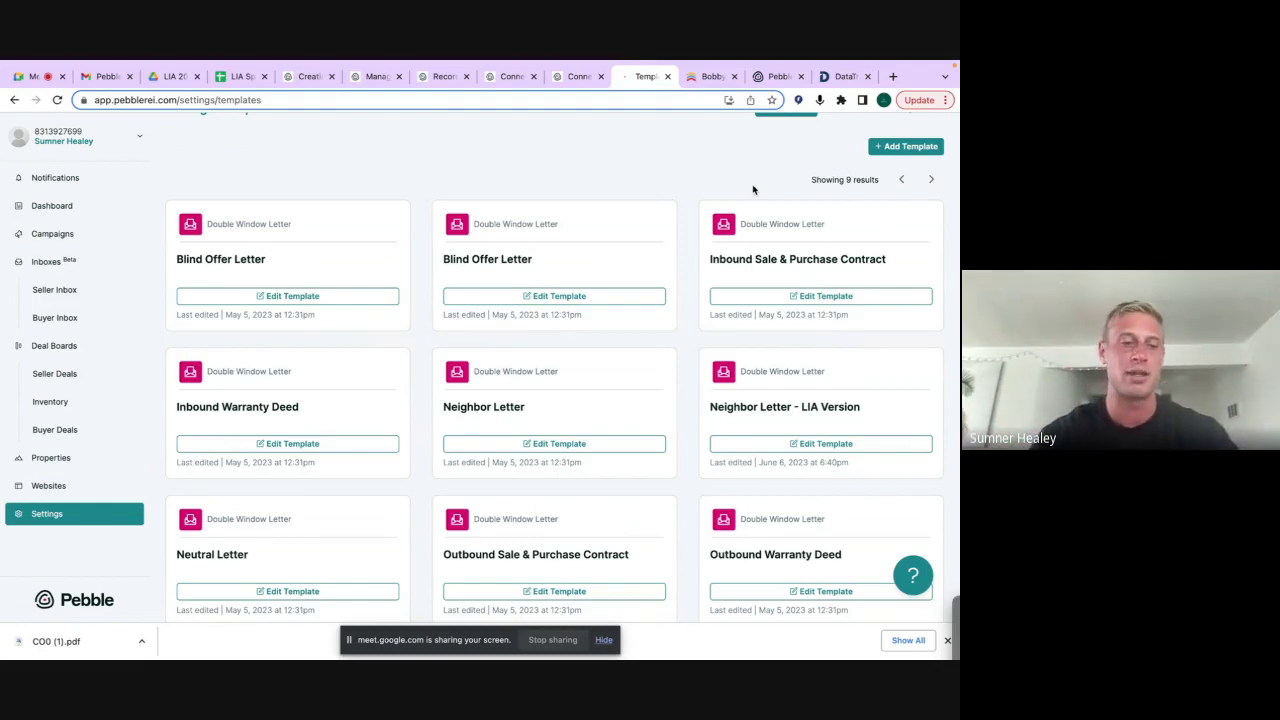
# View Pebble's Websites page, and search Google for landio to open landio.com as an example site
pyautogui.click(60, 488)
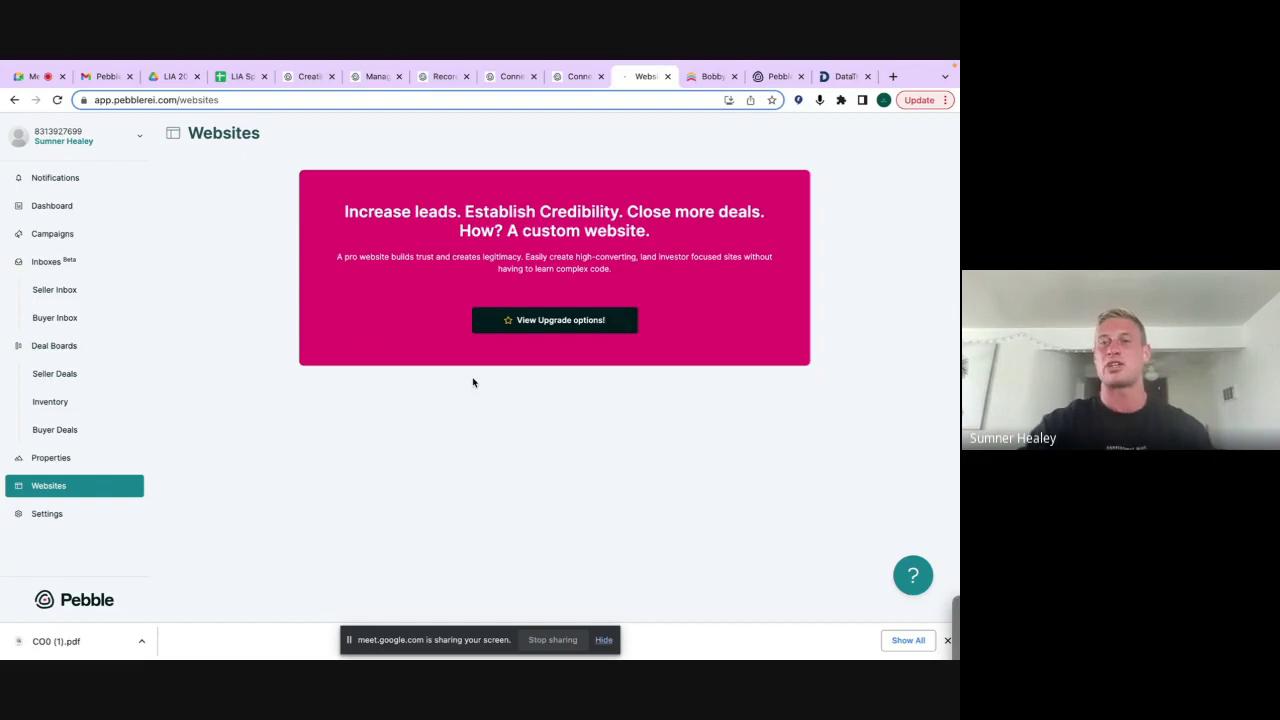
pyautogui.click(893, 76)
pyautogui.write('lan')
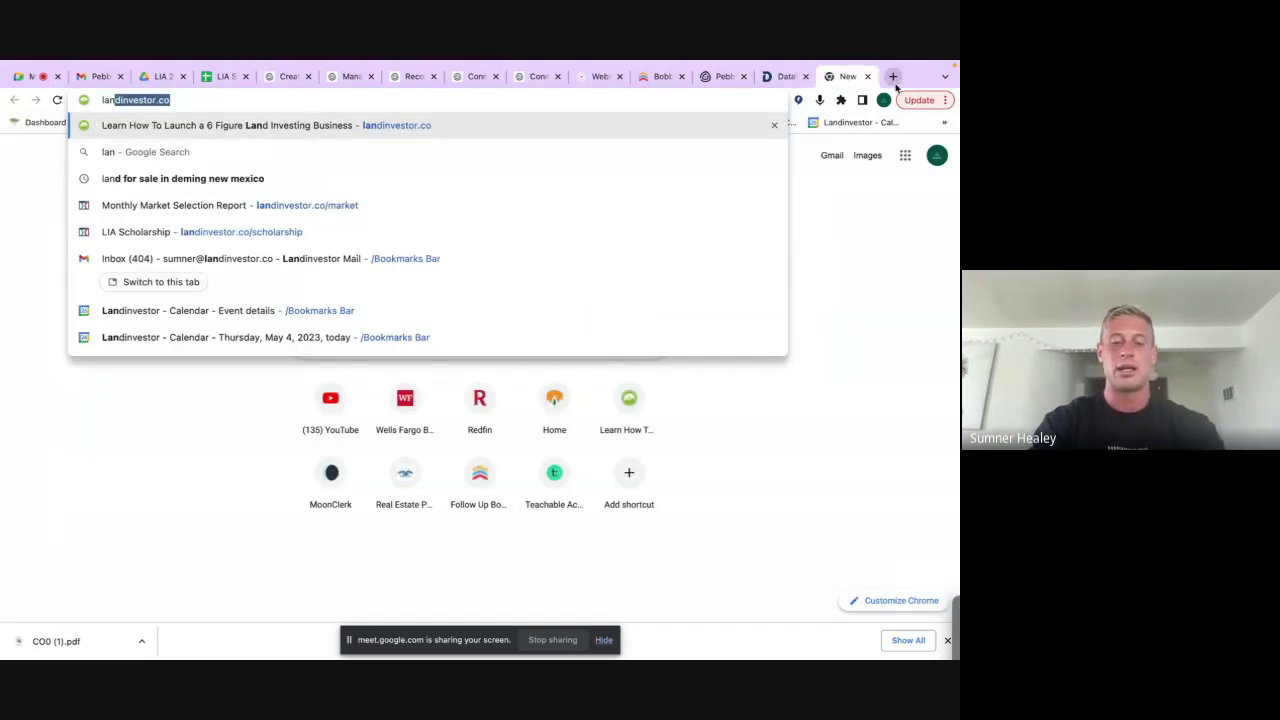
pyautogui.write('dio')
pyautogui.press('Return')
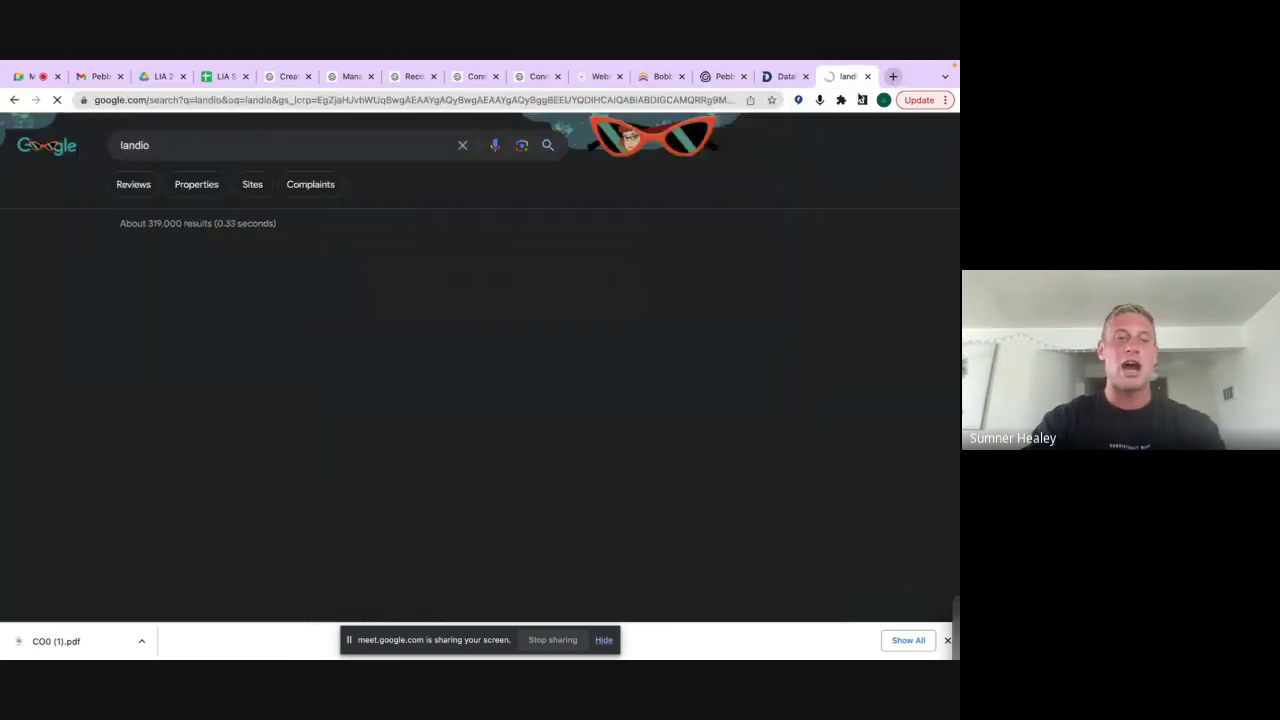
pyautogui.click(264, 278)
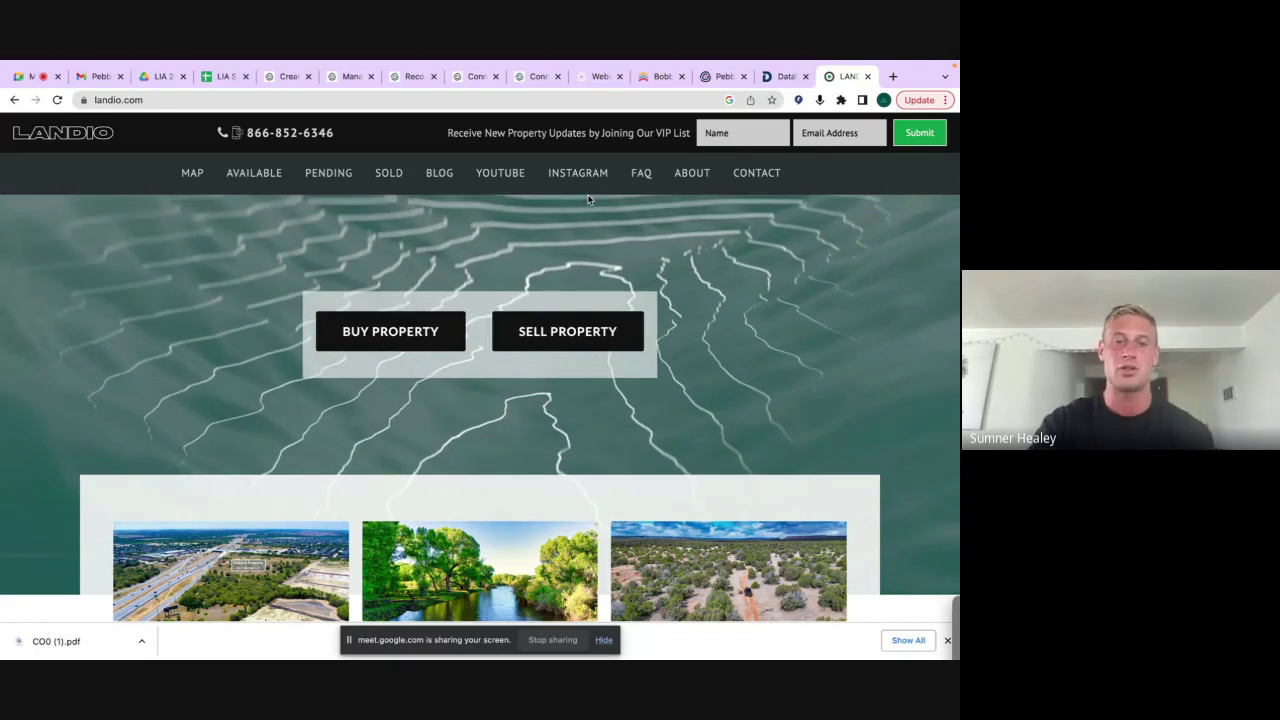
# View Landio's sell-property form and browse the land listings on the site's Instagram page
pyautogui.click(588, 345)
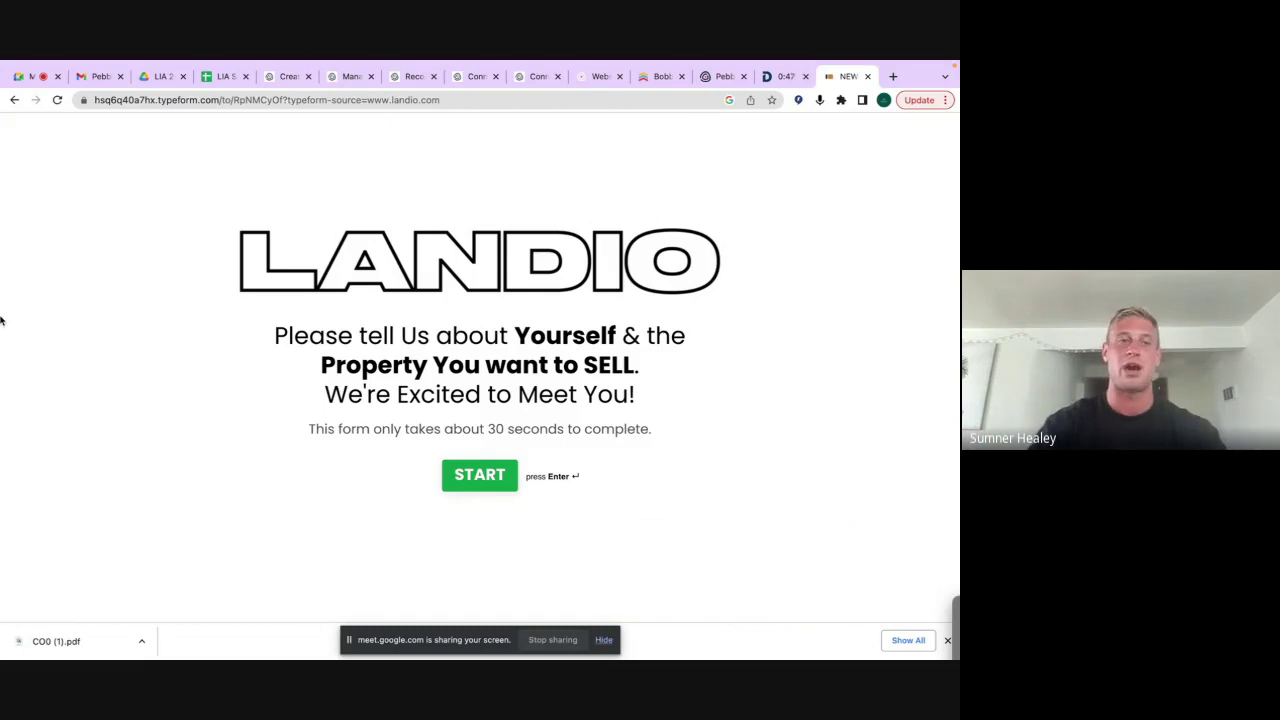
pyautogui.click(14, 100)
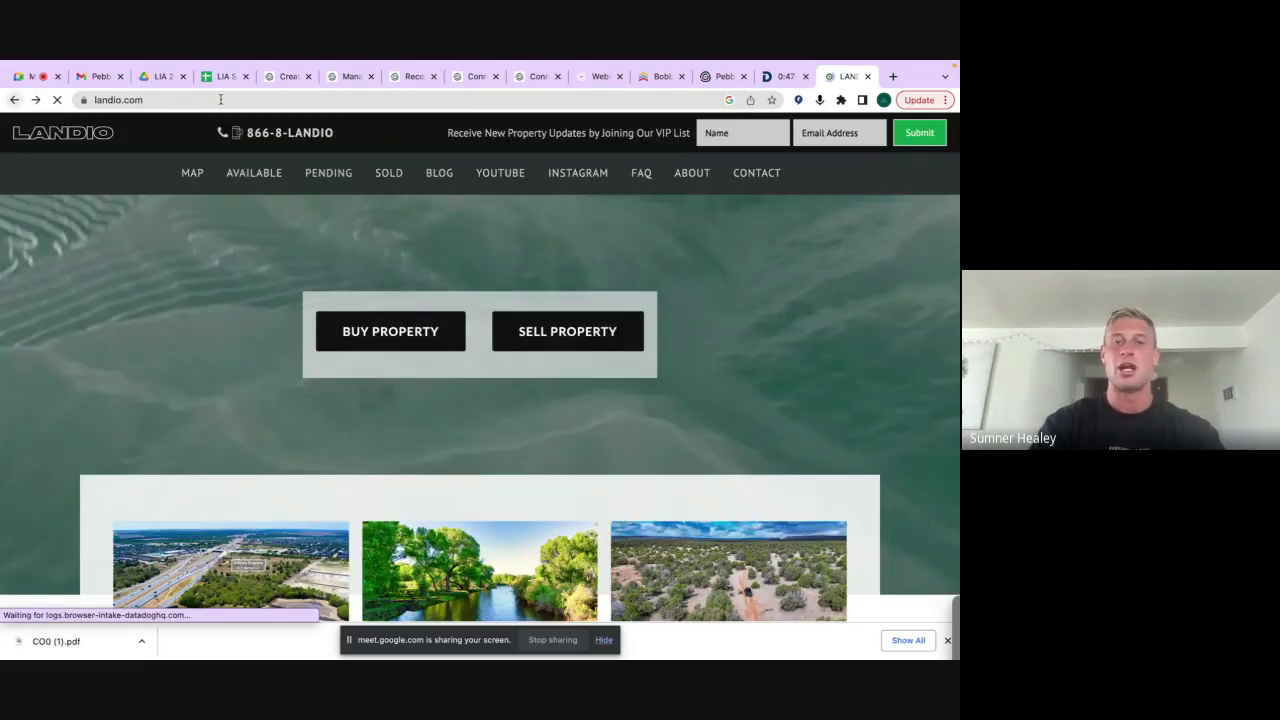
pyautogui.click(588, 173)
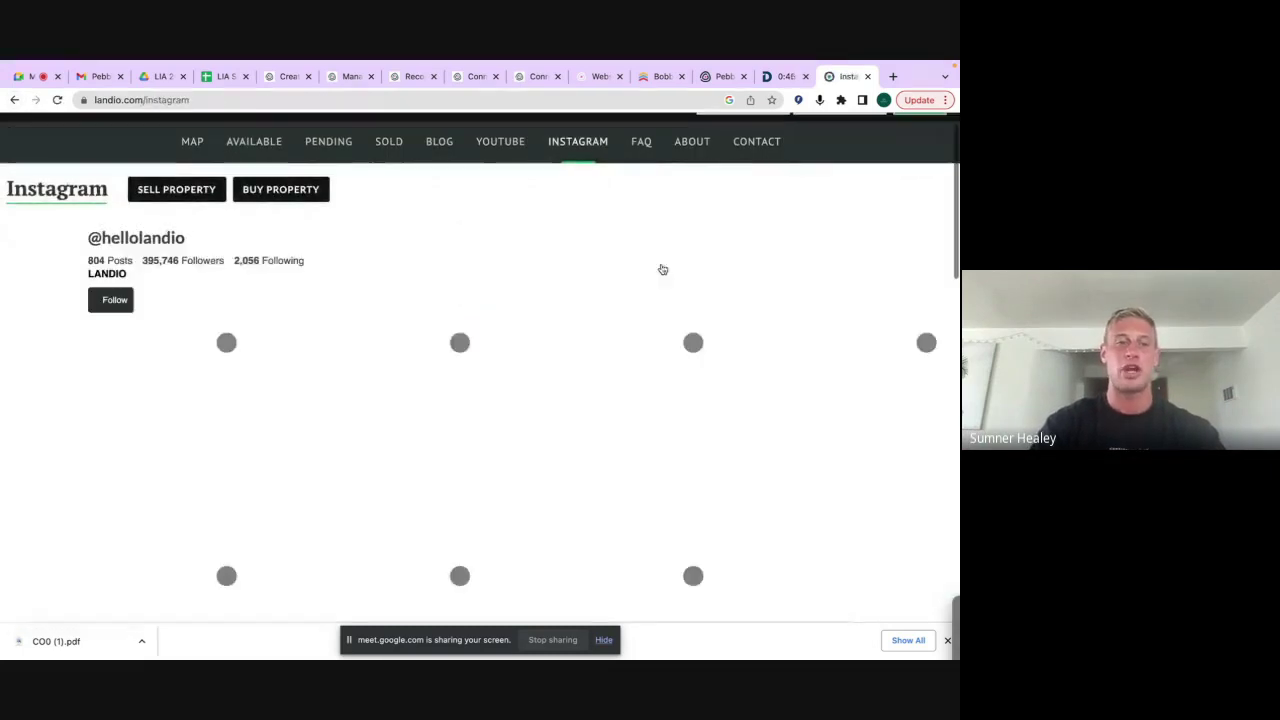
pyautogui.scroll(-1, 662, 269)
pyautogui.scroll(-1, 200, 380)
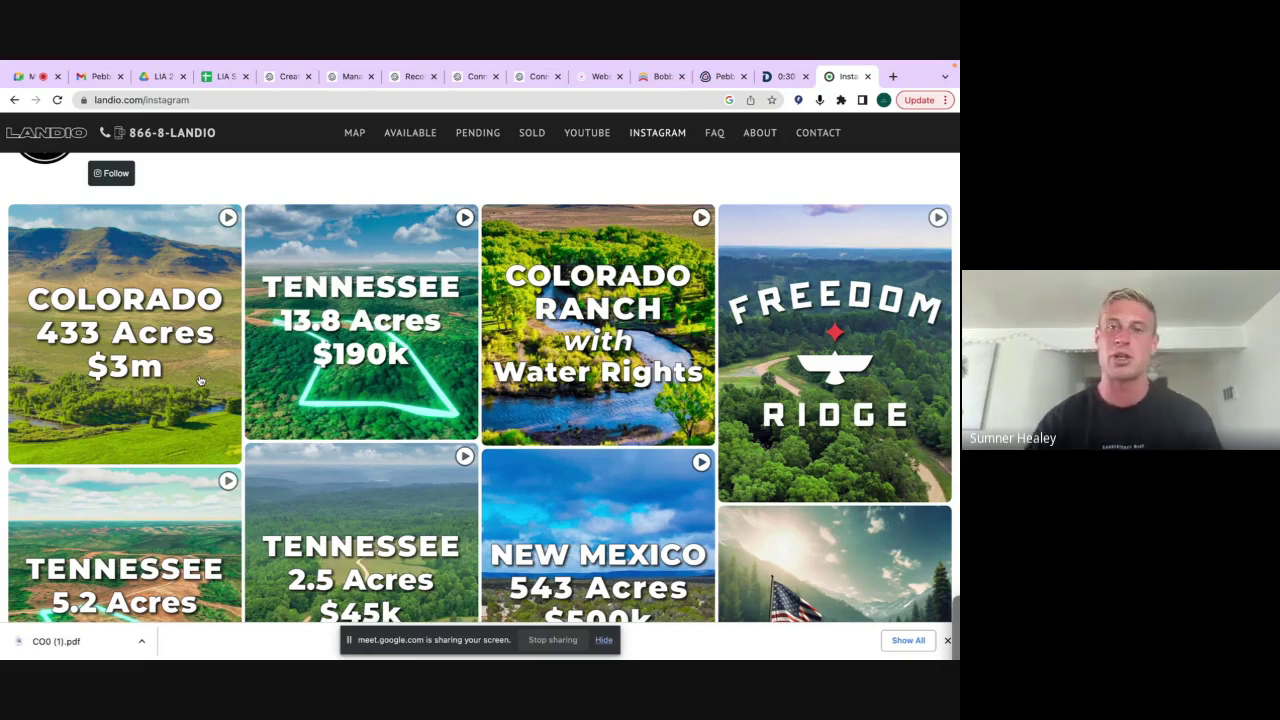
# Return to Pebble's Websites page and stop sharing the screen in the meeting
pyautogui.click(590, 78)
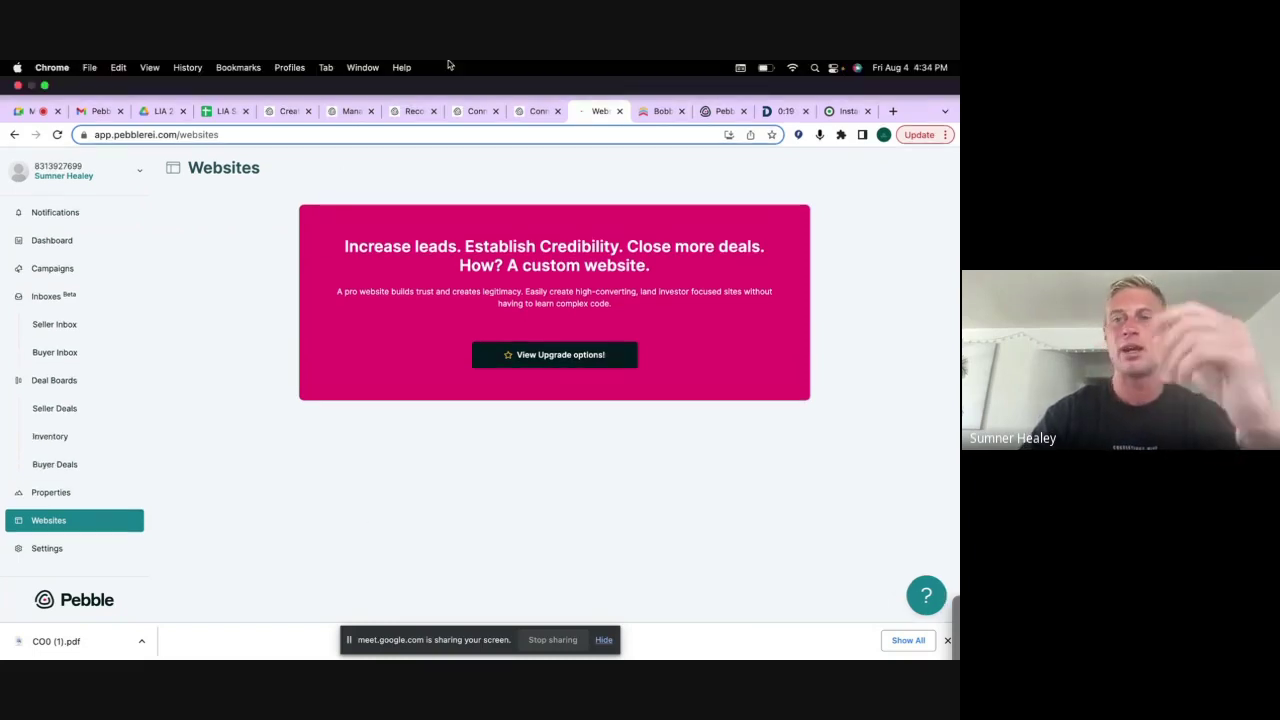
pyautogui.click(552, 640)
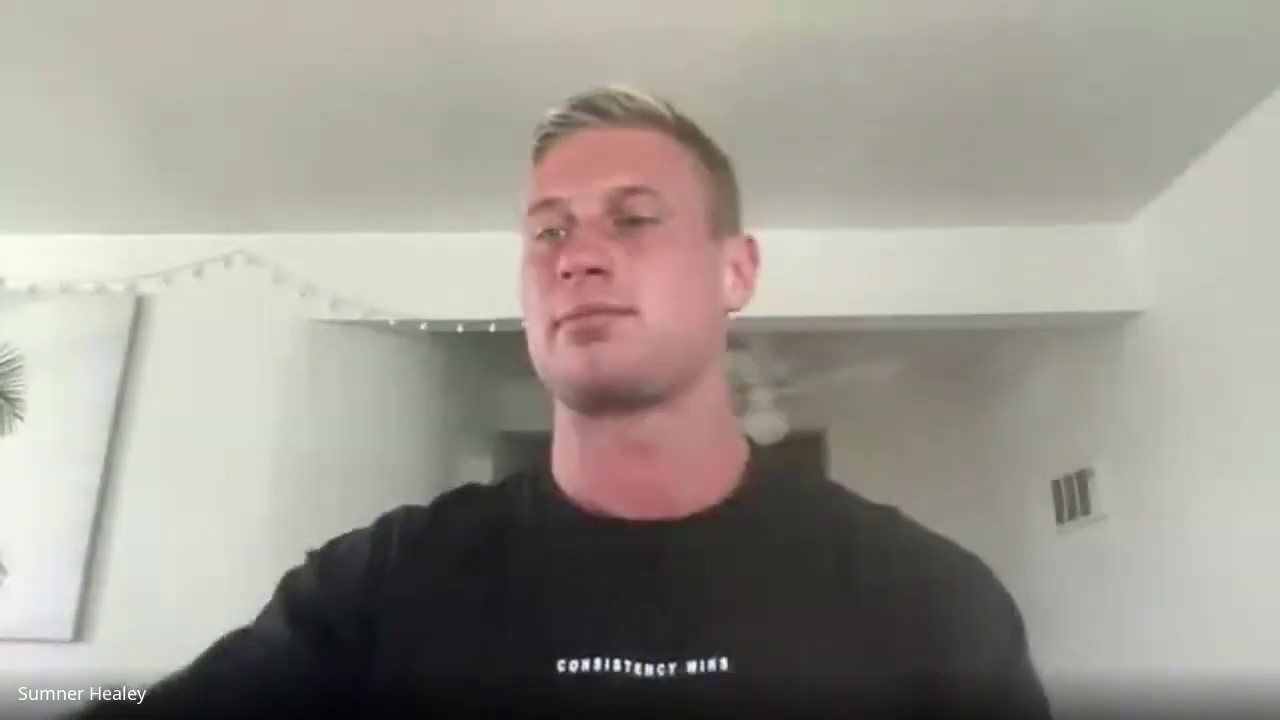